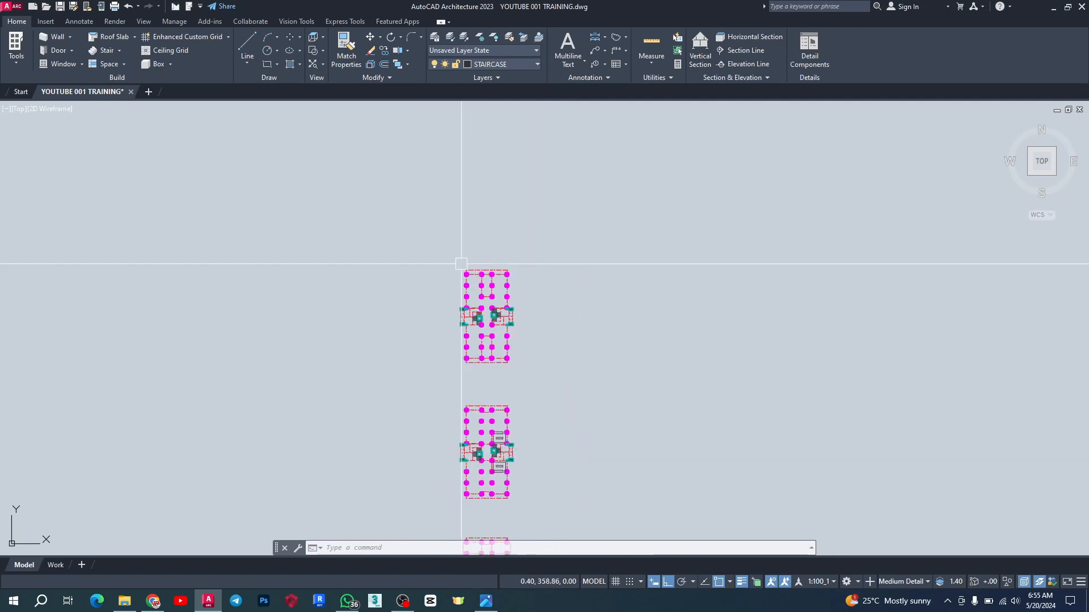
Examine the lowest floor plan in the drawing, including its column grid, two staircases and corner shafts.
scroll(462, 440, up, 4)
scroll(480, 355, up, 6)
scroll(480, 354, up, 2)
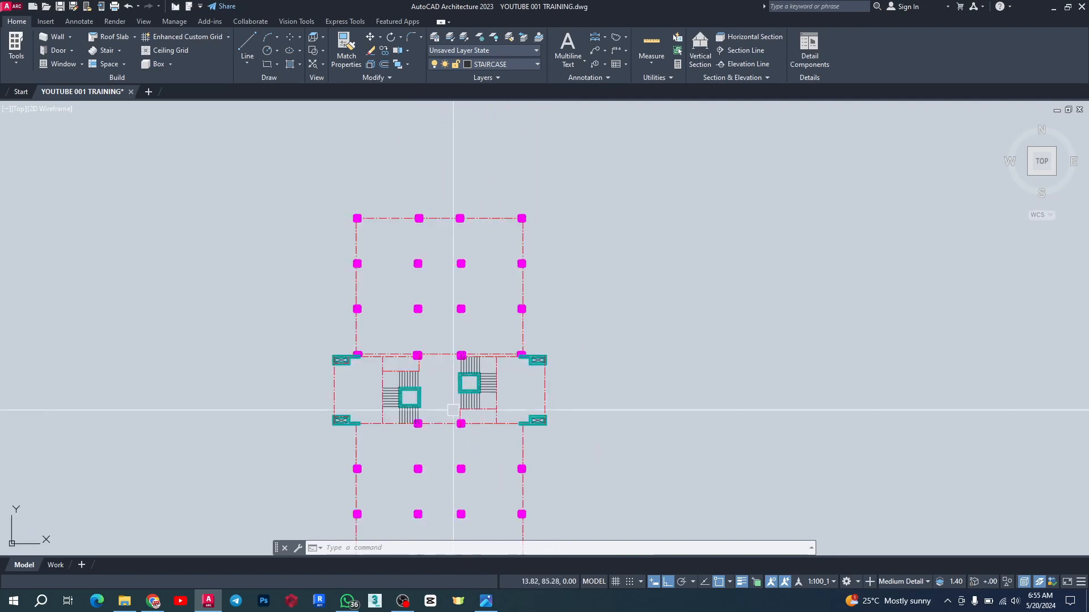
scroll(378, 412, up, 2)
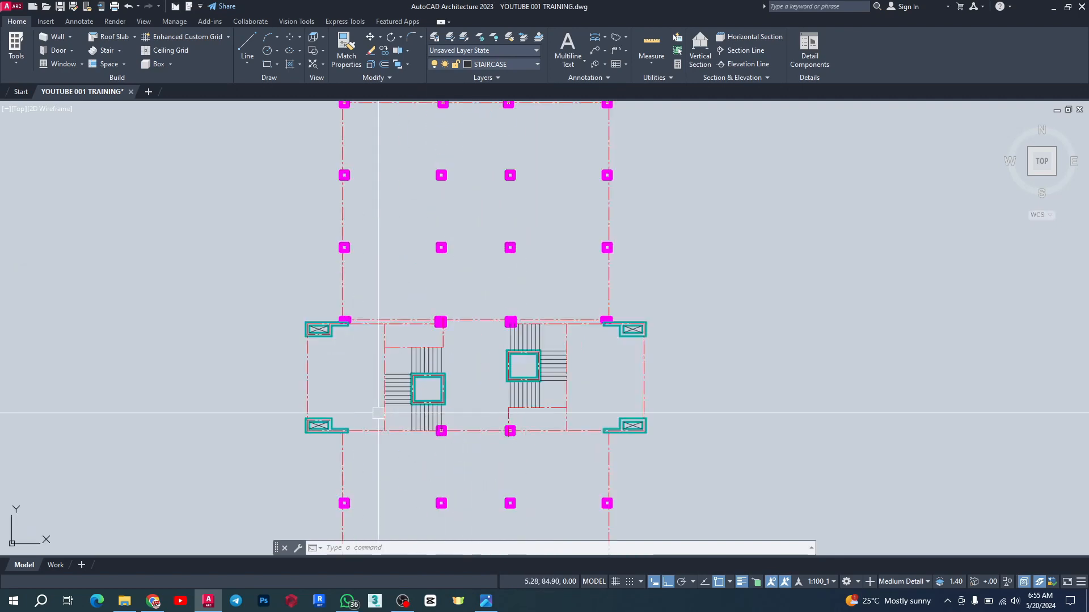
scroll(378, 412, down, 5)
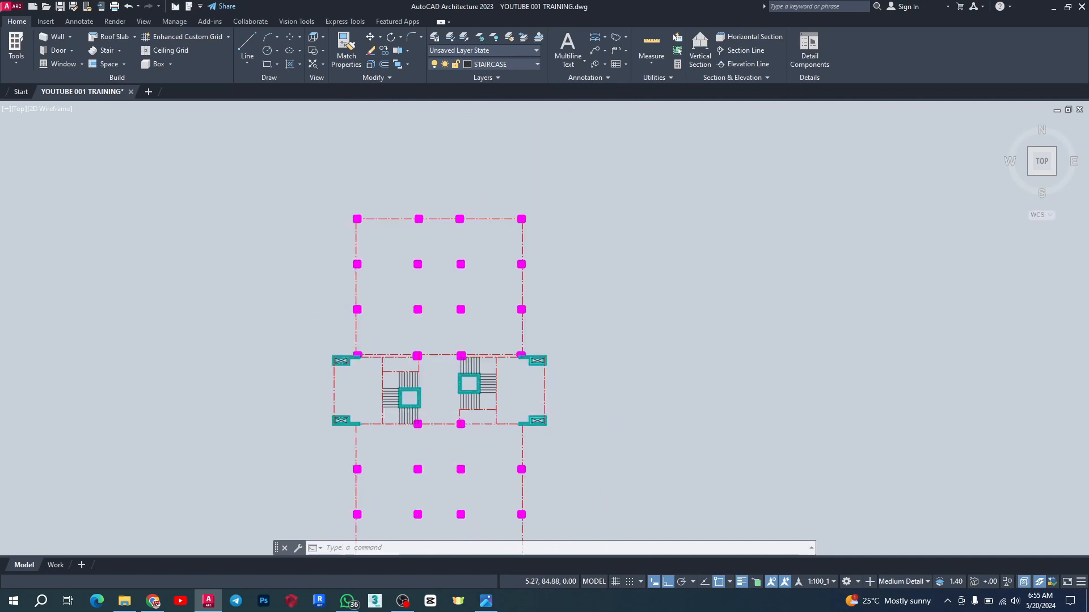
scroll(376, 429, up, 2)
scroll(376, 430, up, 2)
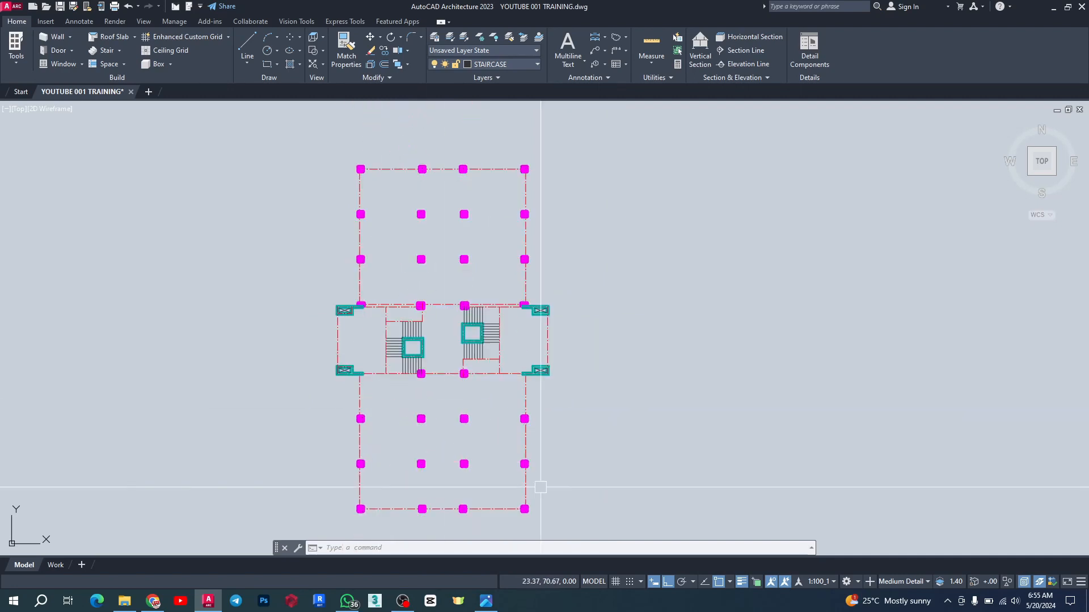
scroll(558, 520, down, 7)
scroll(544, 513, up, 5)
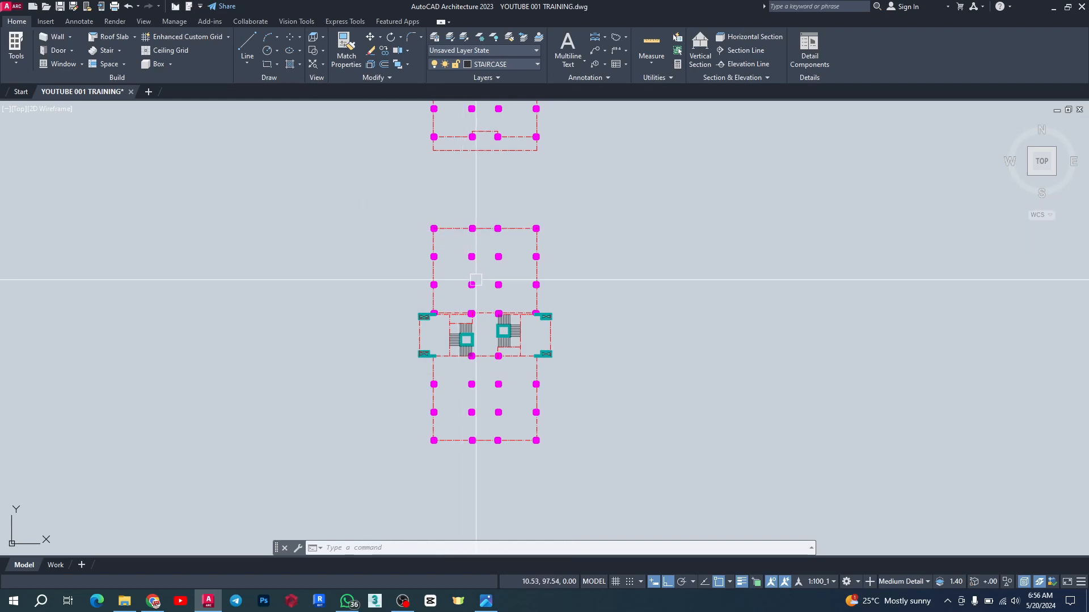
scroll(500, 345, up, 4)
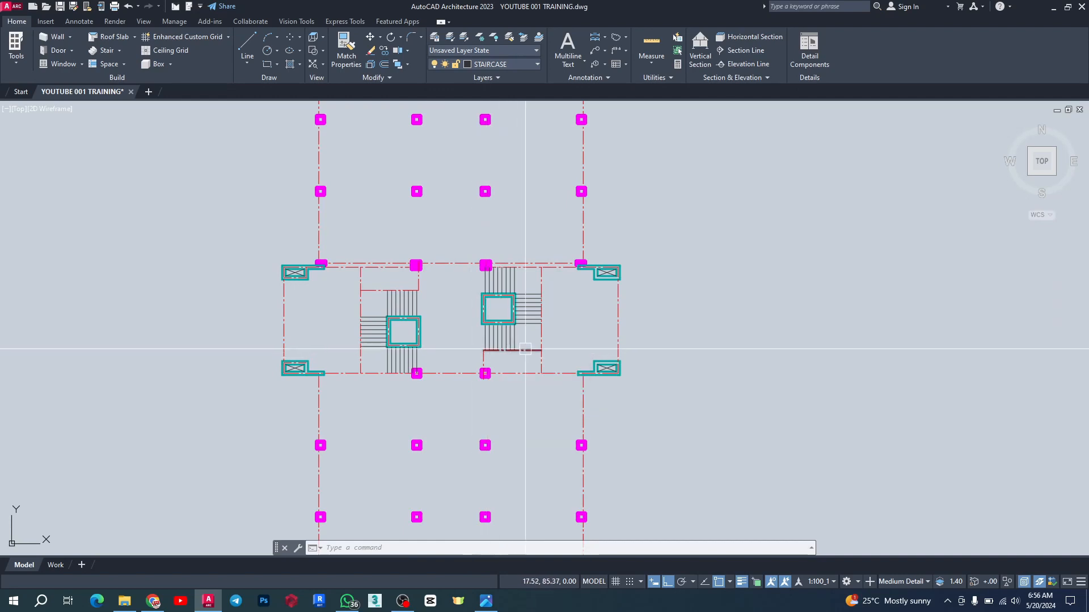
scroll(525, 349, down, 4)
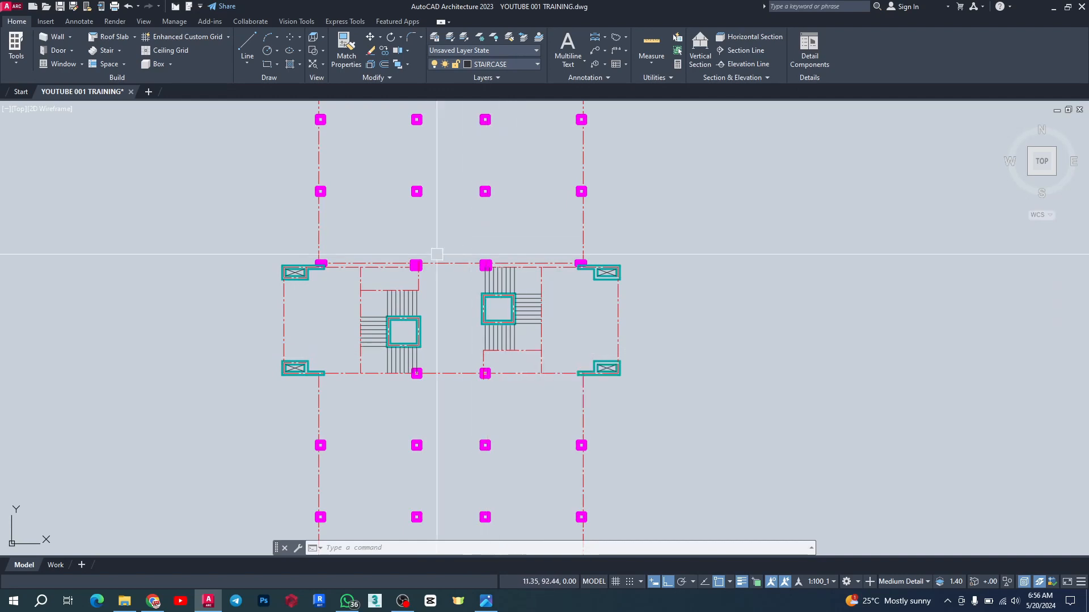
scroll(405, 298, up, 6)
scroll(405, 298, down, 8)
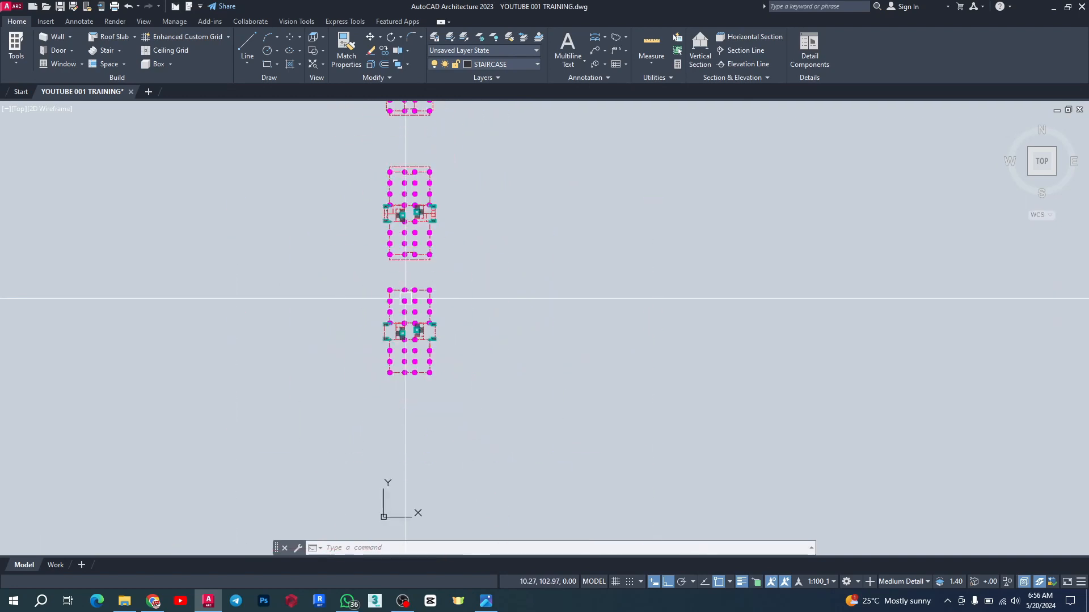
scroll(374, 362, up, 3)
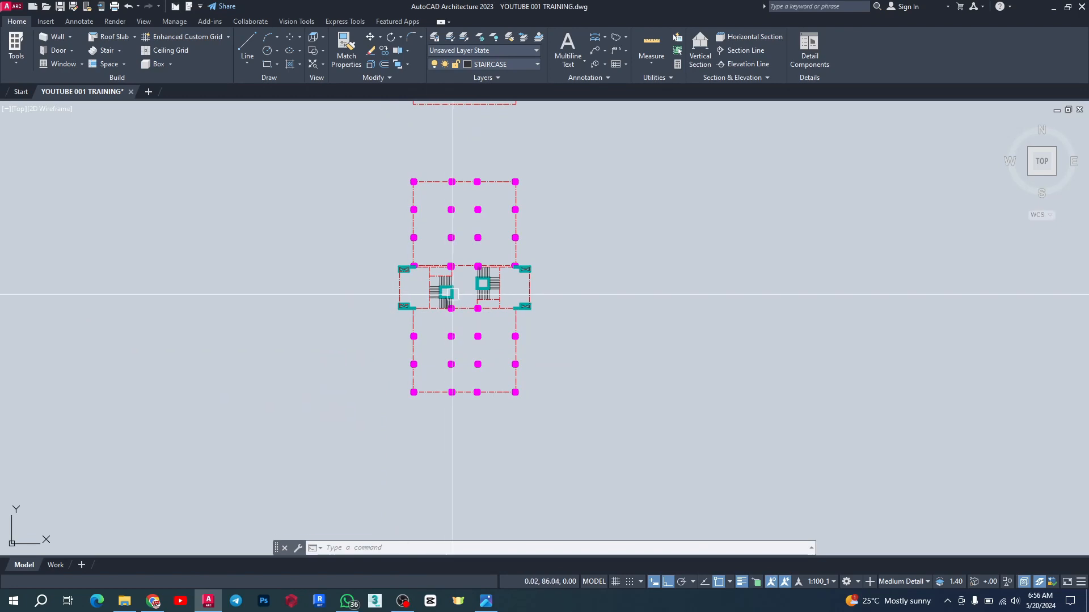
scroll(453, 293, up, 2)
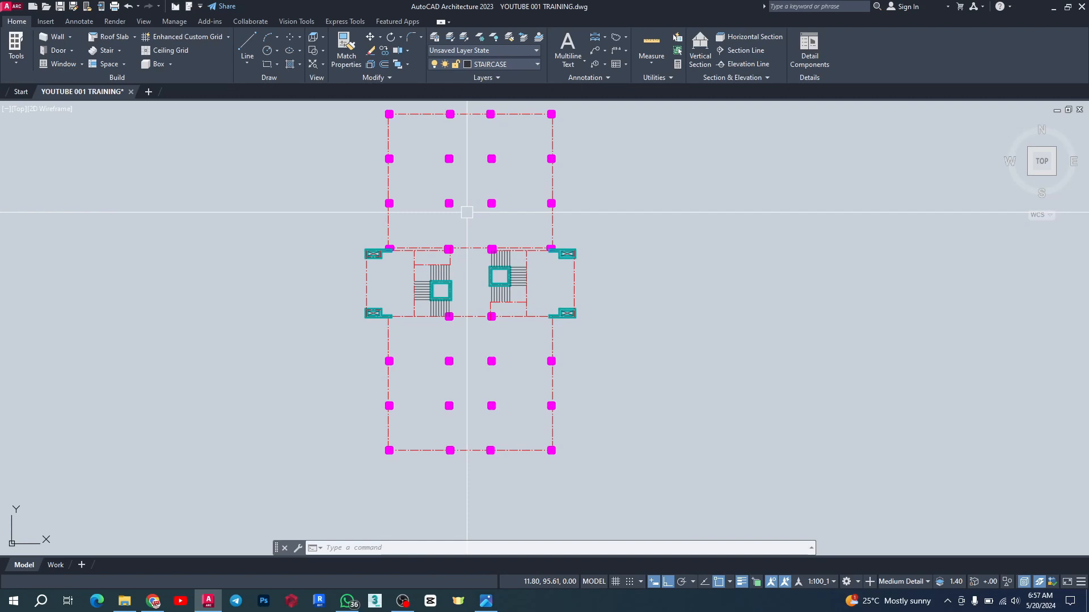
scroll(340, 443, down, 4)
scroll(375, 460, up, 4)
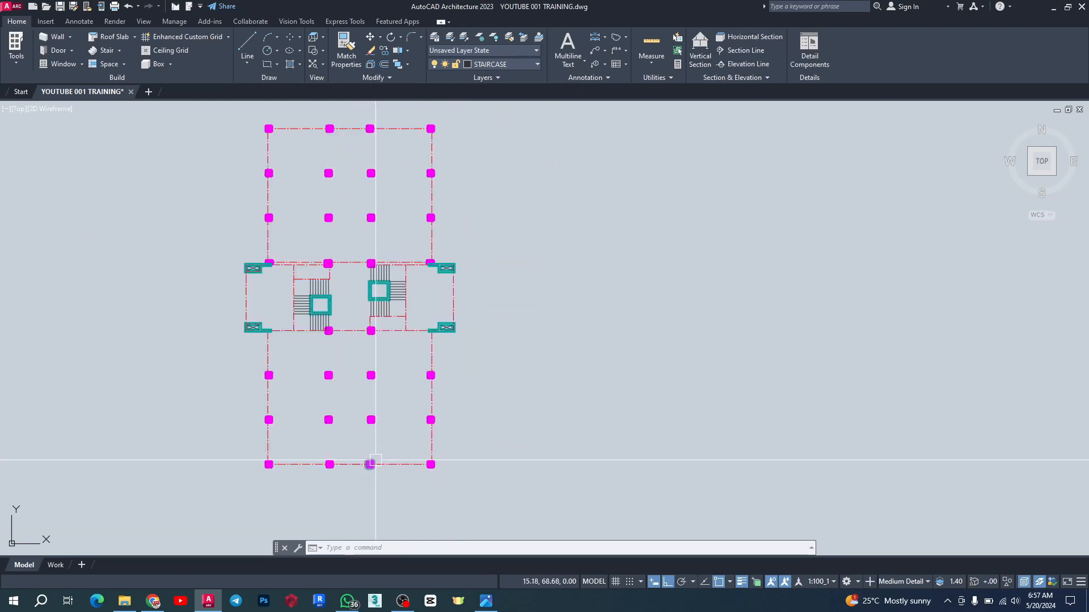
scroll(652, 241, down, 4)
scroll(577, 262, up, 5)
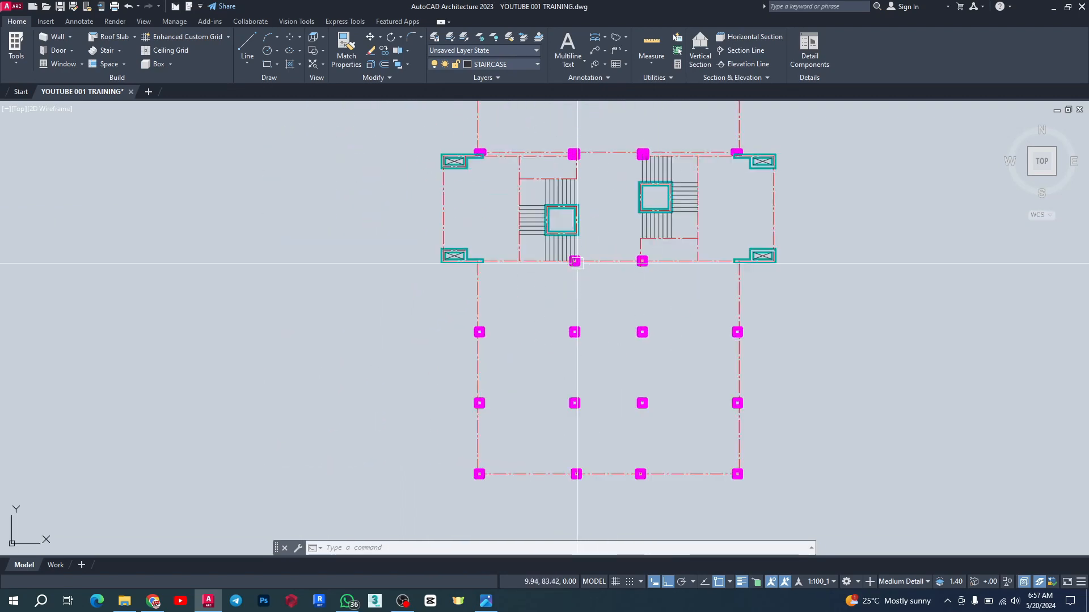
scroll(556, 292, down, 4)
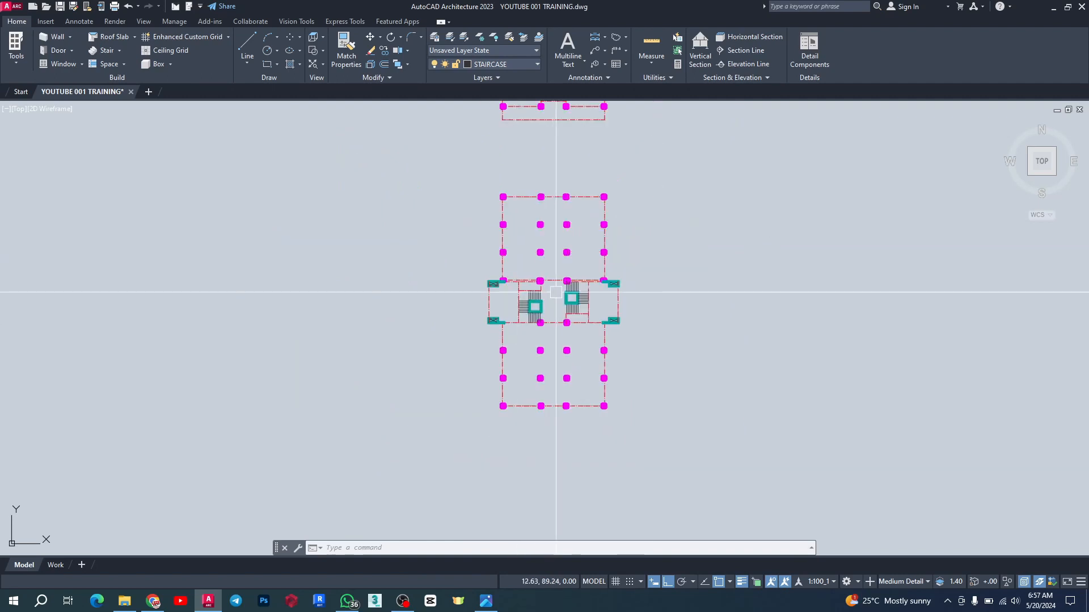
scroll(556, 292, up, 4)
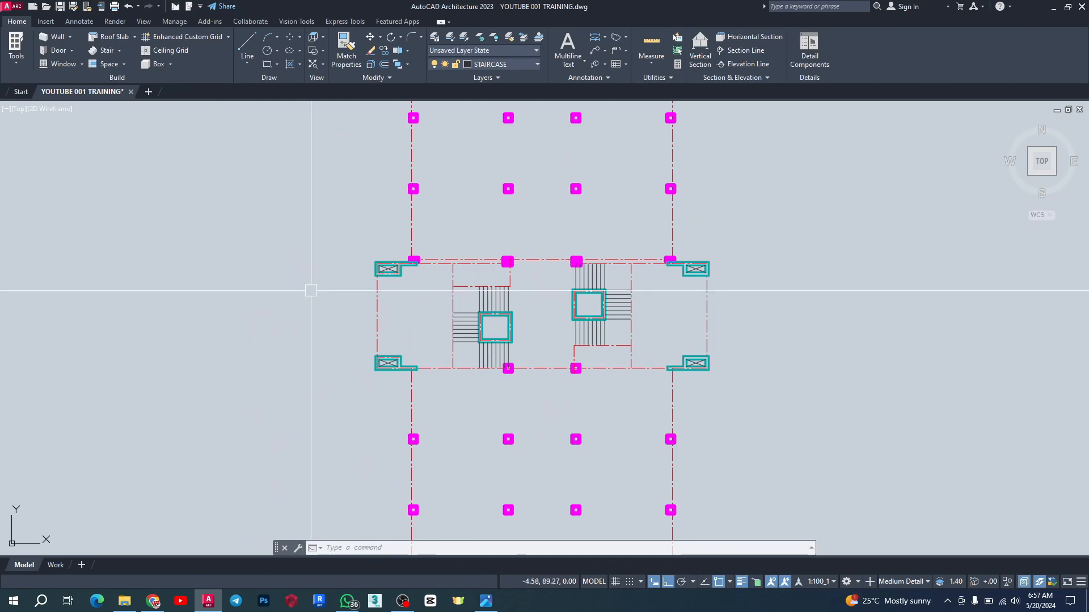
scroll(334, 284, down, 4)
scroll(402, 272, up, 6)
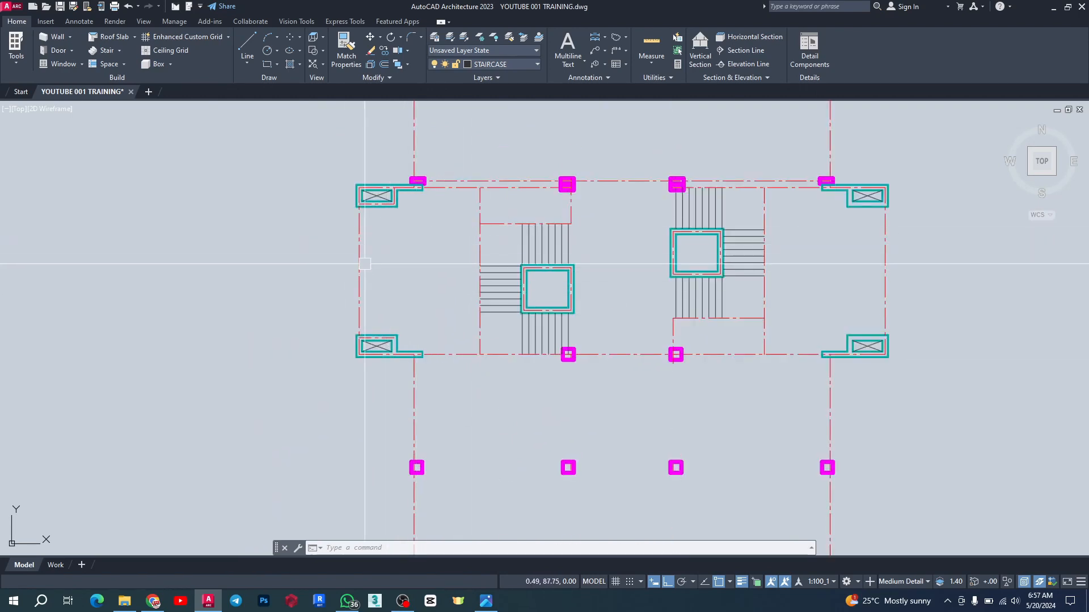
click(458, 601)
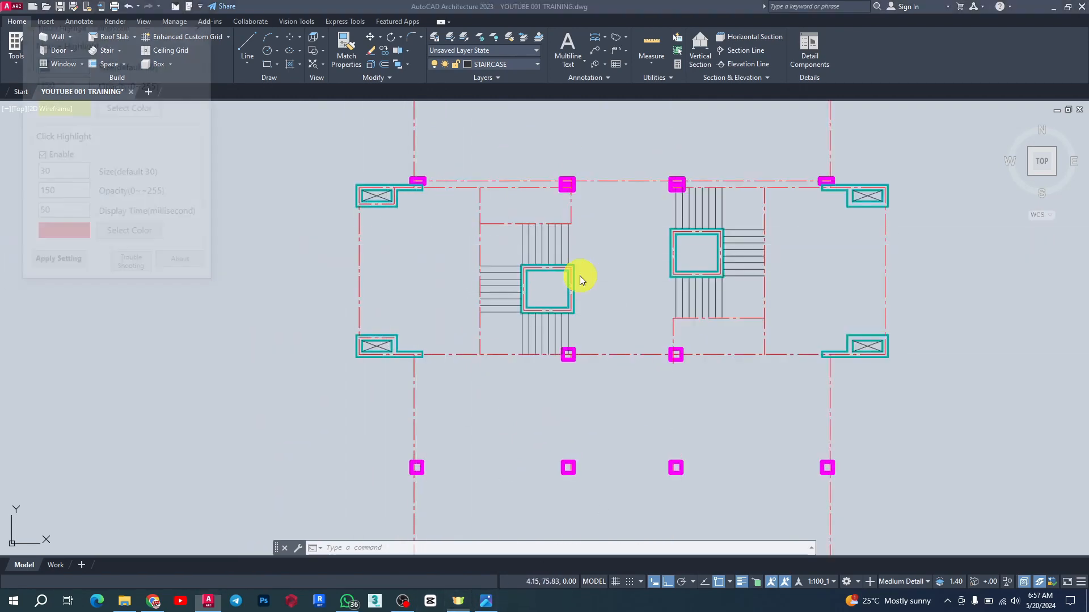
click(151, 23)
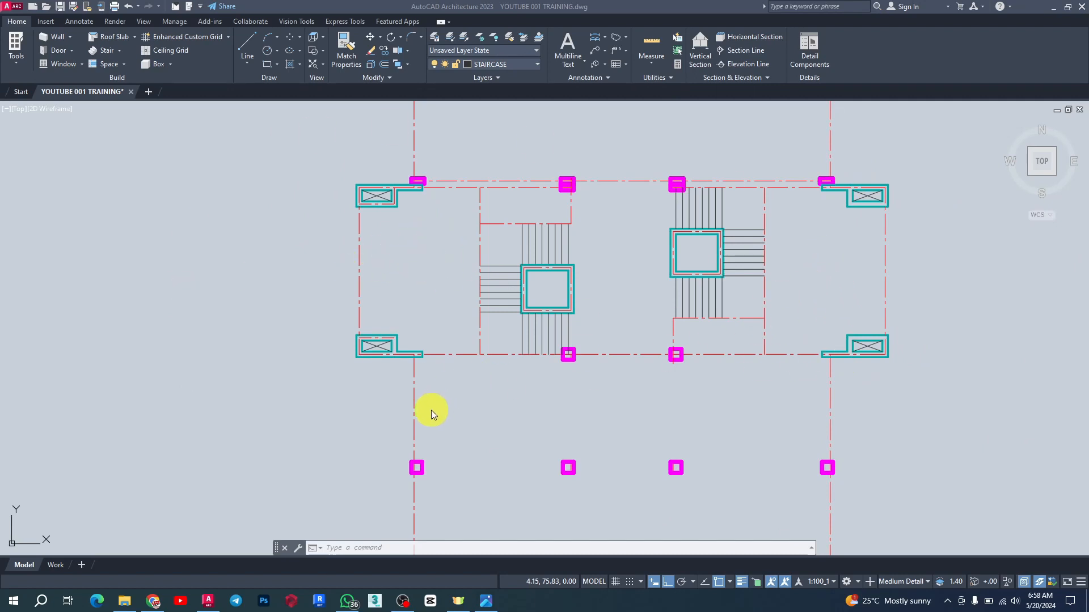
Inspect the lowest plan's upper columns and the walls around its corner shafts, up close and in overview.
scroll(431, 410, down, 2)
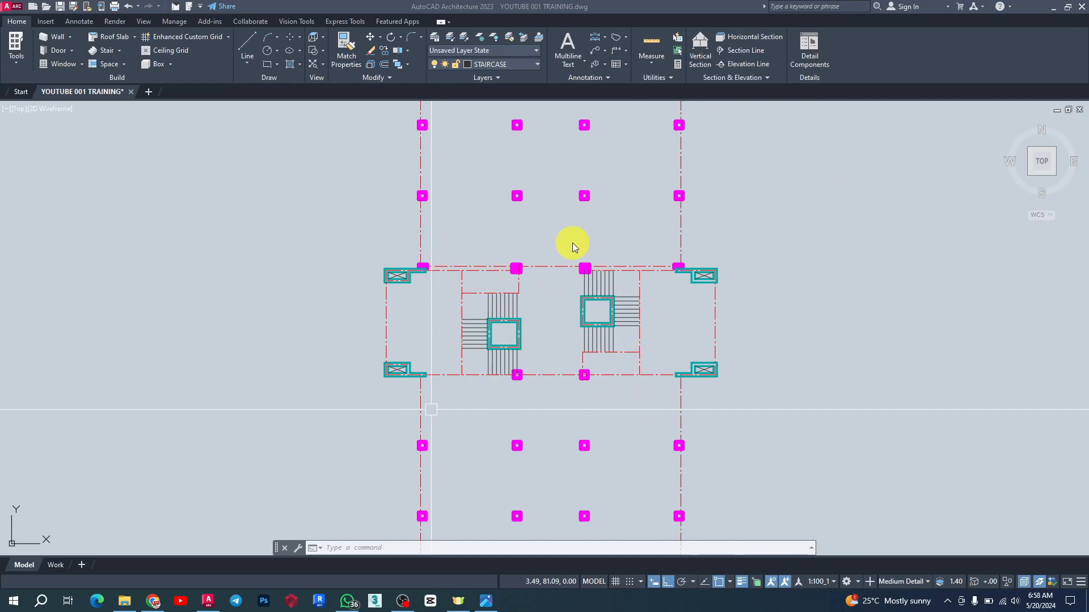
scroll(461, 340, down, 5)
scroll(505, 284, up, 5)
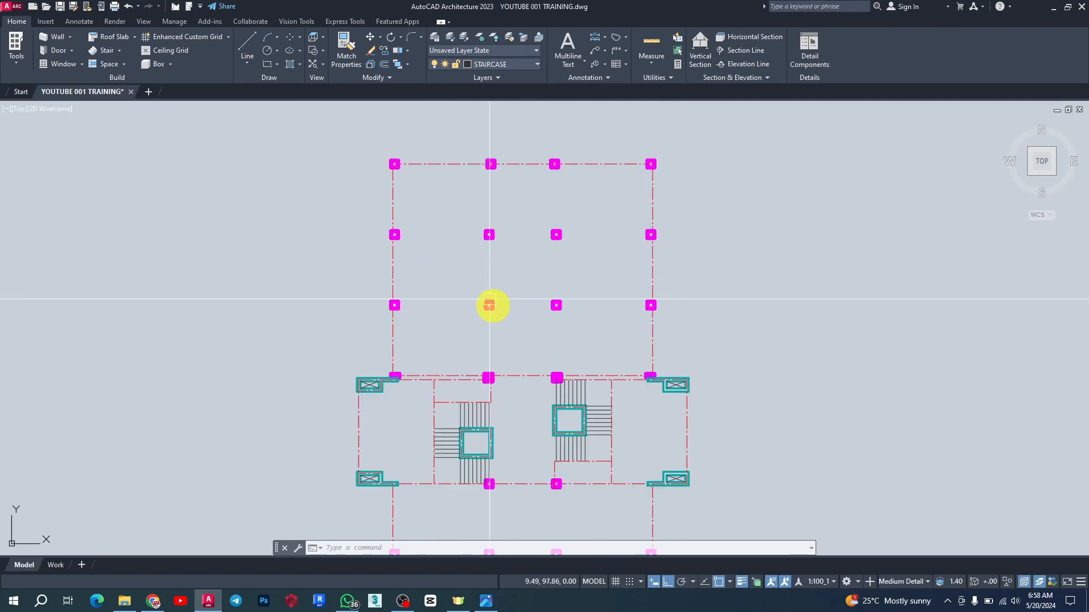
scroll(347, 362, up, 6)
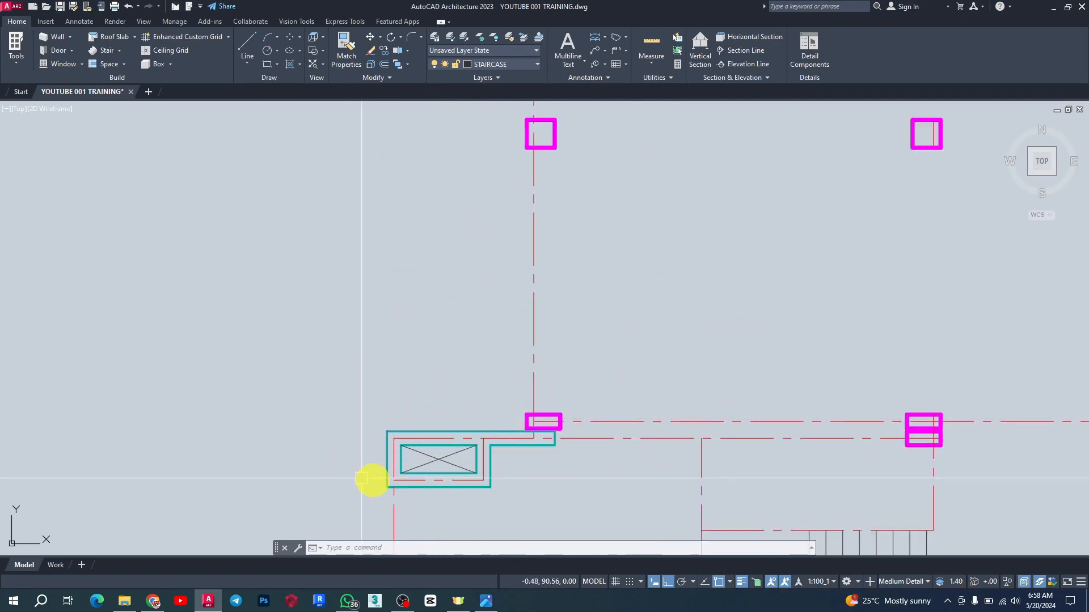
scroll(280, 238, down, 5)
scroll(651, 287, up, 5)
scroll(609, 332, down, 5)
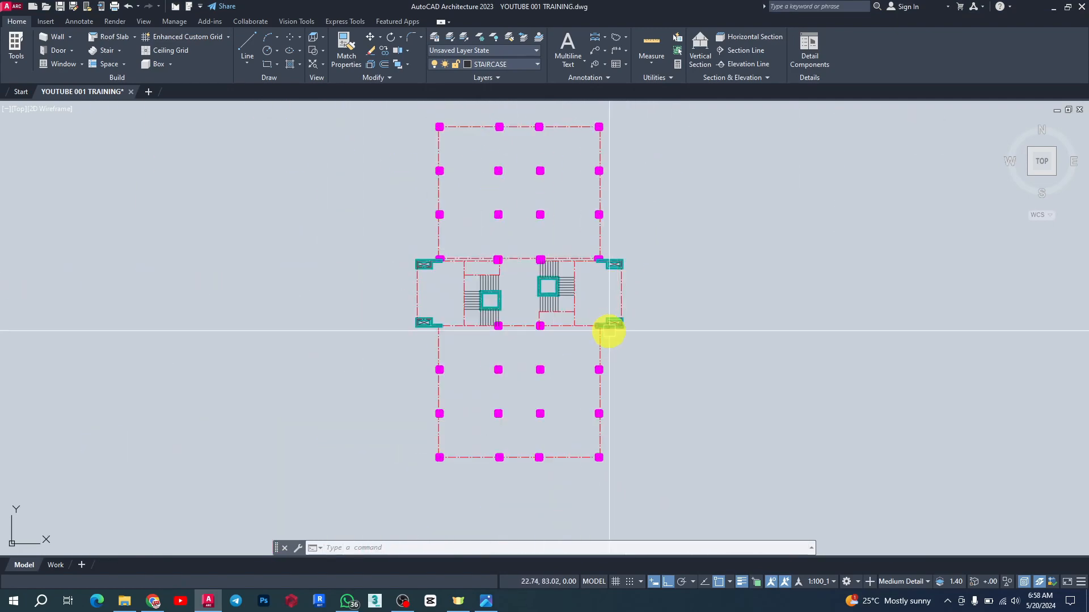
scroll(607, 397, up, 3)
scroll(530, 335, down, 3)
scroll(499, 379, down, 5)
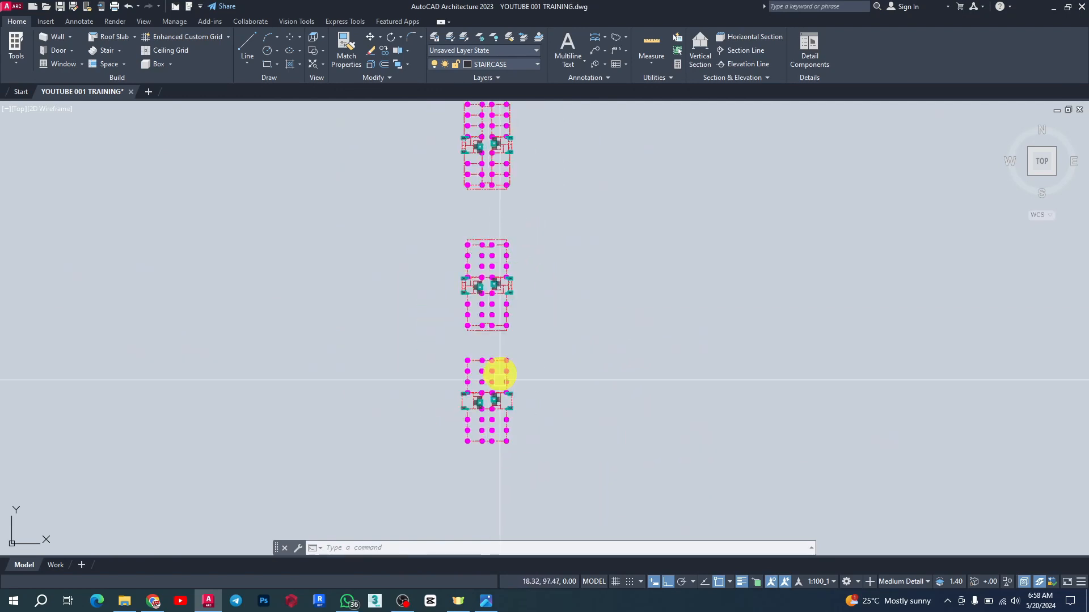
Examine the second floor plan from the bottom, covering its staircase core, corner shafts, columns and outer gridlines.
scroll(499, 379, up, 6)
scroll(392, 194, up, 4)
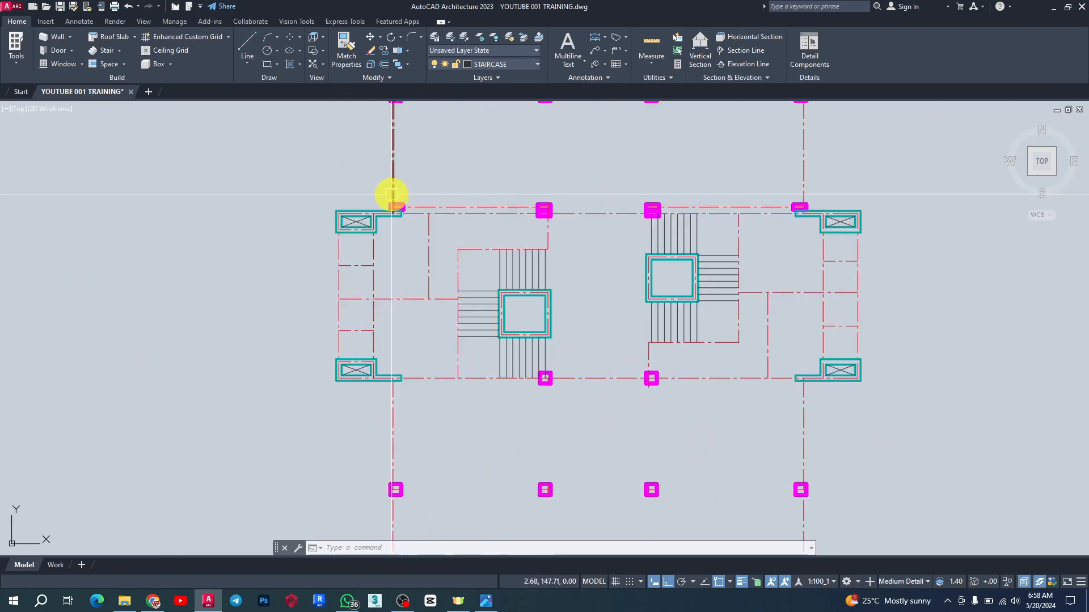
scroll(277, 258, down, 2)
scroll(277, 256, down, 2)
scroll(280, 254, up, 4)
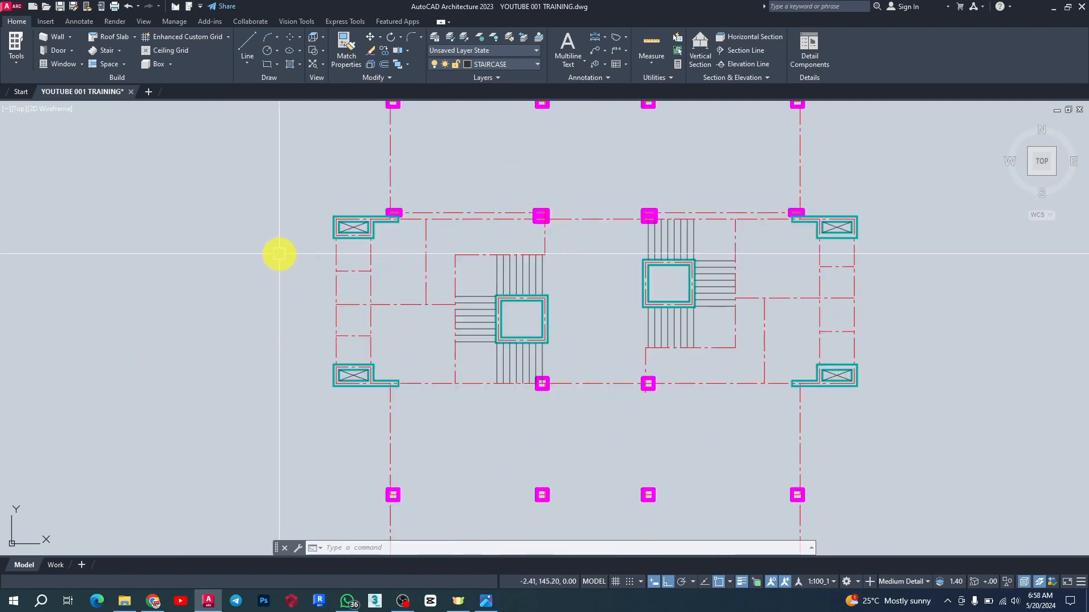
scroll(309, 206, up, 5)
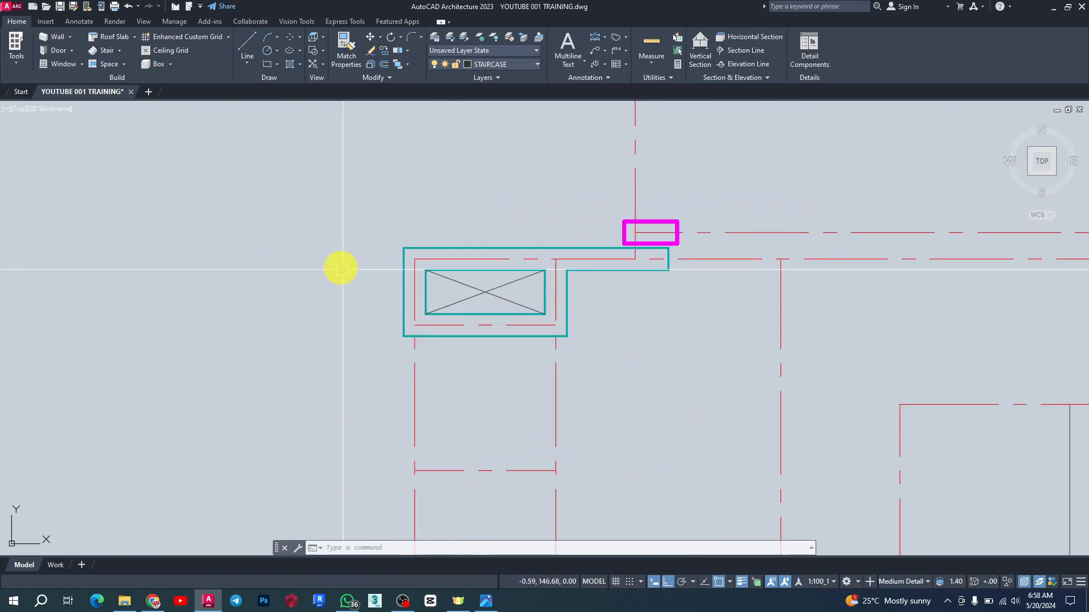
scroll(325, 252, down, 7)
scroll(326, 253, up, 4)
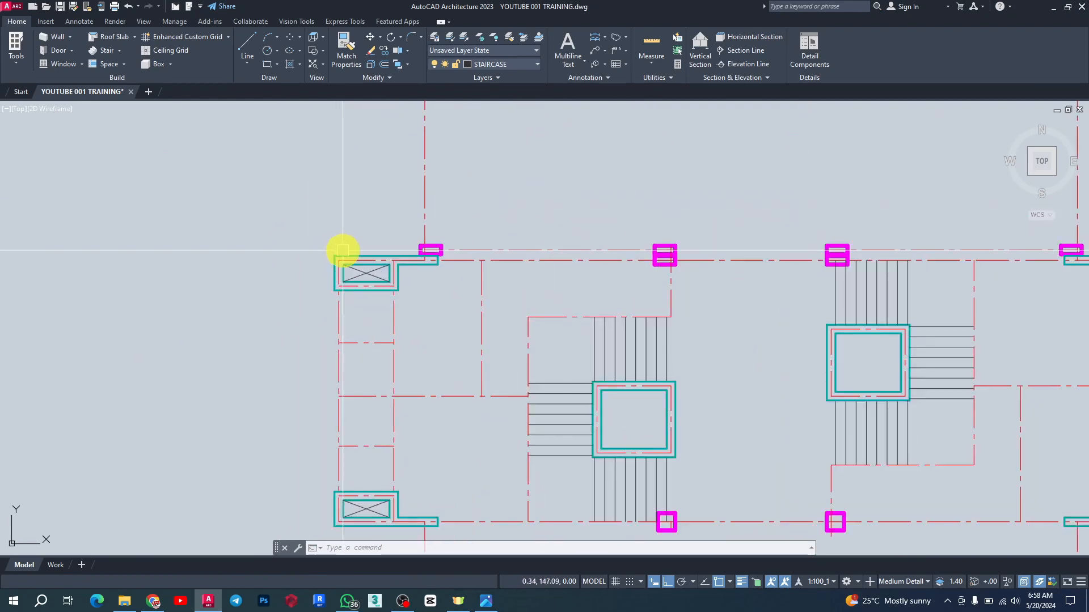
scroll(342, 247, down, 5)
scroll(533, 258, up, 5)
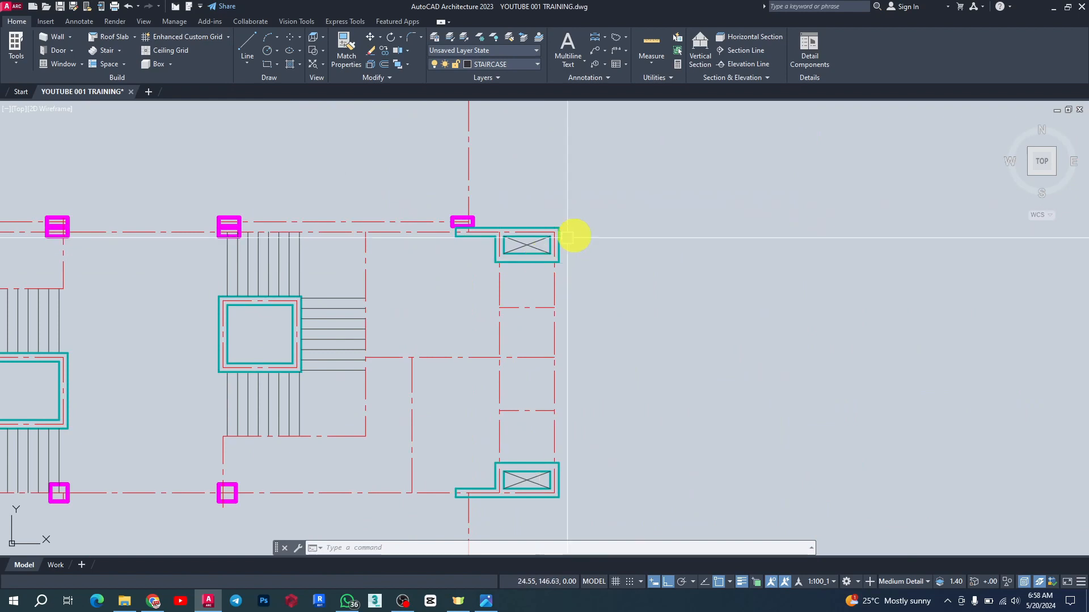
scroll(574, 236, down, 5)
scroll(246, 206, up, 2)
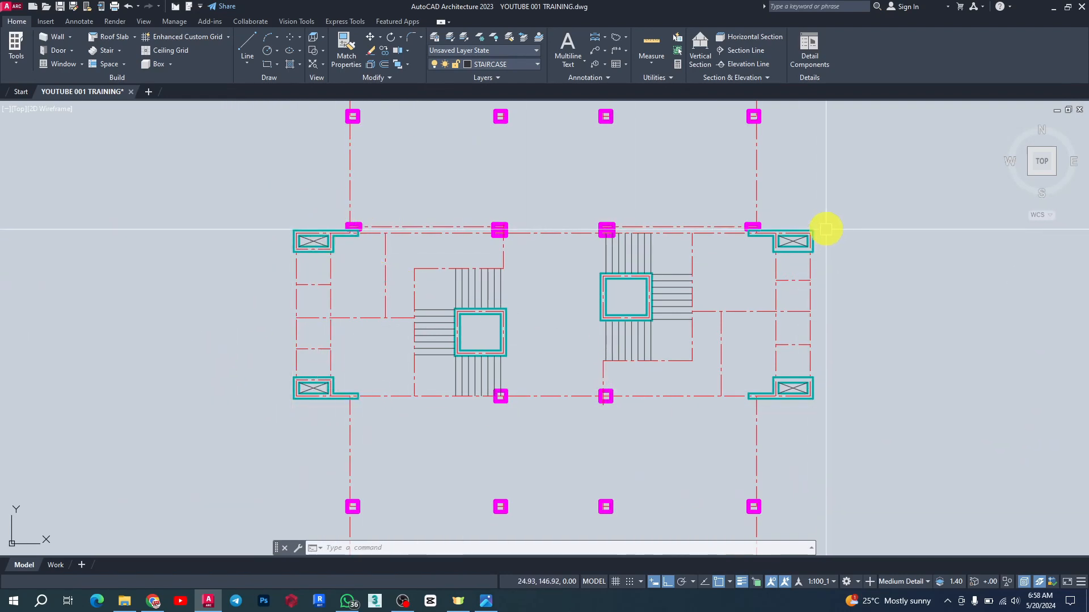
scroll(754, 227, up, 4)
scroll(612, 201, down, 4)
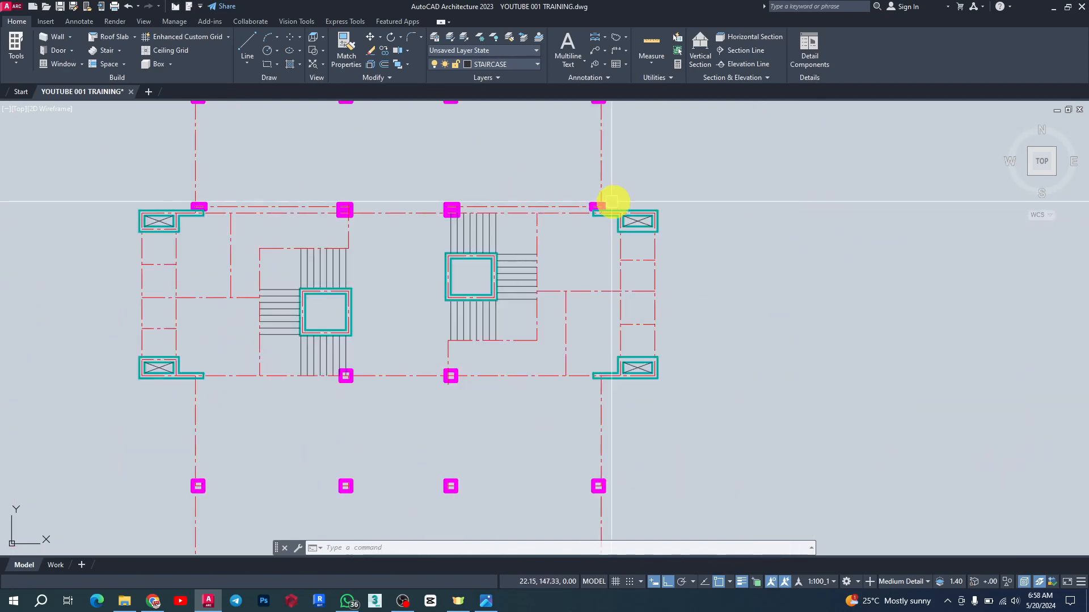
scroll(558, 202, up, 4)
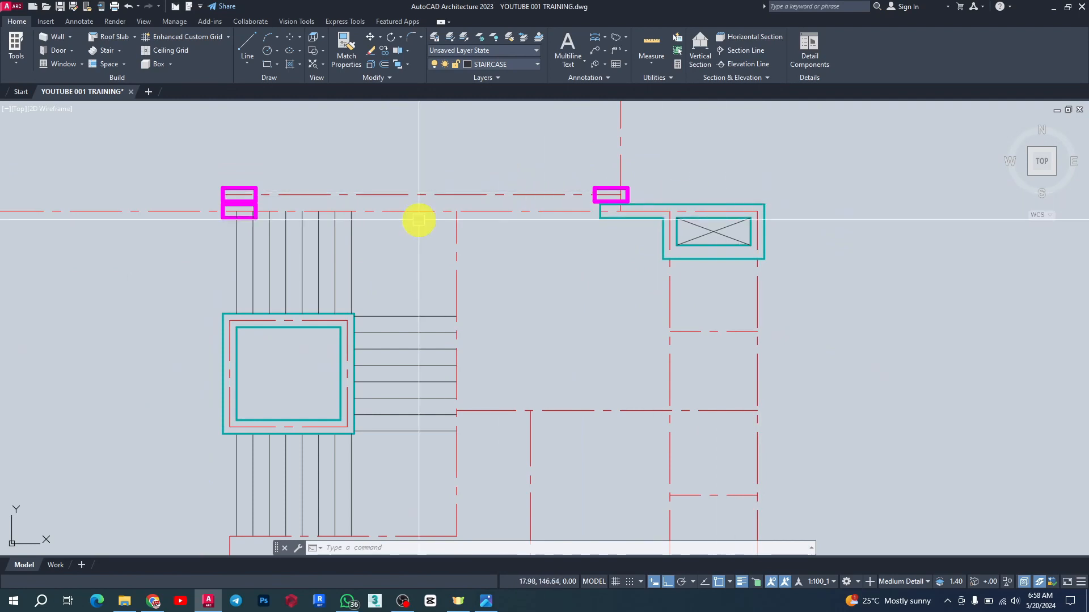
scroll(564, 272, down, 5)
scroll(187, 214, up, 4)
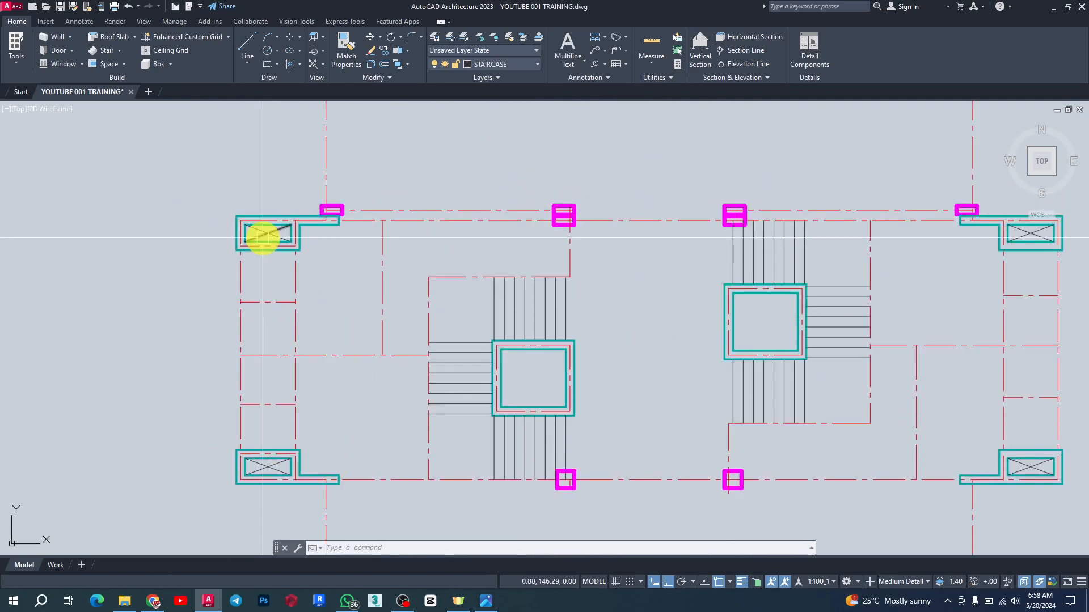
scroll(189, 288, down, 4)
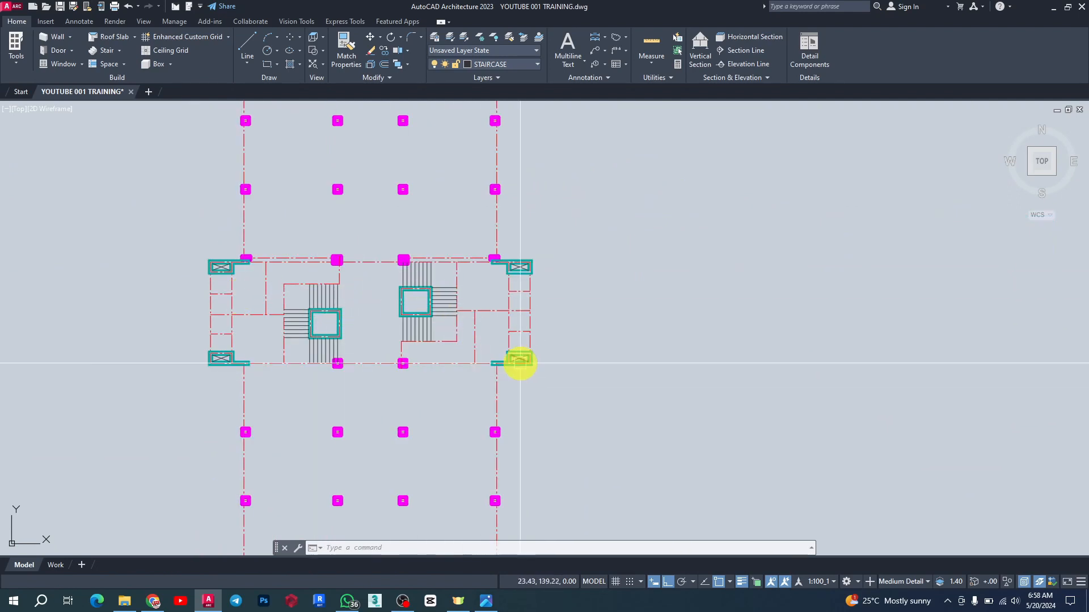
scroll(462, 437, down, 2)
scroll(388, 338, up, 4)
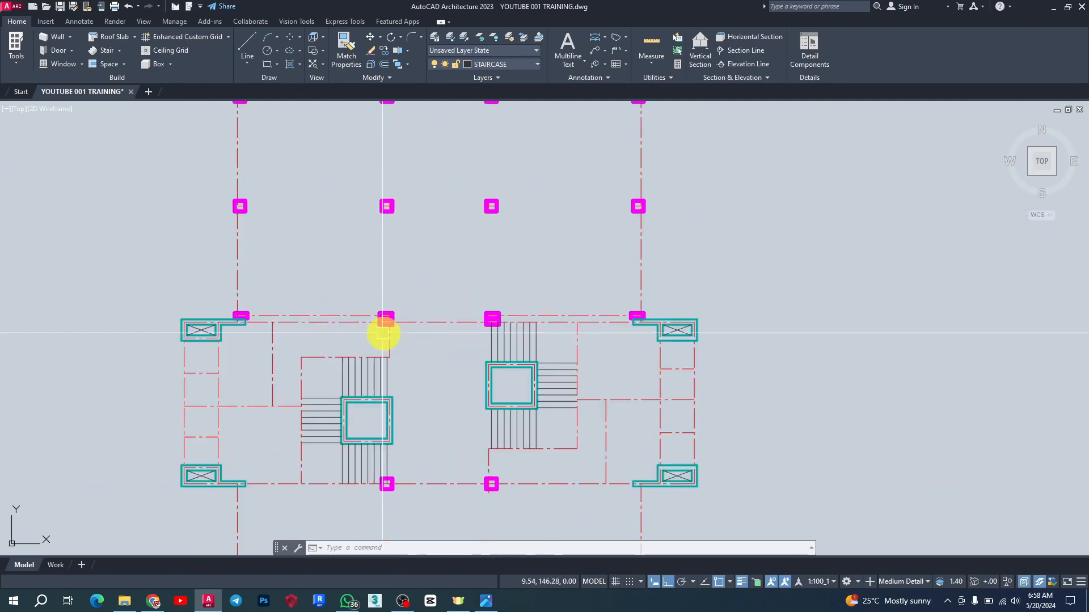
scroll(570, 381, down, 5)
scroll(386, 271, down, 3)
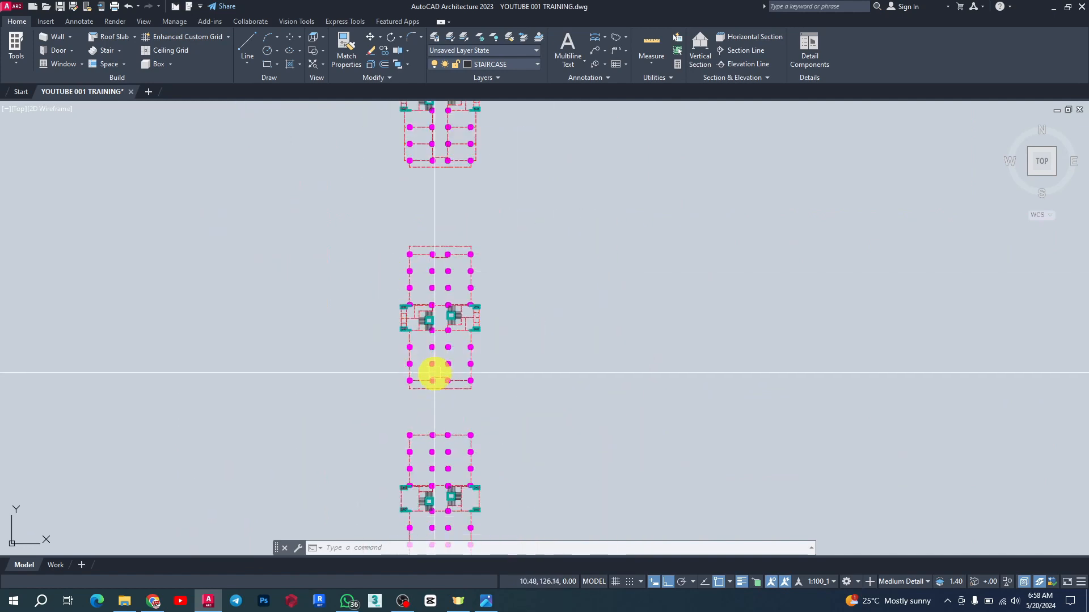
scroll(432, 372, up, 5)
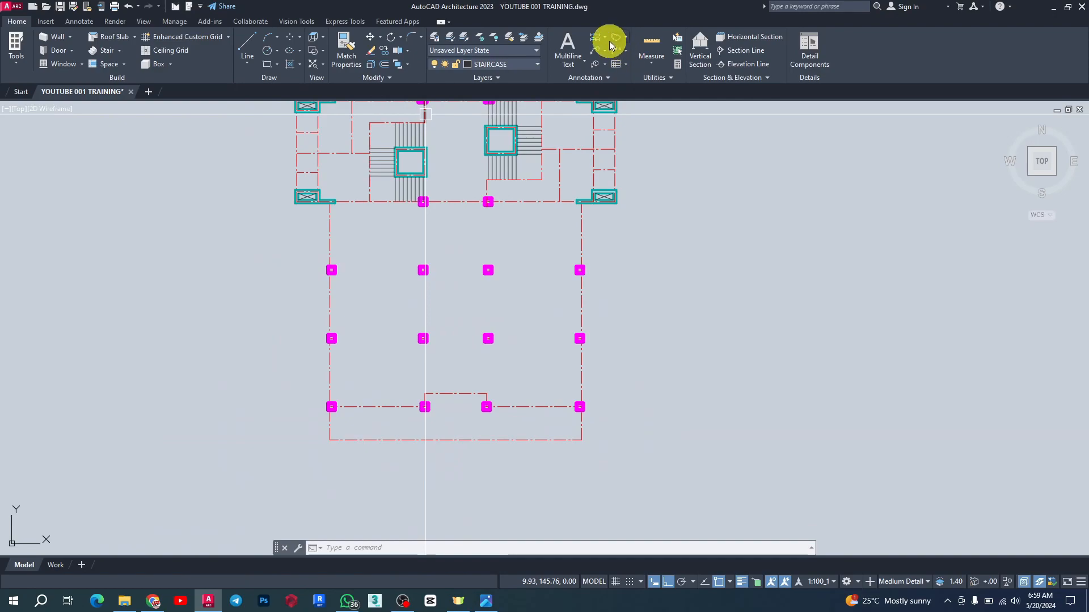
View the exterior render 001t.jpg in Photos, return to AutoCAD, and compare it with the second floor plan from the bottom.
click(484, 602)
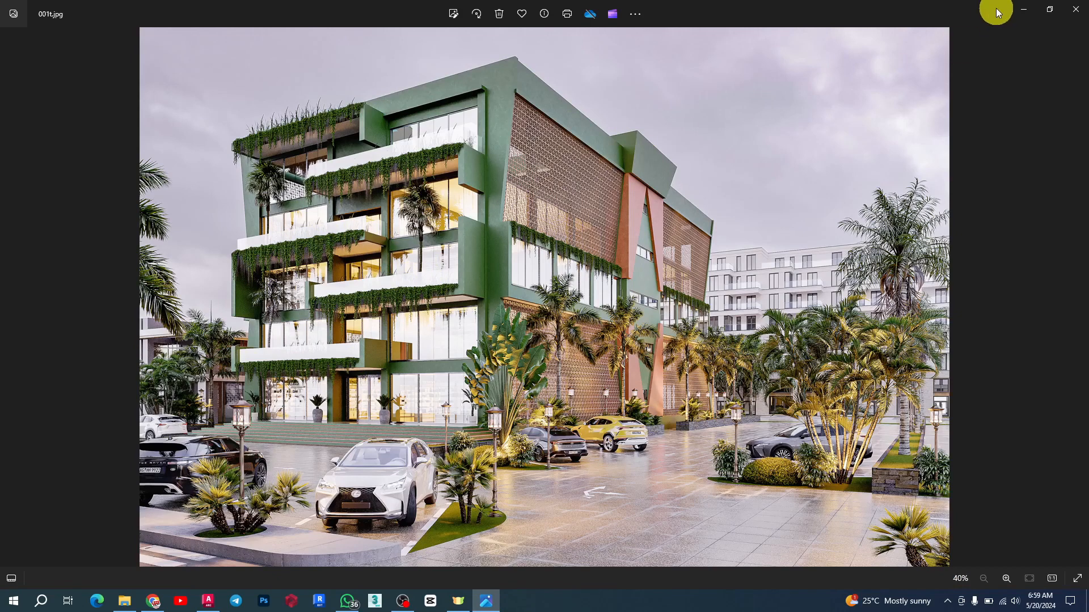
click(1024, 9)
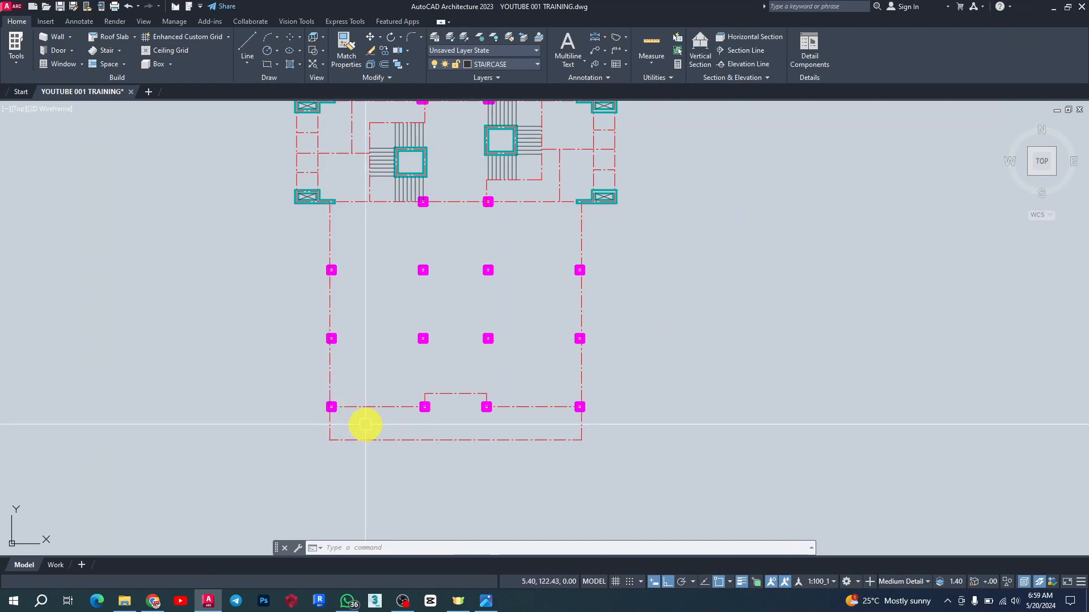
scroll(366, 428, down, 1)
scroll(401, 178, up, 3)
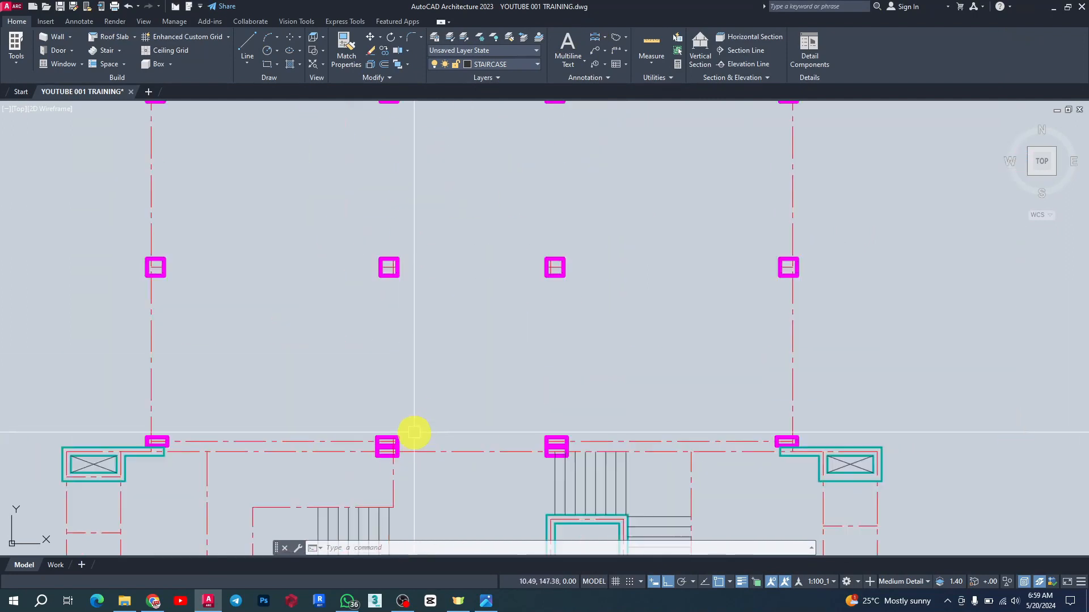
scroll(418, 433, down, 1)
scroll(503, 283, down, 2)
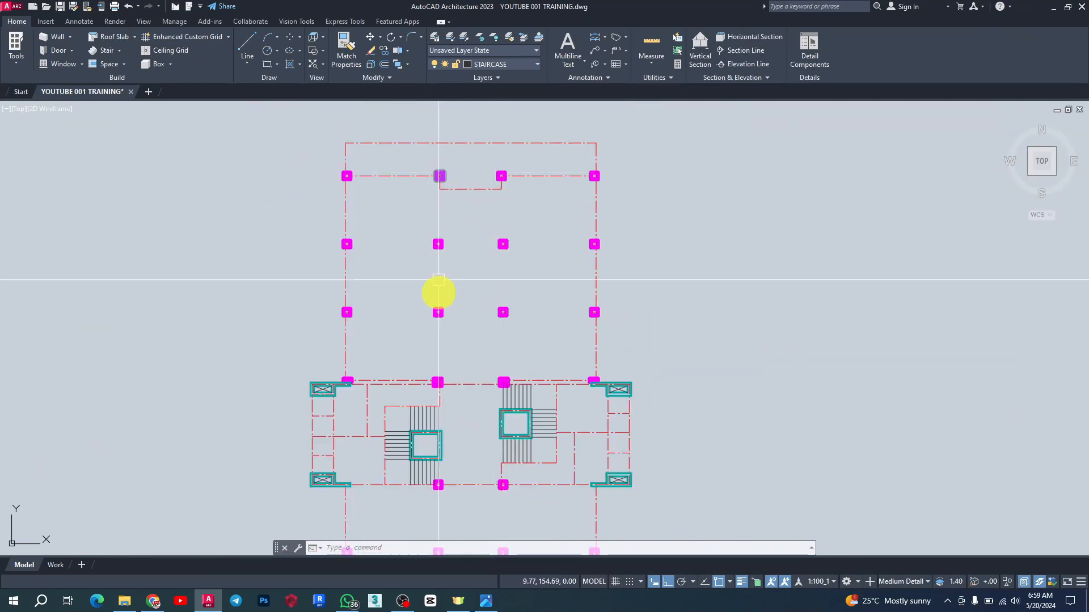
Find the third floor plan from the bottom and compare its layout with the exterior renders 001t.jpg and 002t.jpg in Photos.
scroll(539, 311, down, 3)
scroll(564, 182, up, 4)
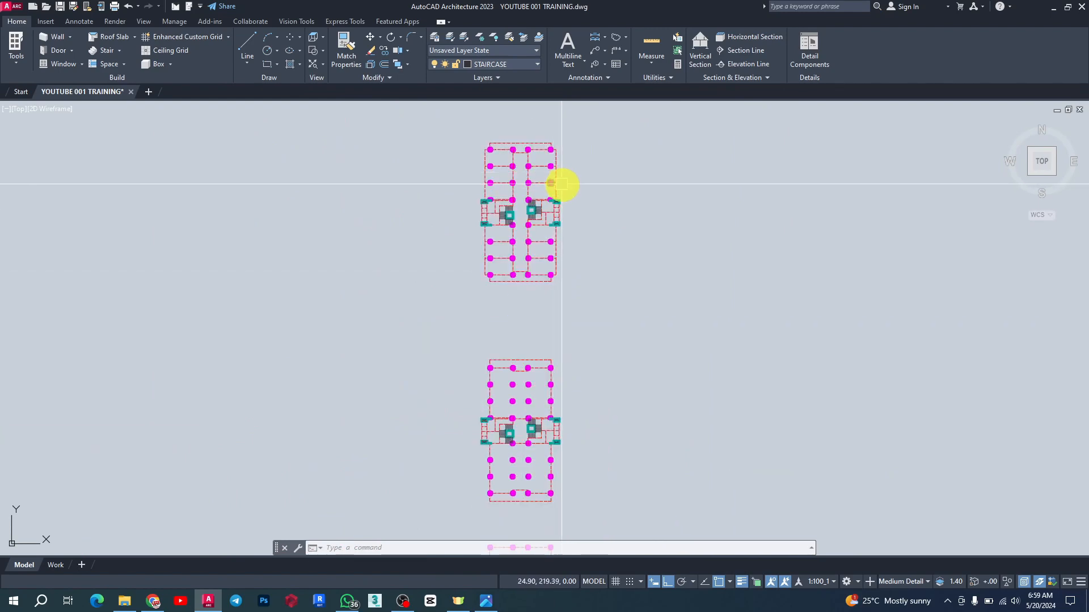
scroll(500, 221, up, 1)
click(489, 600)
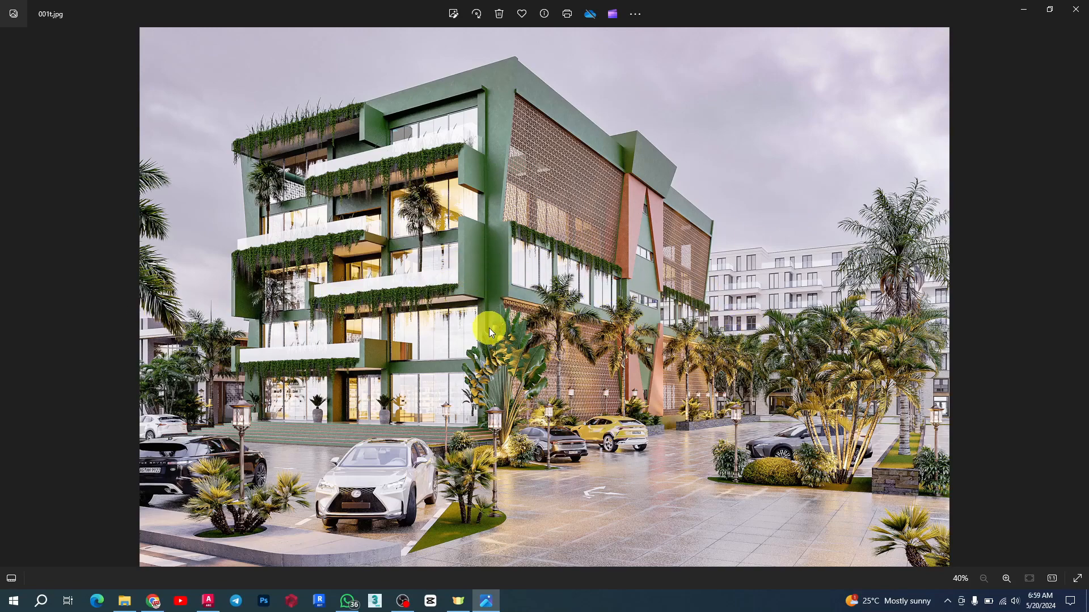
click(1077, 307)
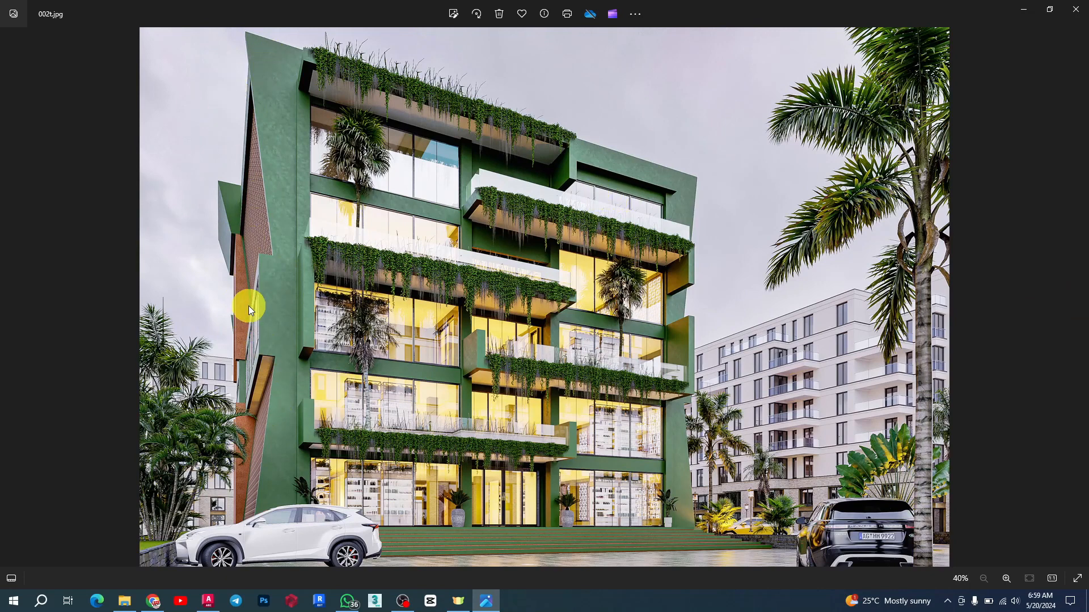
click(1025, 11)
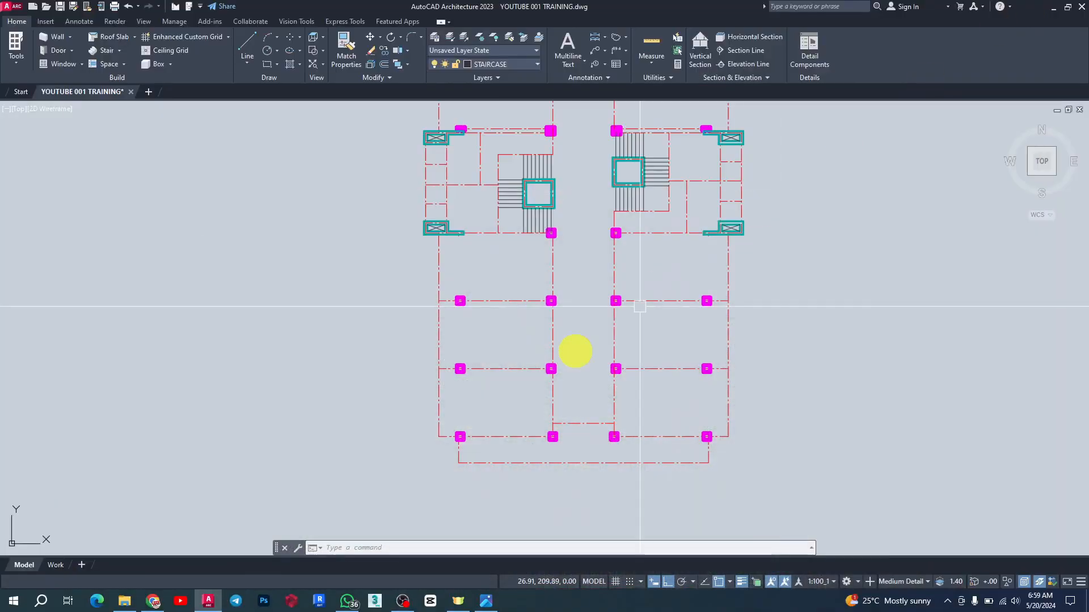
Measure the offset from the third plan's left outer gridline to its nearest column centre with a linear dimension, without placing it.
click(605, 41)
click(619, 154)
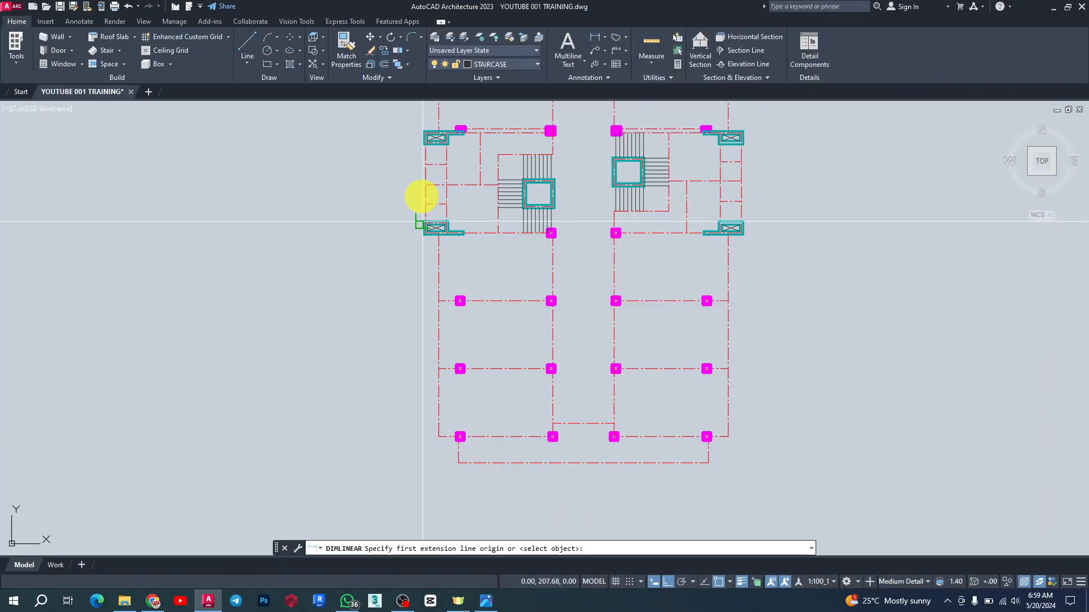
scroll(438, 245, up, 4)
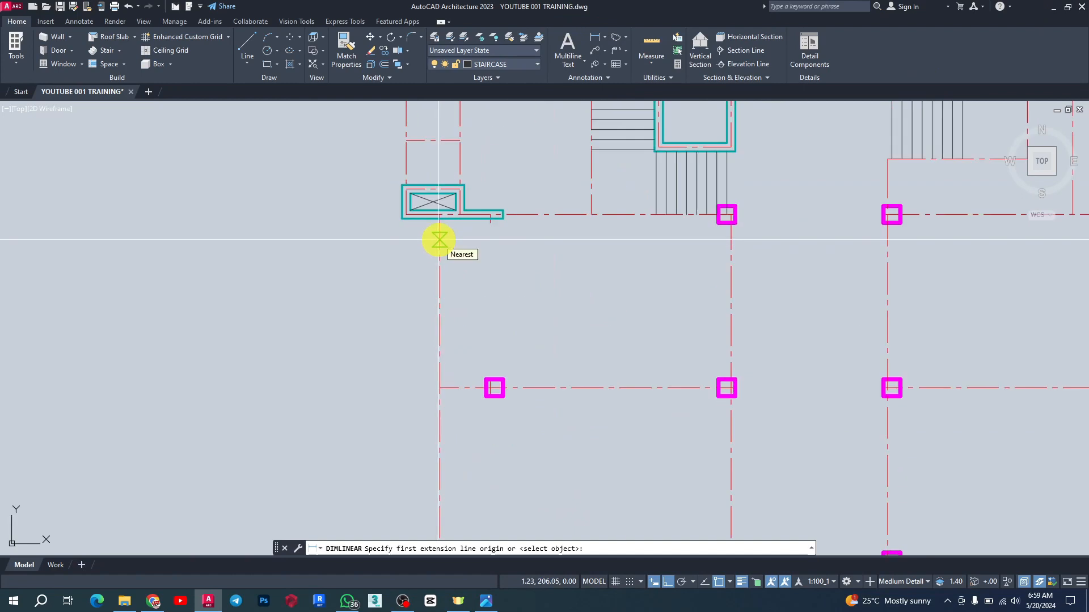
click(439, 239)
scroll(529, 491, down, 4)
scroll(433, 323, up, 8)
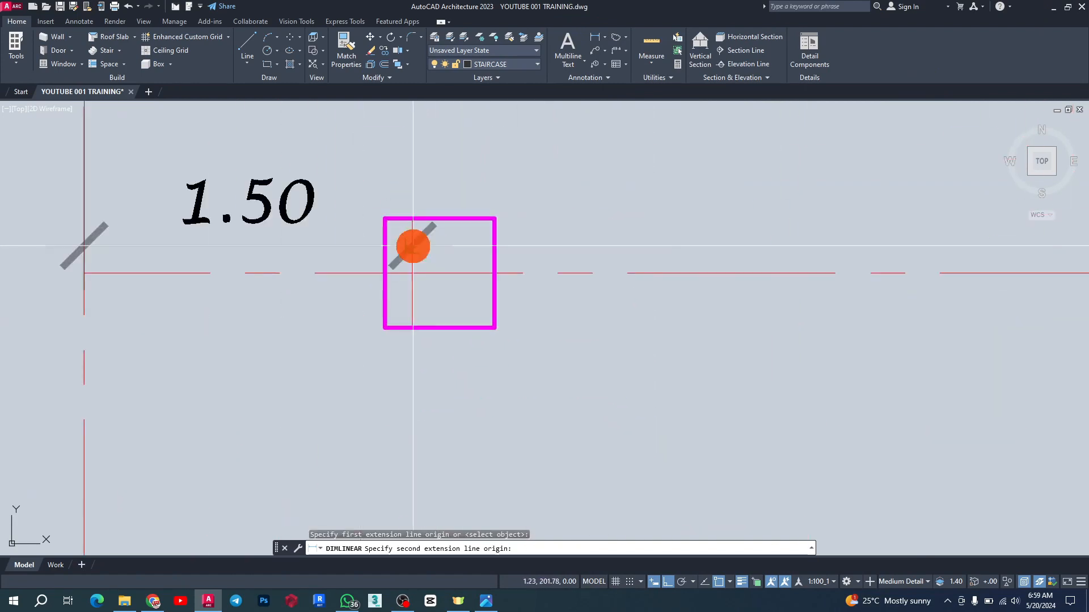
click(413, 246)
scroll(408, 260, down, 5)
scroll(369, 364, up, 3)
click(370, 364)
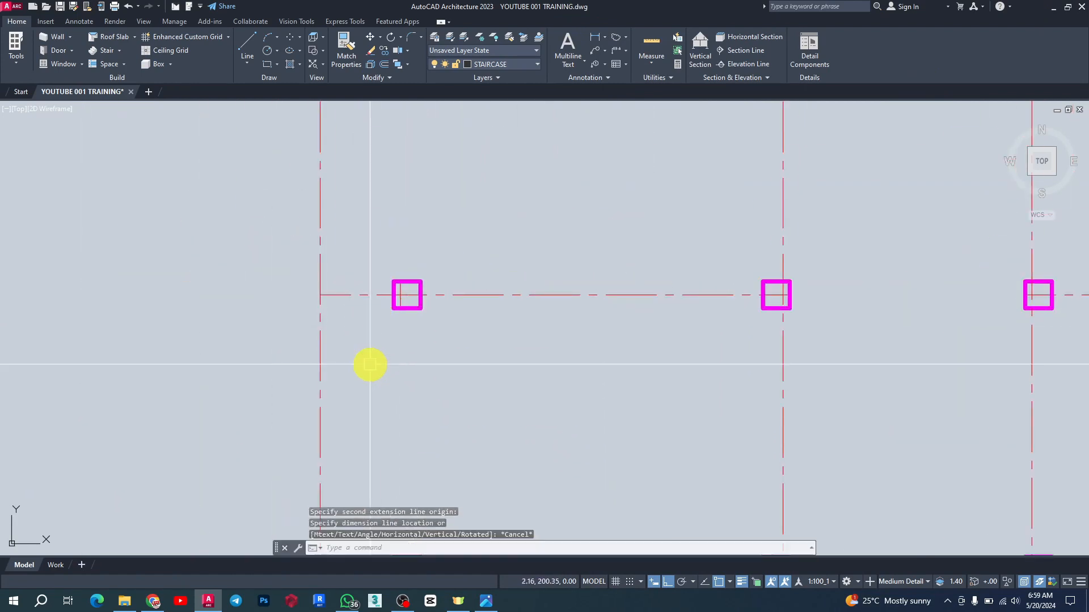
Measure the bay width between the third plan's left outer gridline and the neighbouring inner gridline with a linear dimension.
scroll(374, 360, down, 5)
key(Return)
click(351, 335)
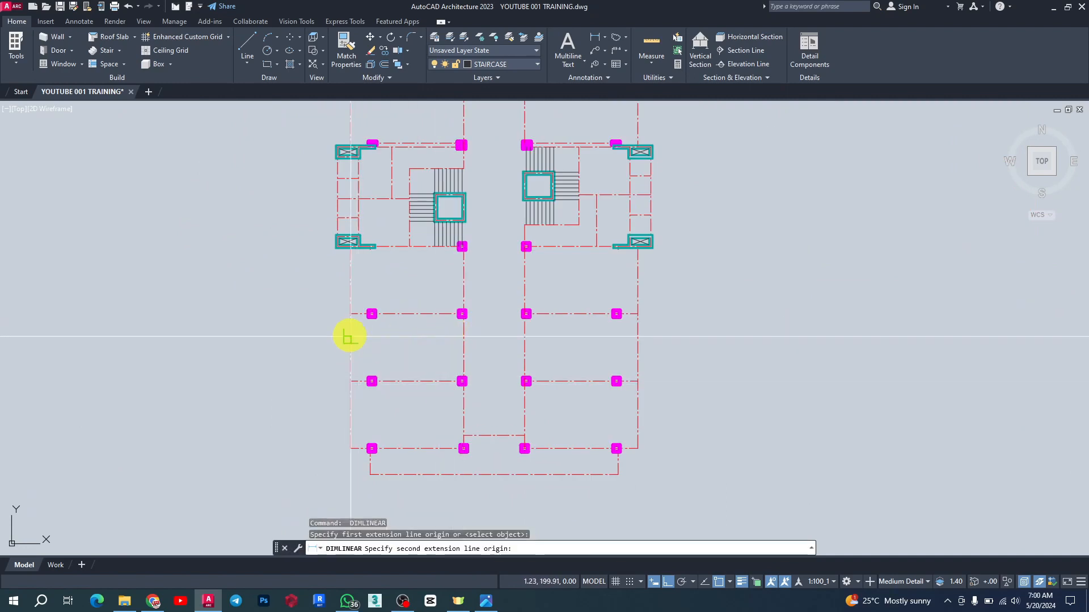
click(462, 340)
scroll(414, 347, up, 8)
click(412, 346)
scroll(414, 348, down, 8)
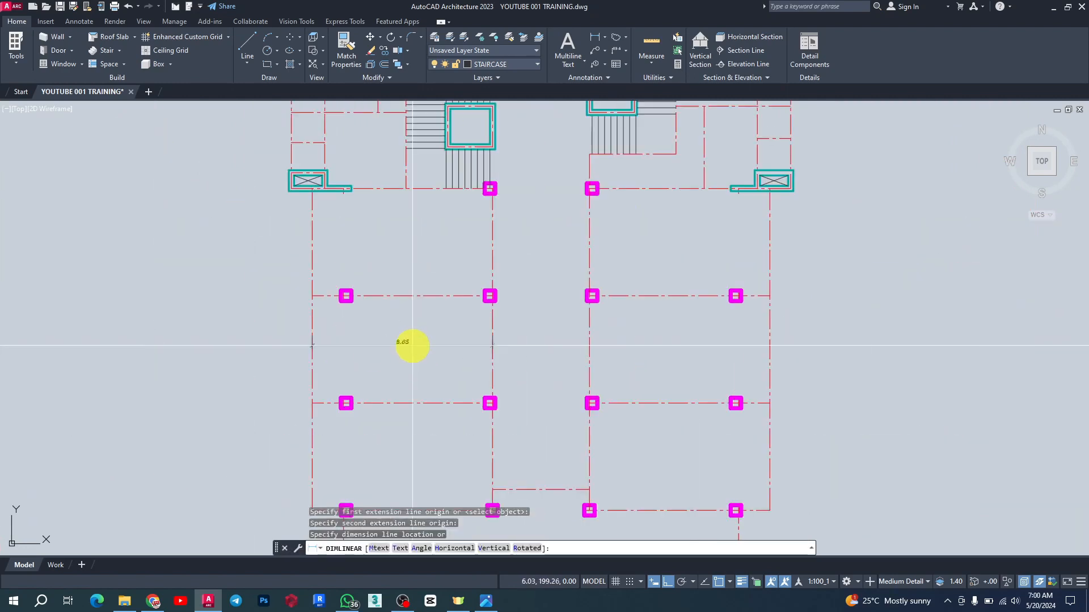
Measure the spacing between two horizontal gridlines in the third plan's lower left bay with a linear dimension, without placing it.
key(Return)
click(426, 403)
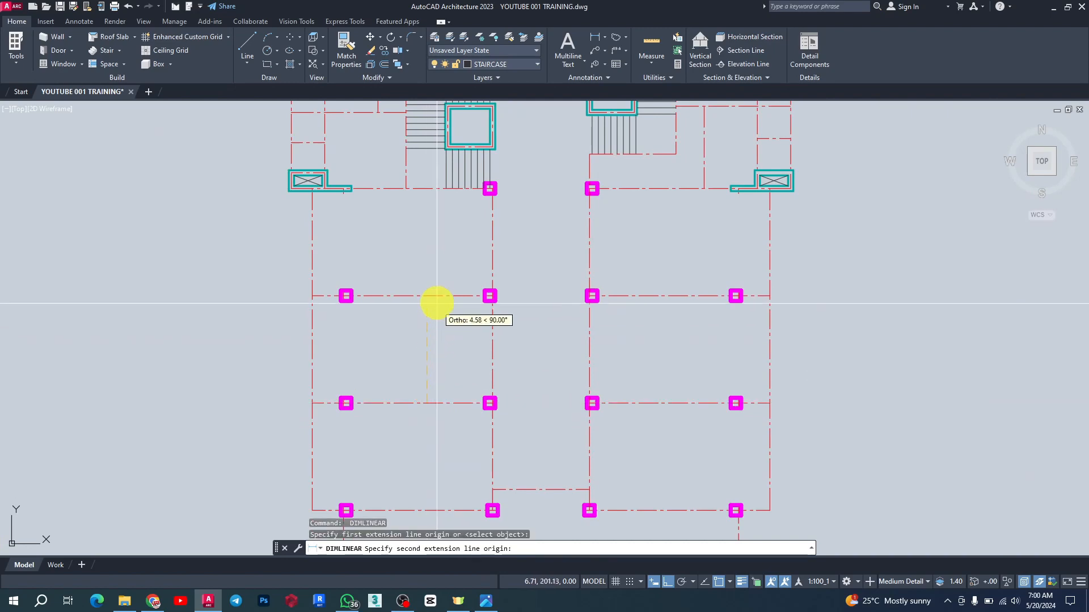
click(425, 295)
scroll(425, 312, up, 8)
key(Escape)
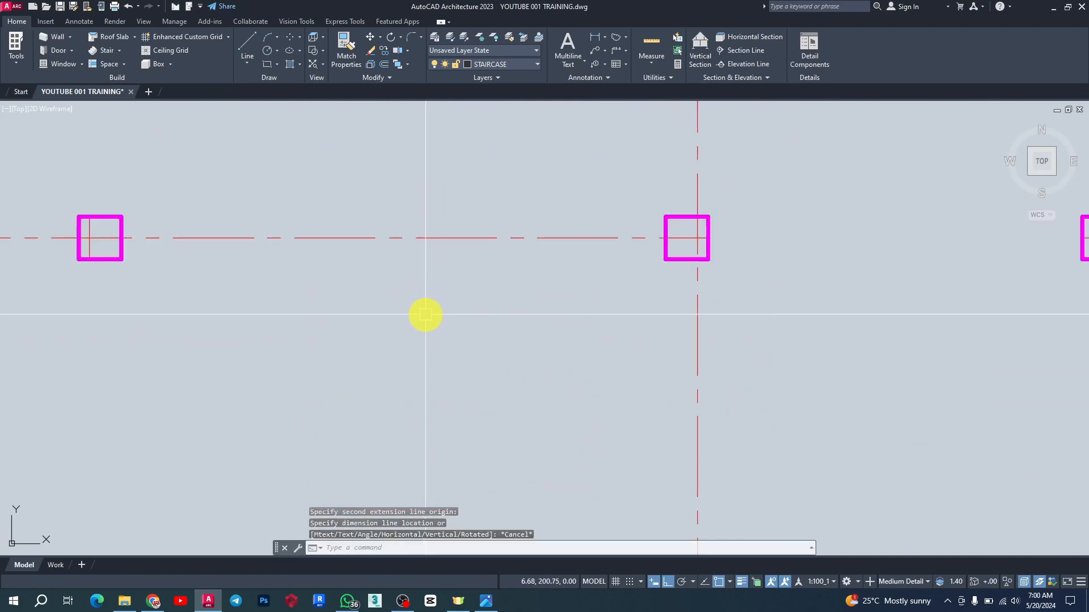
Examine the fourth floor plan from the bottom, starting with its lower half and comparing it with the plans below.
scroll(424, 329, down, 8)
scroll(425, 335, down, 6)
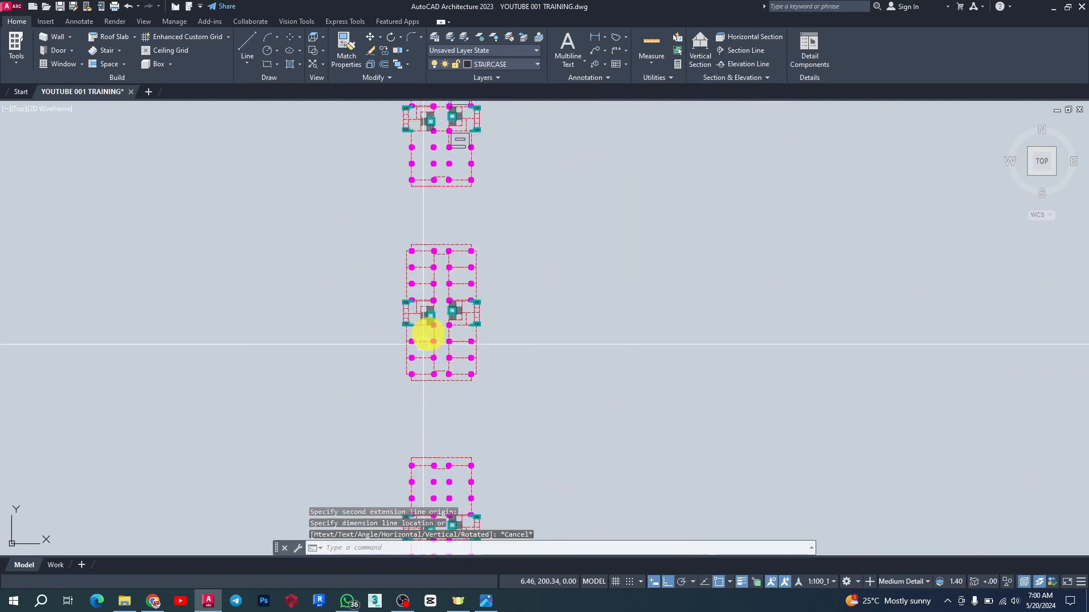
scroll(440, 284, up, 6)
scroll(355, 368, down, 4)
scroll(363, 318, down, 2)
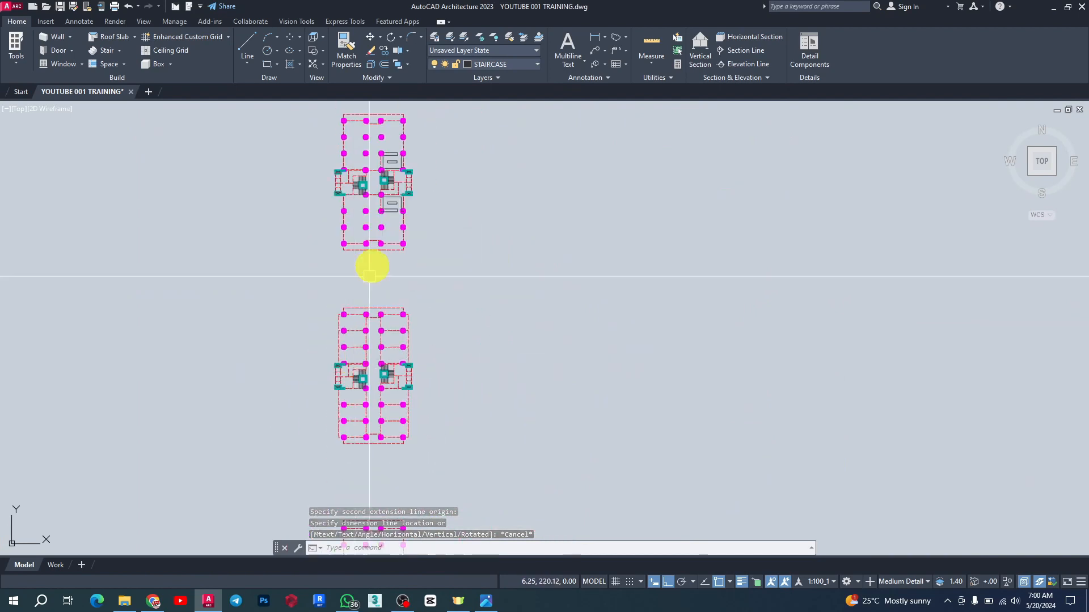
scroll(369, 151, up, 6)
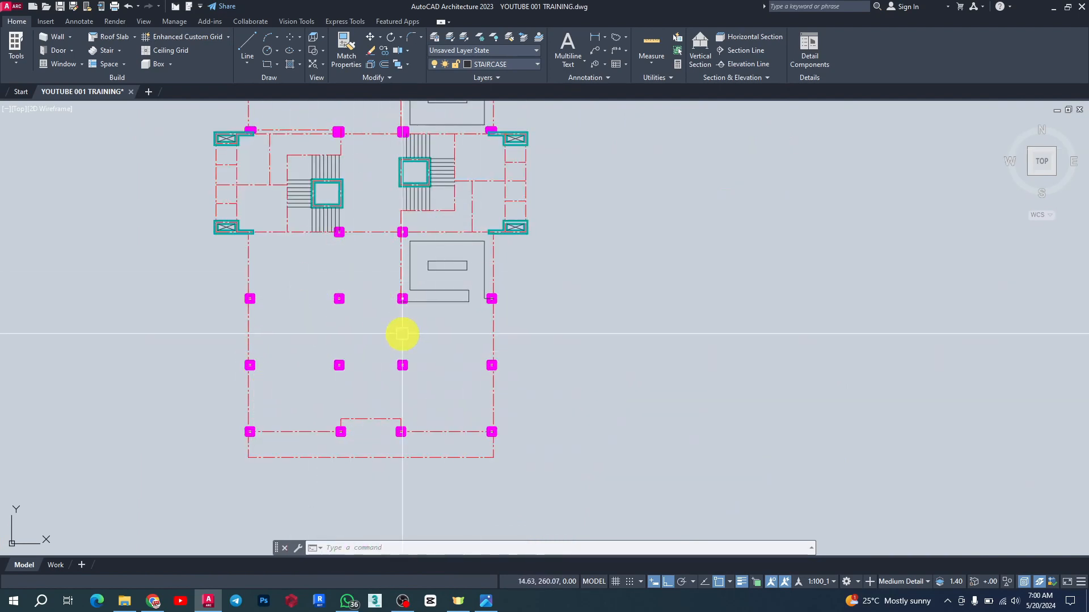
scroll(416, 356, down, 2)
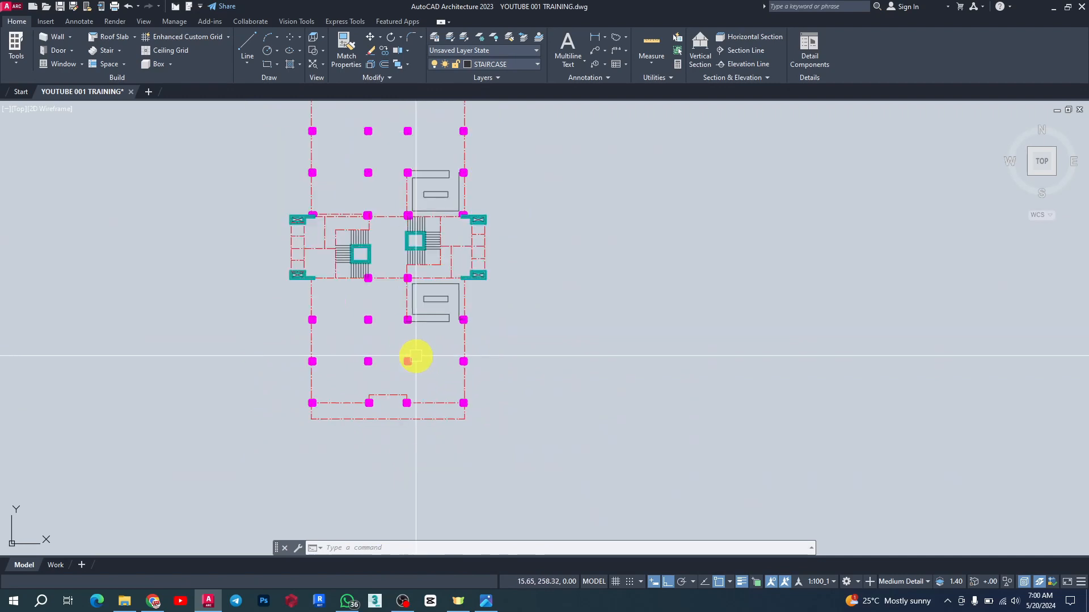
scroll(415, 354, down, 4)
Examine the fourth plan's upper column grid, staircase core and outer gridlines, up close and in overview.
scroll(406, 293, up, 6)
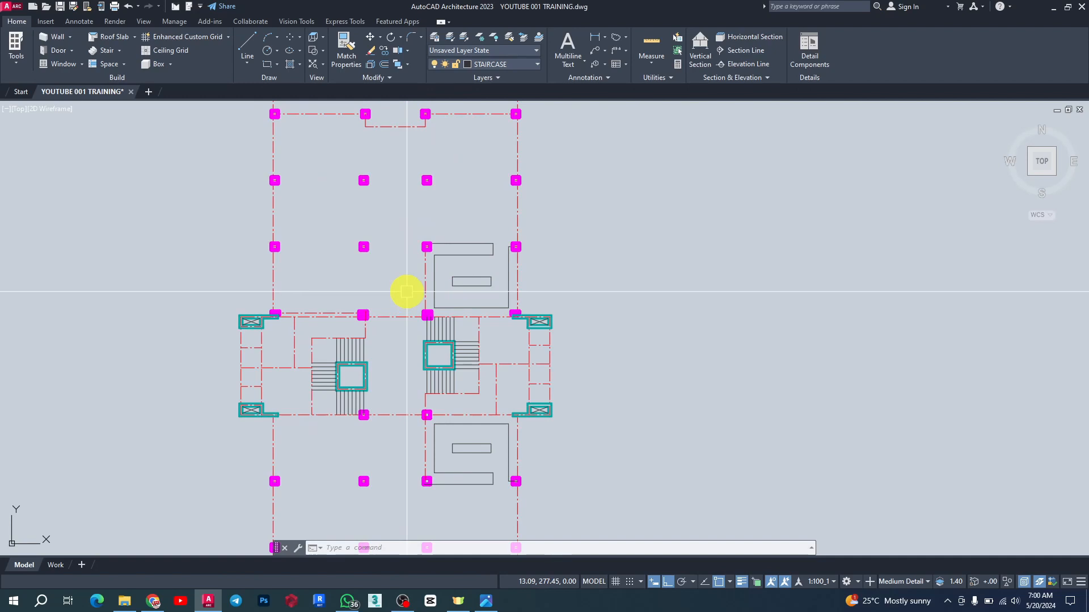
scroll(418, 219, down, 2)
scroll(400, 250, up, 4)
scroll(404, 250, down, 4)
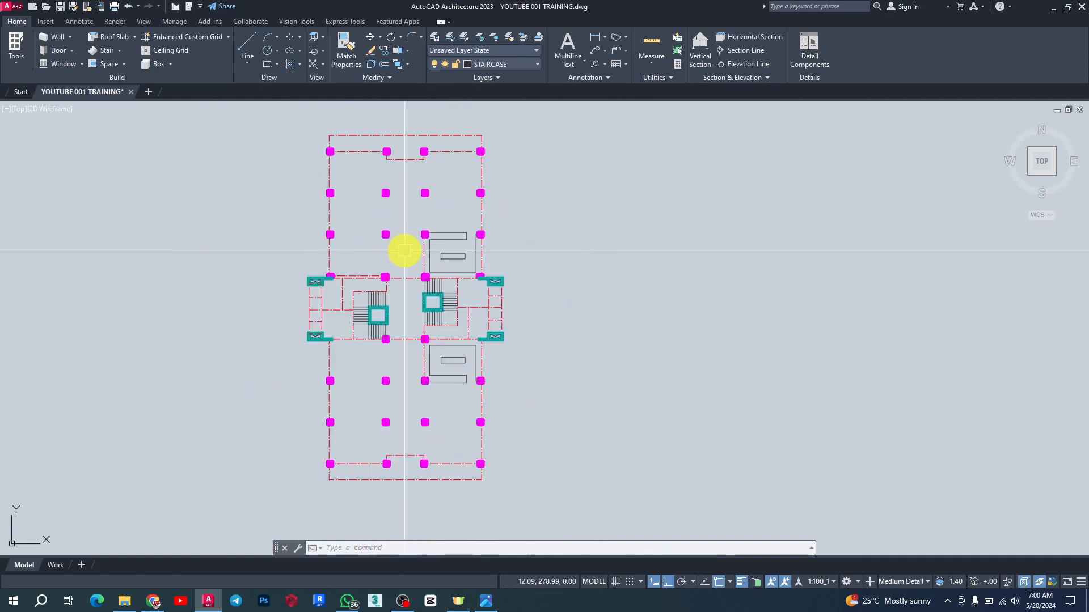
scroll(383, 293, up, 2)
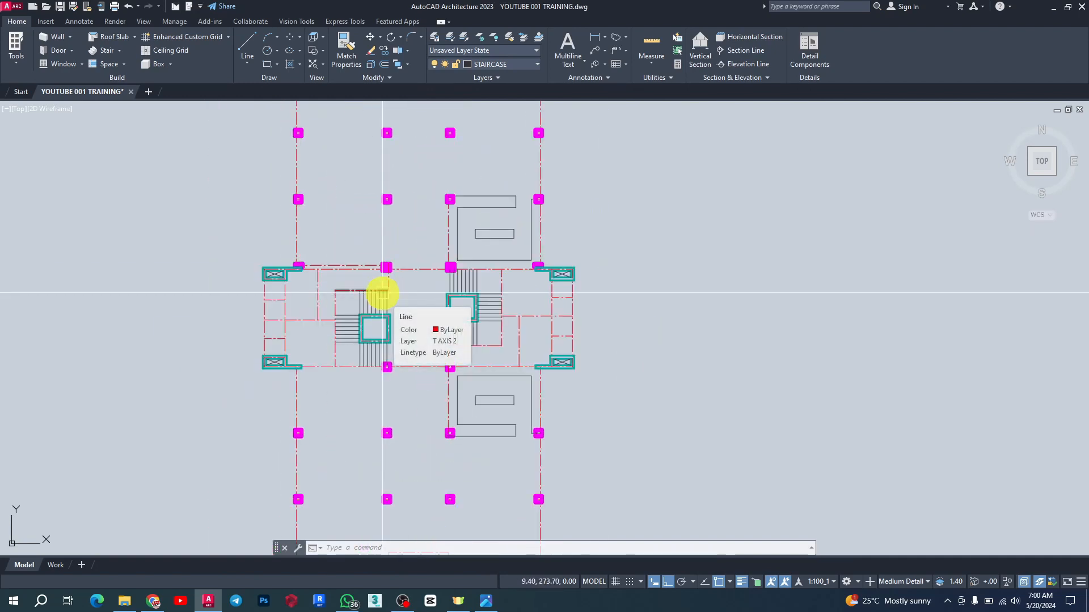
scroll(444, 292, down, 2)
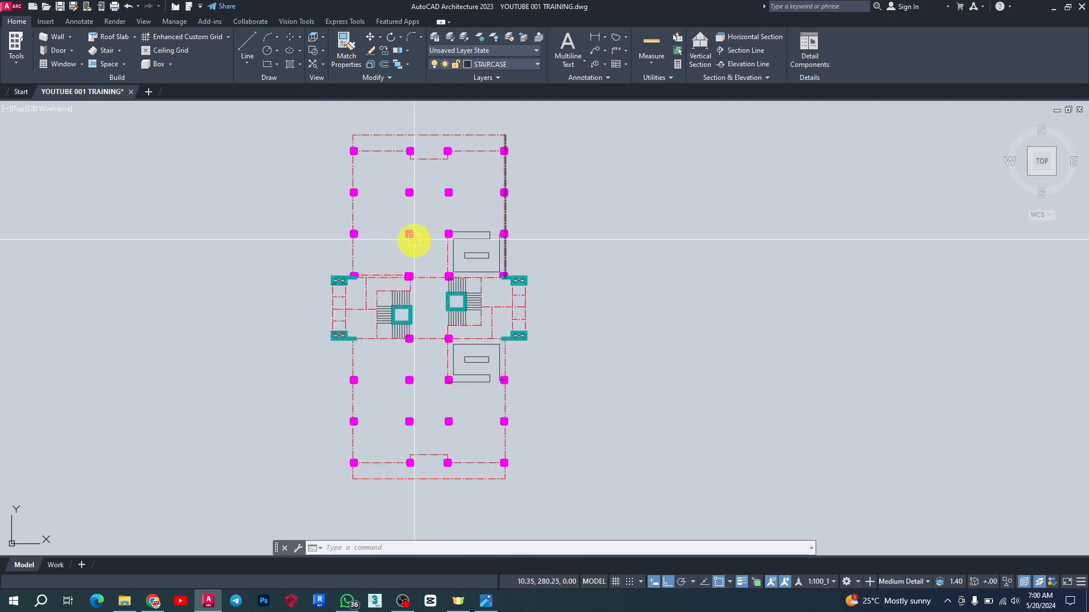
scroll(408, 161, up, 2)
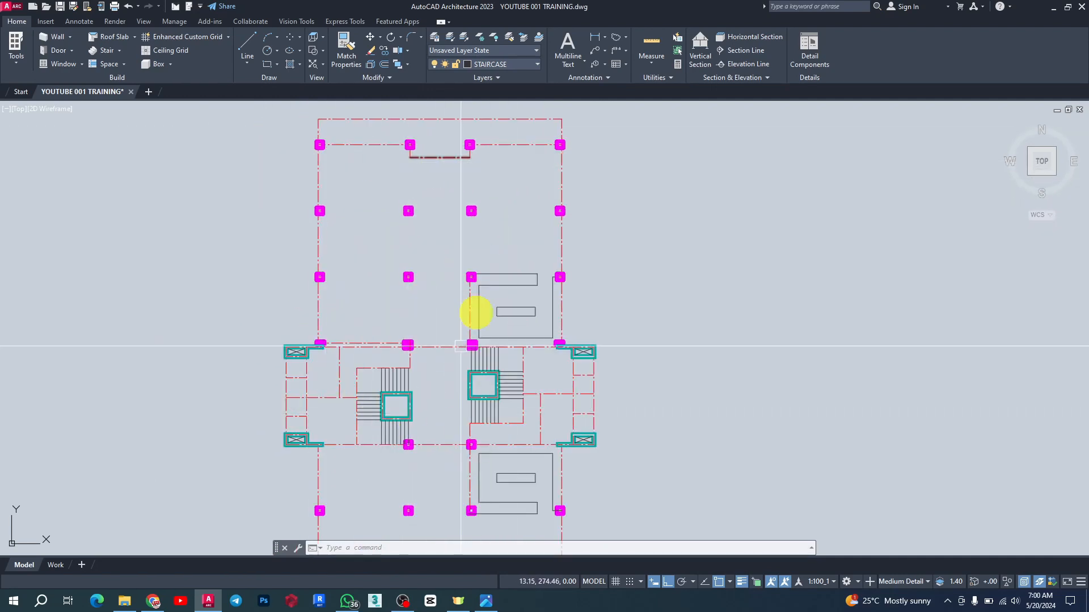
scroll(477, 309, down, 2)
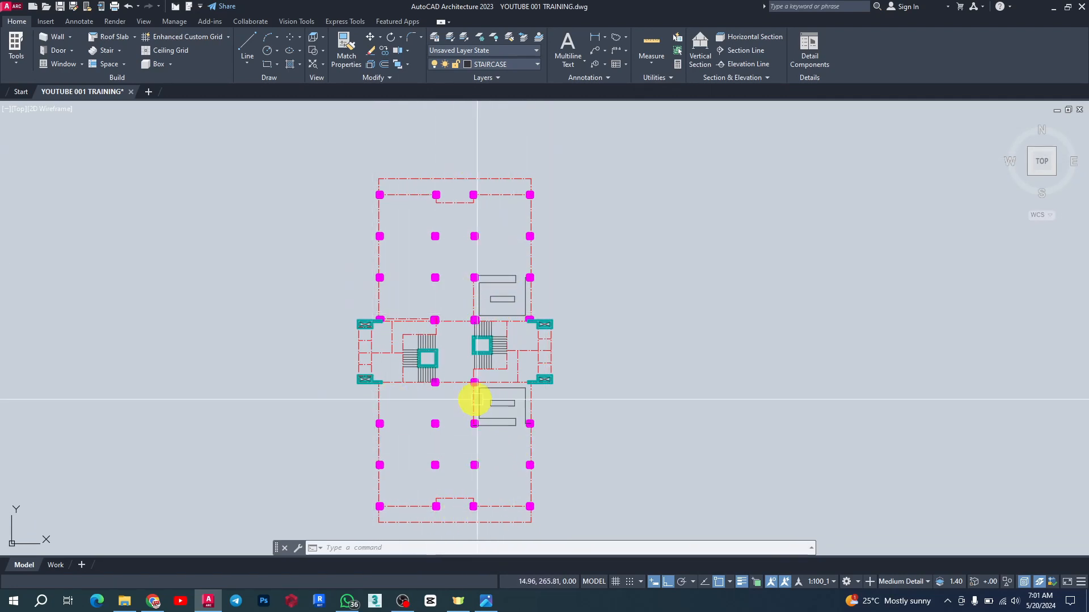
Inspect the two black outlined layouts with inner rectangles below and above the fourth plan's right staircase.
scroll(445, 459, up, 6)
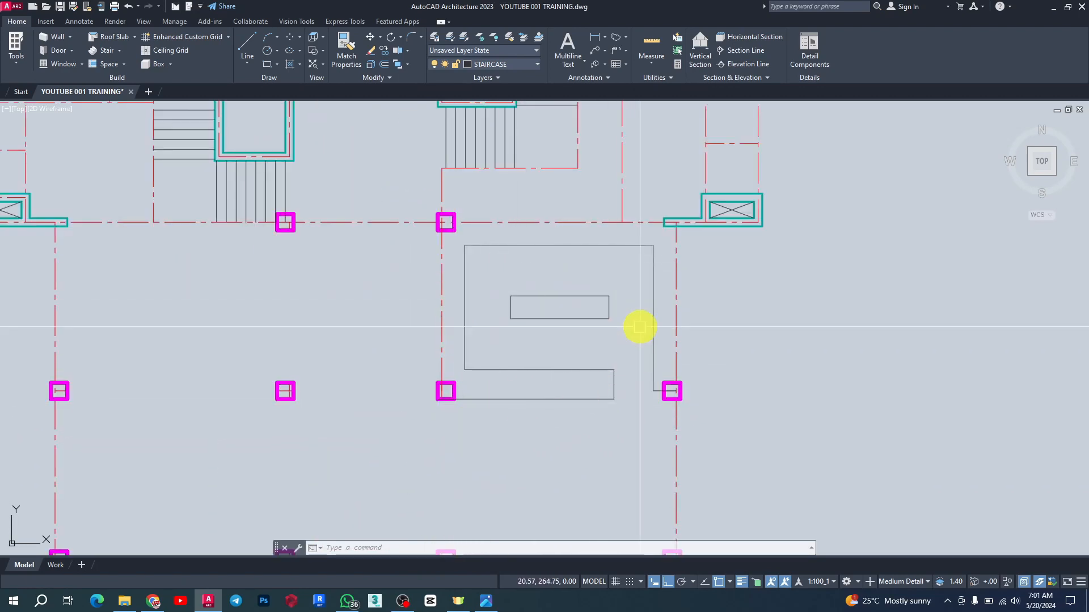
scroll(596, 315, down, 2)
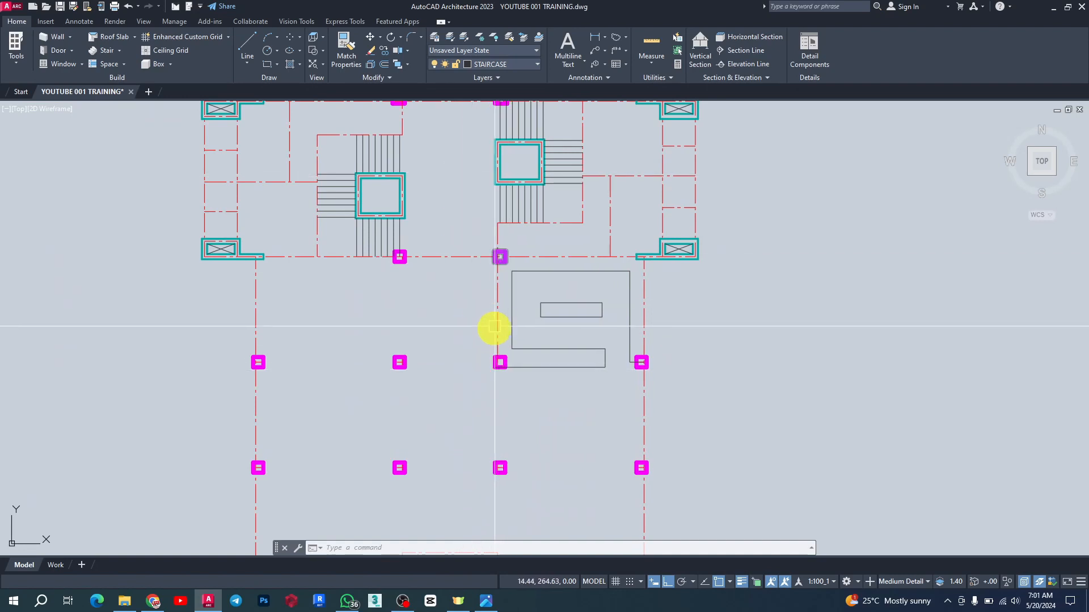
scroll(414, 275, down, 4)
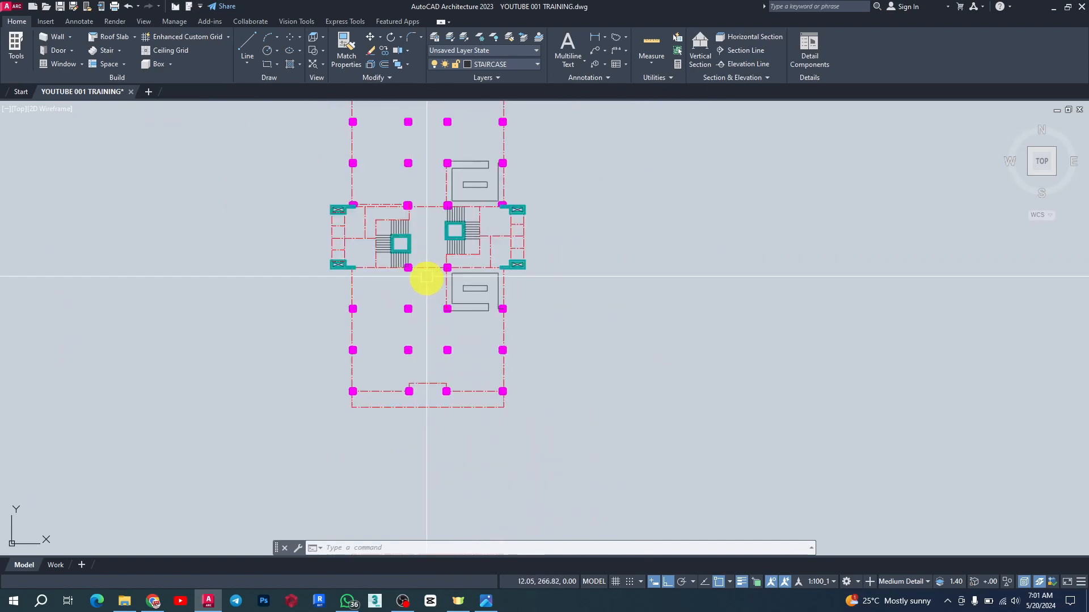
scroll(481, 351, up, 2)
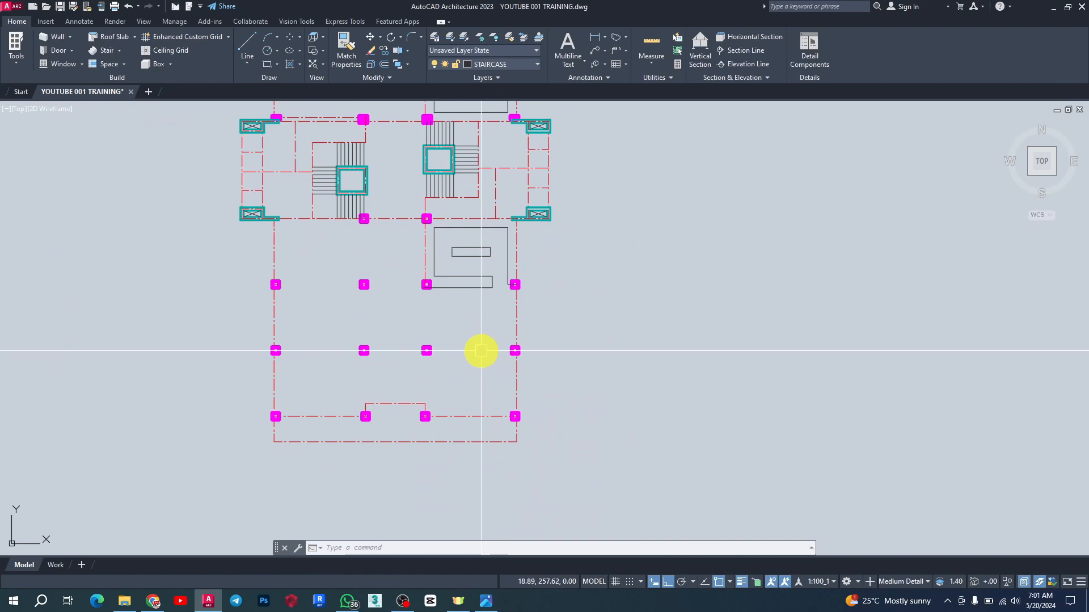
scroll(472, 217, up, 2)
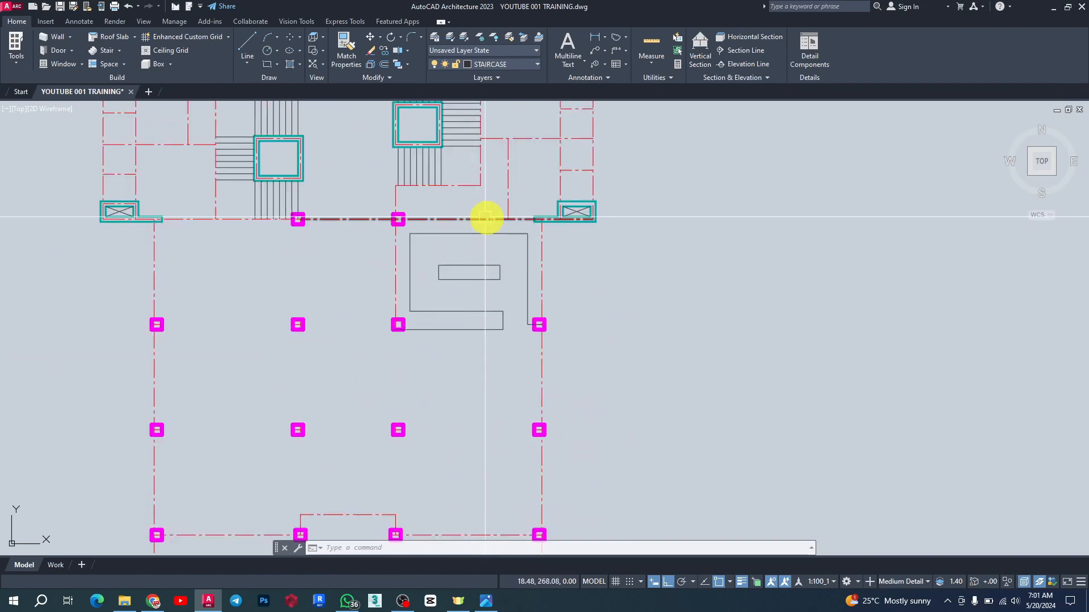
scroll(487, 330, down, 4)
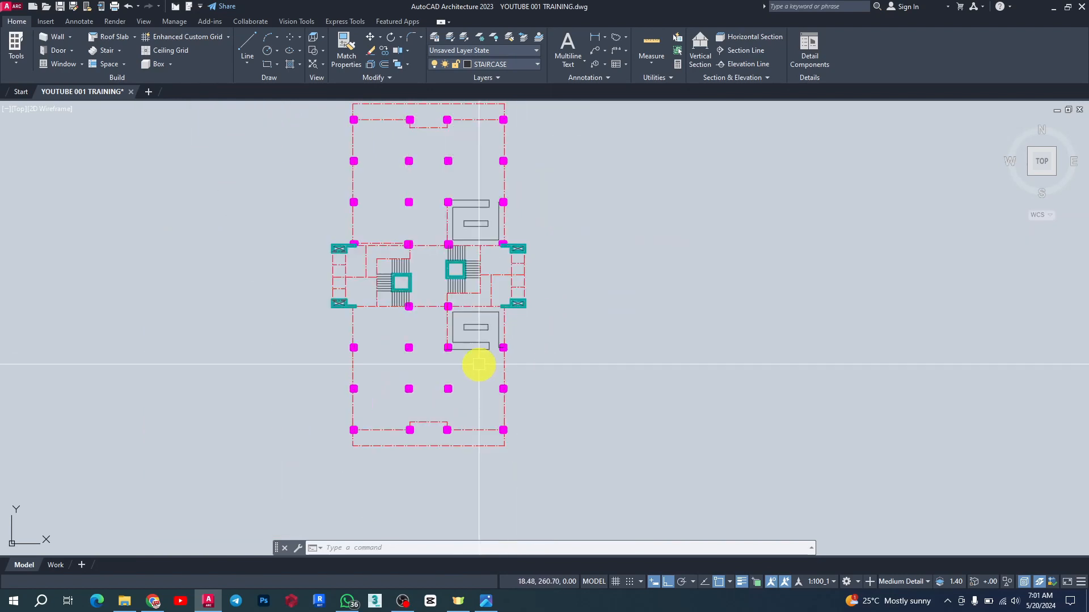
scroll(476, 213, up, 4)
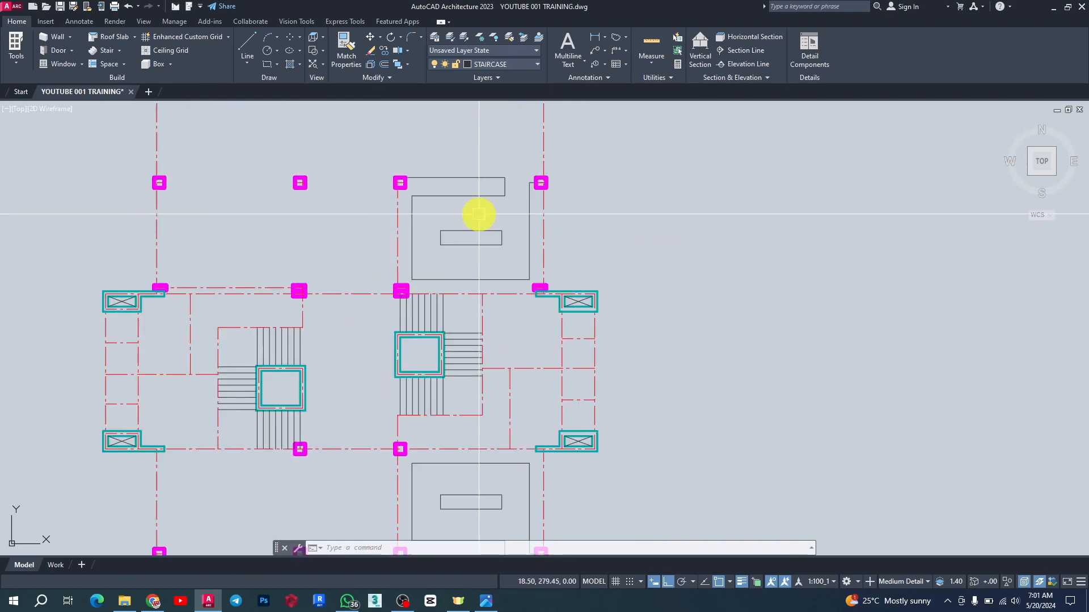
scroll(489, 211, down, 3)
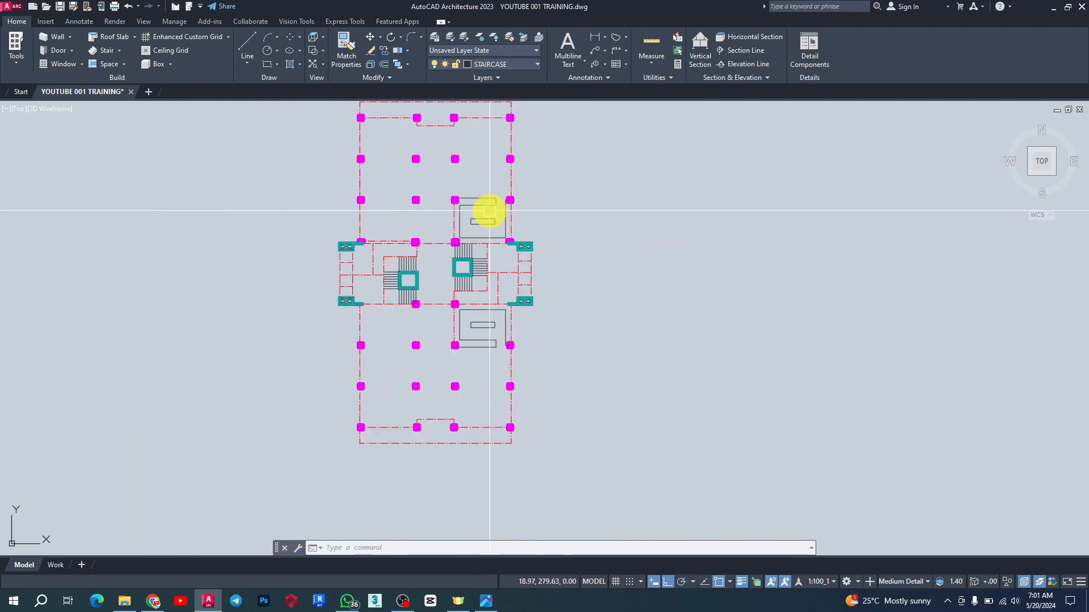
scroll(489, 211, up, 4)
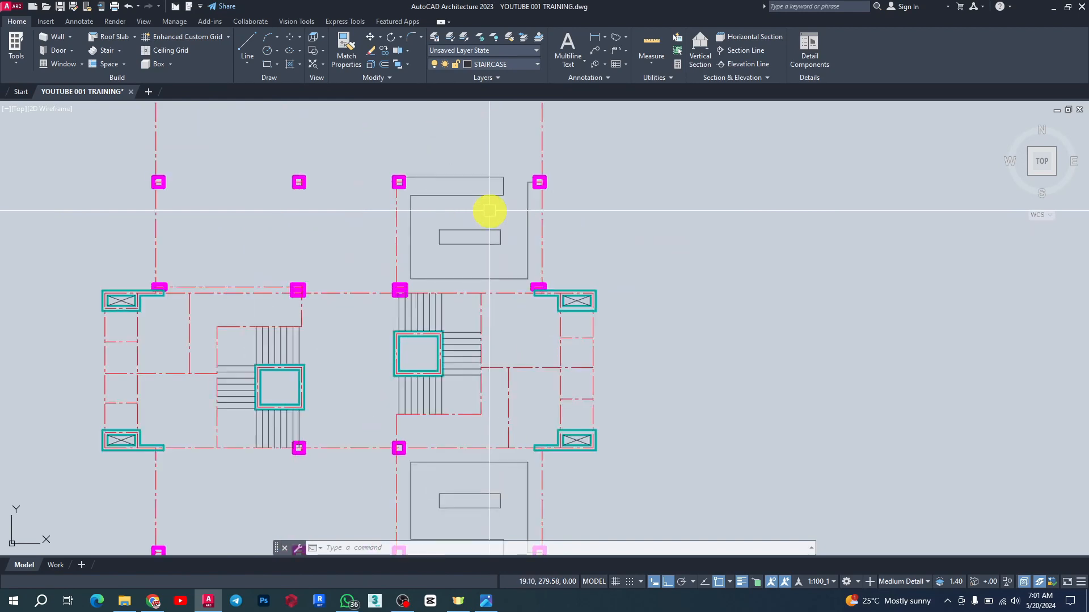
Measure from the right edge of the black outlined layout above the fourth plan's right staircase to the gridline on its left, without placing a dimension.
scroll(479, 227, down, 4)
scroll(474, 194, up, 5)
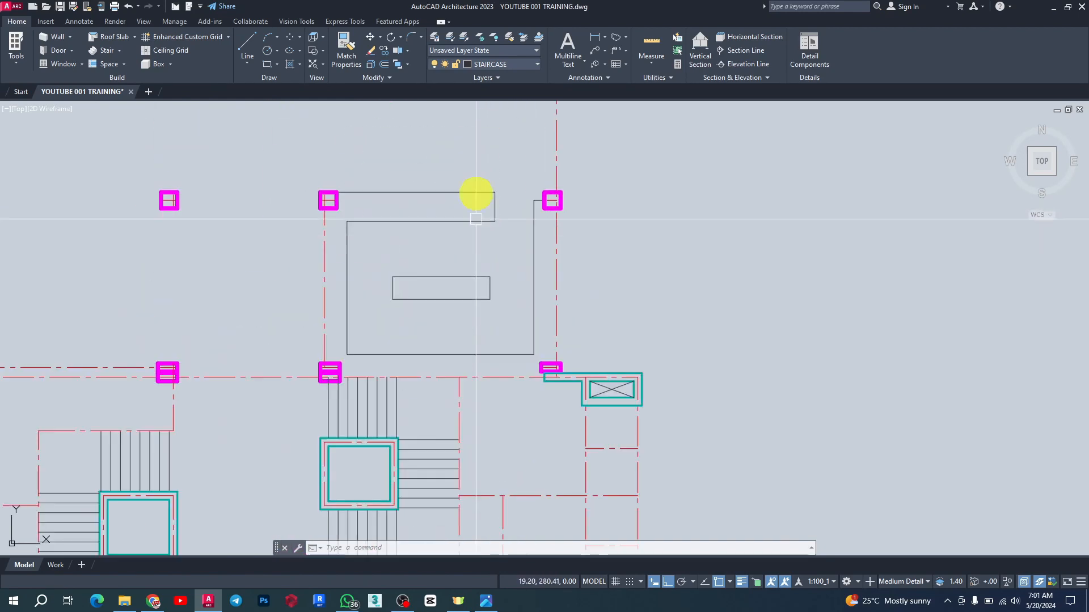
click(604, 35)
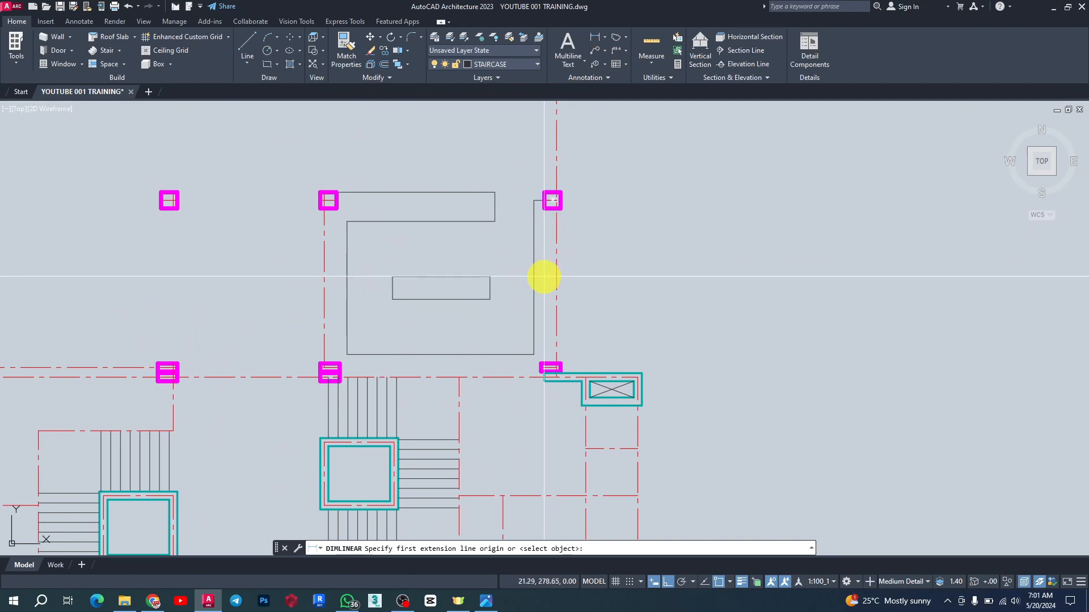
click(535, 258)
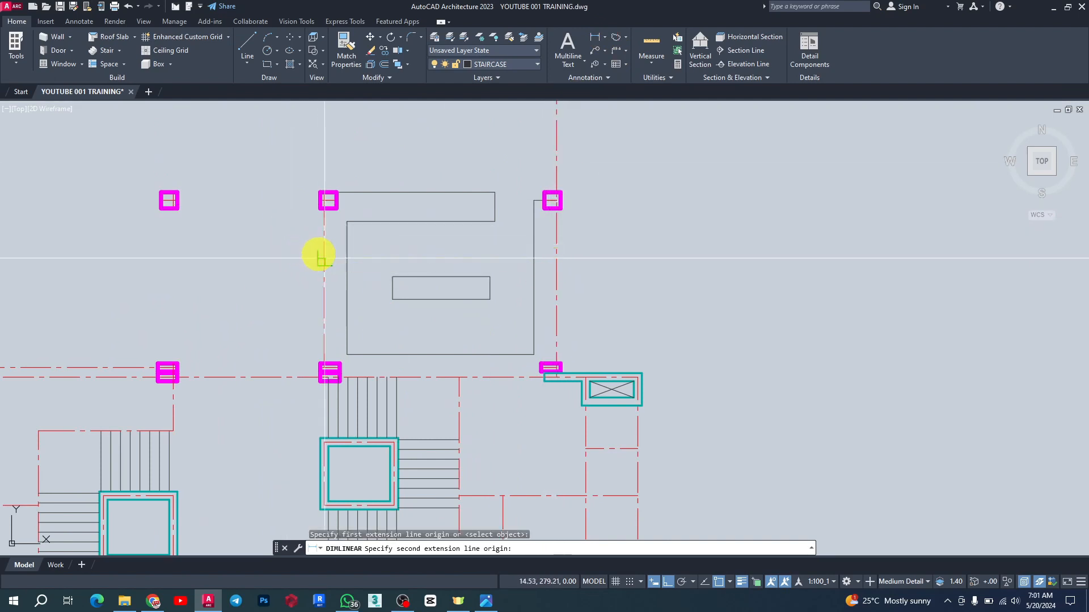
click(322, 253)
key(Escape)
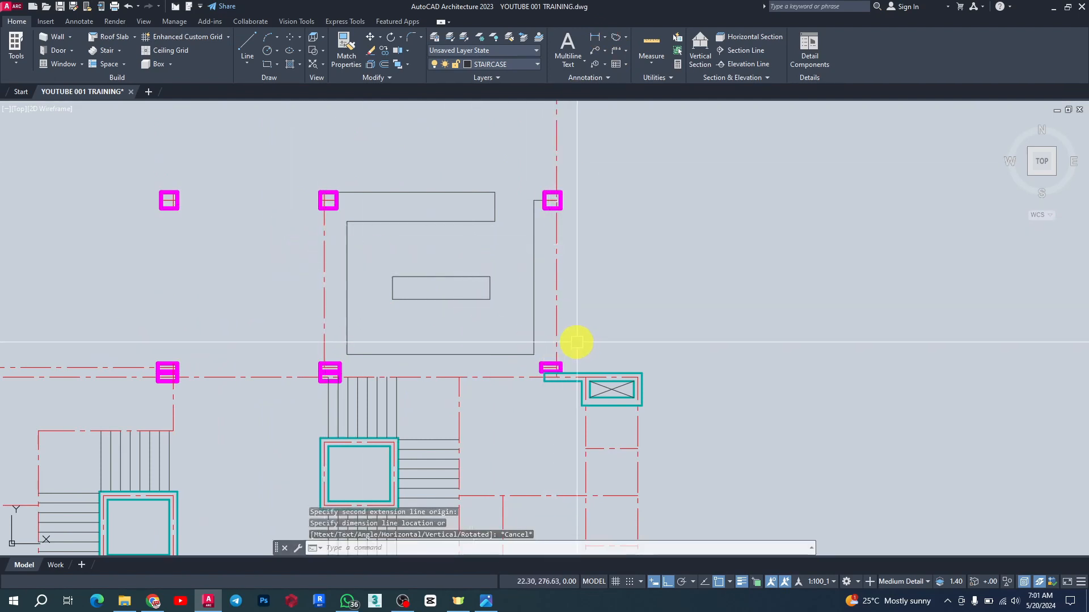
Examine the fourth plan's overall layout, its lower half and its position in the stack of plans.
scroll(384, 214, down, 6)
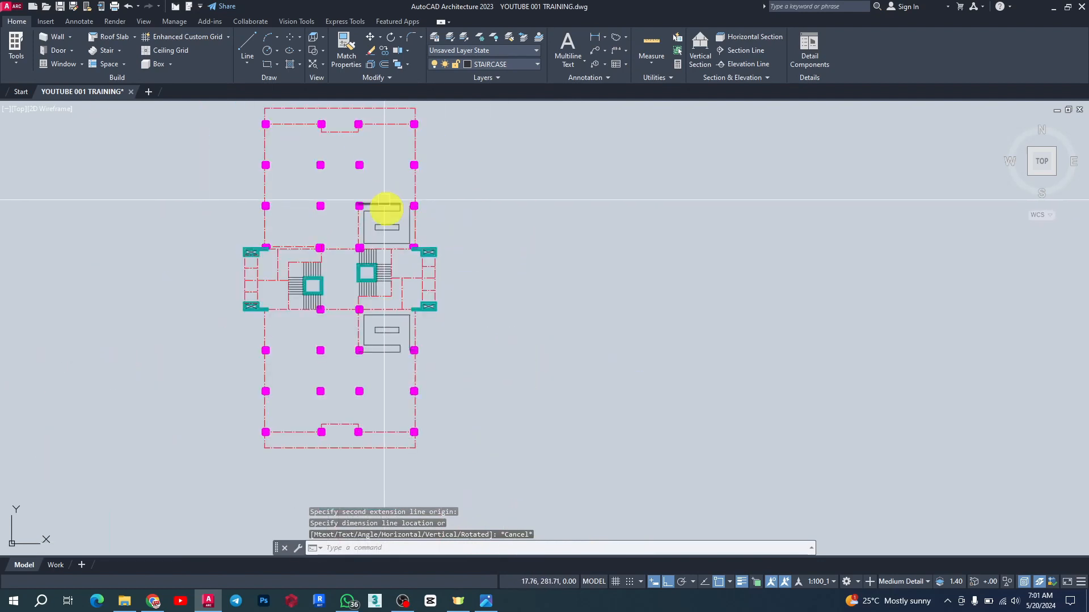
scroll(387, 314, up, 2)
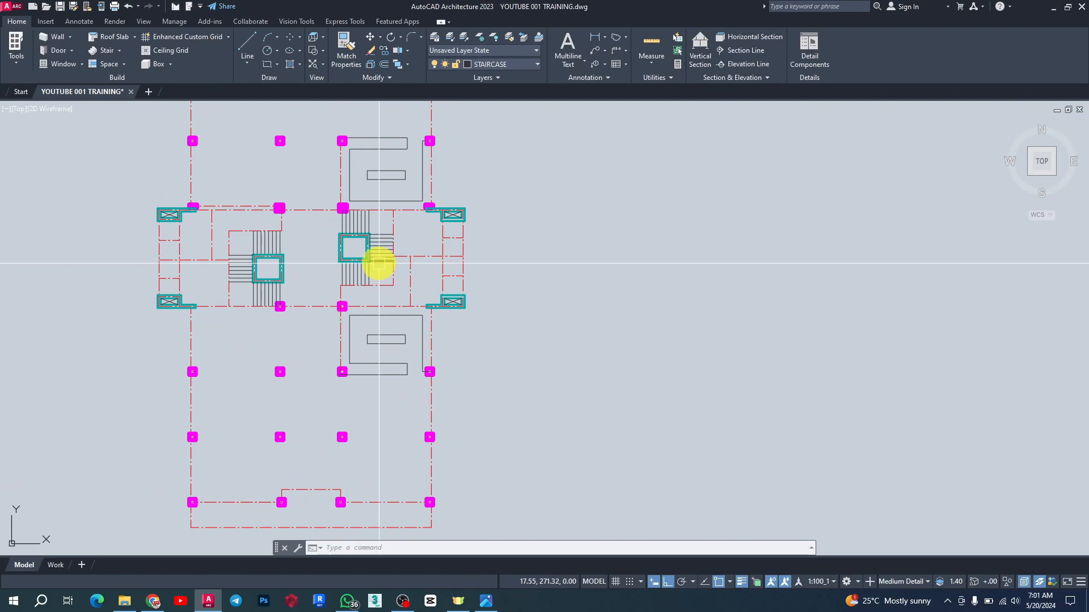
scroll(379, 262, down, 2)
middle_drag(374, 191, 373, 187)
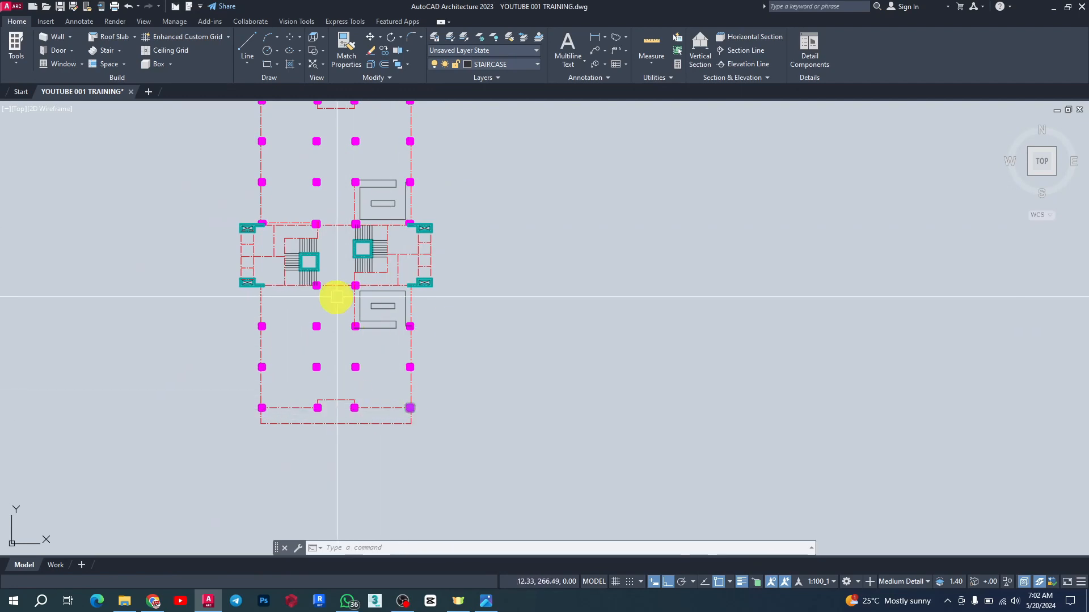
scroll(301, 317, up, 2)
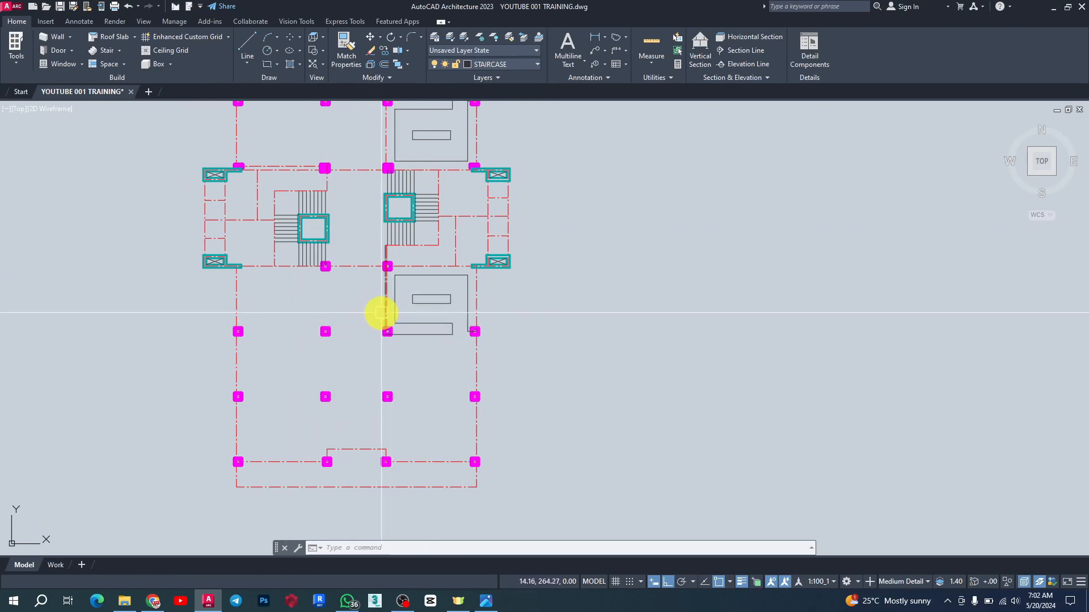
scroll(406, 340, down, 2)
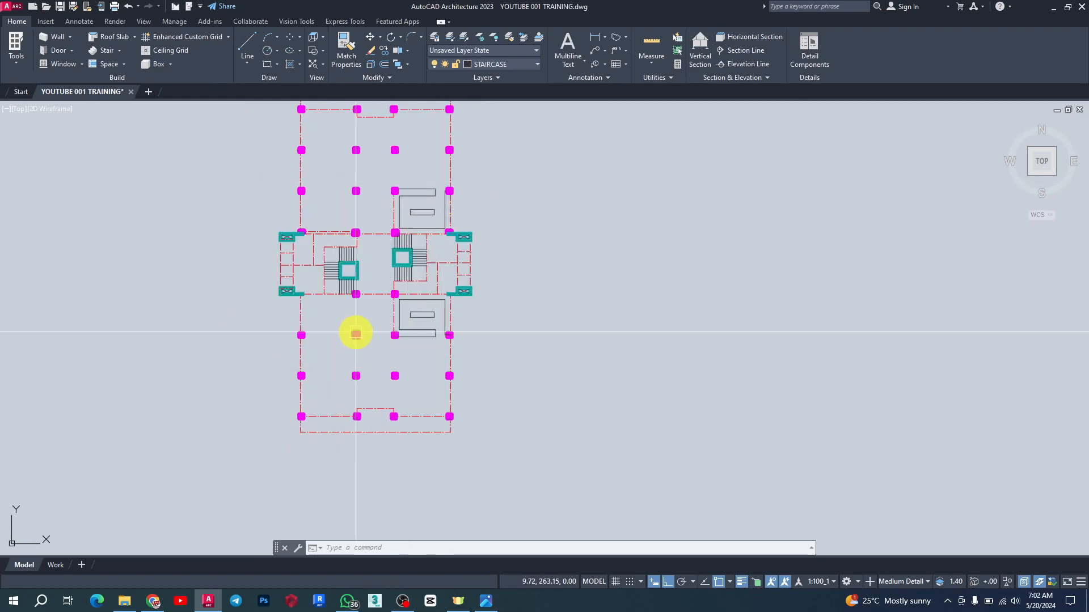
scroll(356, 333, down, 2)
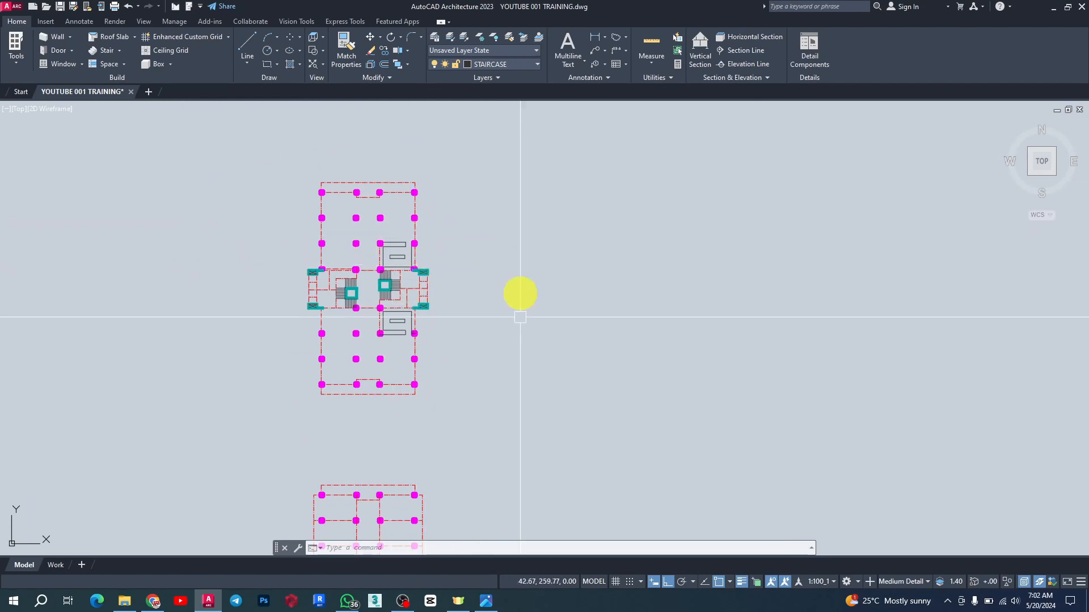
scroll(403, 309, down, 3)
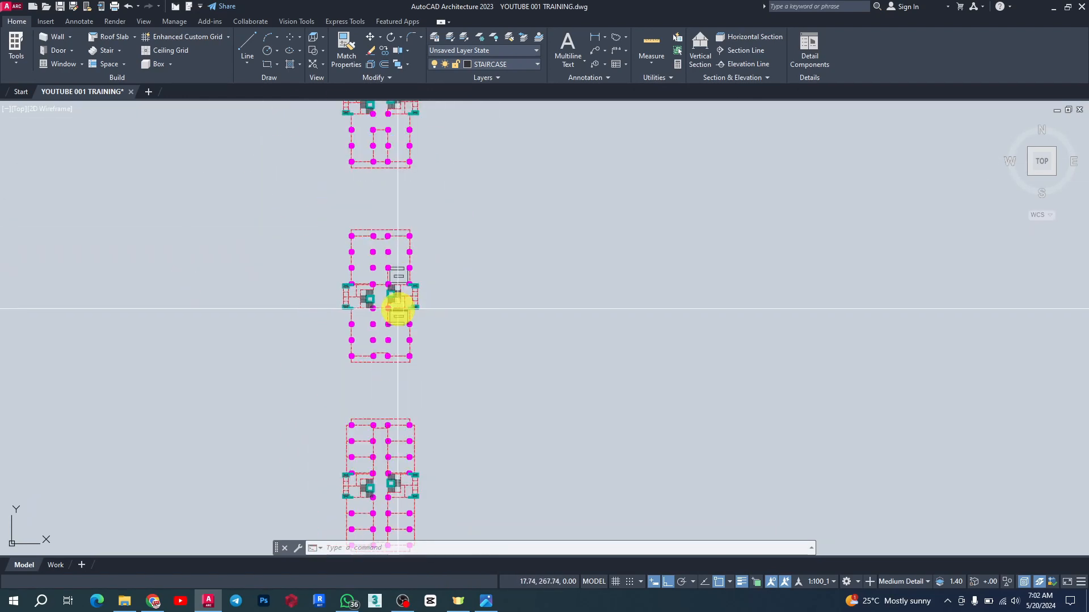
Stretch the lower gridline of the fifth plan's right staircase core leftward across the central gap to the left staircase's column.
scroll(395, 161, up, 5)
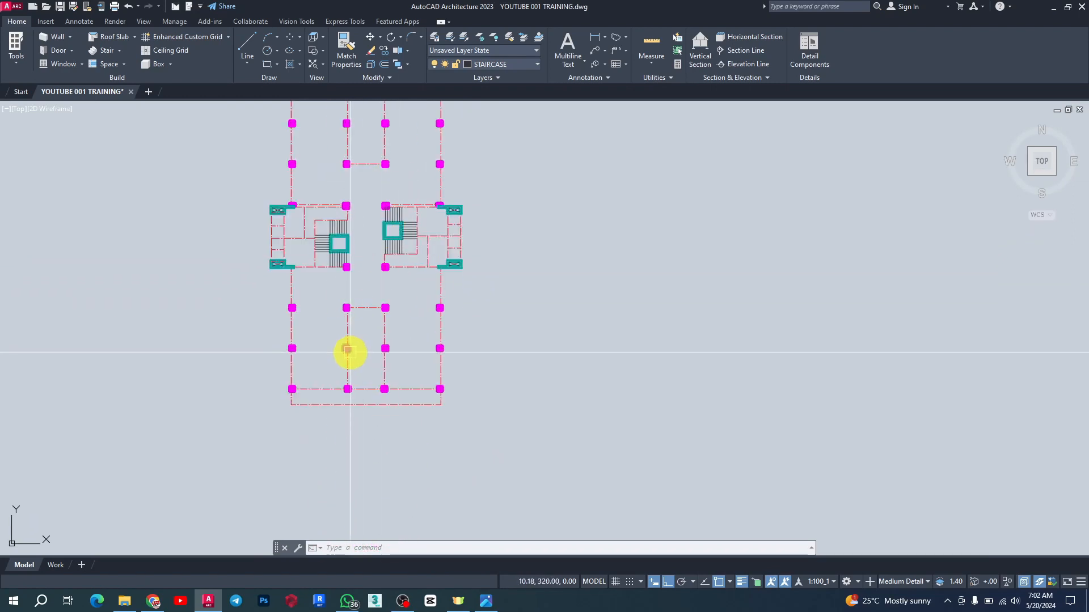
scroll(348, 352, up, 2)
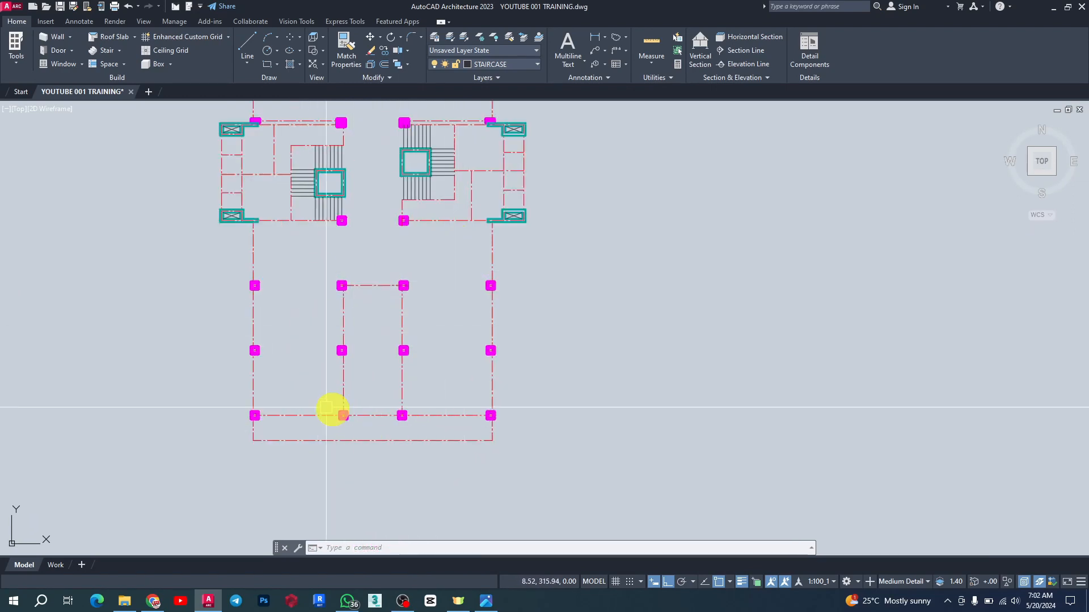
click(426, 216)
scroll(373, 218, up, 6)
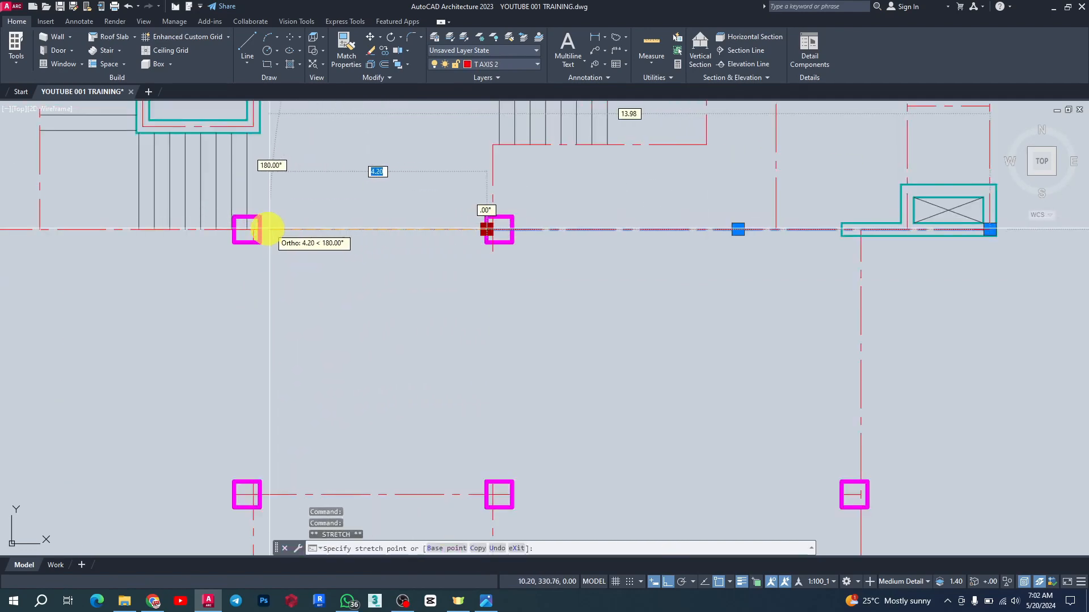
scroll(247, 229, down, 6)
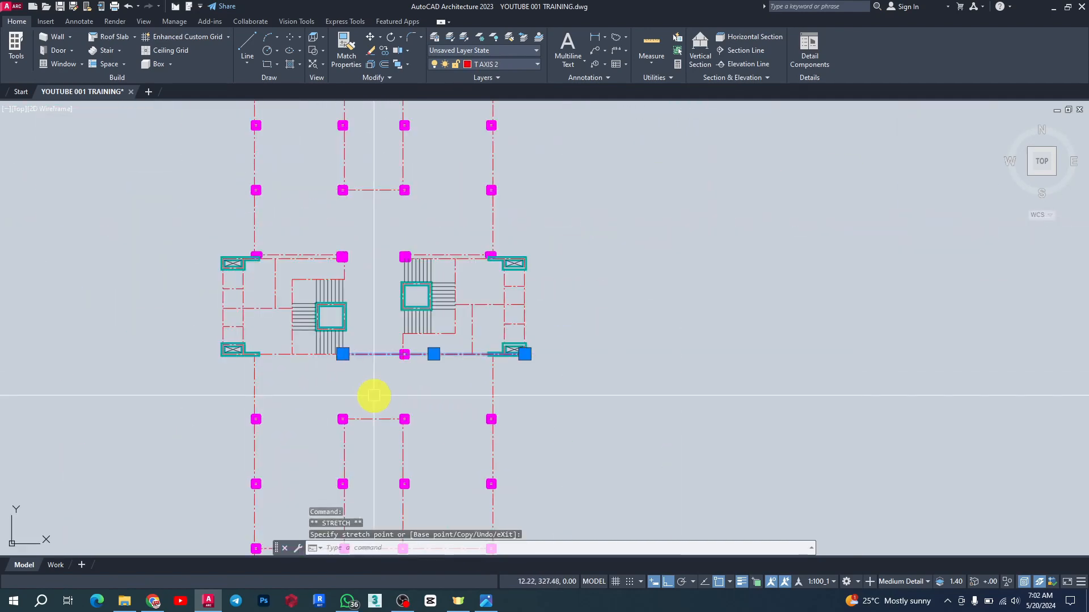
Lengthen the upper gridline of the fifth plan's right staircase core to the vertical gridline through the left staircase's column.
scroll(403, 264, up, 6)
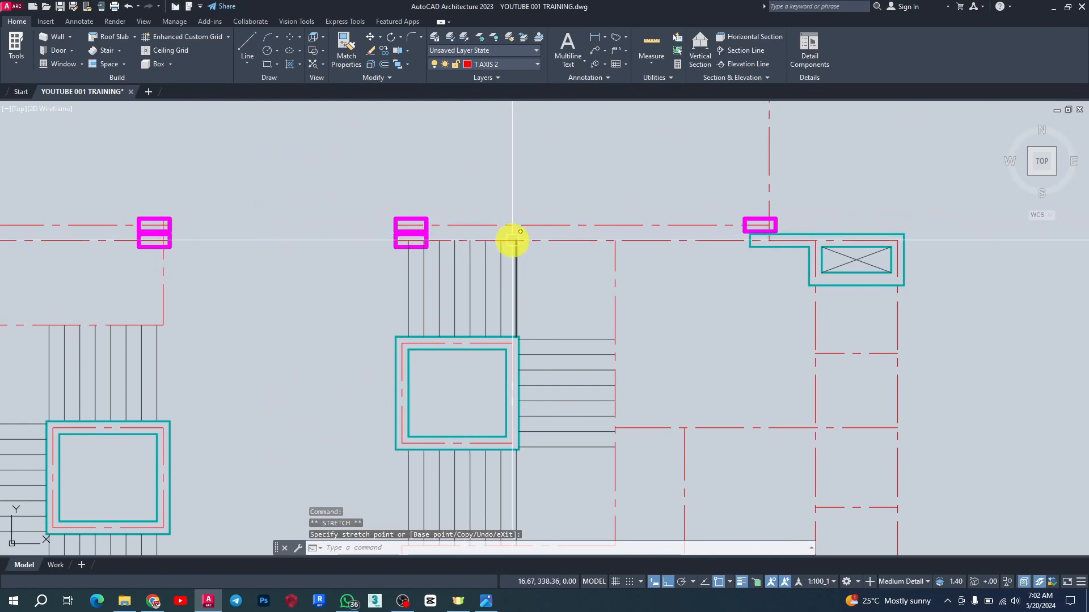
click(396, 240)
scroll(168, 240, up, 4)
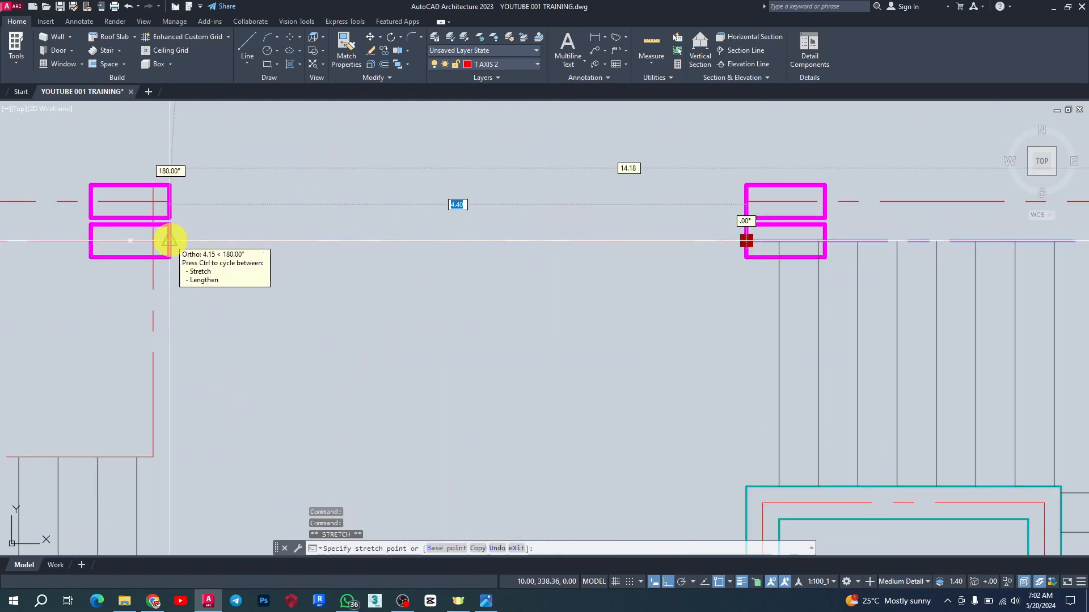
key(Escape)
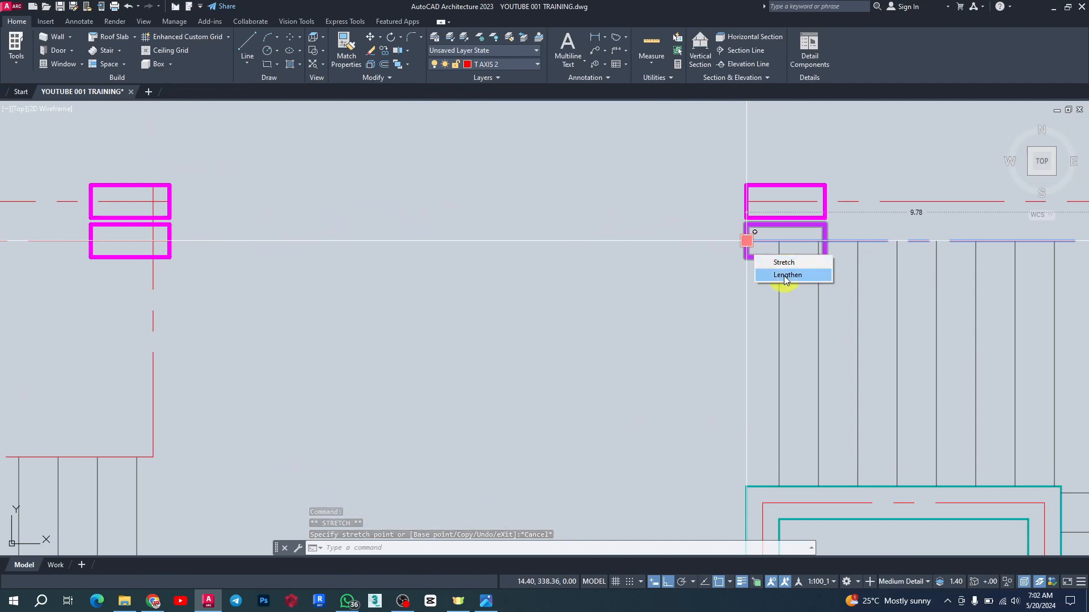
click(787, 275)
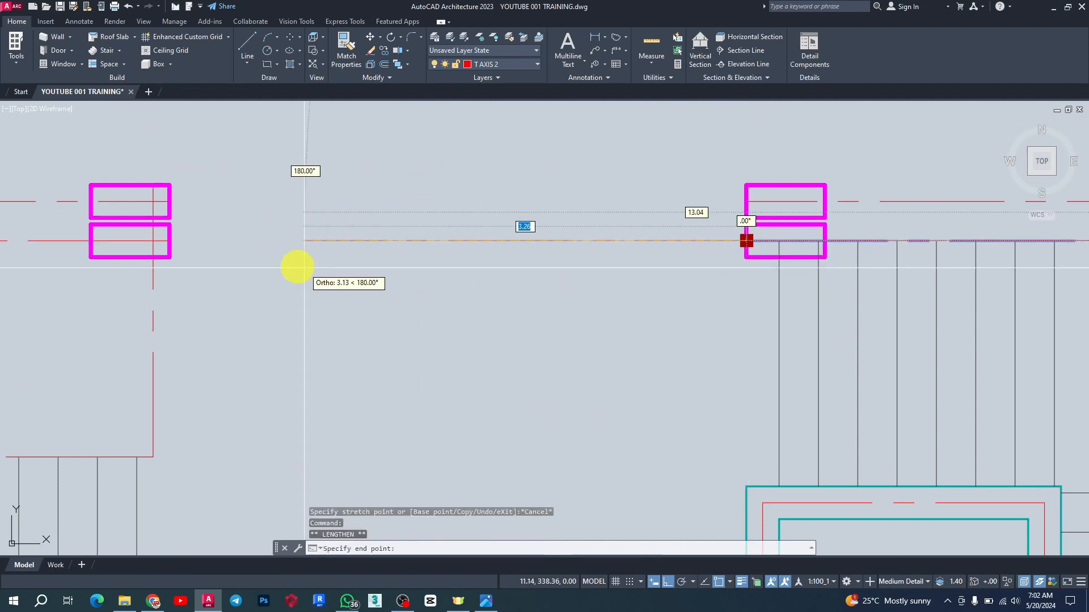
click(153, 241)
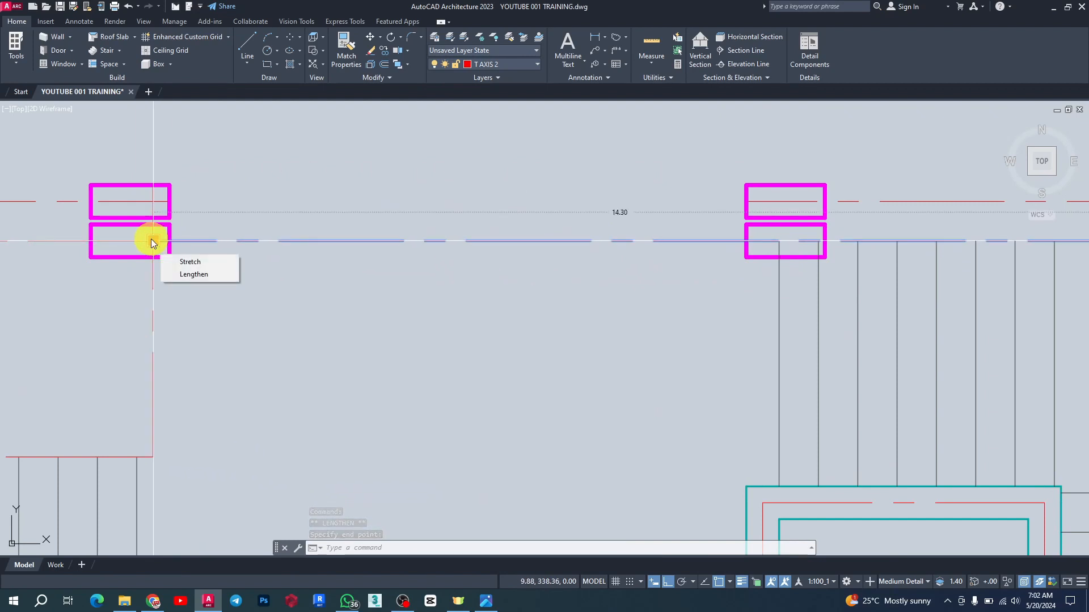
Turn off ortho mode and shorten the lengthened upper gridline back to the left edge of the right staircase's column.
click(668, 581)
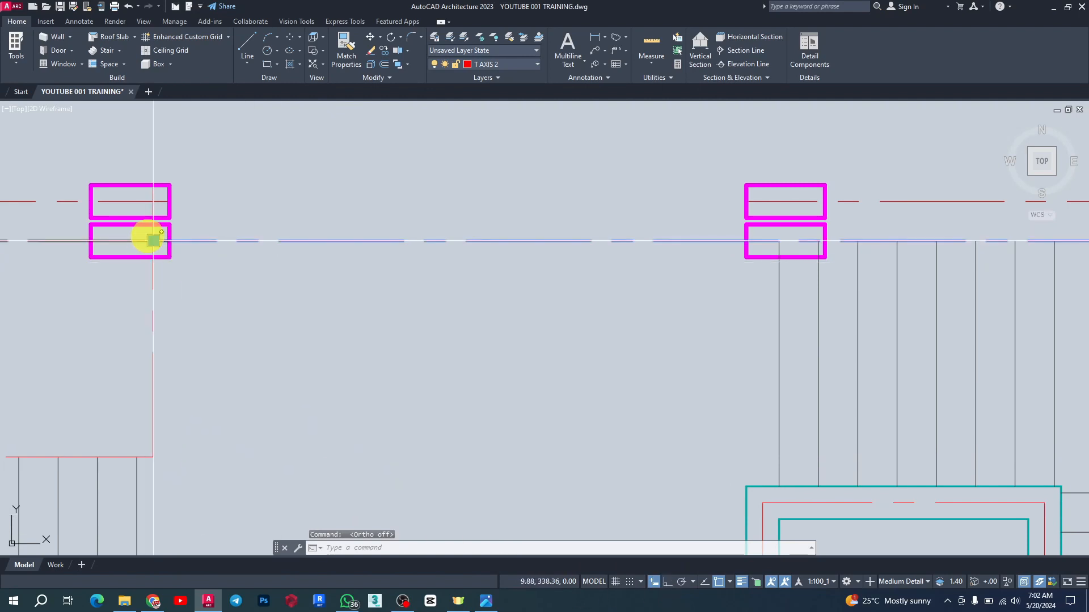
click(192, 272)
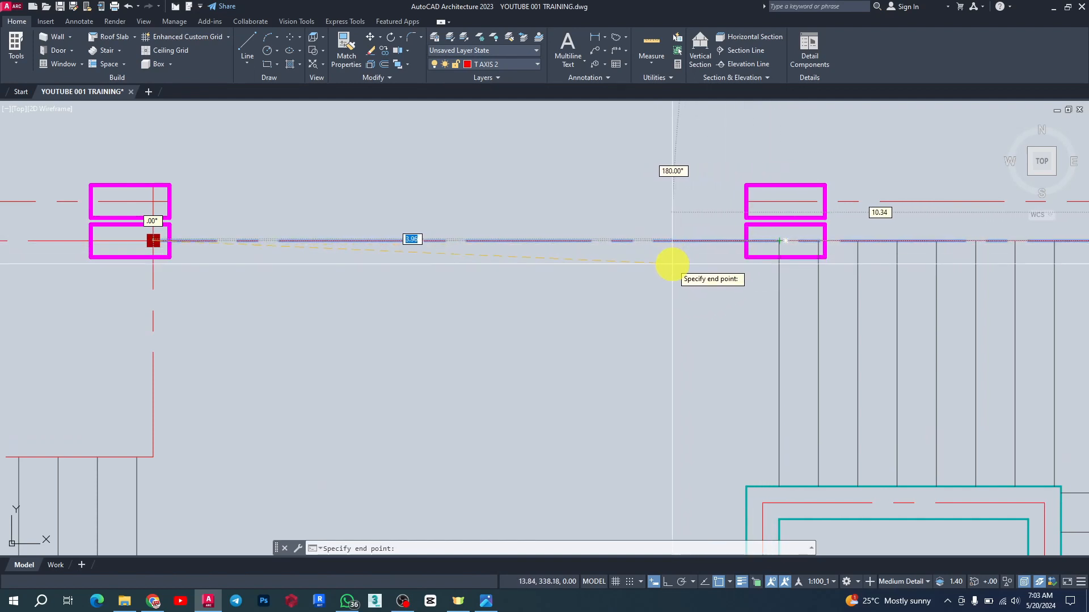
click(742, 238)
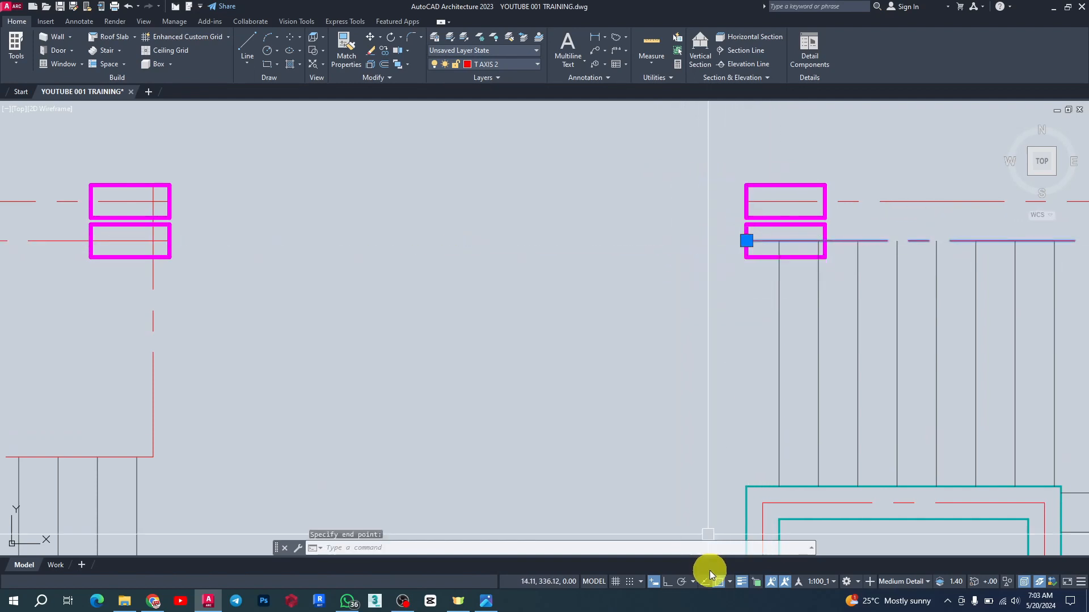
Restore ortho mode and stretch the right core's upper gridline leftward to the right edge of the left staircase's column.
click(664, 581)
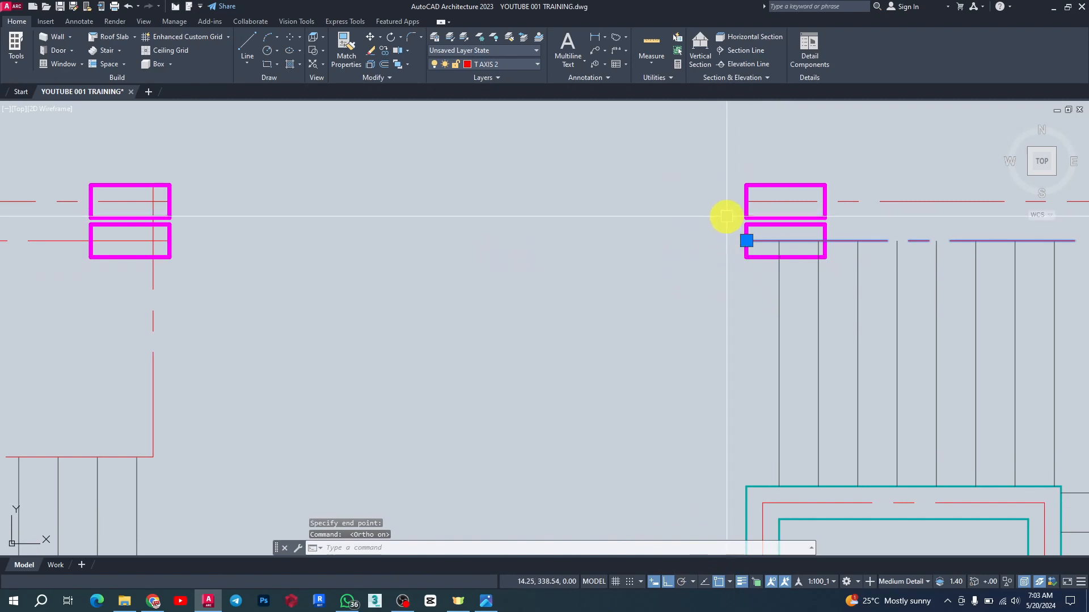
click(746, 241)
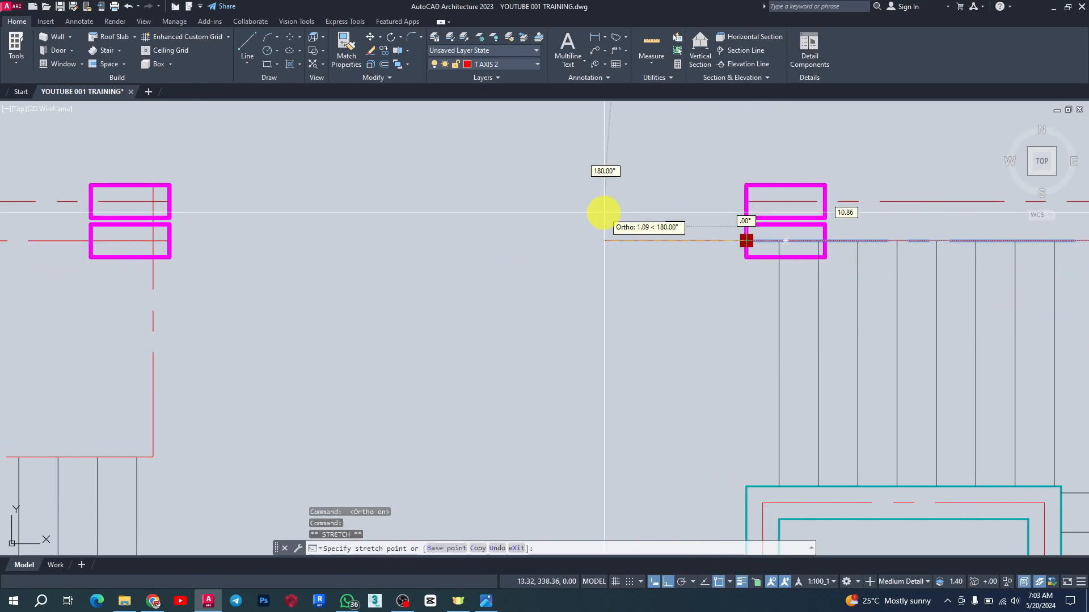
key(Escape)
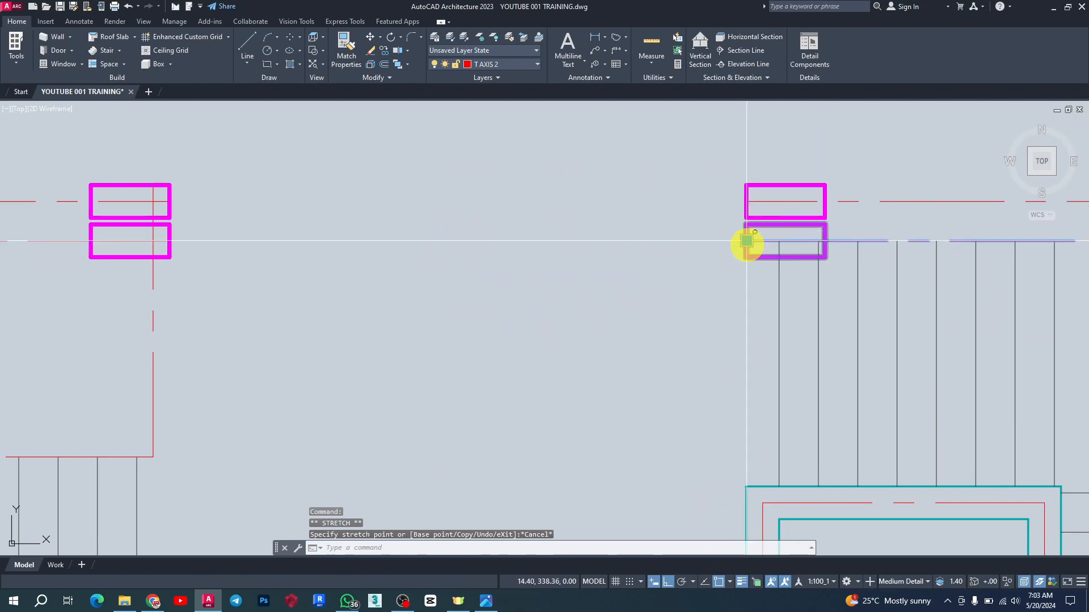
click(780, 268)
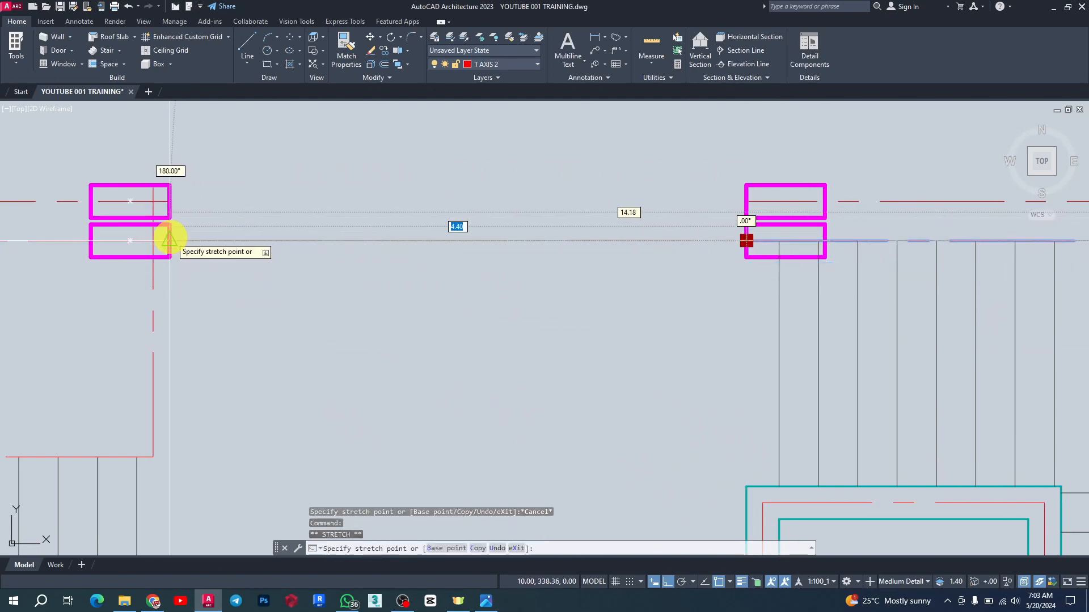
key(Escape)
Review the drawing's layers in the layer properties manager and close it.
scroll(384, 312, down, 10)
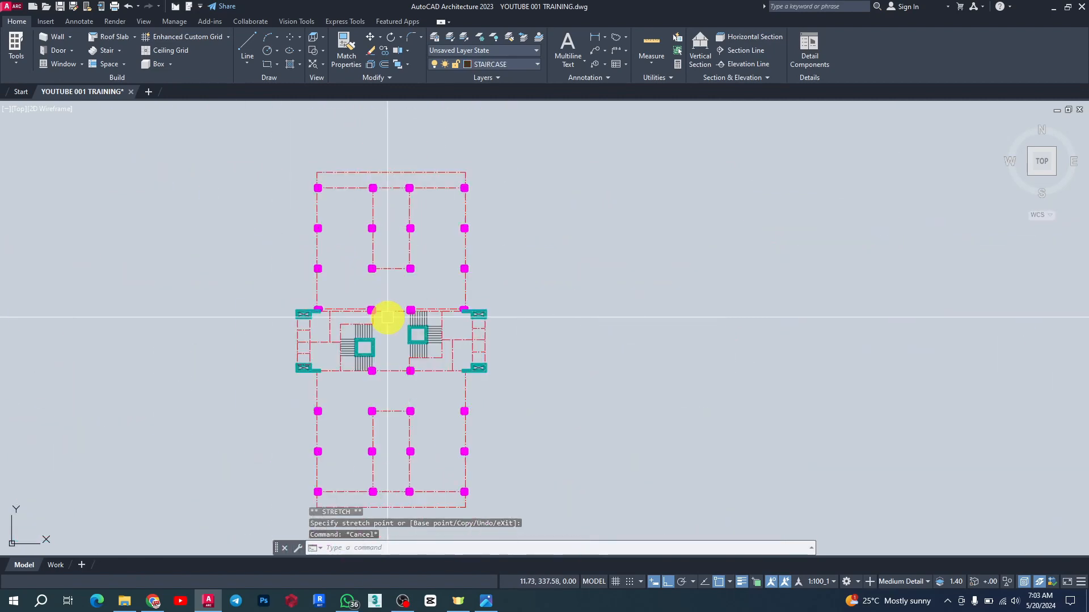
scroll(360, 280, down, 5)
scroll(359, 287, up, 6)
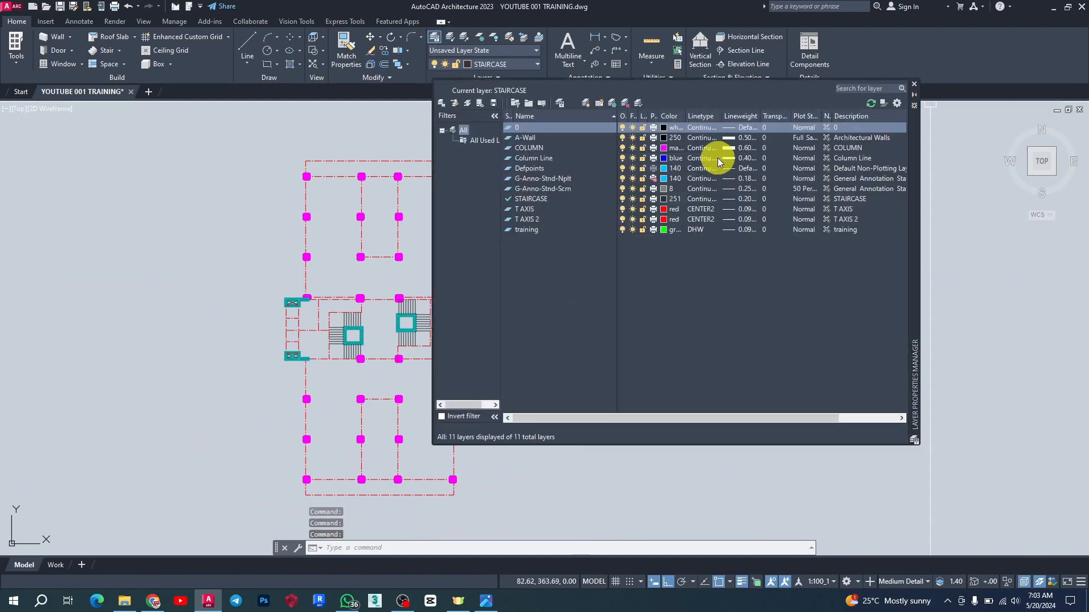
click(914, 84)
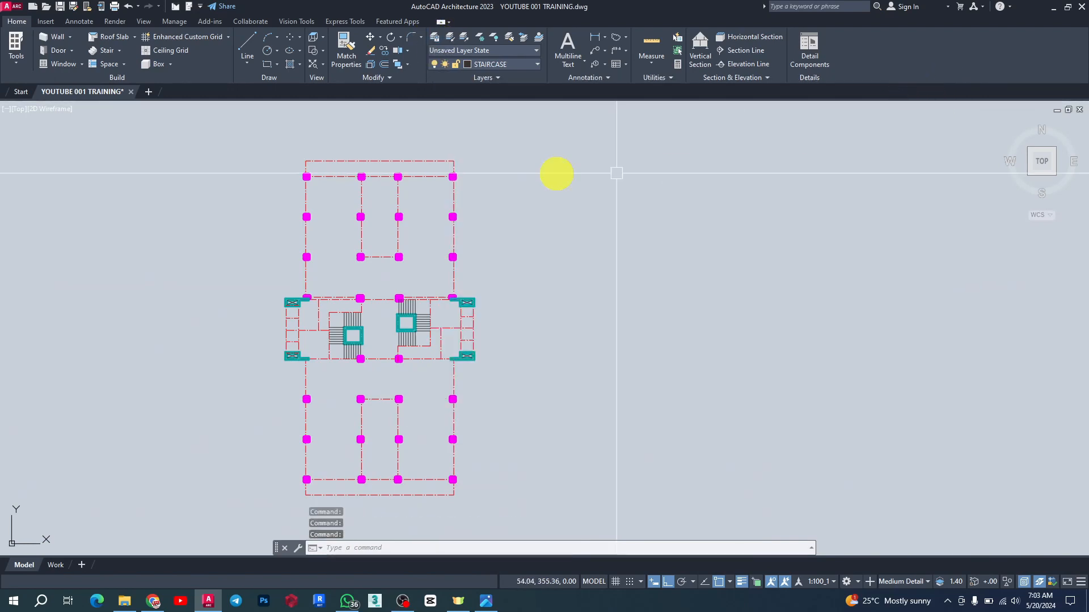
Examine the fifth plan's column grid, staircase core and central gridlines, and compare it with the plan below.
scroll(318, 151, up, 5)
scroll(476, 199, down, 6)
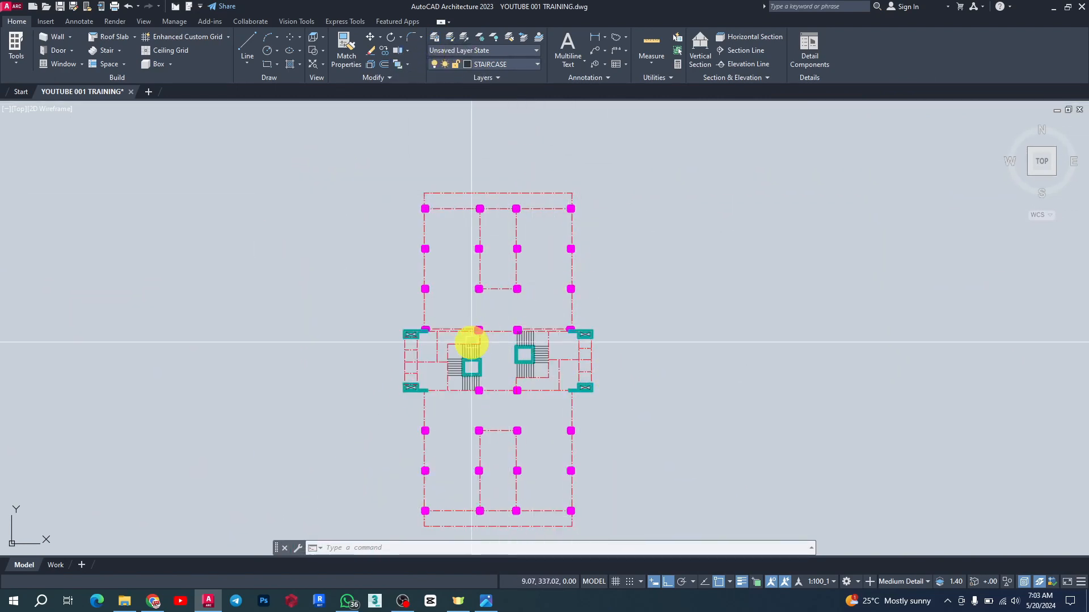
scroll(419, 187, up, 8)
scroll(327, 196, down, 8)
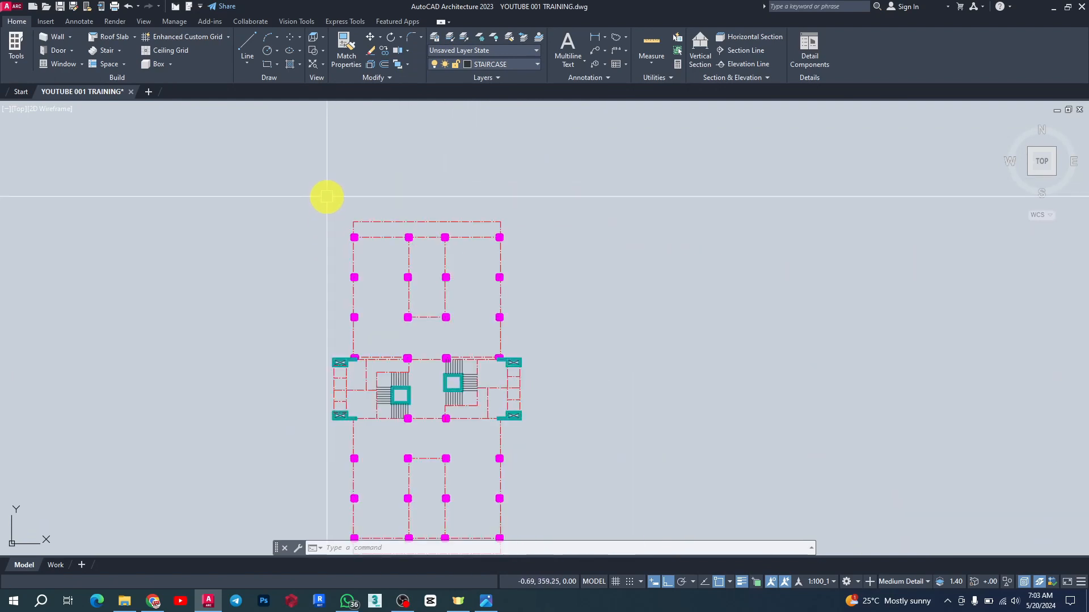
scroll(482, 340, up, 2)
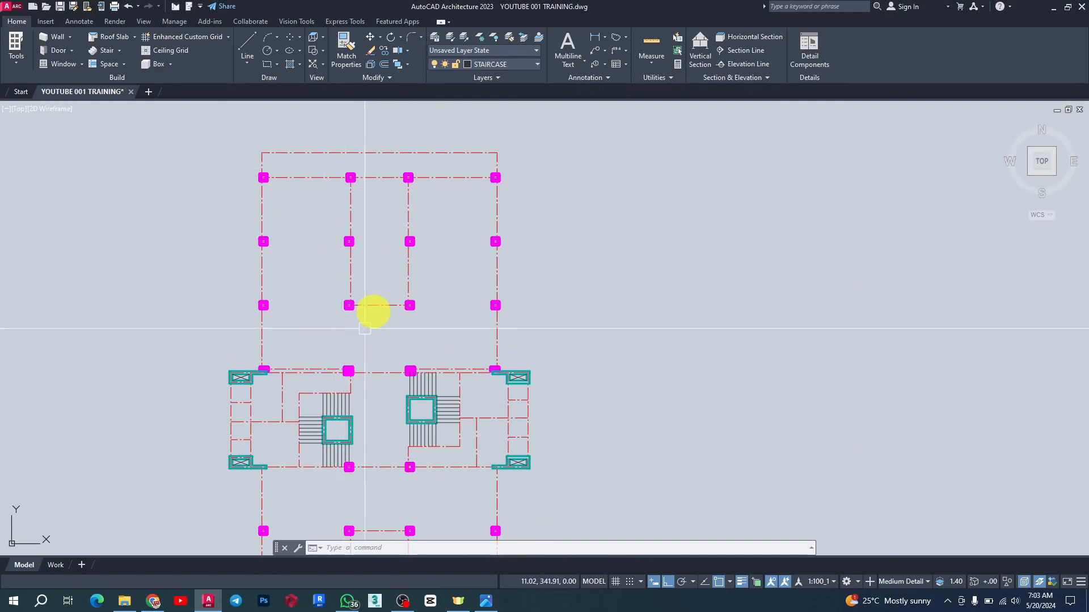
scroll(413, 145, down, 4)
scroll(404, 422, up, 2)
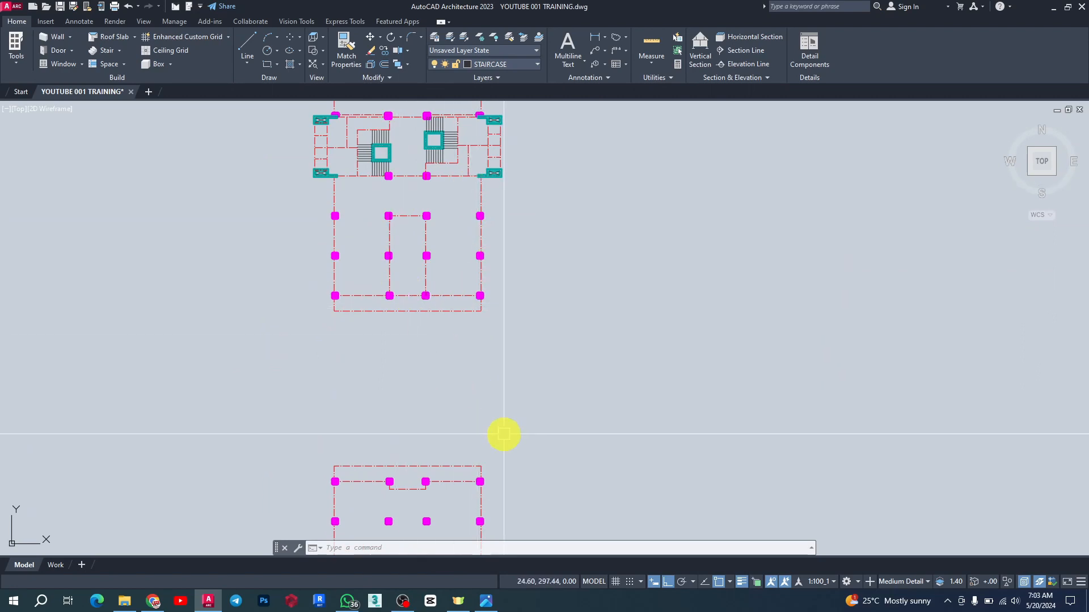
scroll(504, 435, down, 3)
scroll(493, 369, up, 5)
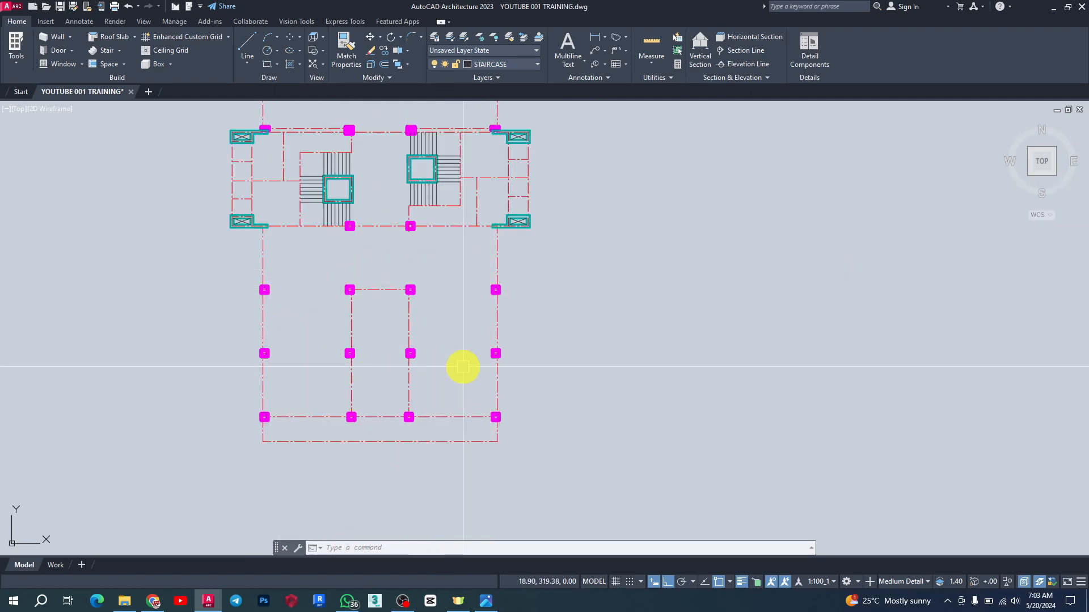
Examine the fifth plan's lower and upper column bays and staircase core, and its placement above the other stacked plans.
scroll(408, 415, down, 4)
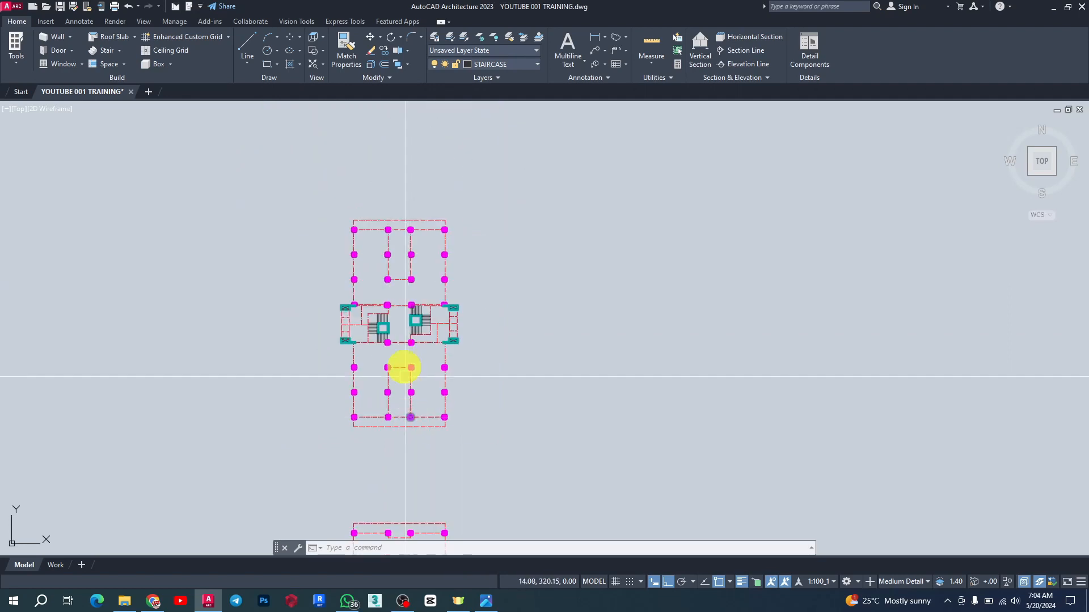
scroll(381, 238, up, 6)
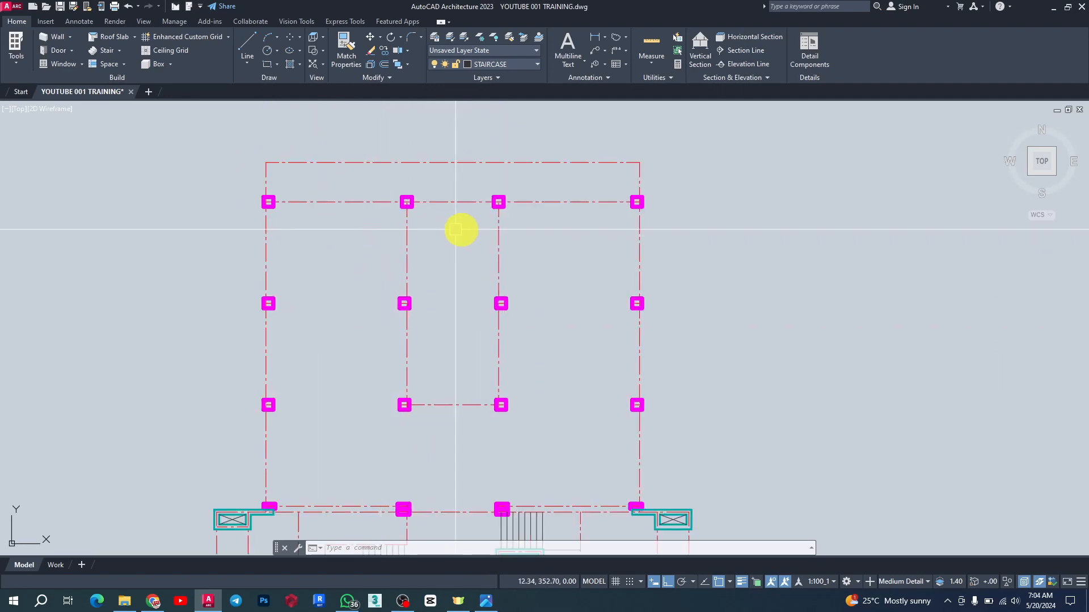
scroll(475, 232, down, 5)
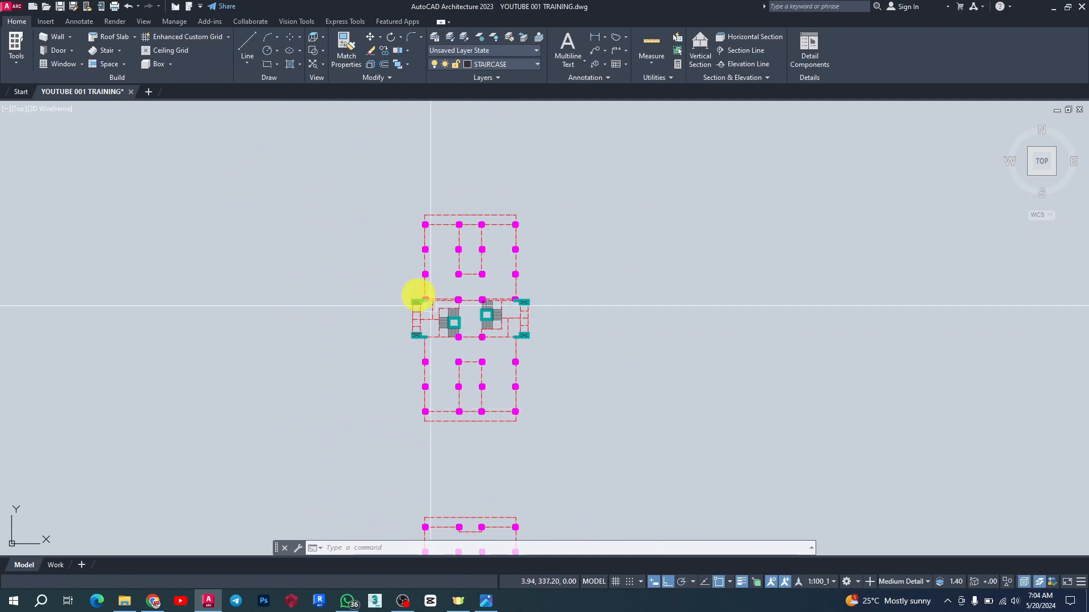
scroll(418, 296, down, 4)
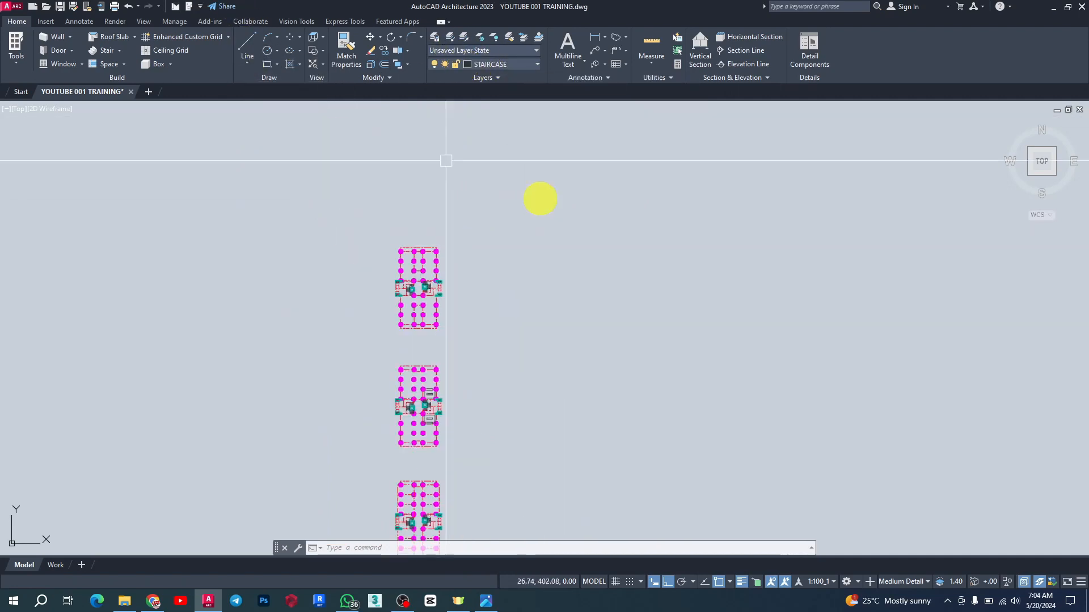
click(500, 232)
click(520, 222)
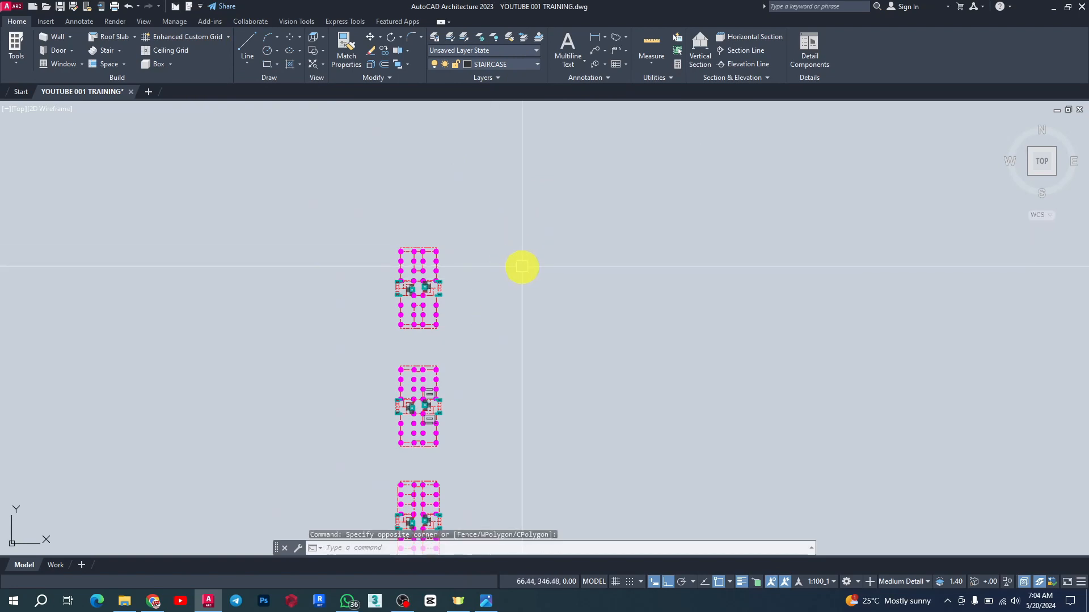
scroll(358, 278, up, 5)
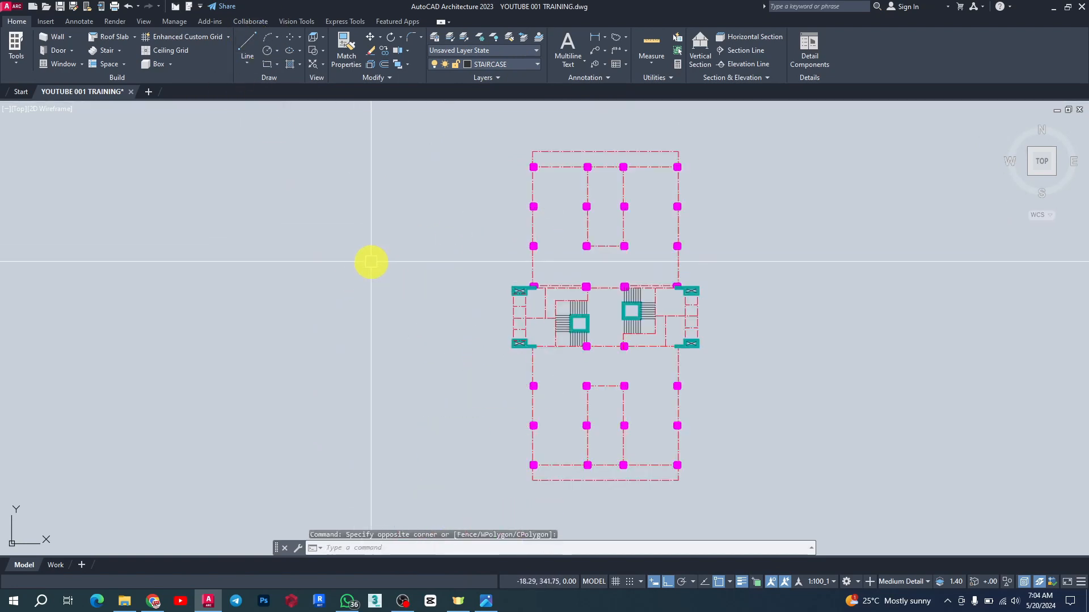
scroll(371, 262, down, 5)
scroll(464, 244, up, 2)
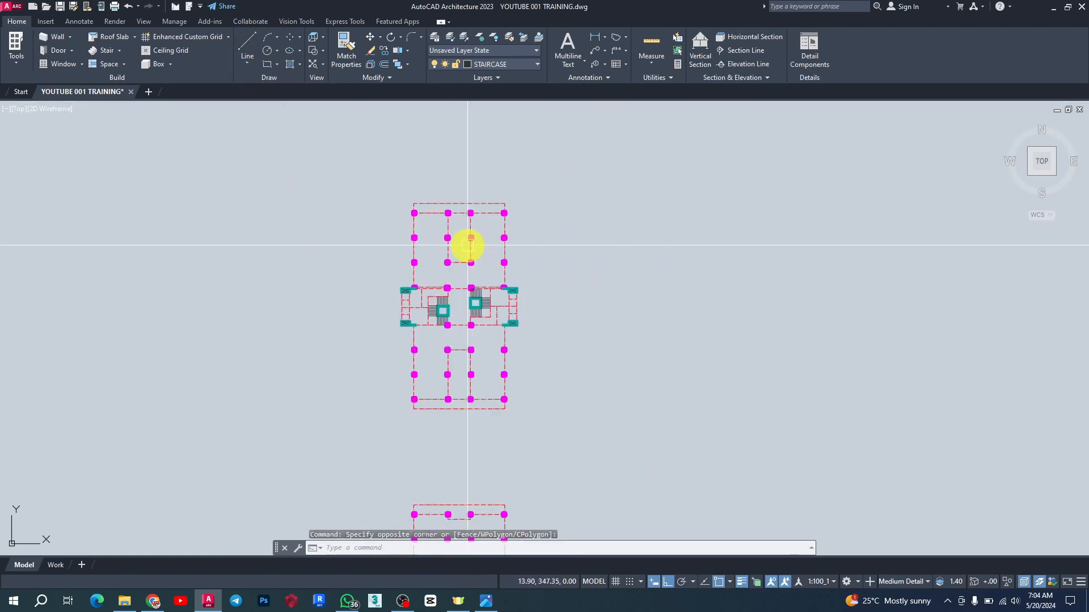
Select the fifth plan's upper column bays twice with a crossing selection, clearing the selection each time.
click(564, 131)
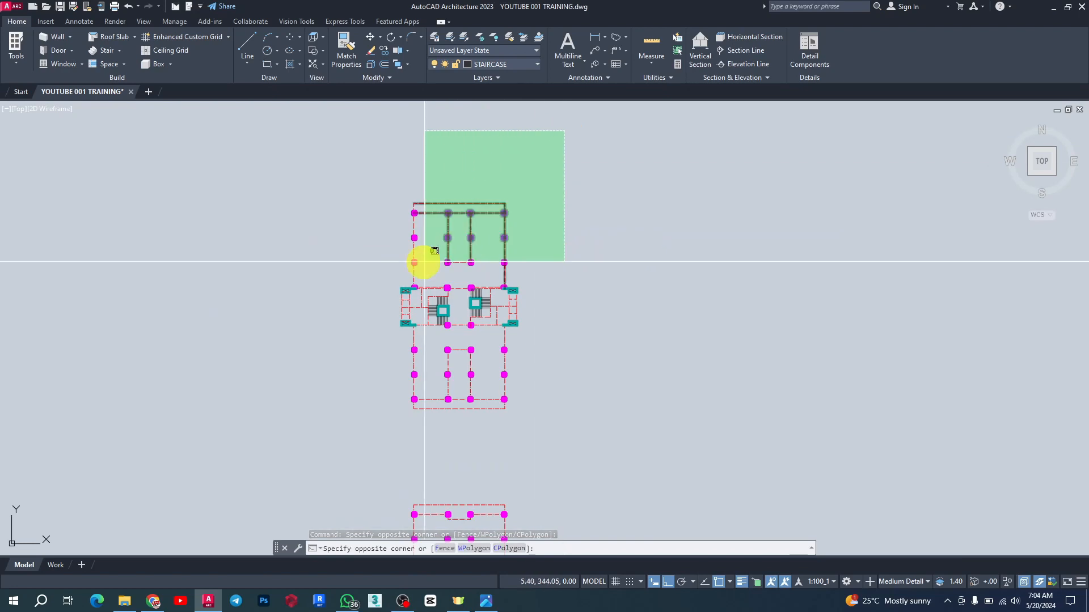
click(355, 274)
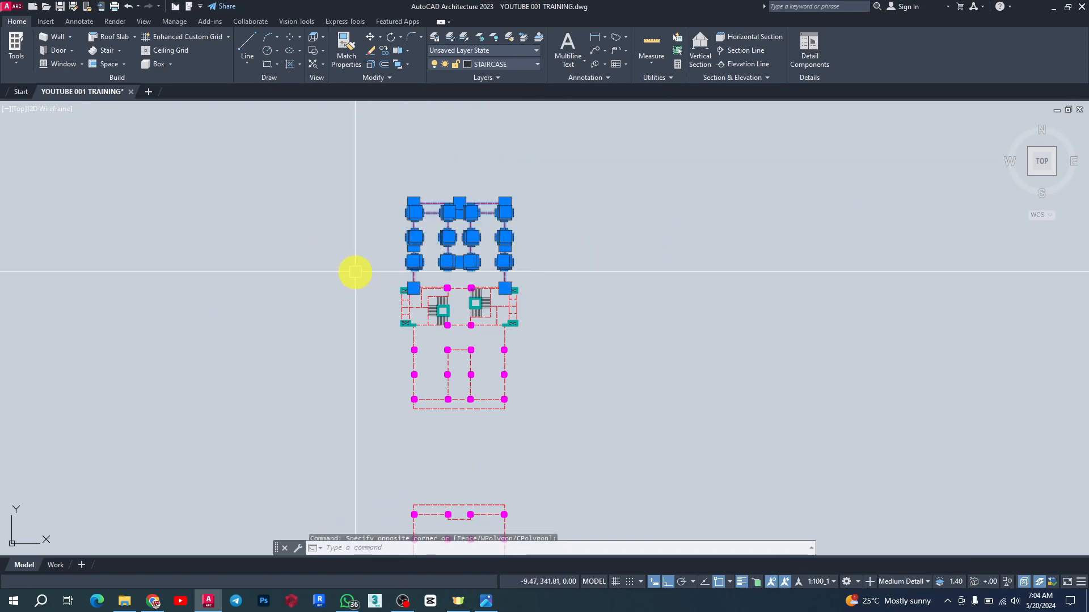
key(Escape)
click(567, 141)
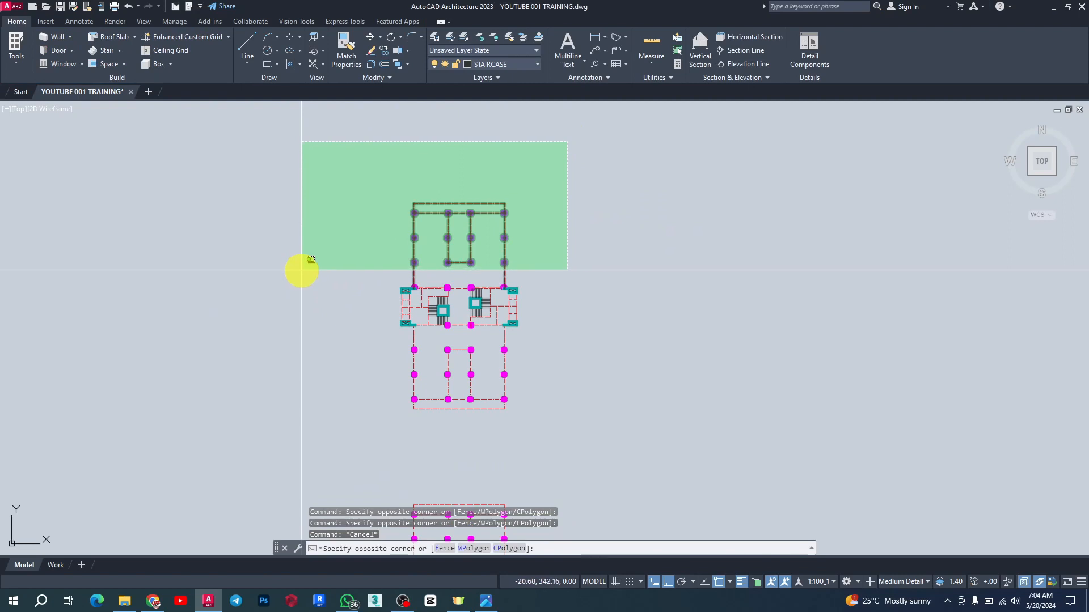
click(301, 270)
key(Escape)
Select only the fully enclosed objects of the fifth plan's upper bays with a window selection, inspect them and deselect.
click(376, 142)
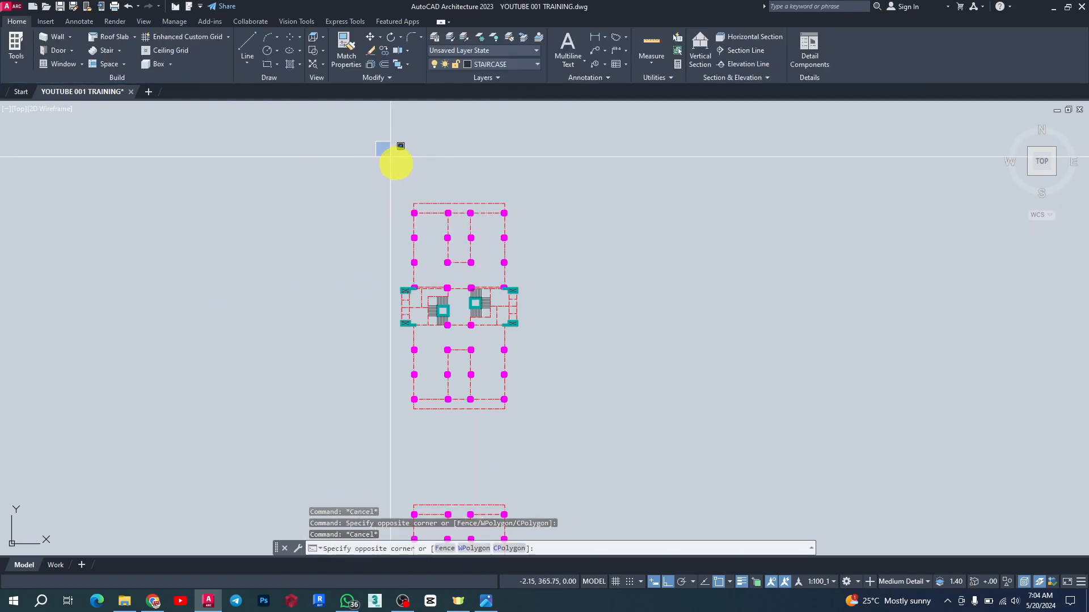
click(539, 273)
scroll(471, 224, up, 6)
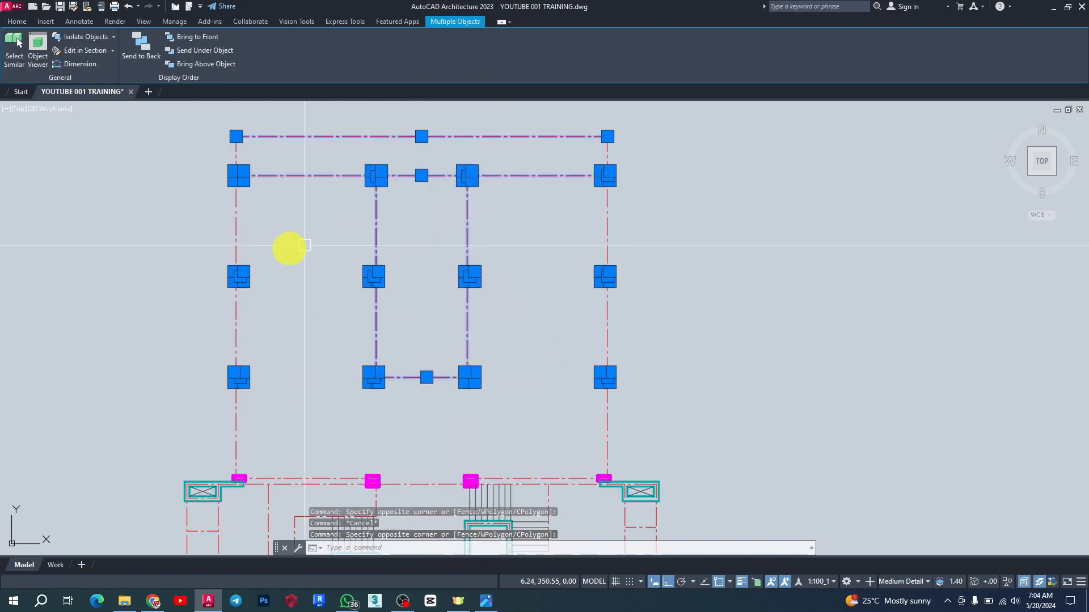
scroll(234, 267, down, 2)
key(Escape)
Try a window selection and a crossing selection again around the fifth plan's upper three column rows, cancelling both.
click(201, 126)
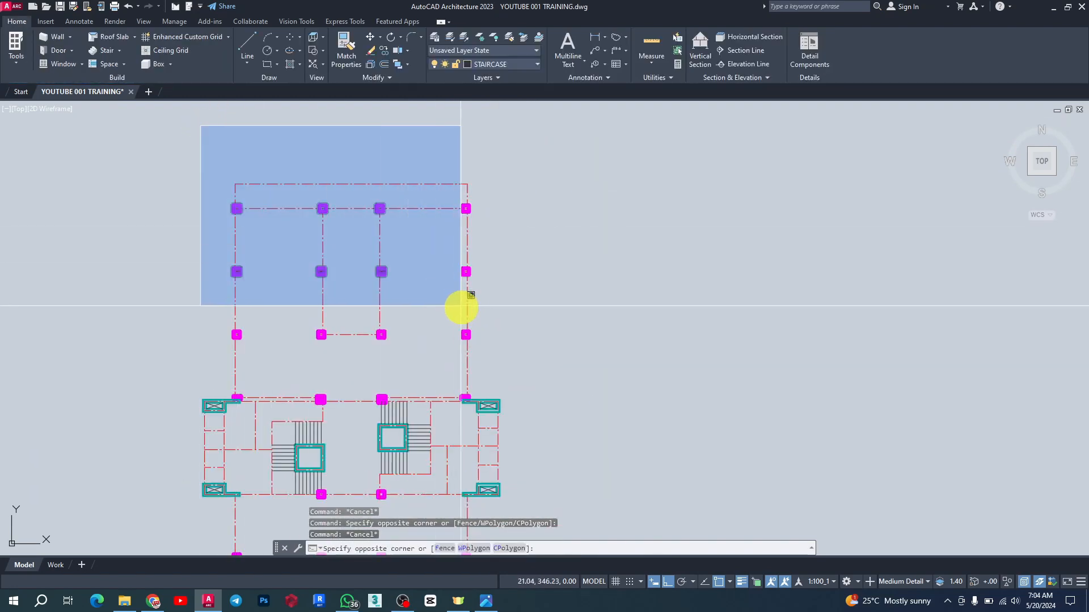
click(504, 364)
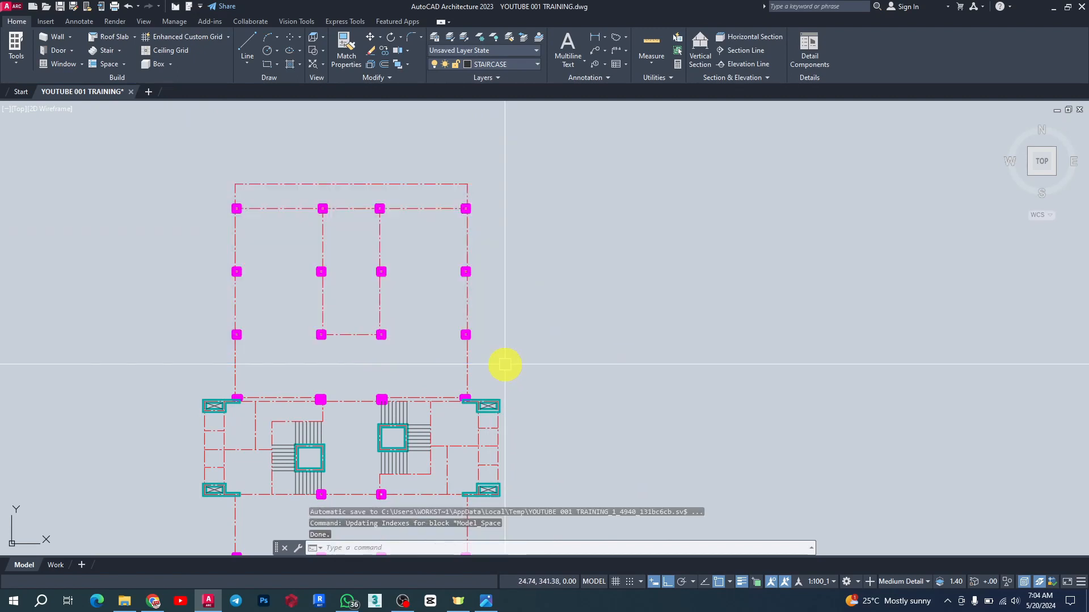
click(513, 146)
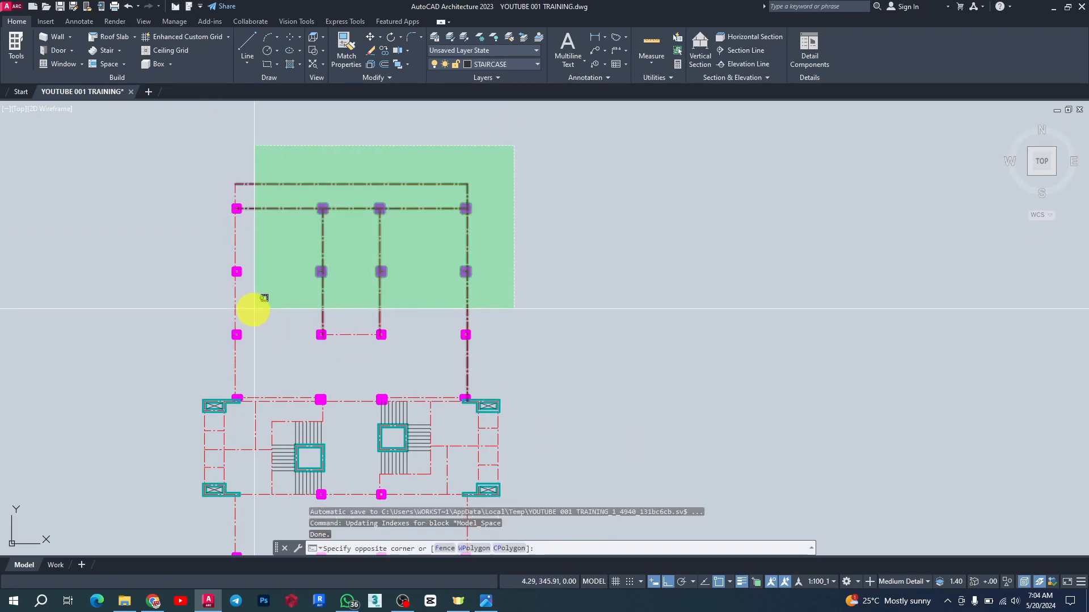
click(181, 351)
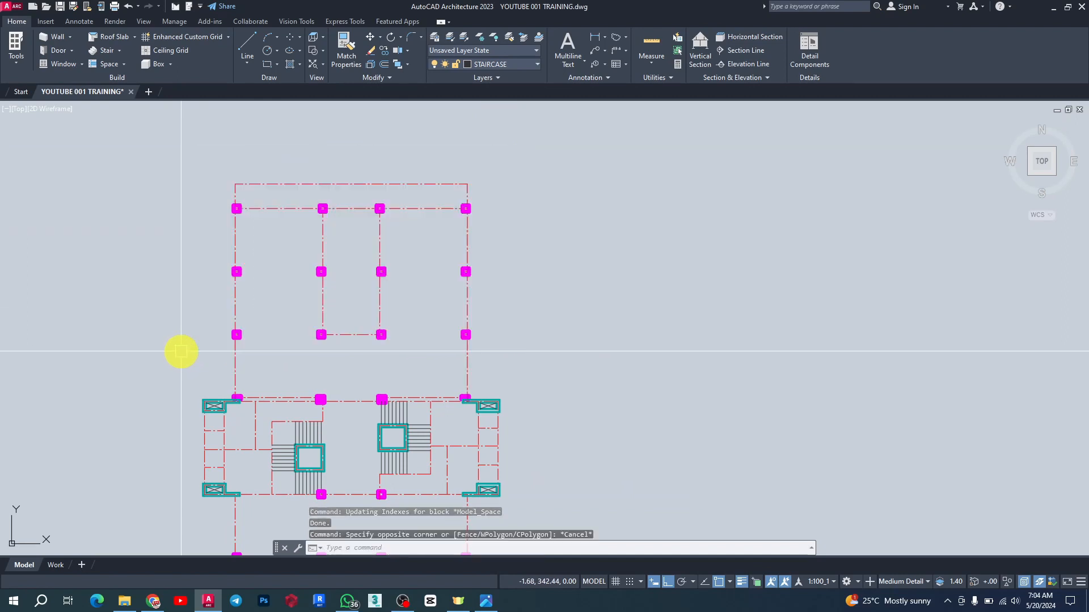
click(206, 123)
key(Escape)
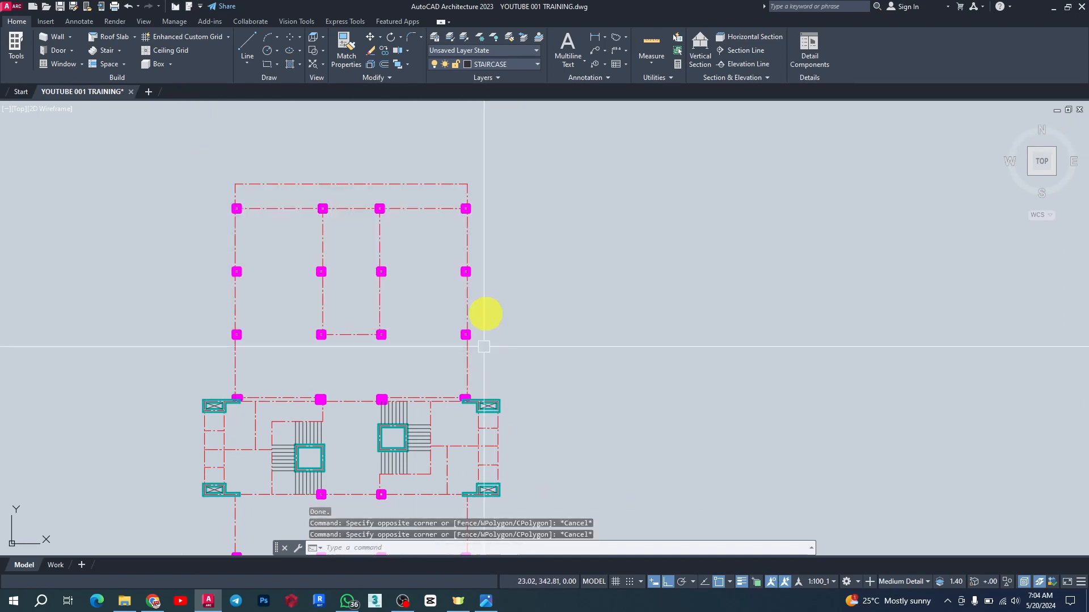
Draw one vertical and one horizontal line forming an L in the empty area right of the fifth plan, keeping ortho on.
scroll(498, 258, down, 4)
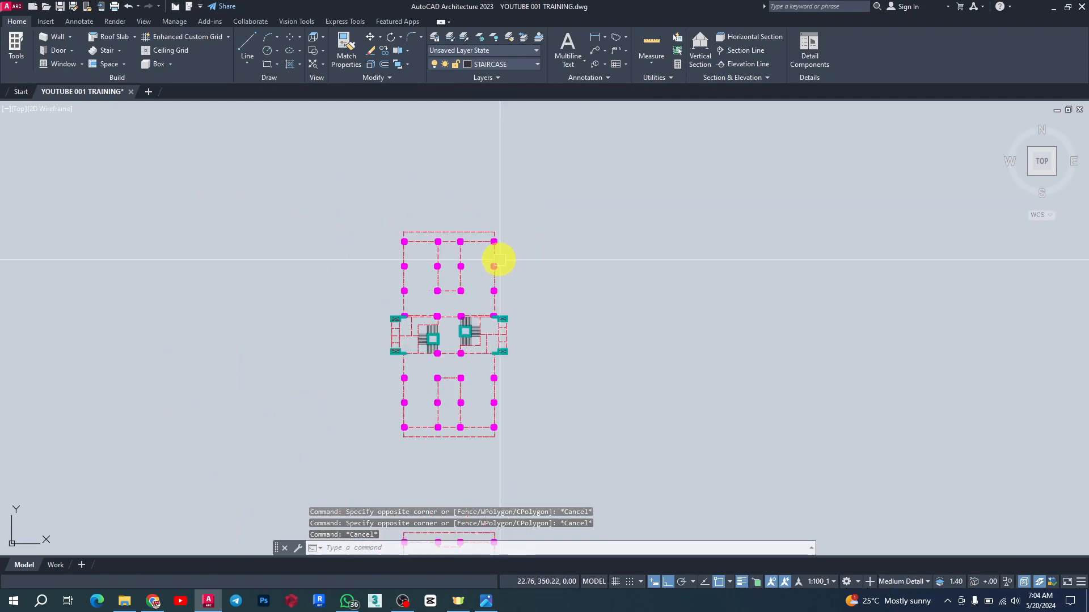
scroll(499, 258, up, 4)
click(242, 46)
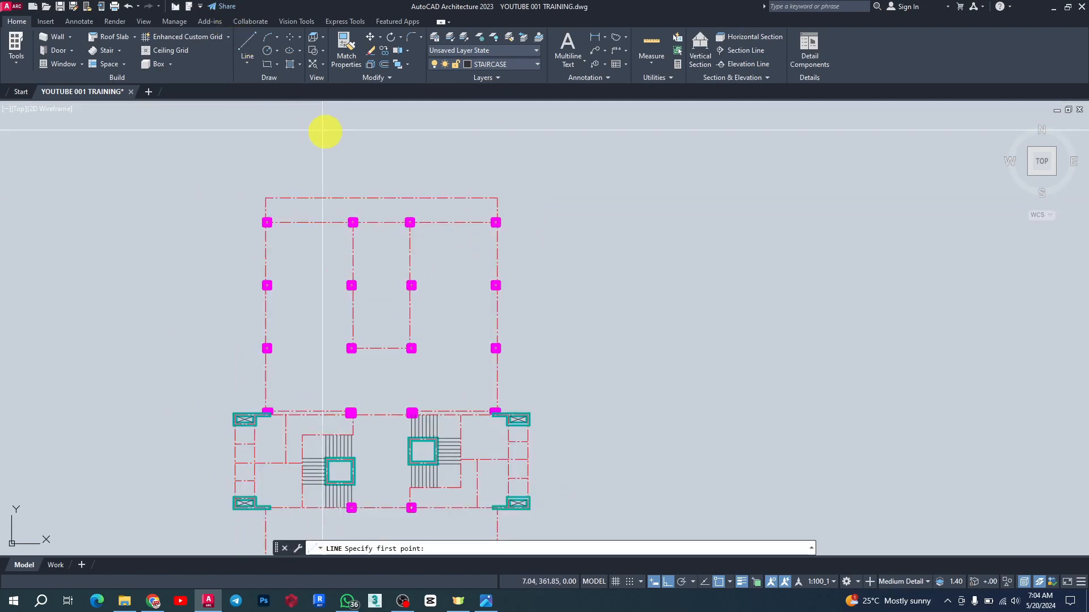
click(597, 156)
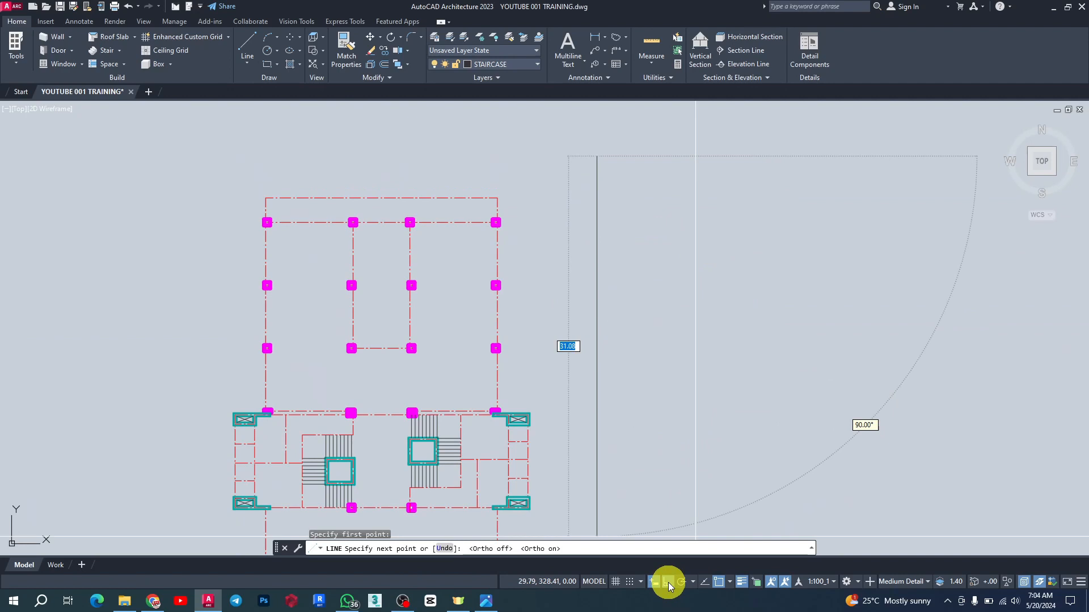
click(594, 248)
click(775, 247)
key(Escape)
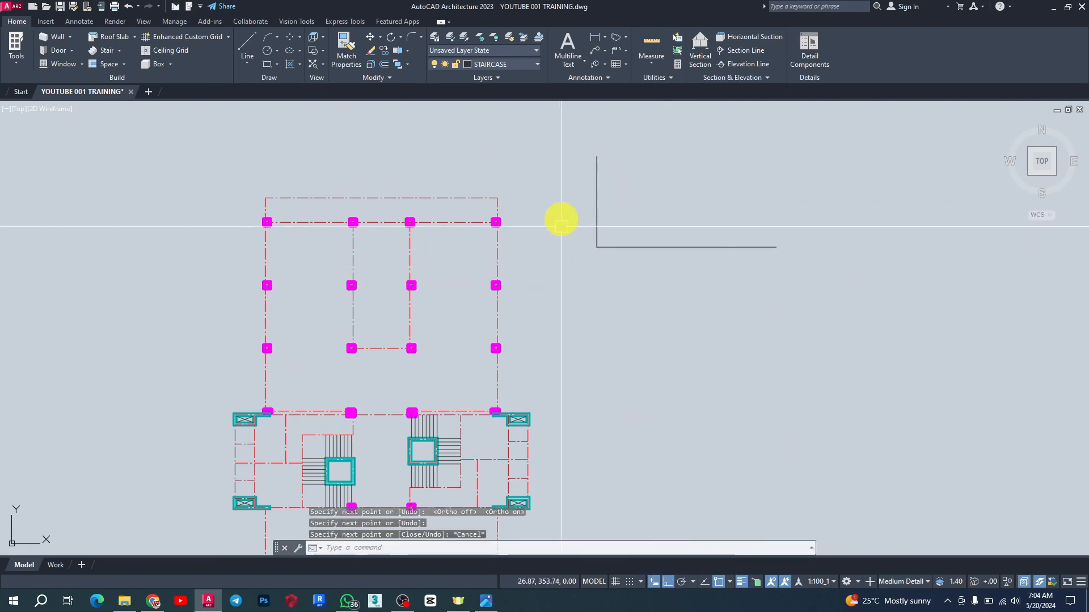
Assign both lines of the L shape to the T AXIS 2 layer and clear the selection.
click(666, 206)
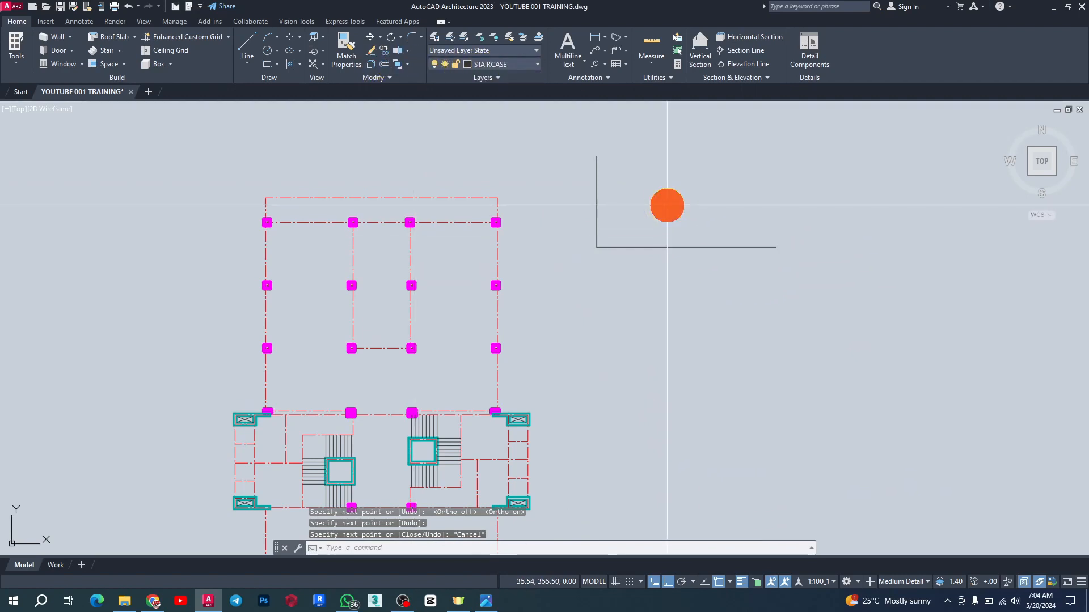
click(569, 291)
click(499, 66)
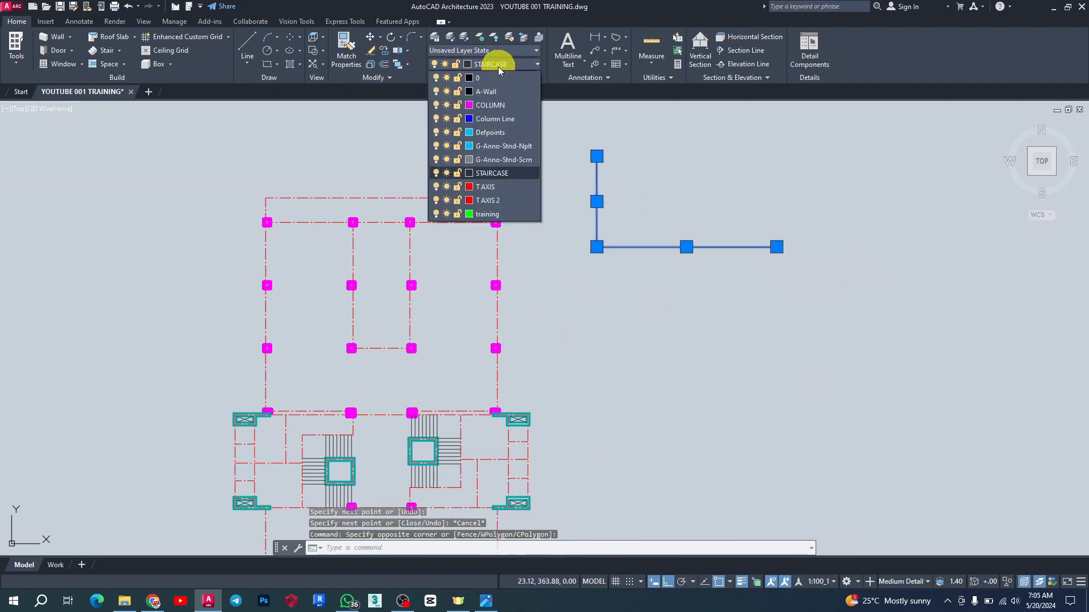
click(481, 202)
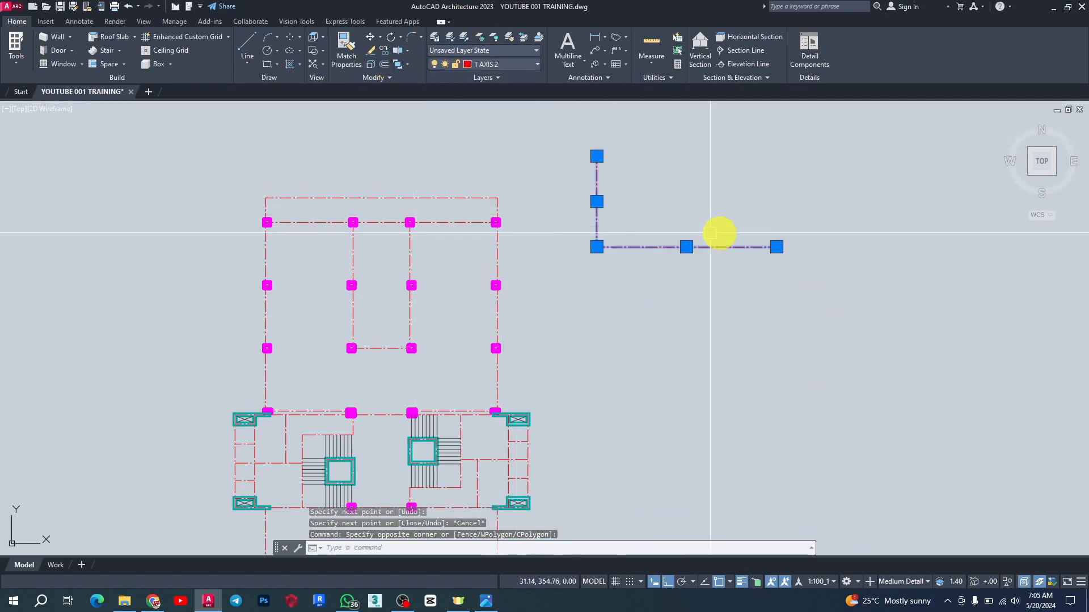
key(Escape)
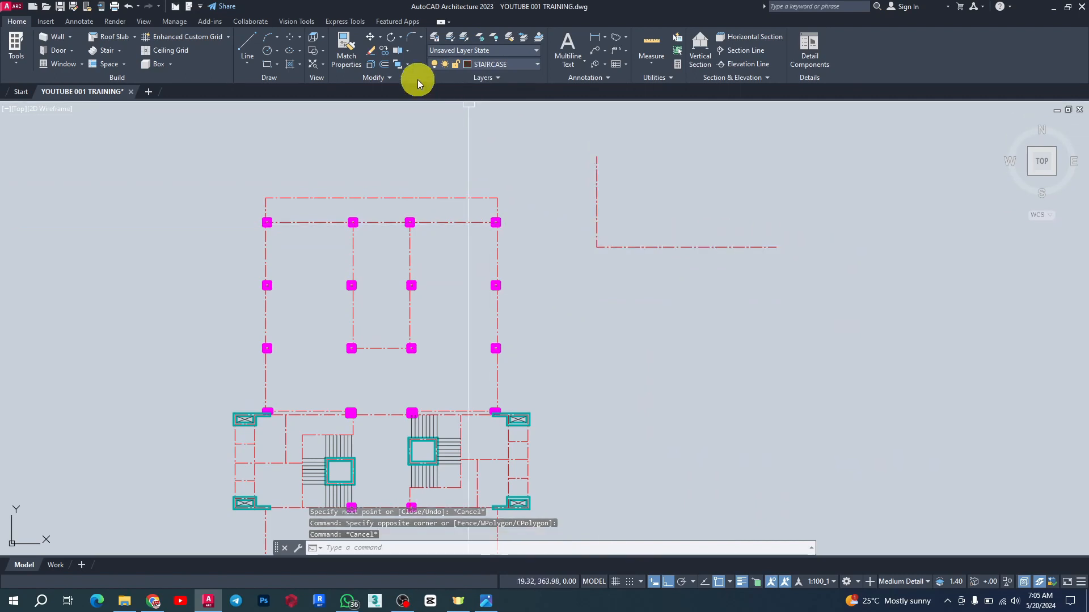
Try to offset the L shape's vertical line by 2 units toward the fifth plan.
click(385, 65)
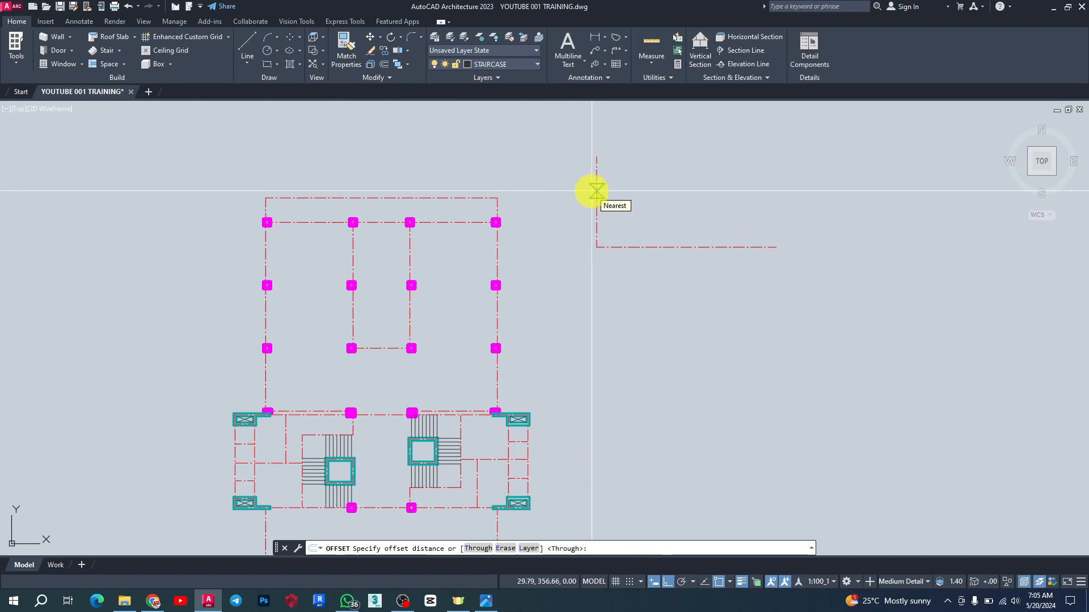
key(Return)
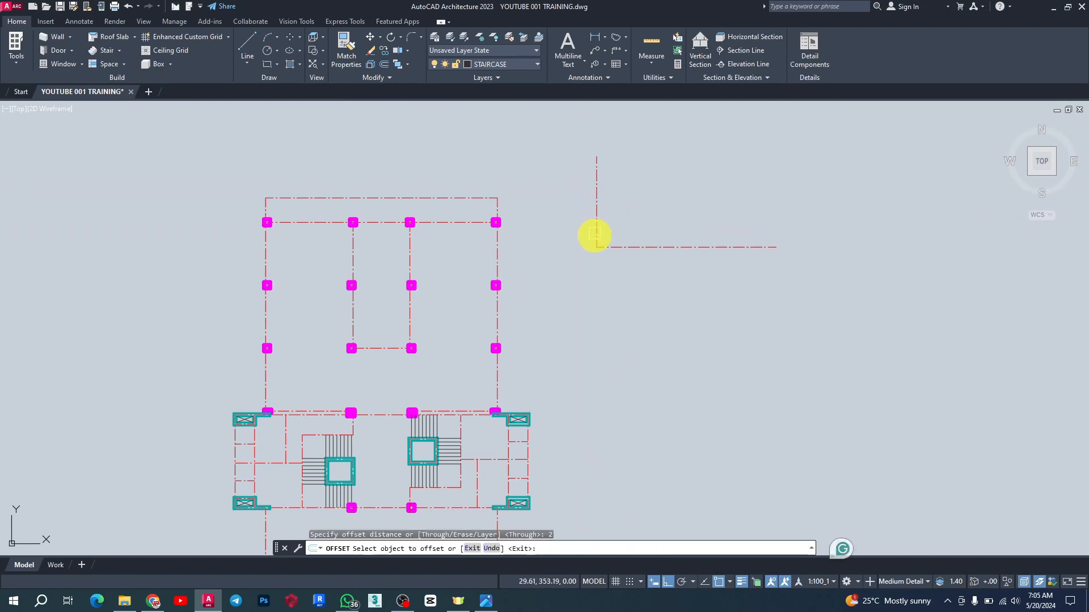
click(596, 210)
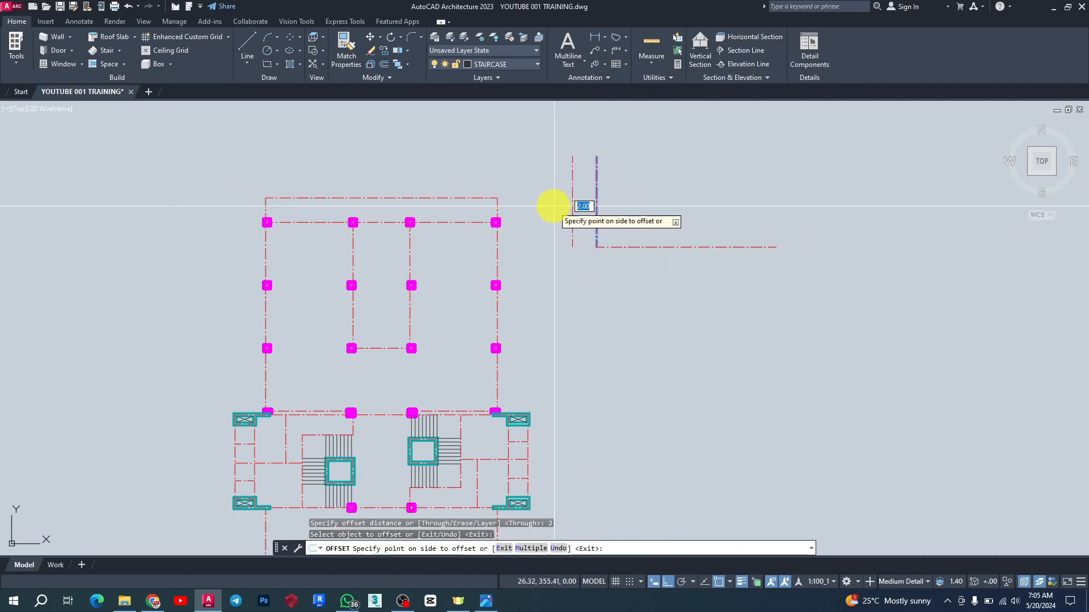
key(Escape)
Move both lines of the L shape horizontally about 7.8 units farther from the fifth plan.
click(616, 205)
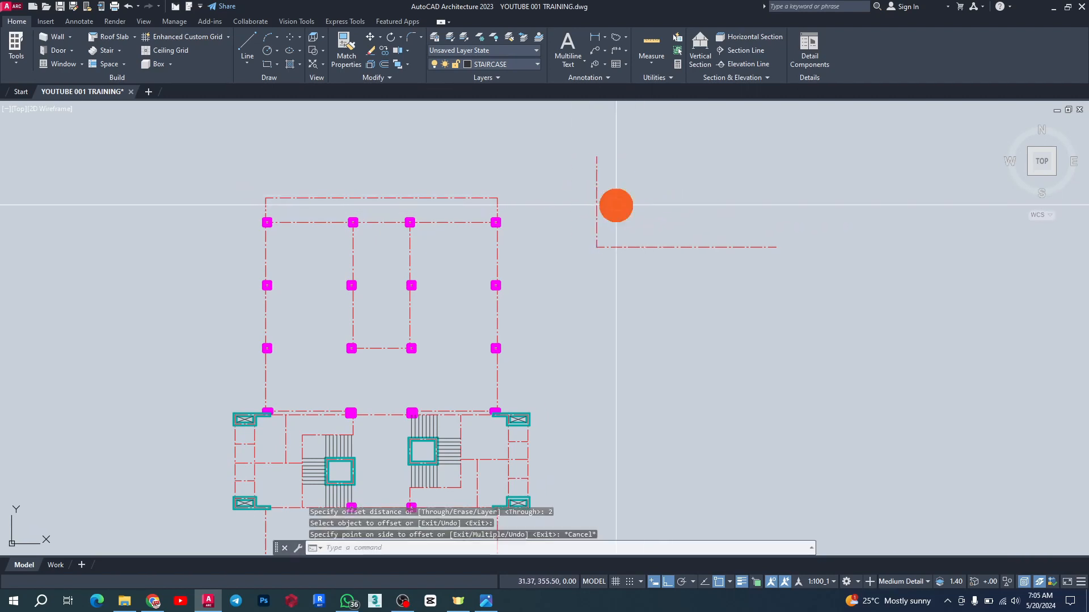
click(594, 223)
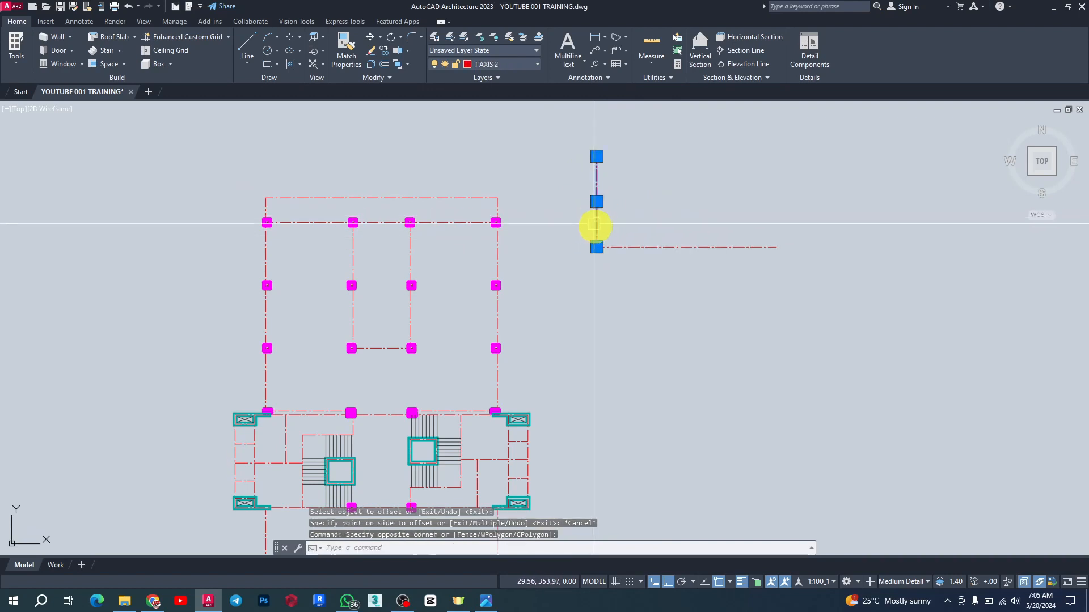
click(646, 247)
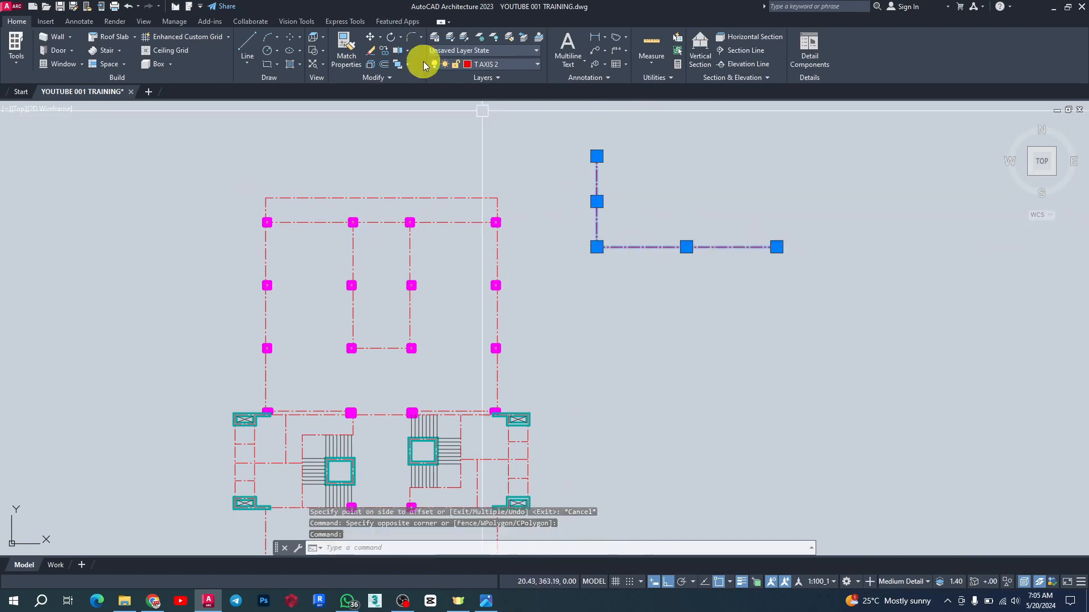
click(370, 38)
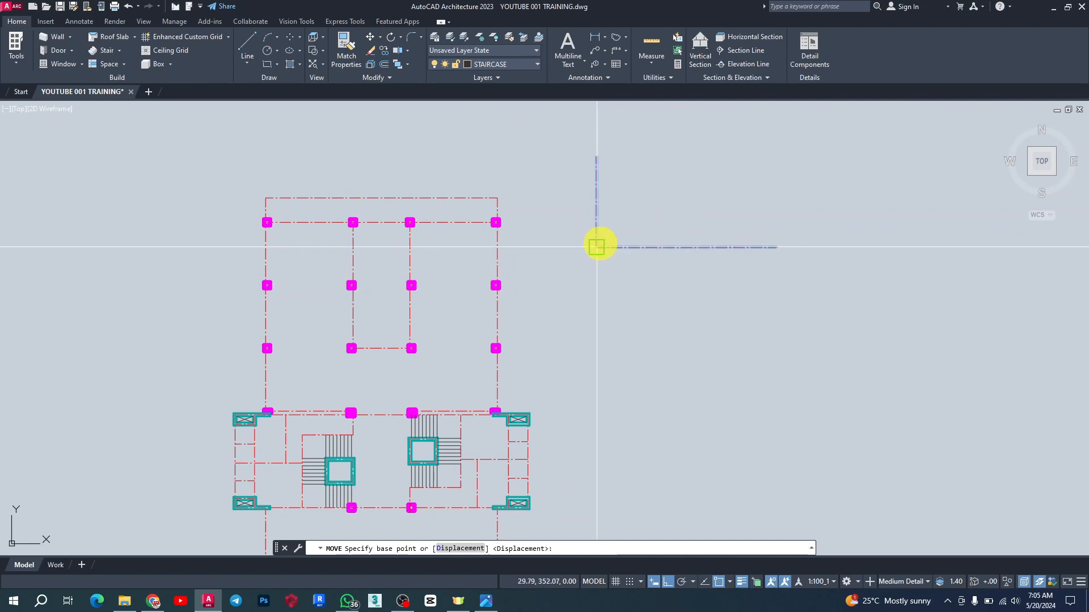
click(690, 209)
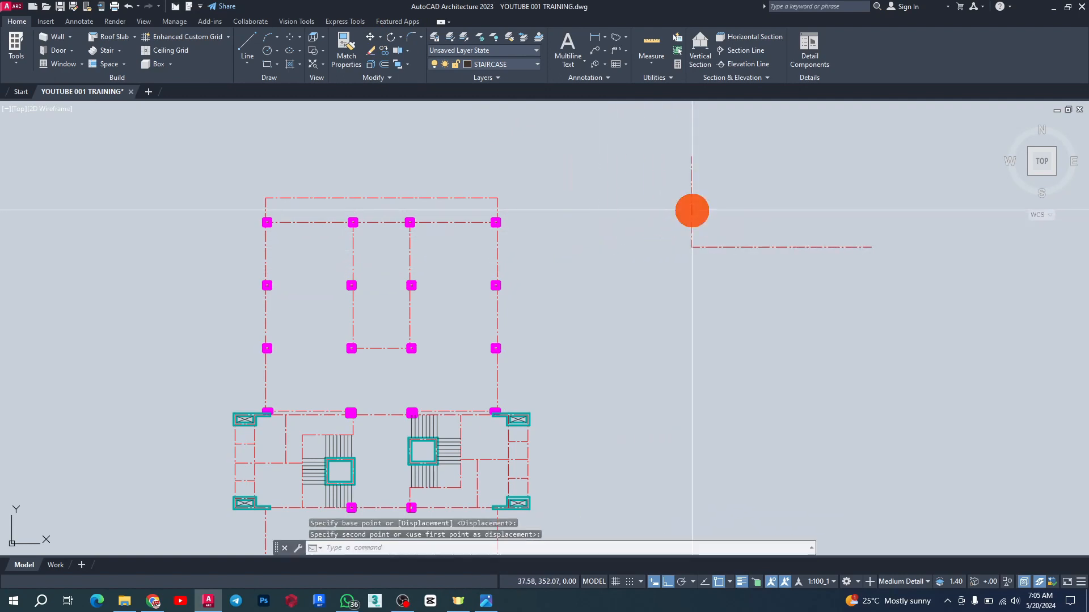
Copy both lines of the L shape straight down, using its corner as the base point.
click(732, 211)
click(675, 258)
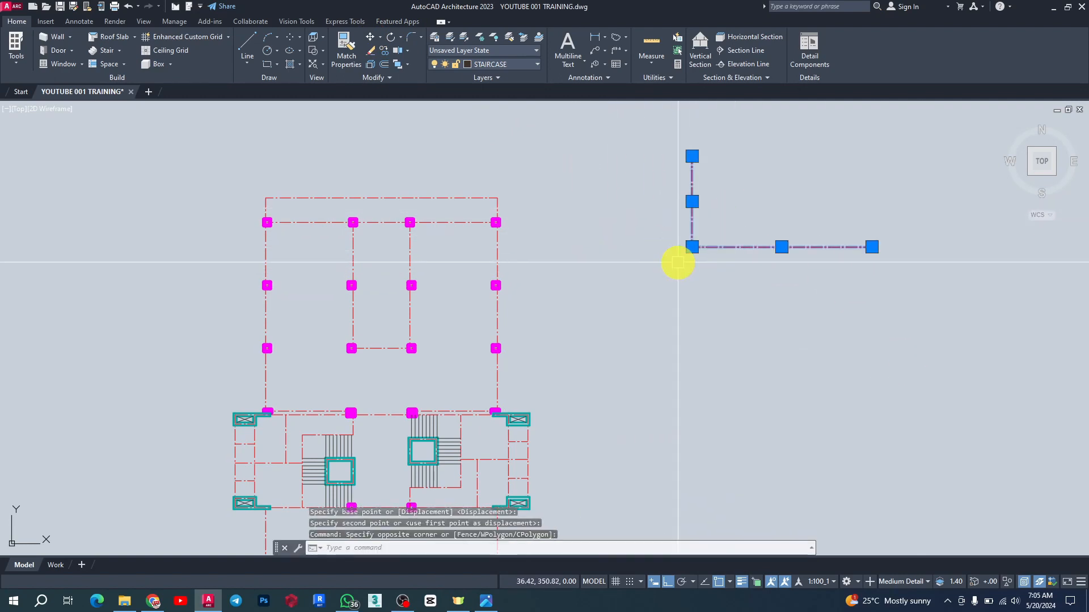
click(384, 50)
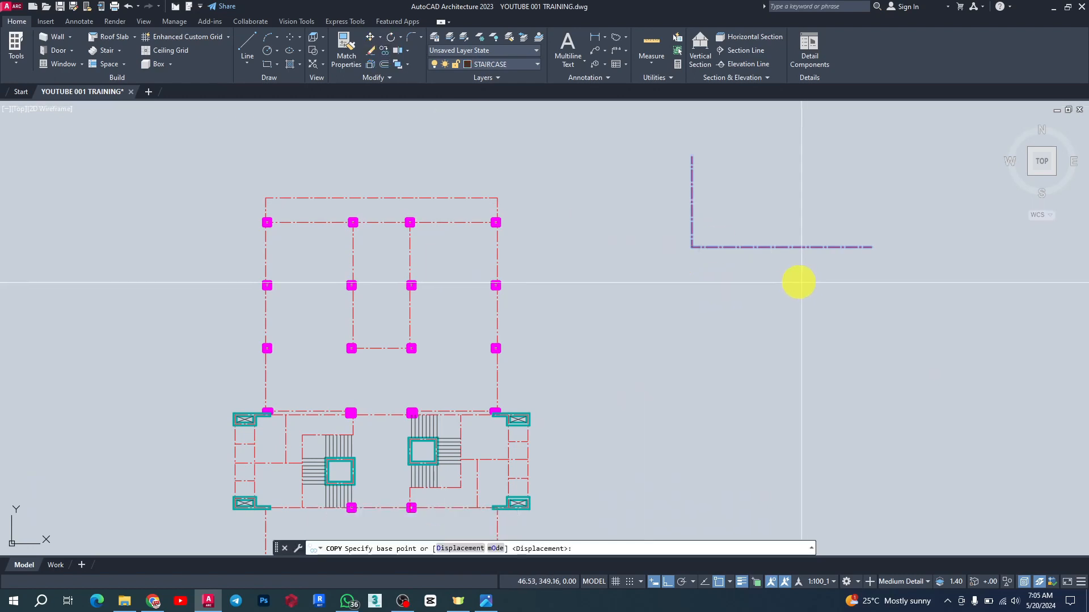
click(691, 248)
key(Escape)
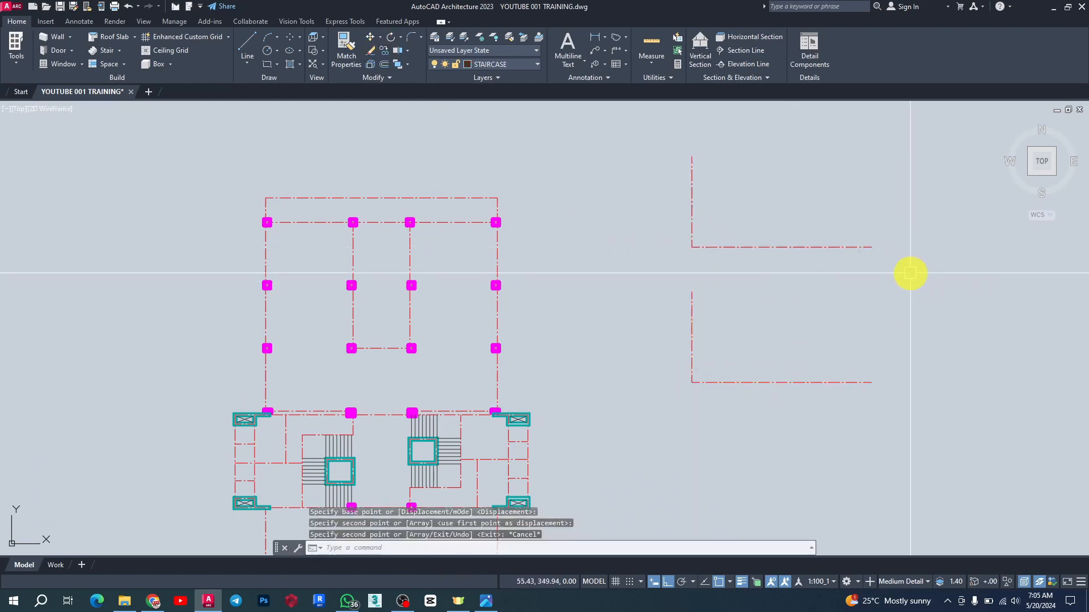
Rotate the copied lower L shape about its corner to 270 degrees.
click(765, 352)
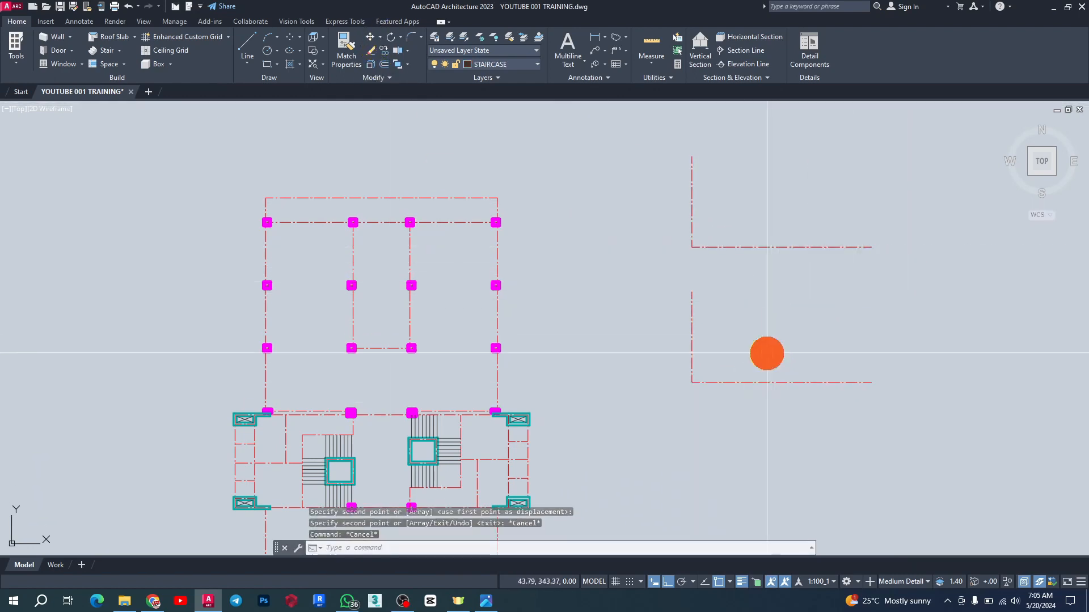
click(673, 408)
click(389, 40)
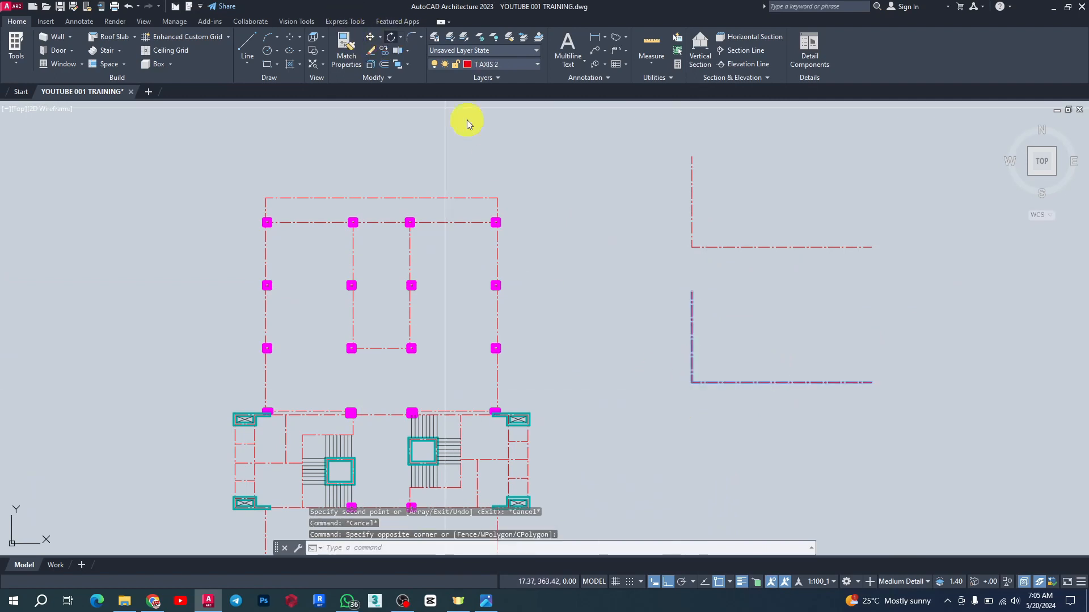
click(692, 383)
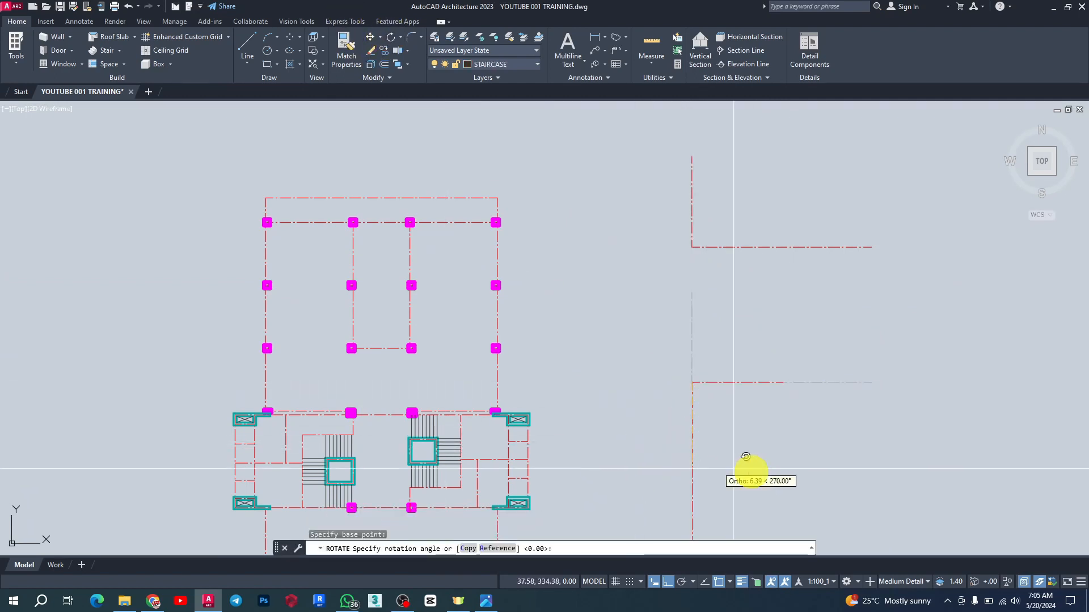
click(767, 470)
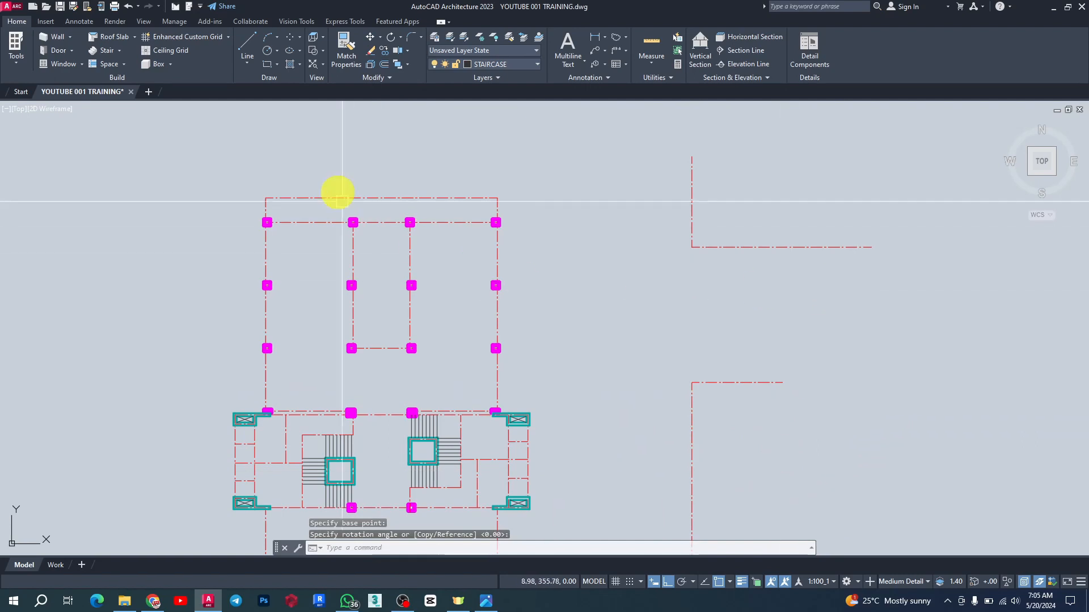
Fillet the corner of the rotated lower L shape with a radius of 1.
click(421, 37)
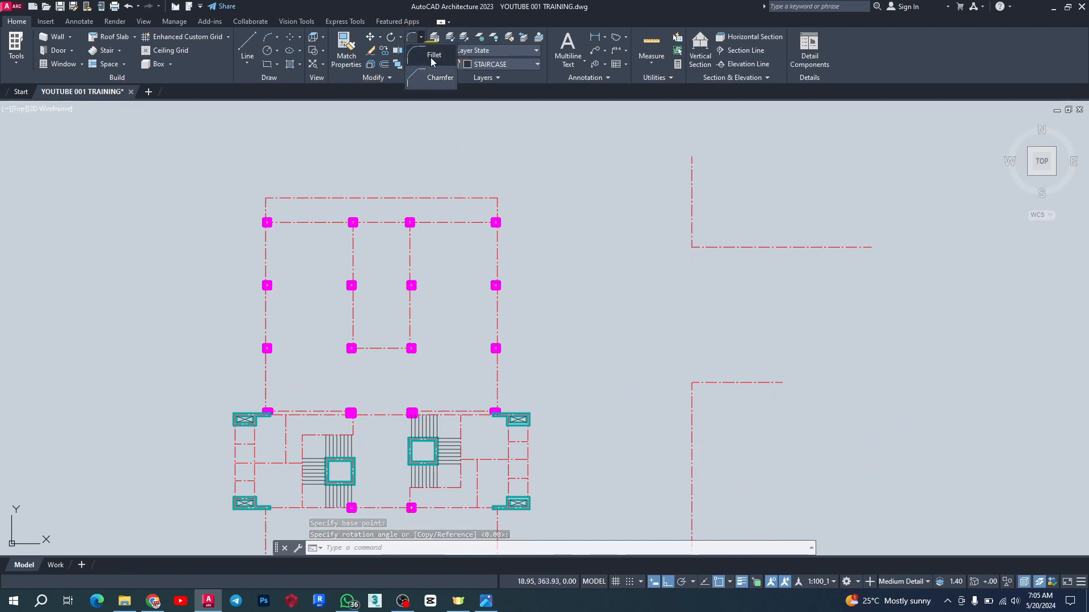
click(434, 61)
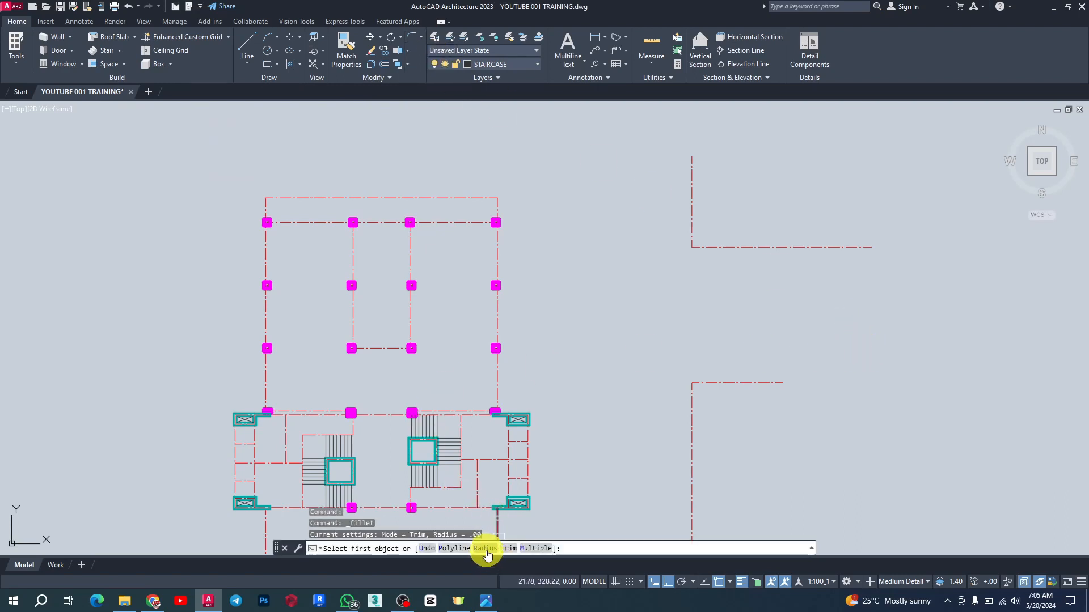
click(486, 549)
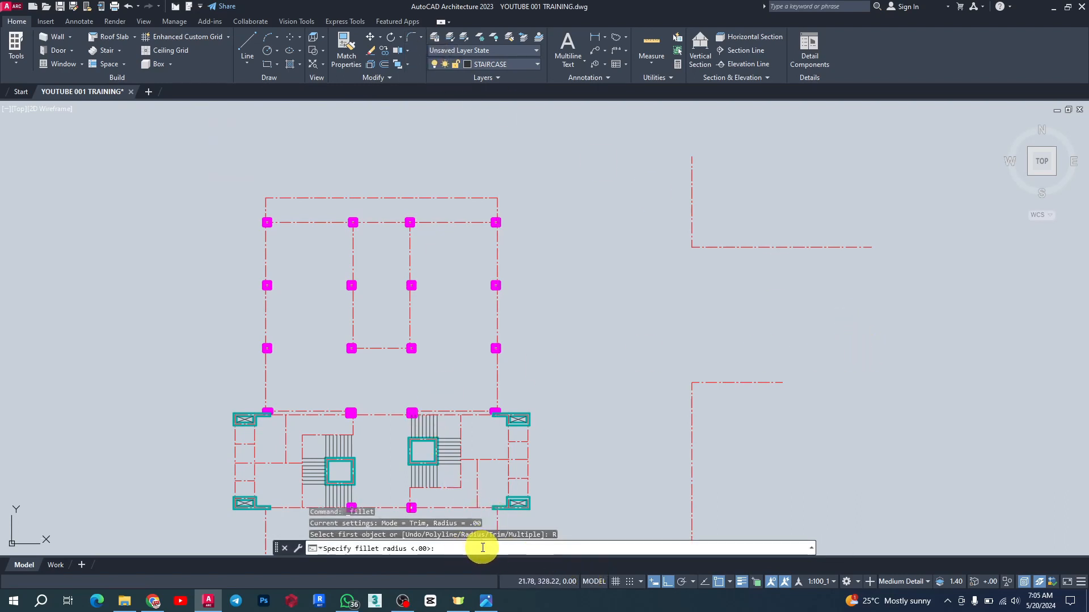
text(1)
key(Return)
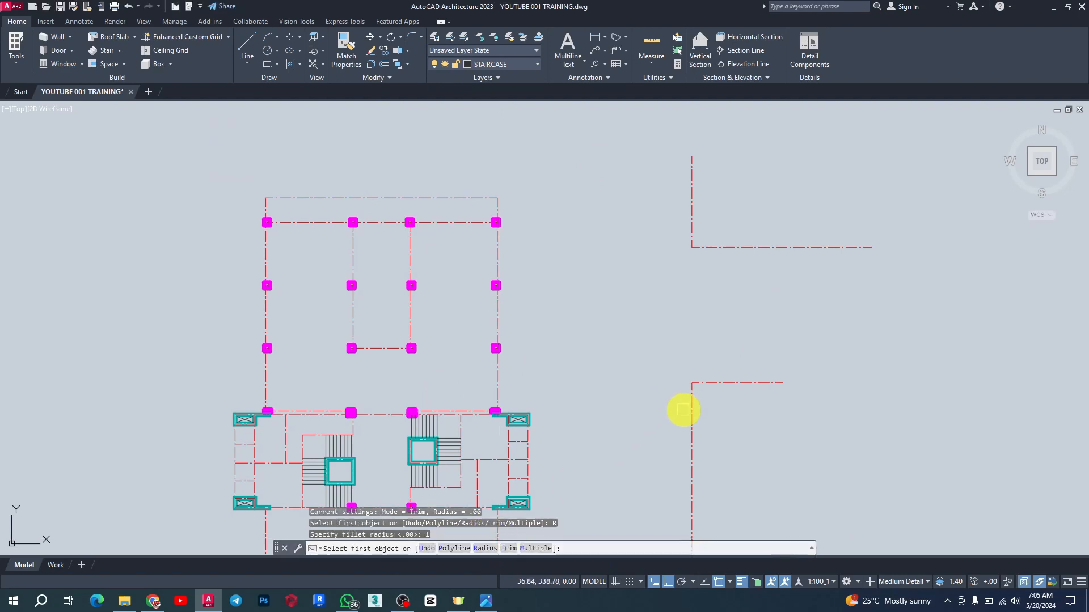
click(691, 402)
click(732, 383)
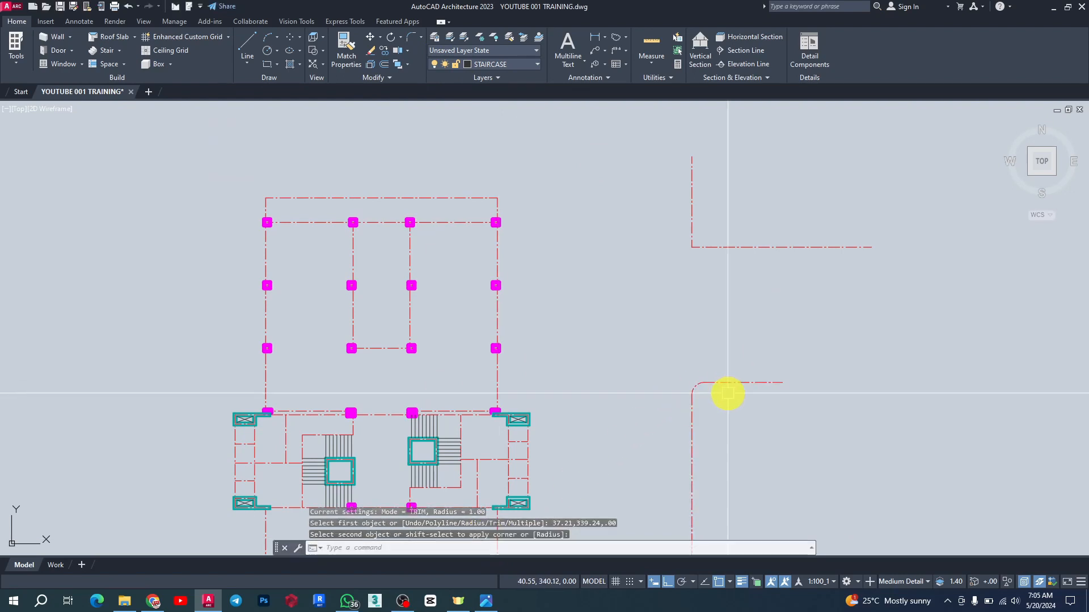
scroll(729, 393, up, 4)
scroll(632, 401, down, 3)
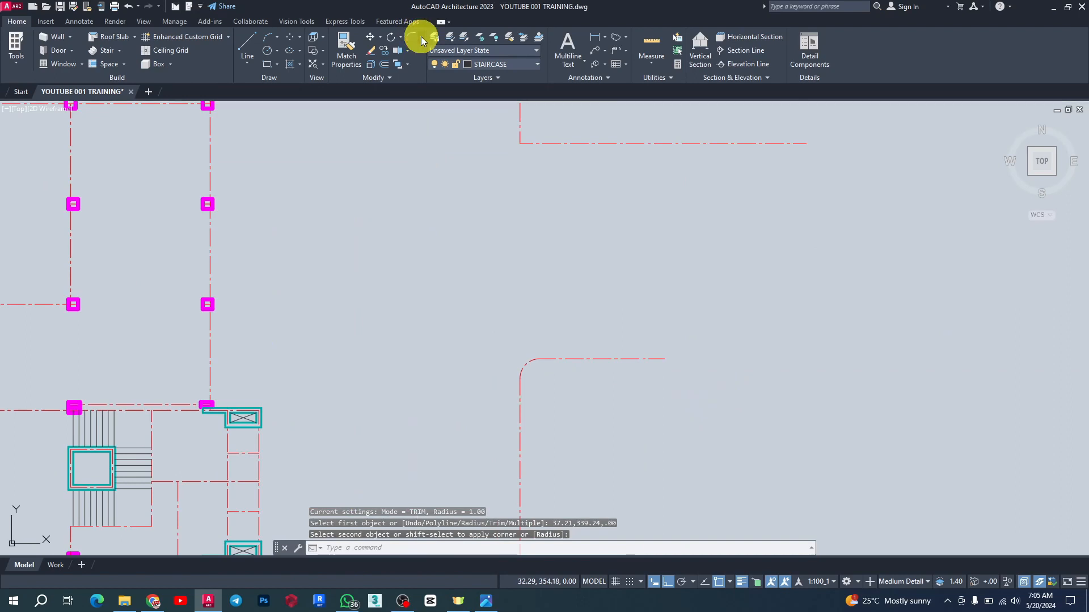
Try to chamfer the upper L shape's corner with the current chamfer distances.
click(421, 36)
click(429, 72)
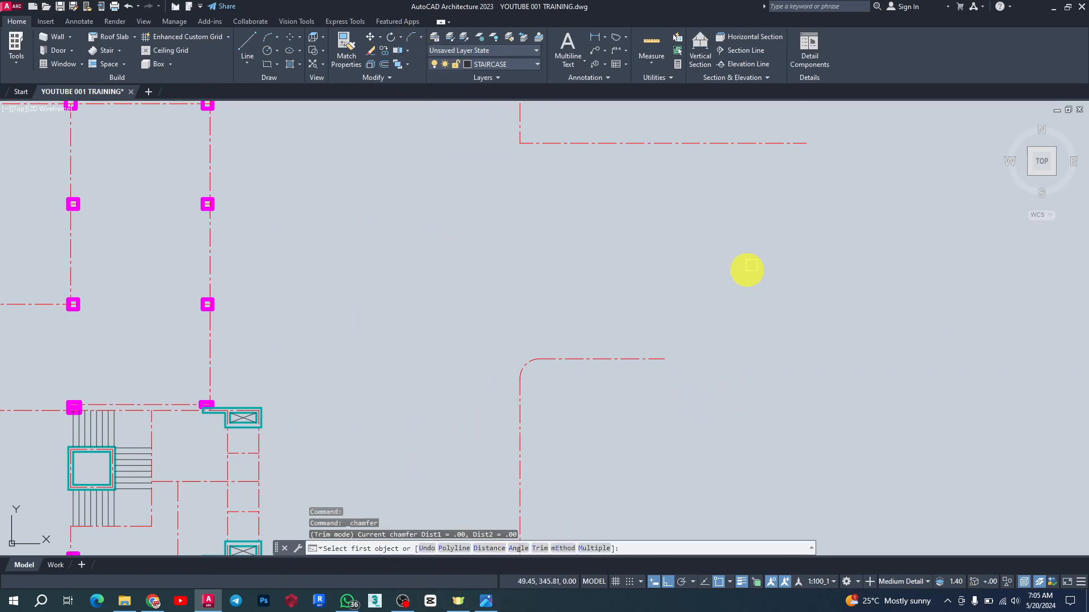
scroll(482, 420, down, 4)
click(518, 324)
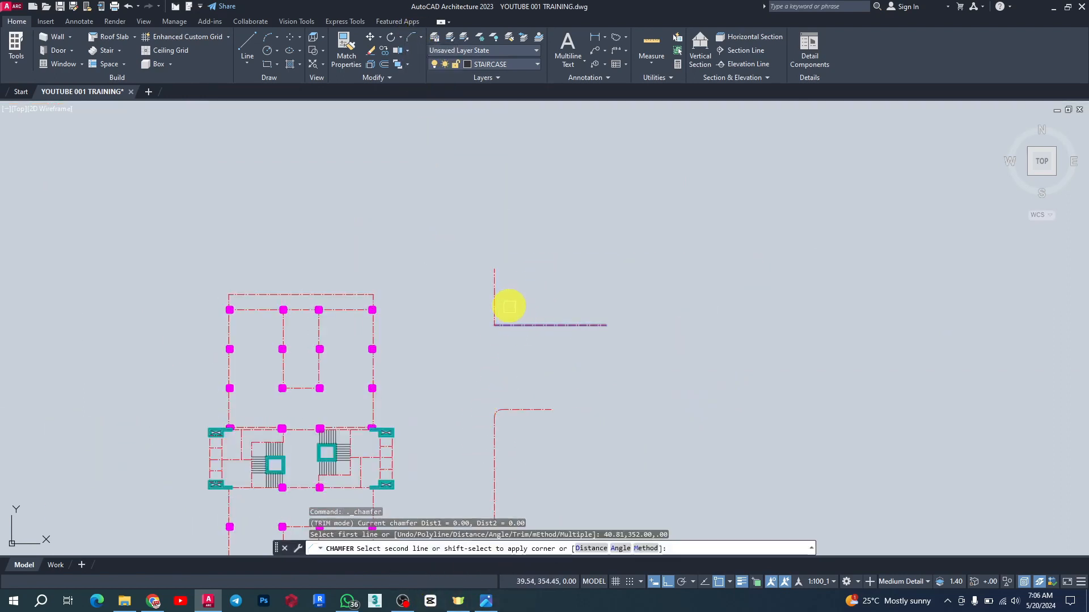
click(499, 298)
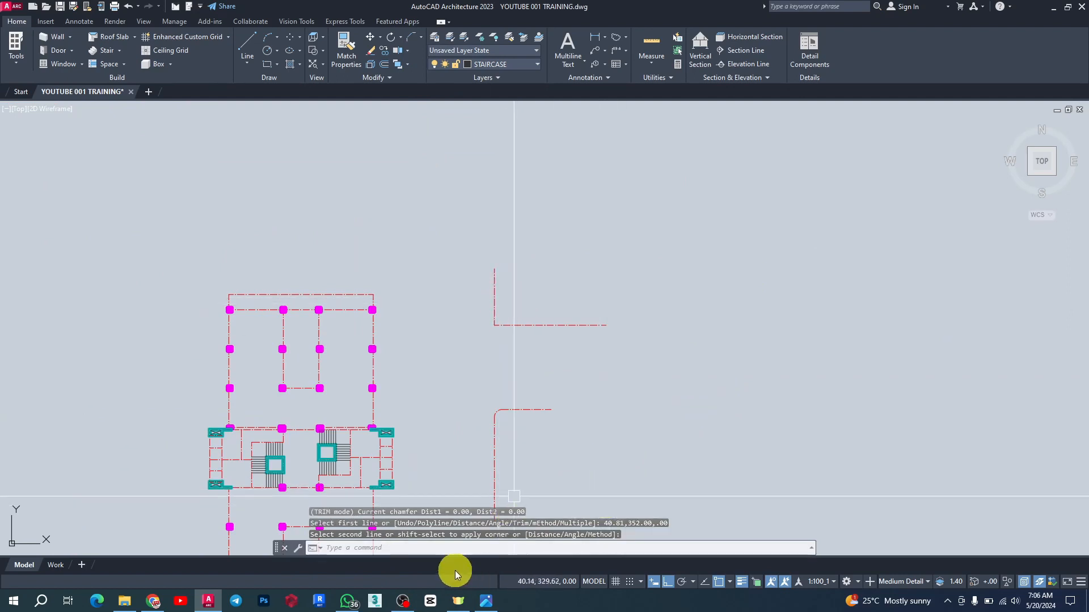
Chamfer the upper L shape's corner with both chamfer distances set to 1.
key(Return)
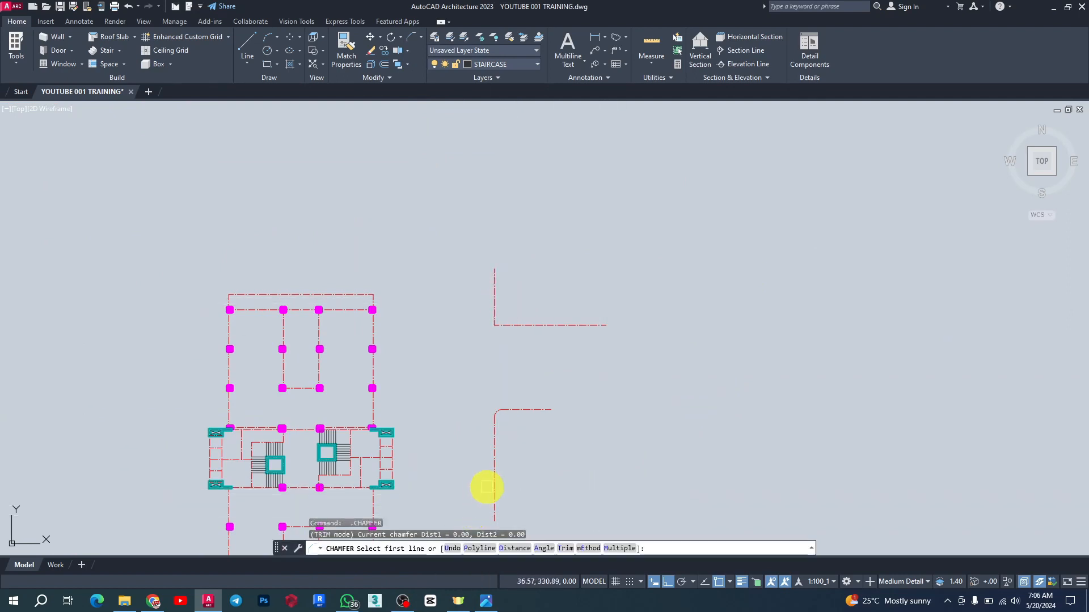
click(515, 548)
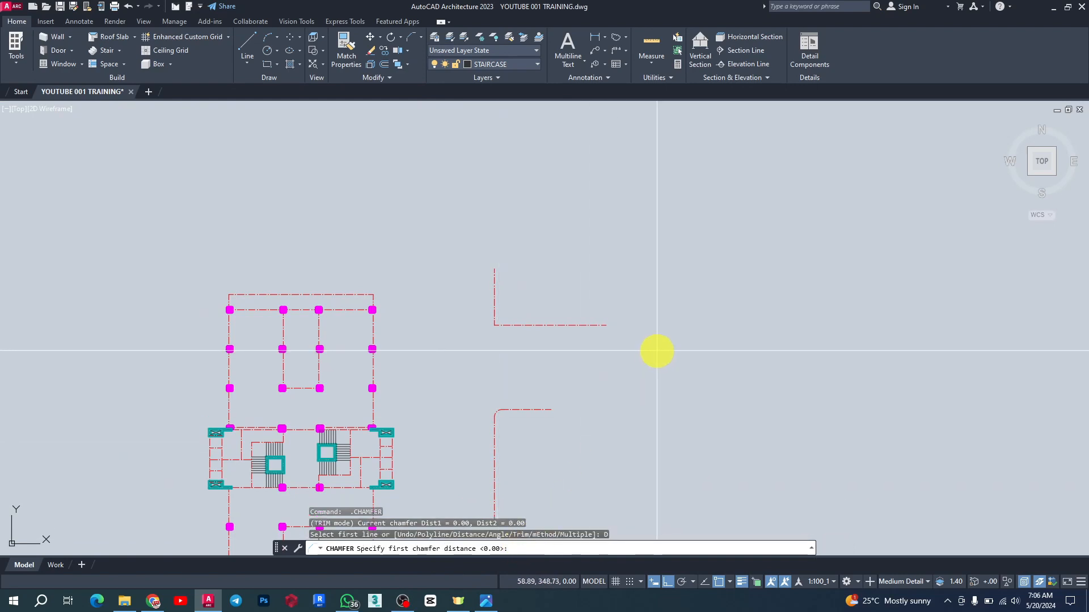
text(1)
key(Return)
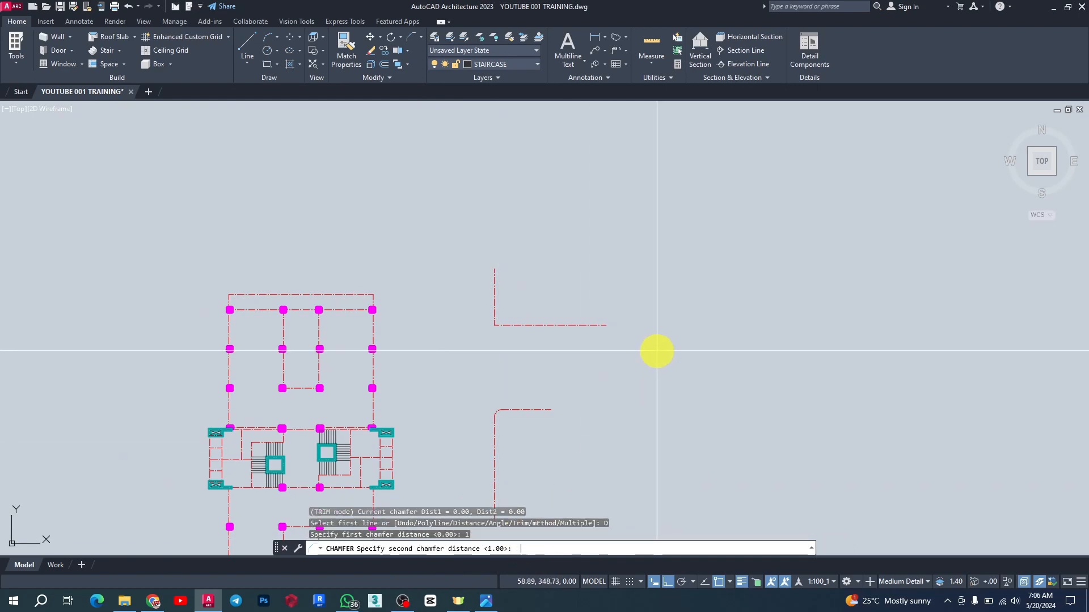
key(Return)
click(521, 323)
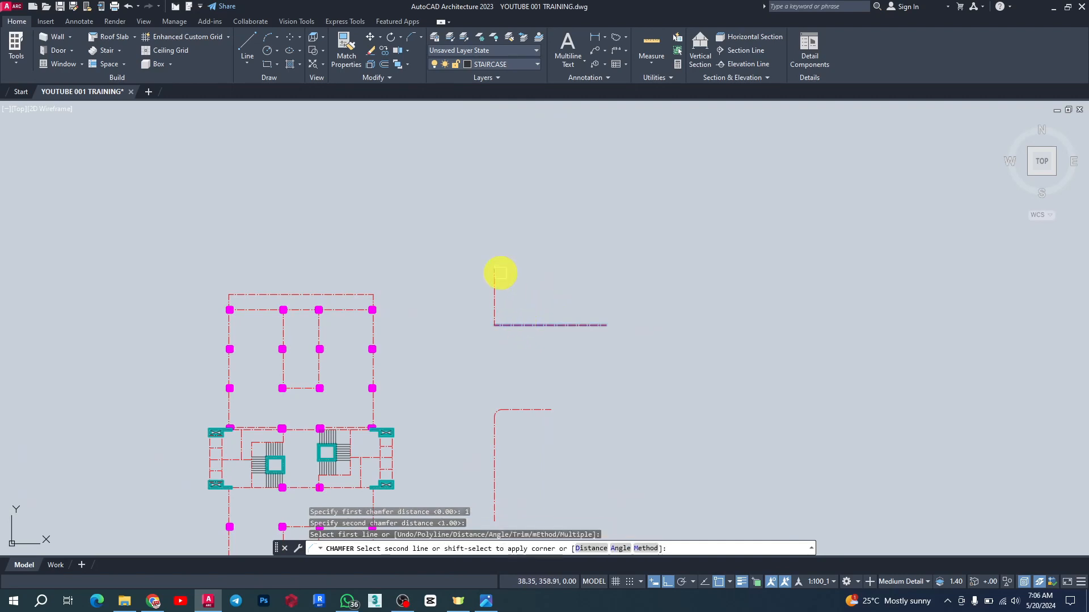
click(494, 289)
scroll(492, 298, up, 6)
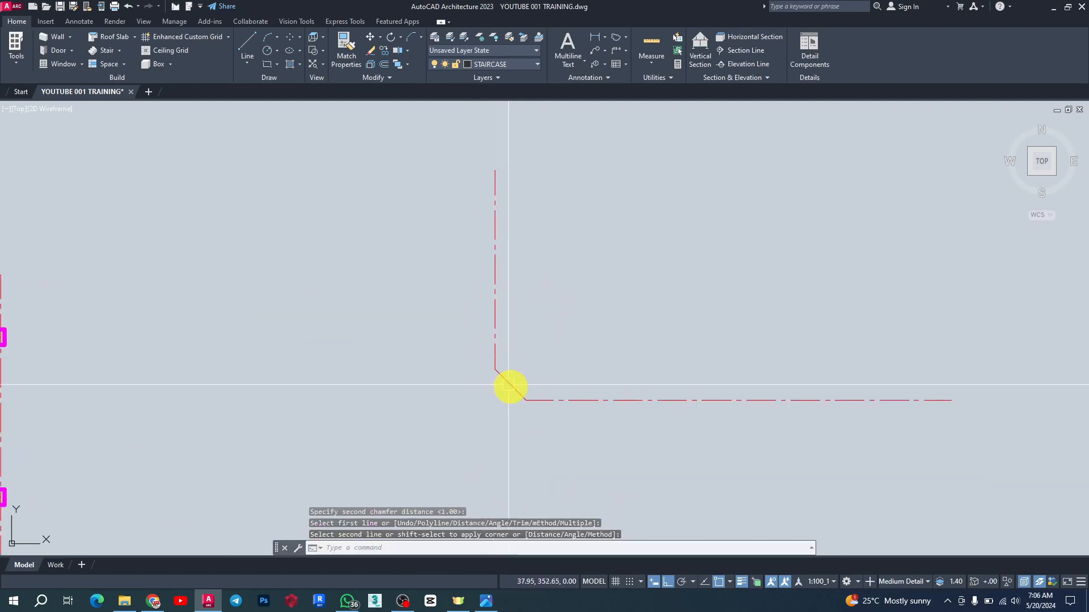
Erase the horizontal line of the chamfered upper L shape and undo the erasure.
scroll(532, 261, down, 6)
scroll(630, 243, down, 4)
scroll(576, 273, up, 4)
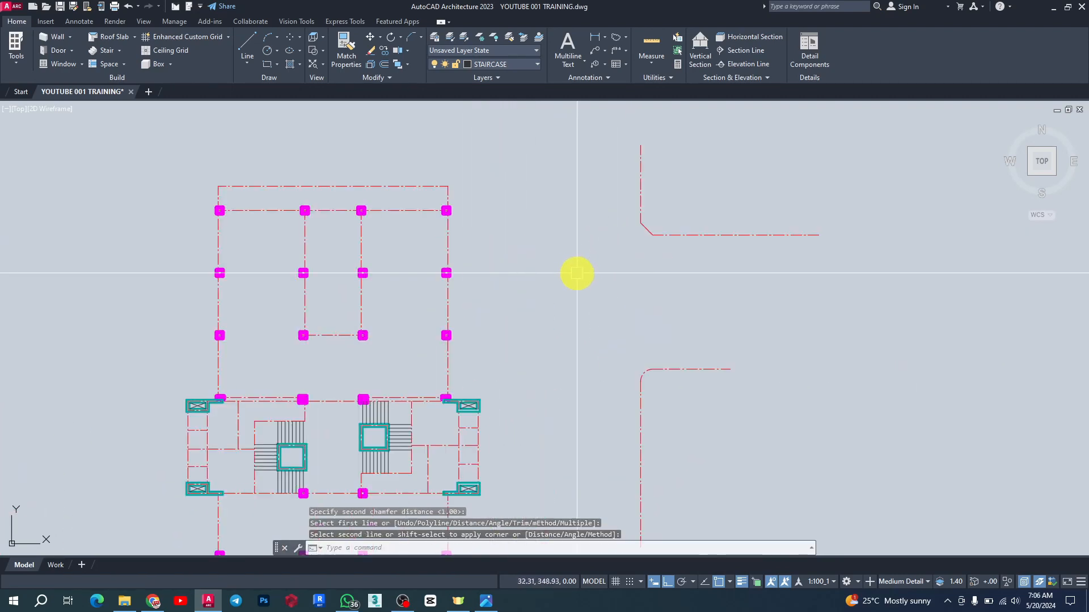
scroll(536, 212, down, 6)
scroll(535, 211, up, 4)
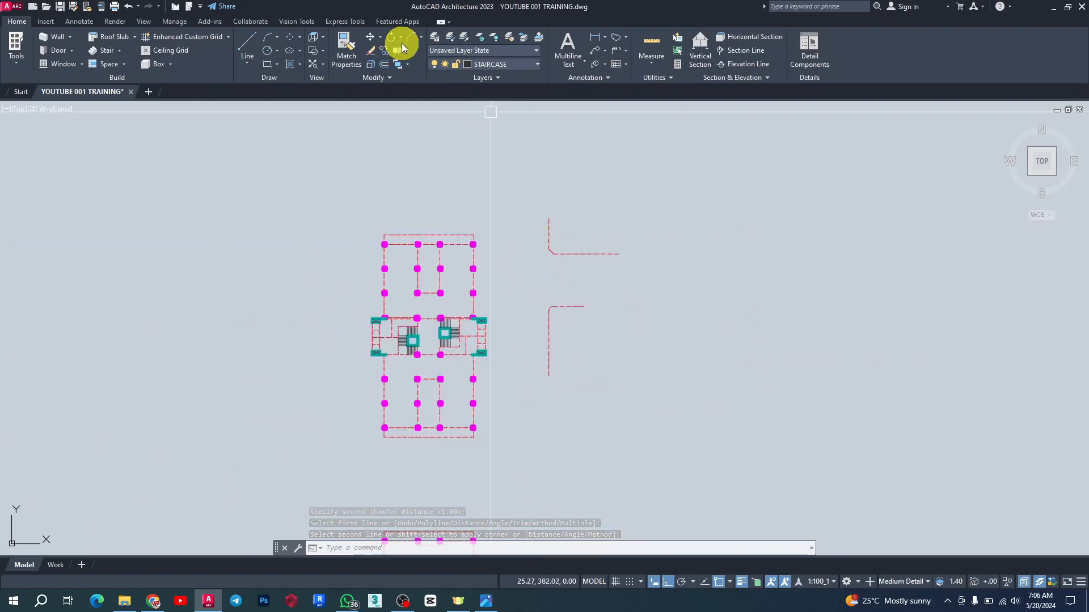
click(371, 54)
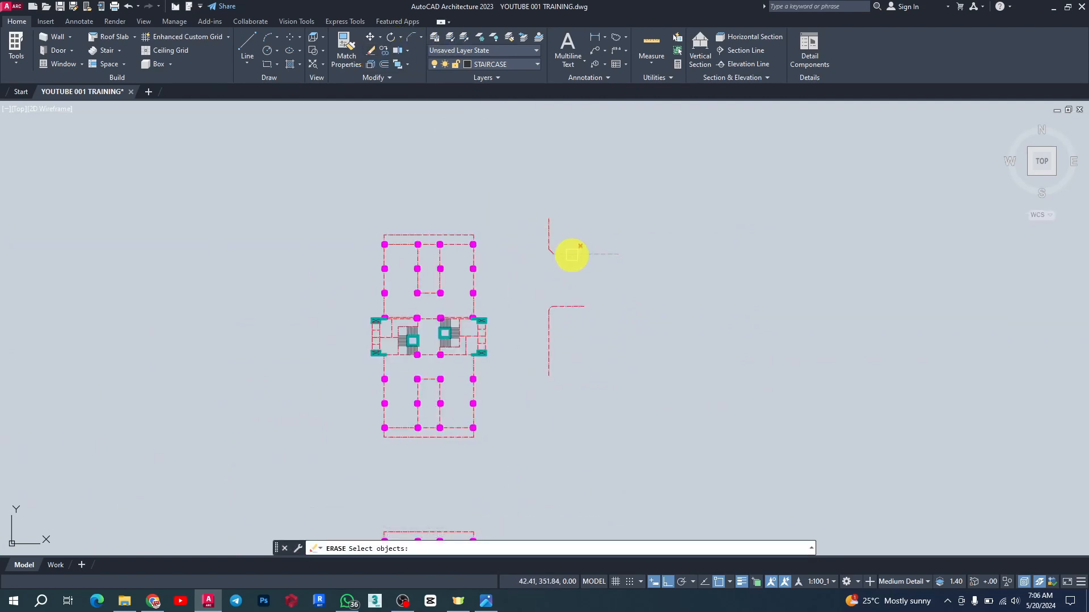
click(567, 254)
key(Return)
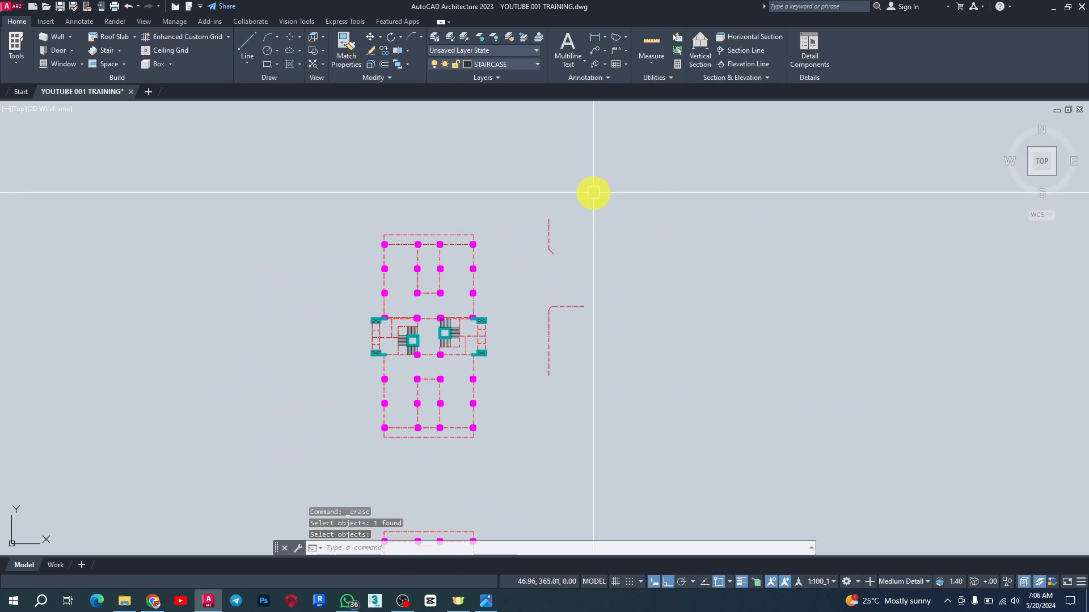
key(ctrl+z)
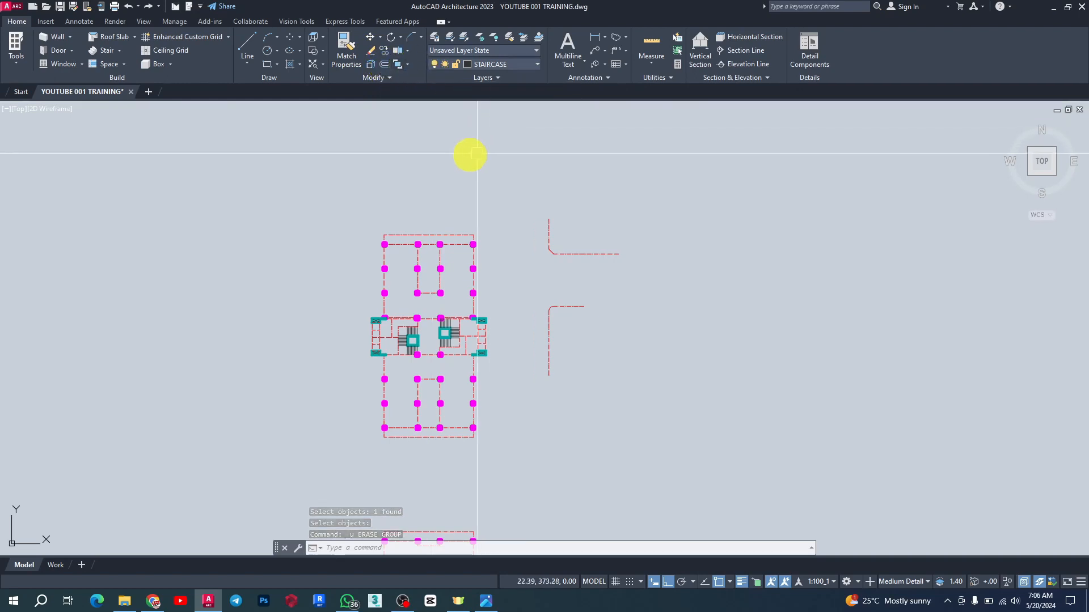
click(408, 65)
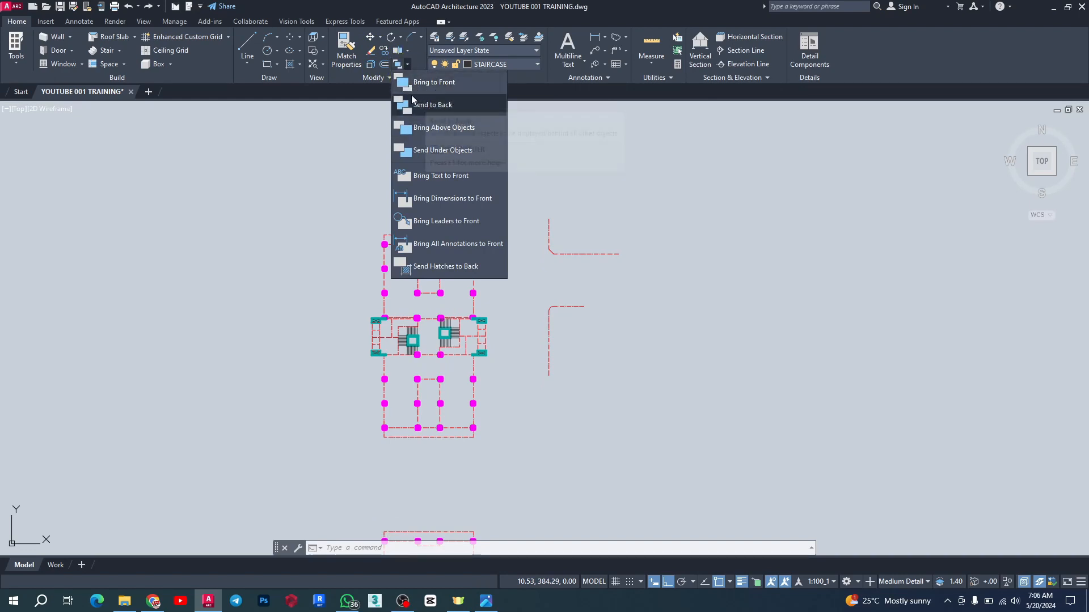
click(437, 106)
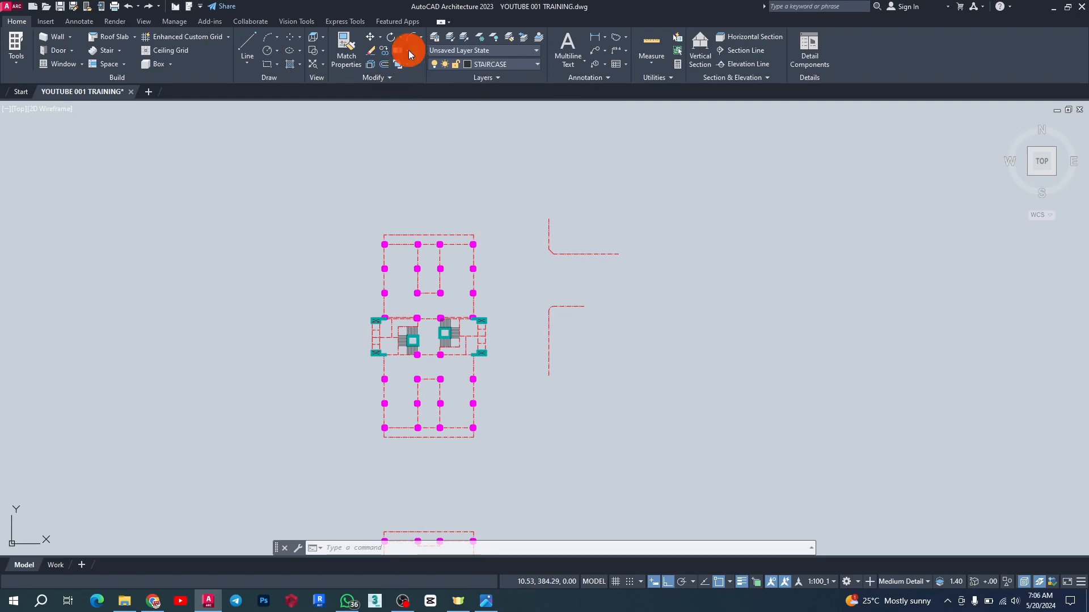
Trim away the chamfered L shape's horizontal line and the vertical segment between the two L shapes.
click(408, 49)
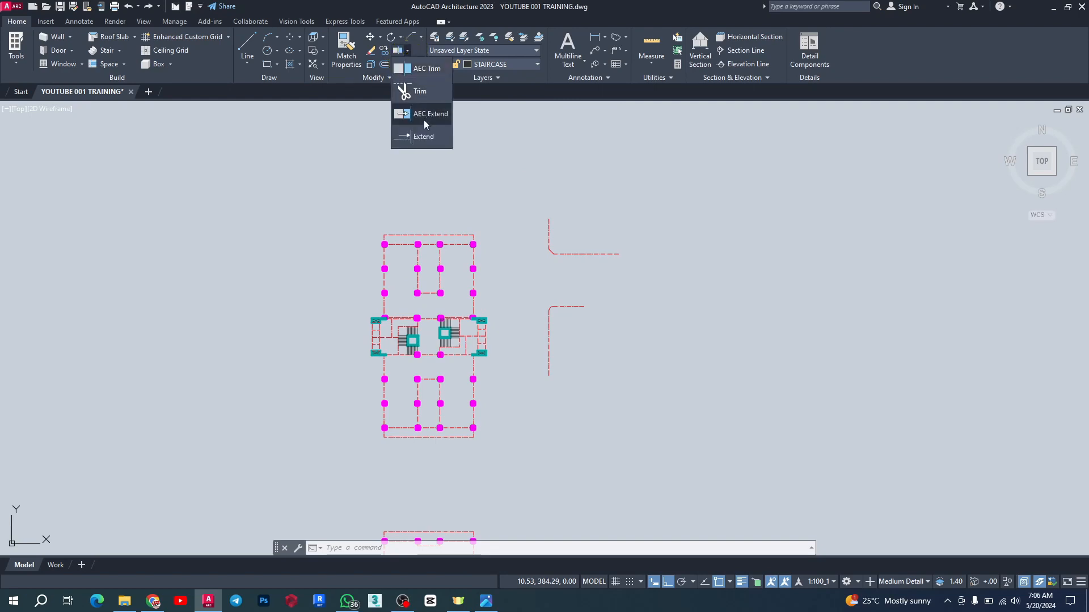
click(422, 93)
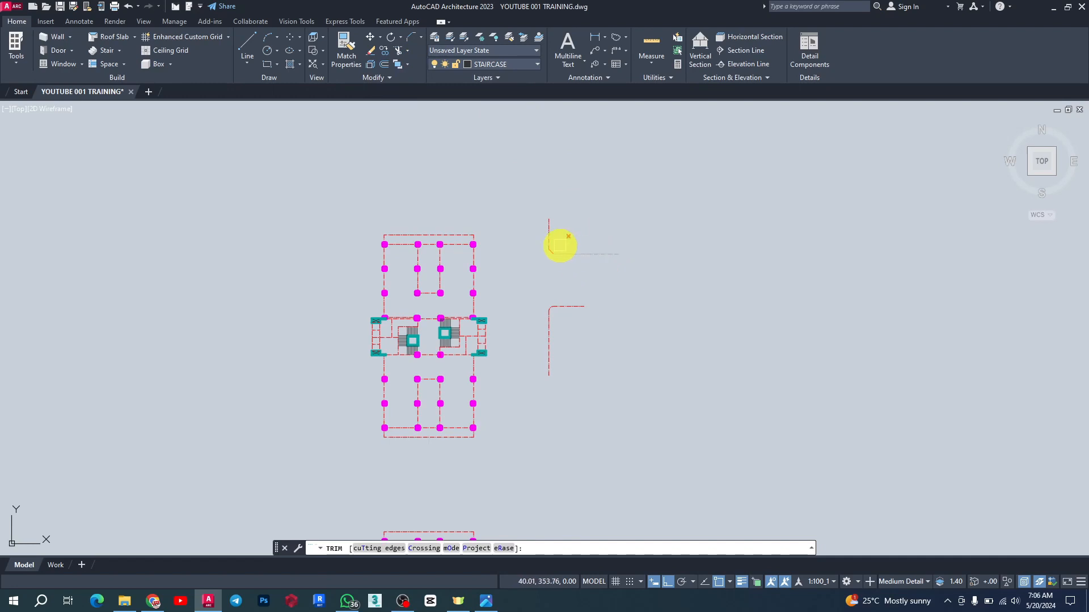
scroll(561, 244, up, 4)
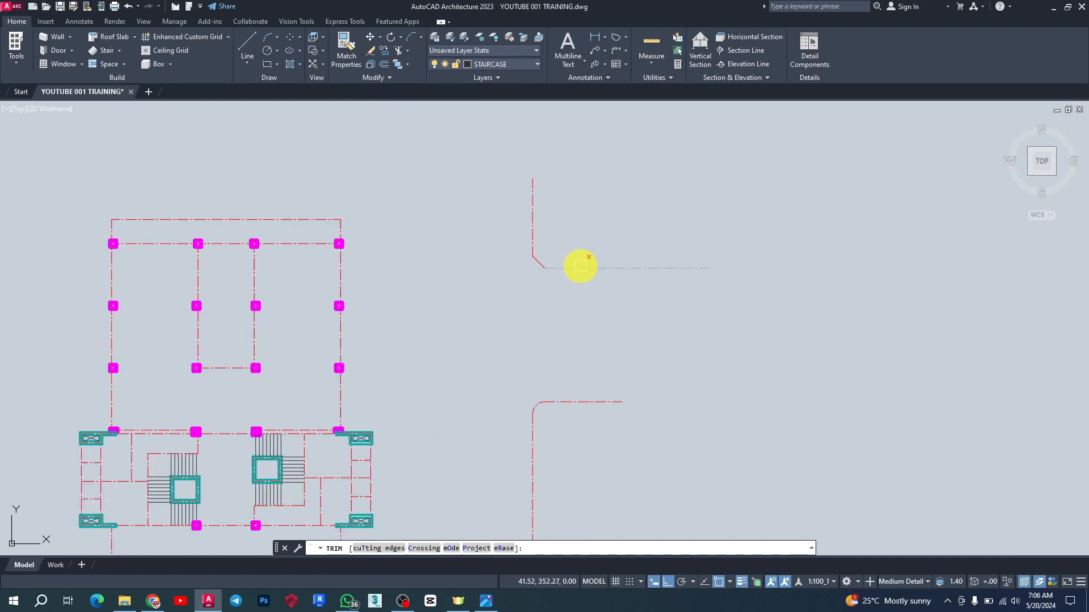
click(591, 267)
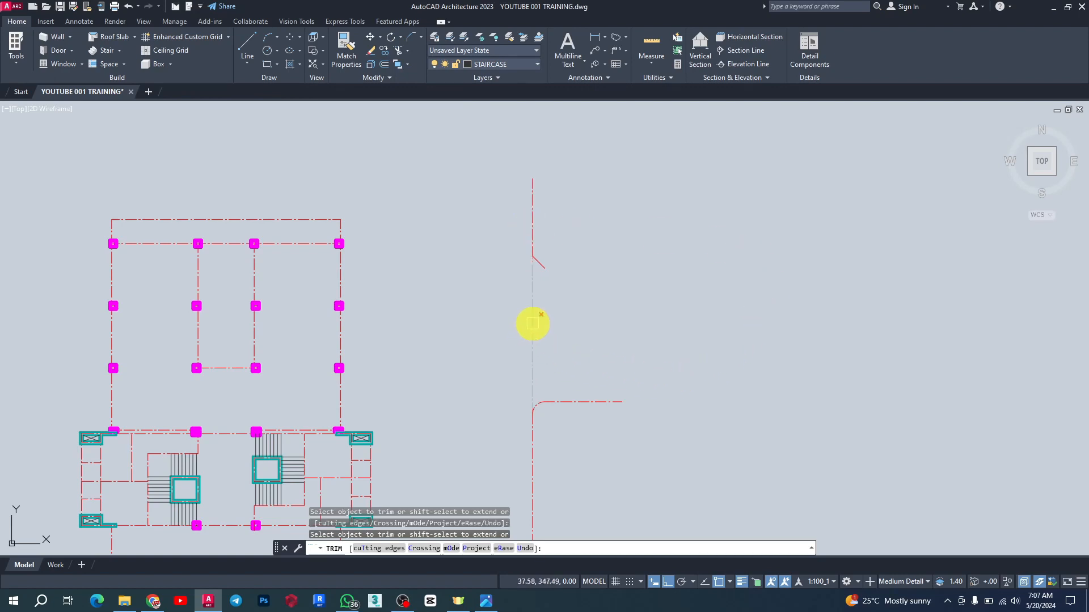
click(532, 323)
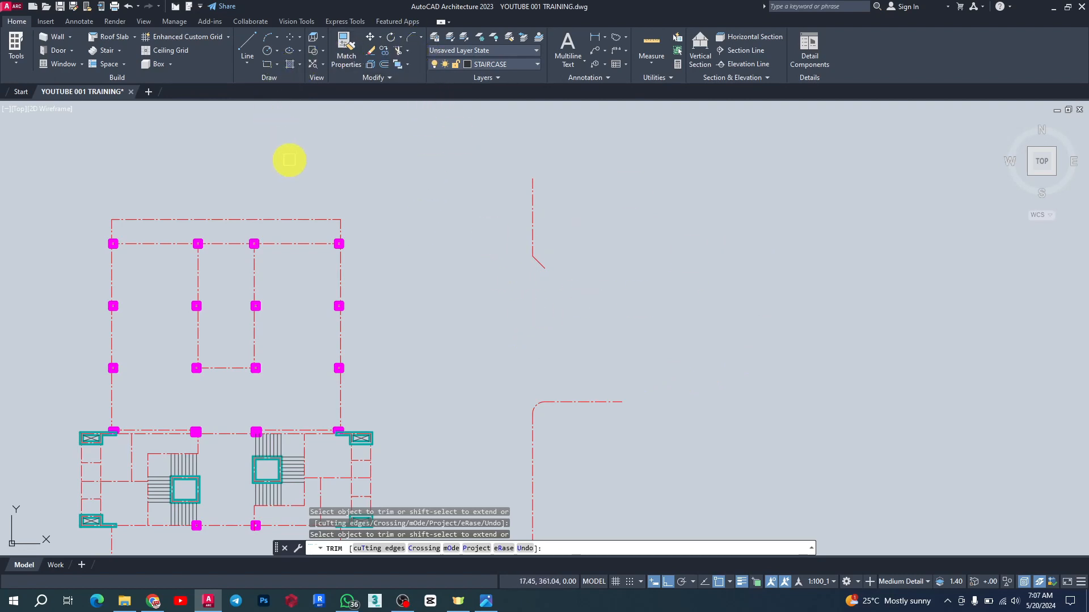
click(276, 38)
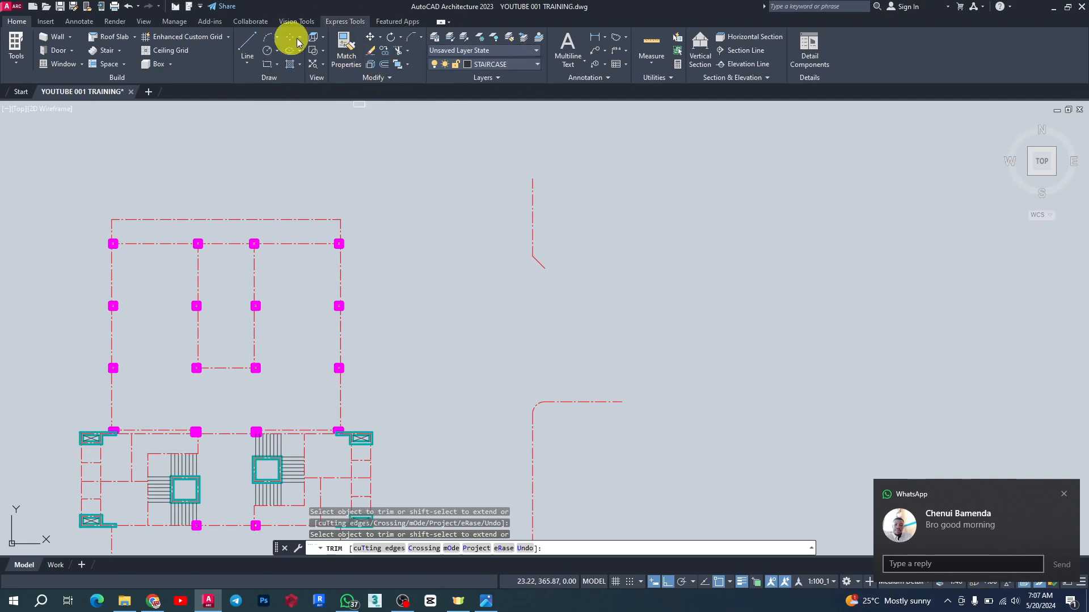
scroll(416, 284, down, 6)
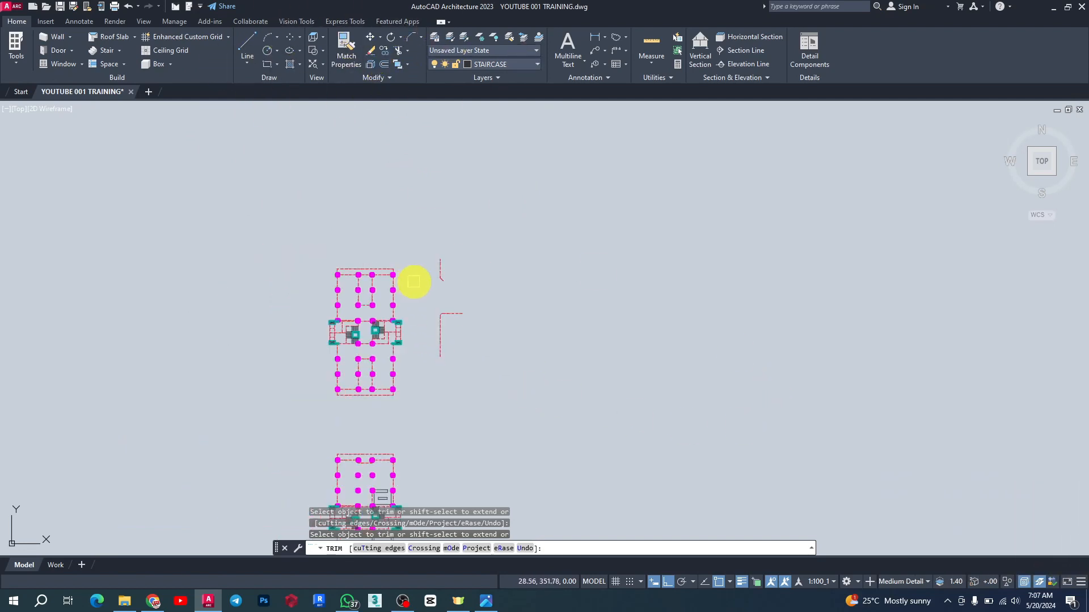
End the trimming and erase all the remaining sample lines beside the floor plan.
key(Escape)
click(503, 205)
click(426, 389)
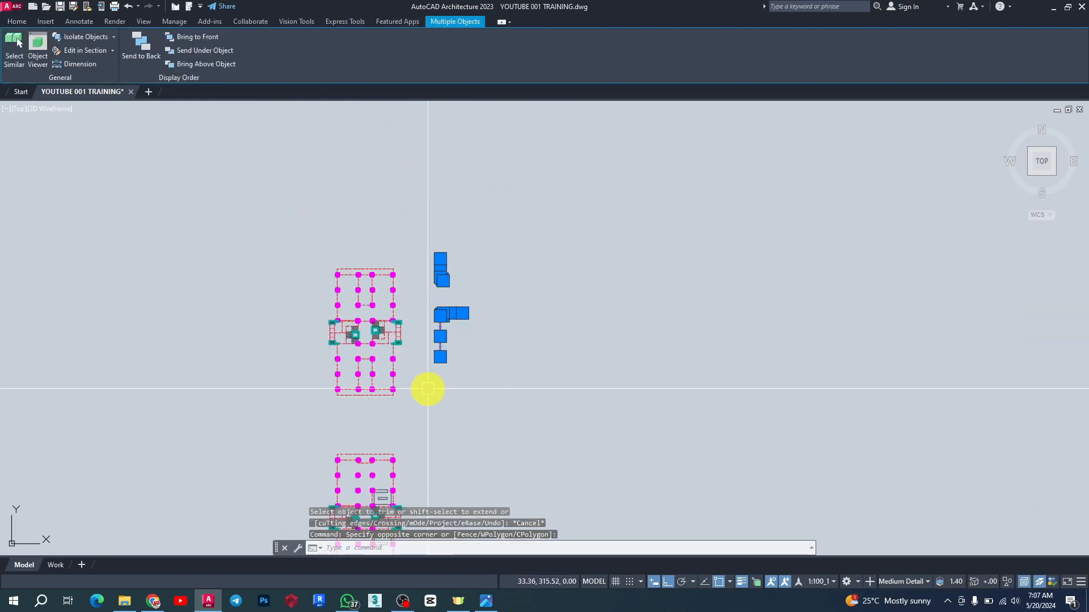
key(Delete)
Move all five floor plans together from a base point just outside the lowest plan's lower-left corner to the origin 0,0.
scroll(431, 389, down, 3)
scroll(358, 363, up, 2)
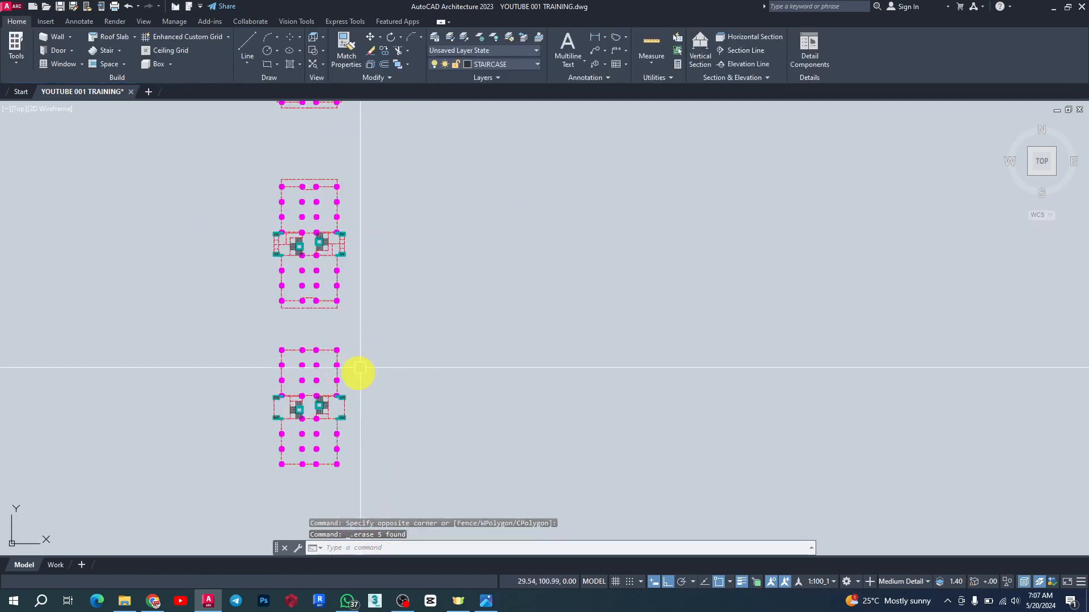
scroll(263, 299, down, 2)
click(214, 138)
click(401, 394)
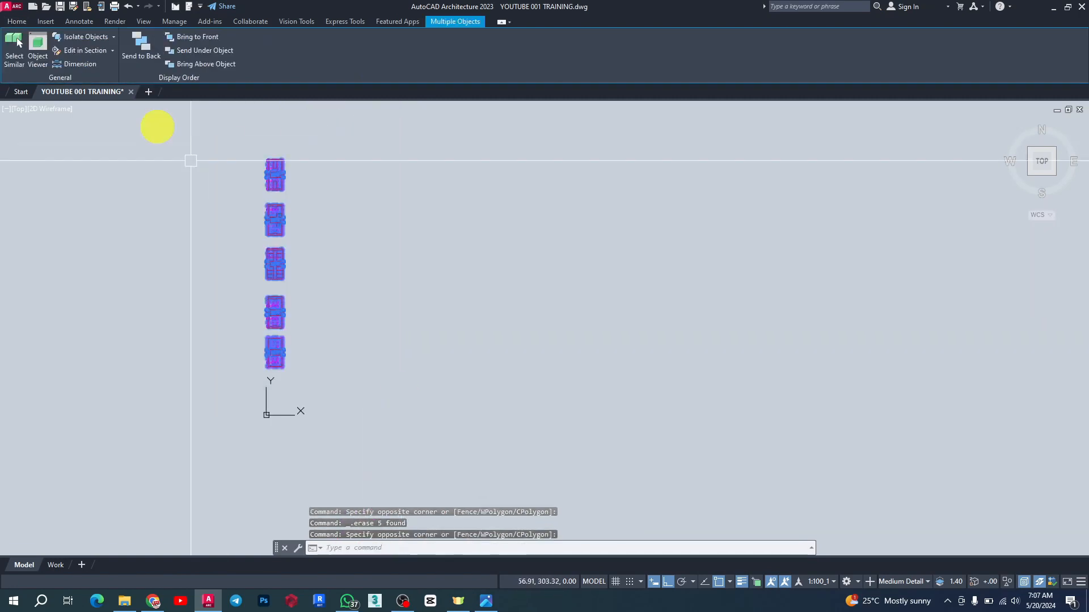
click(19, 24)
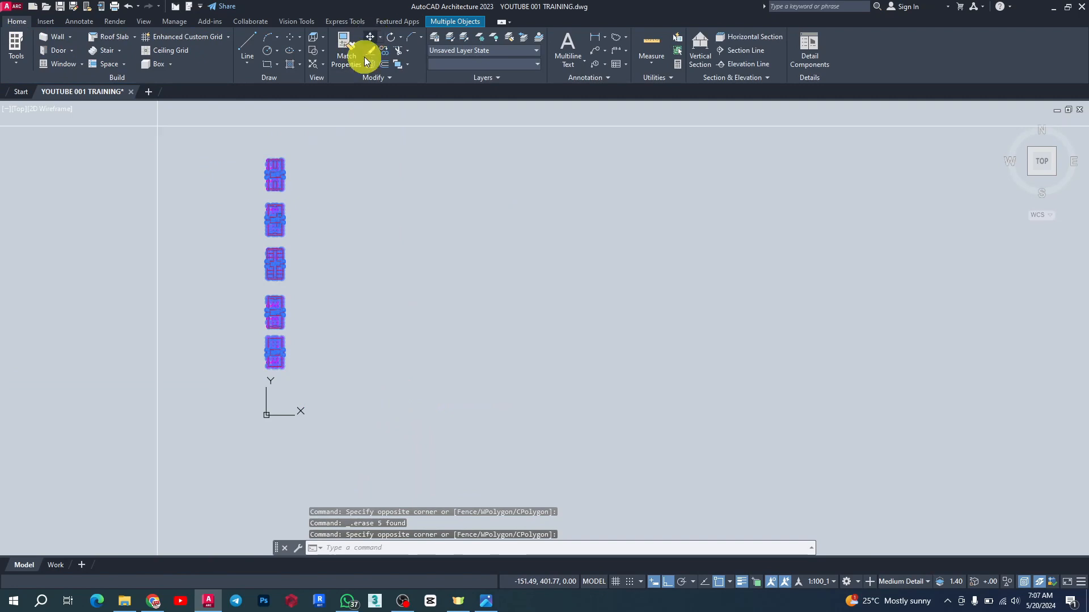
click(369, 37)
scroll(261, 369, up, 2)
scroll(262, 369, up, 4)
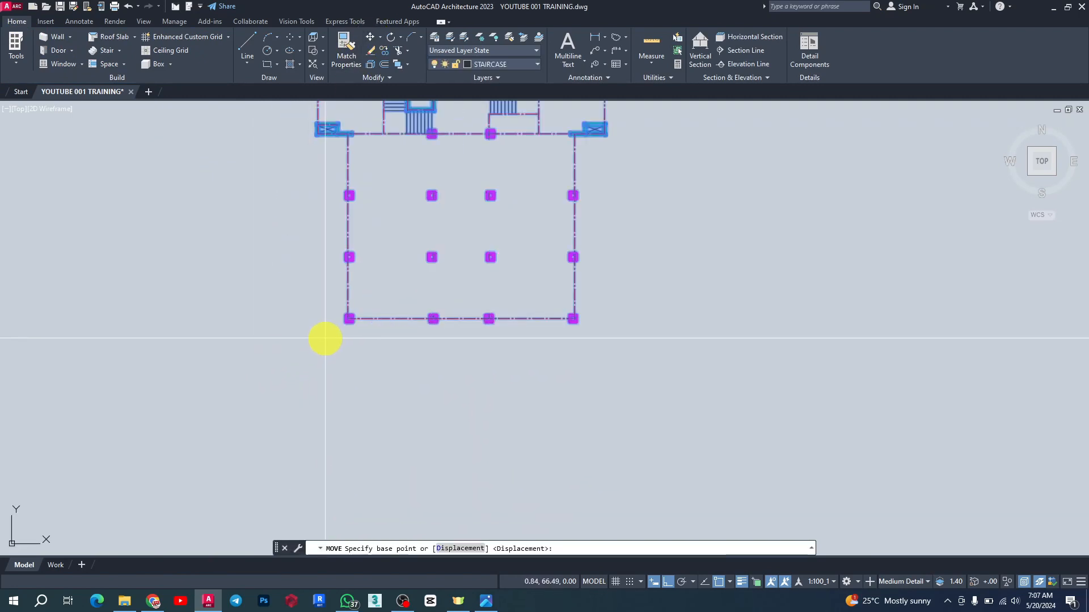
click(297, 354)
scroll(461, 167, down, 5)
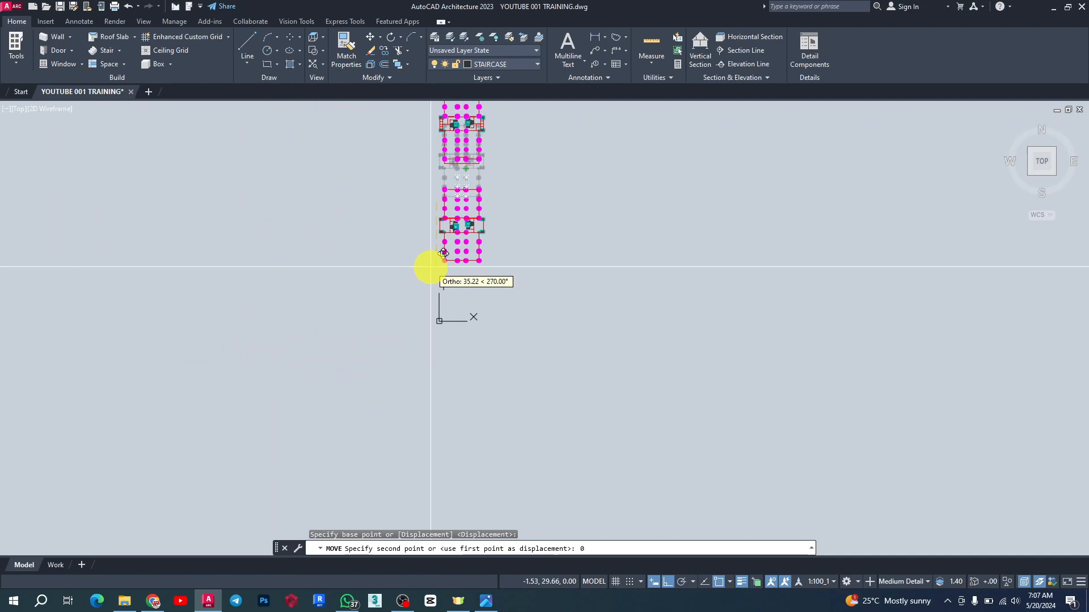
key(Return)
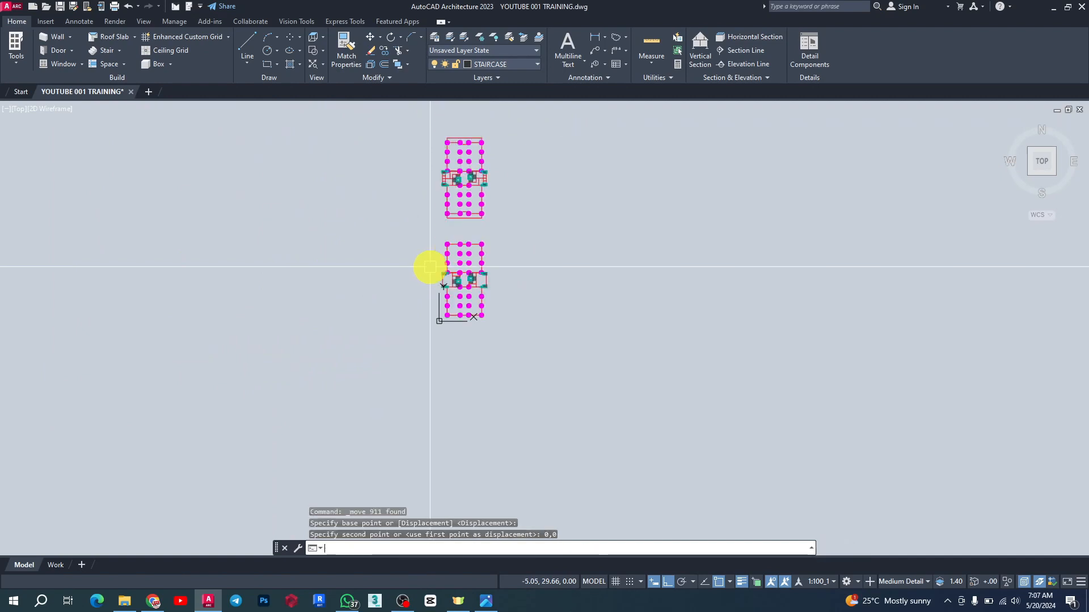
Examine the moved floor plans, from the lowest plan's position at the origin to the stair cores and columns of the plan above.
scroll(431, 312, up, 5)
scroll(429, 316, up, 6)
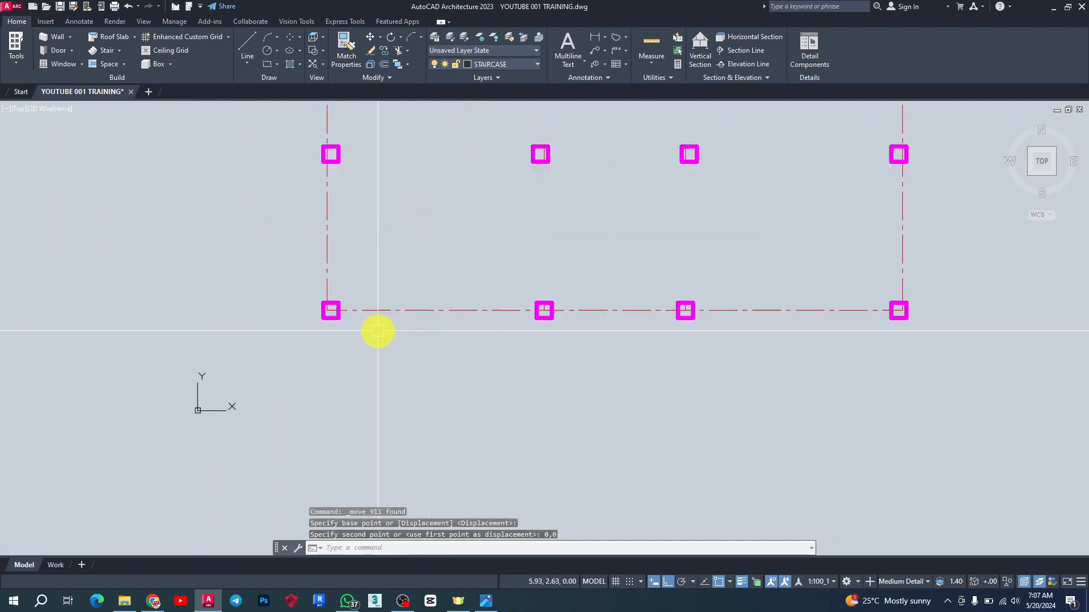
scroll(408, 356, down, 8)
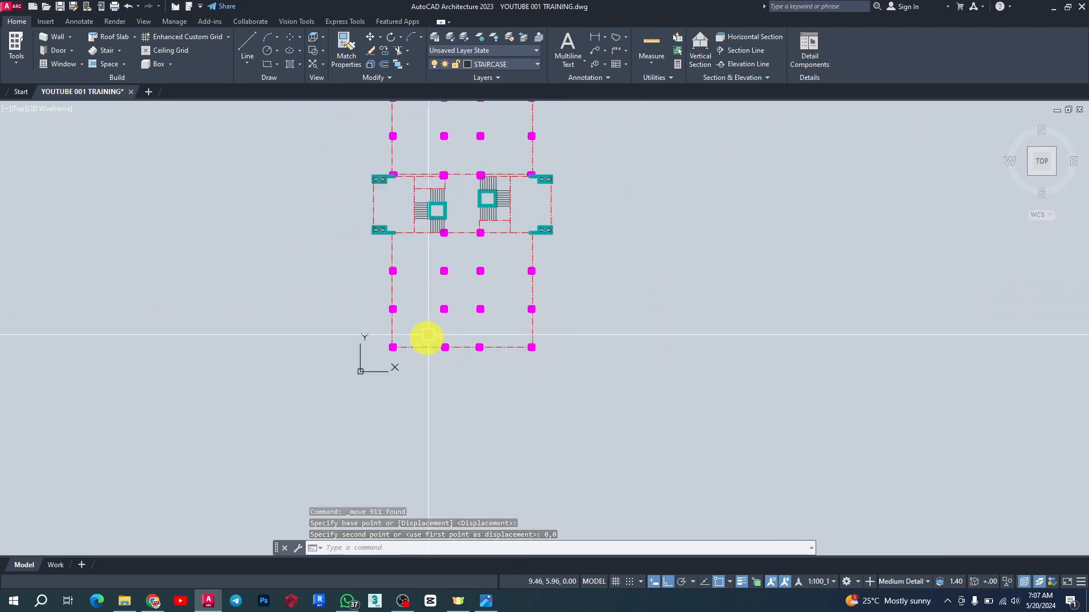
scroll(402, 270, up, 5)
scroll(402, 271, up, 2)
scroll(382, 365, down, 8)
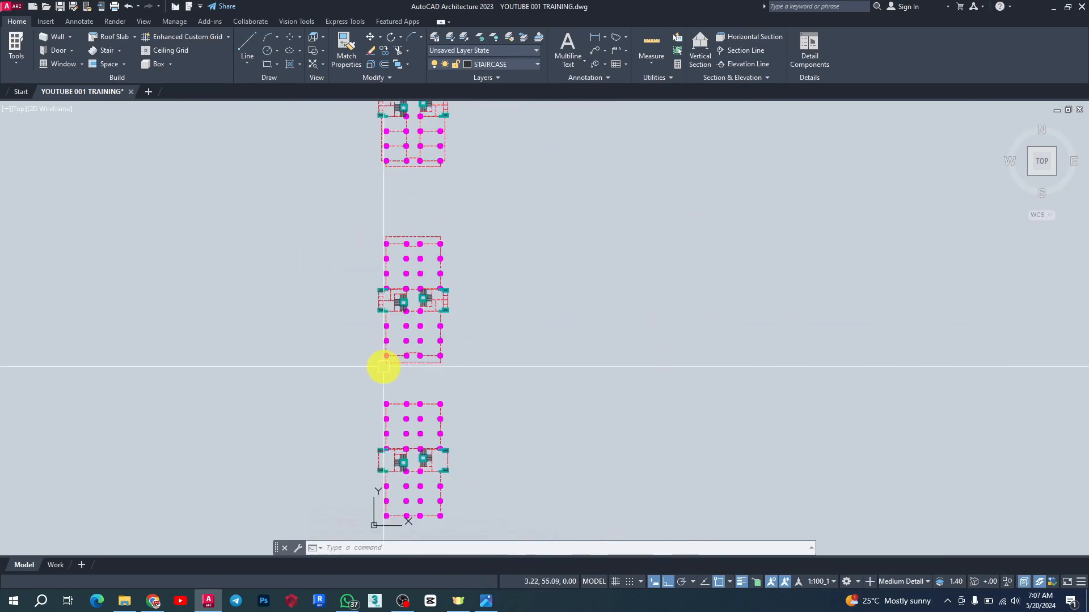
scroll(431, 374, up, 2)
scroll(431, 376, up, 4)
scroll(355, 221, down, 5)
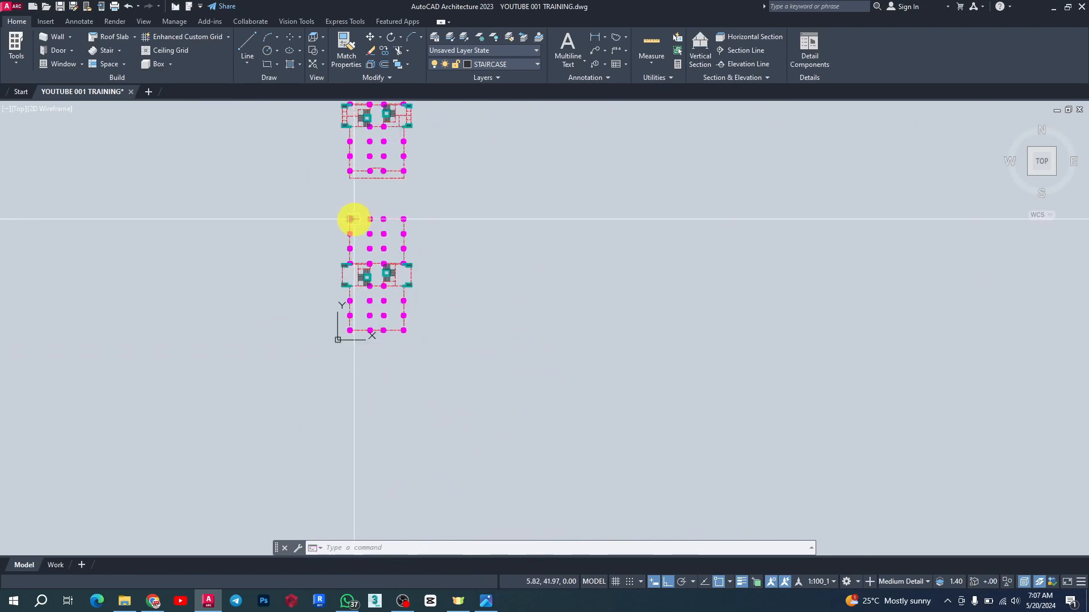
scroll(376, 291, up, 6)
scroll(508, 244, down, 6)
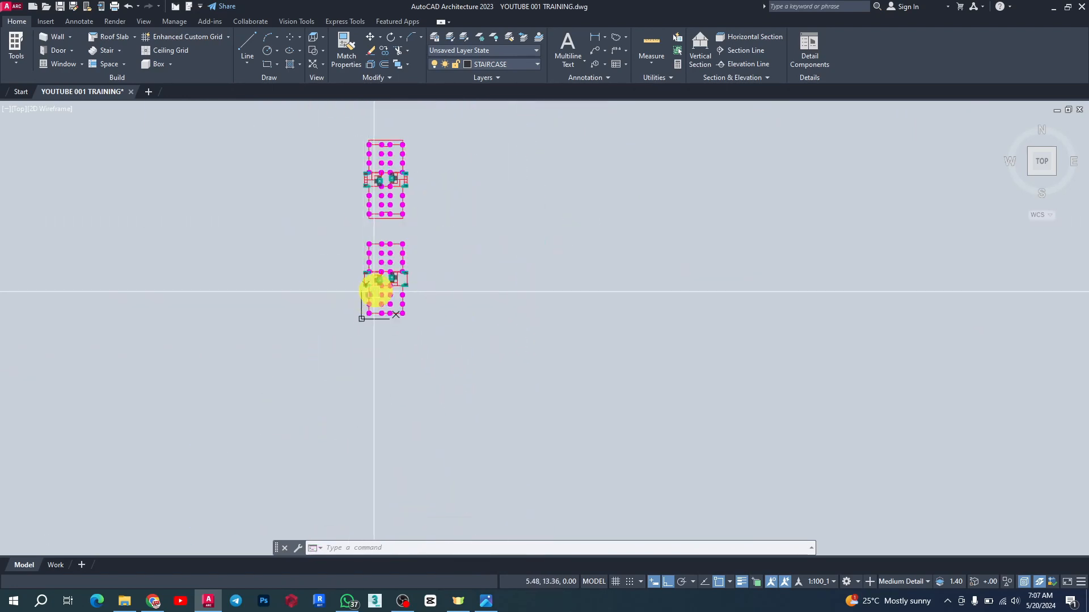
scroll(393, 151, up, 6)
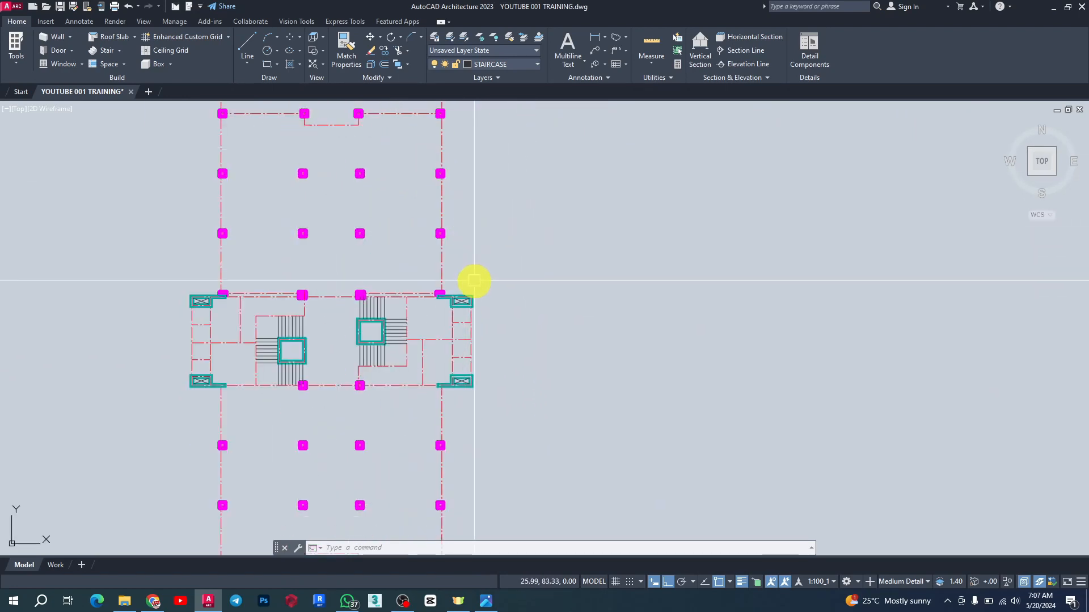
scroll(483, 199, down, 4)
scroll(369, 274, up, 4)
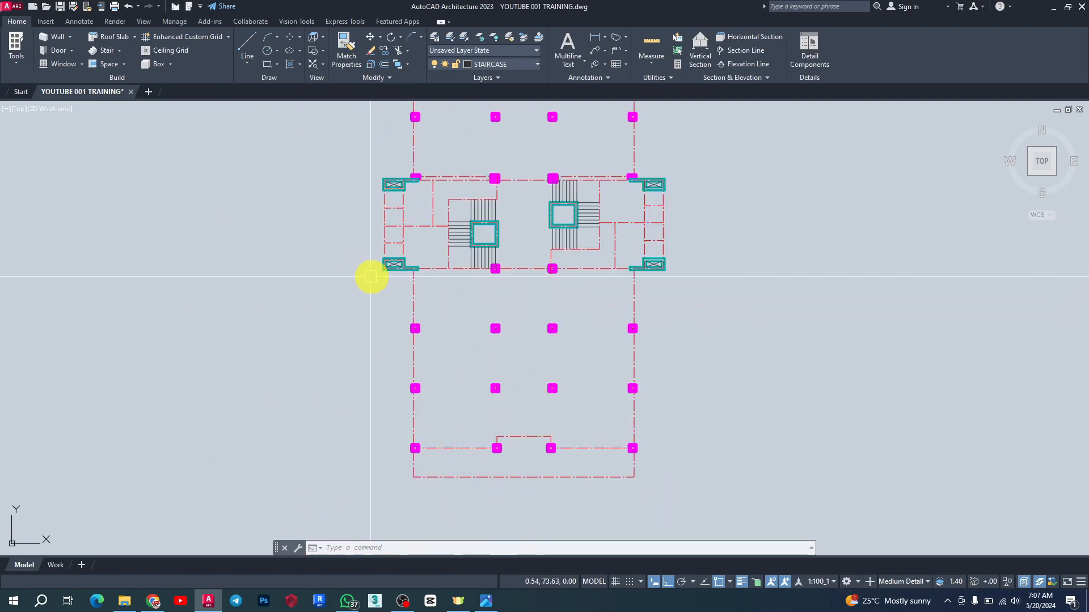
scroll(660, 283, up, 3)
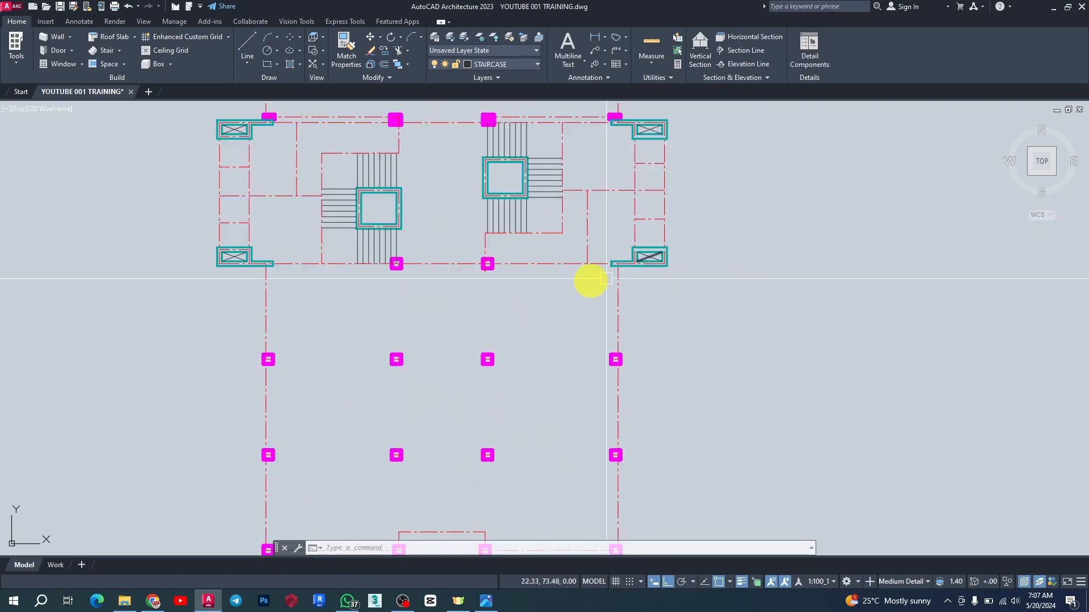
scroll(450, 280, down, 4)
scroll(502, 308, up, 4)
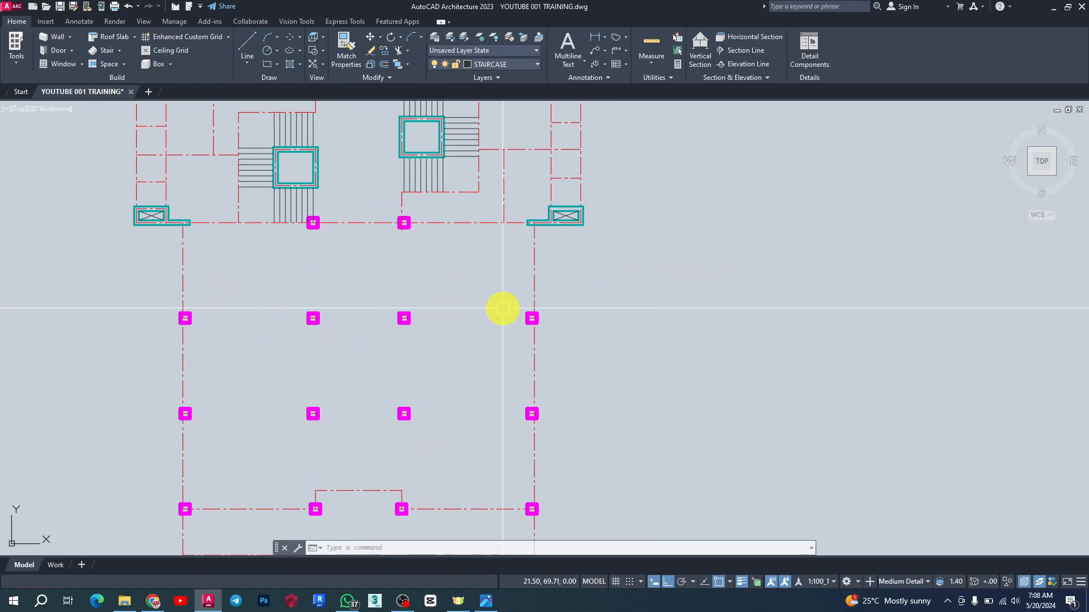
click(131, 606)
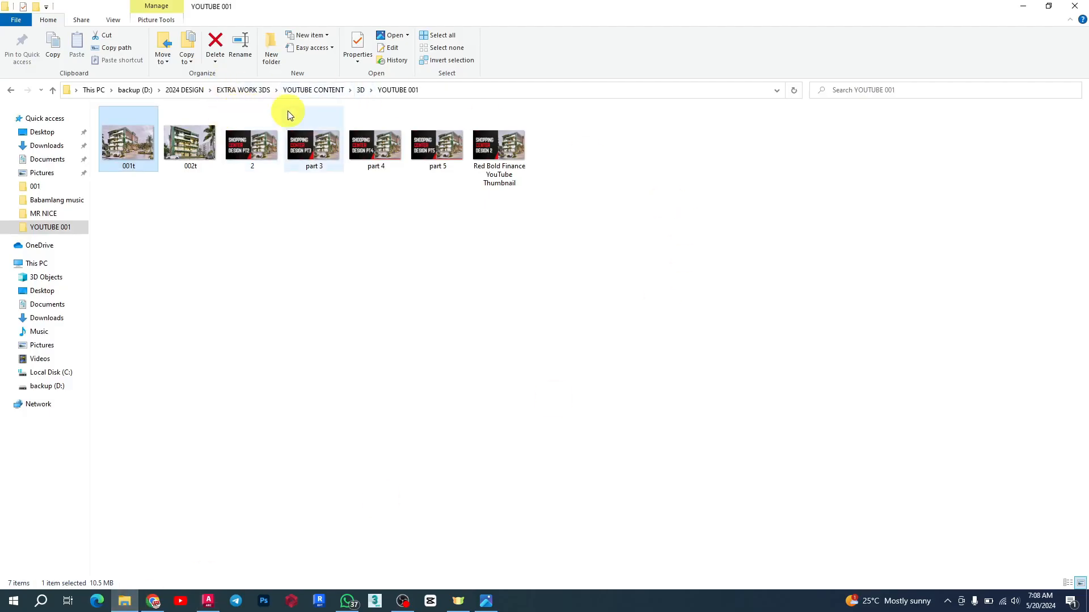
click(1023, 6)
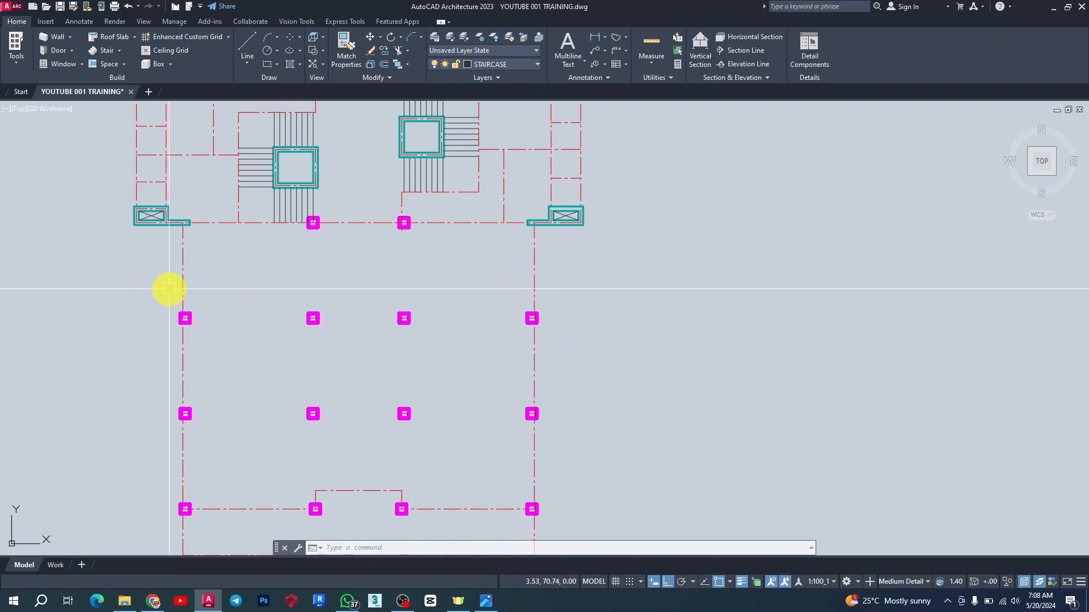
scroll(573, 305, down, 2)
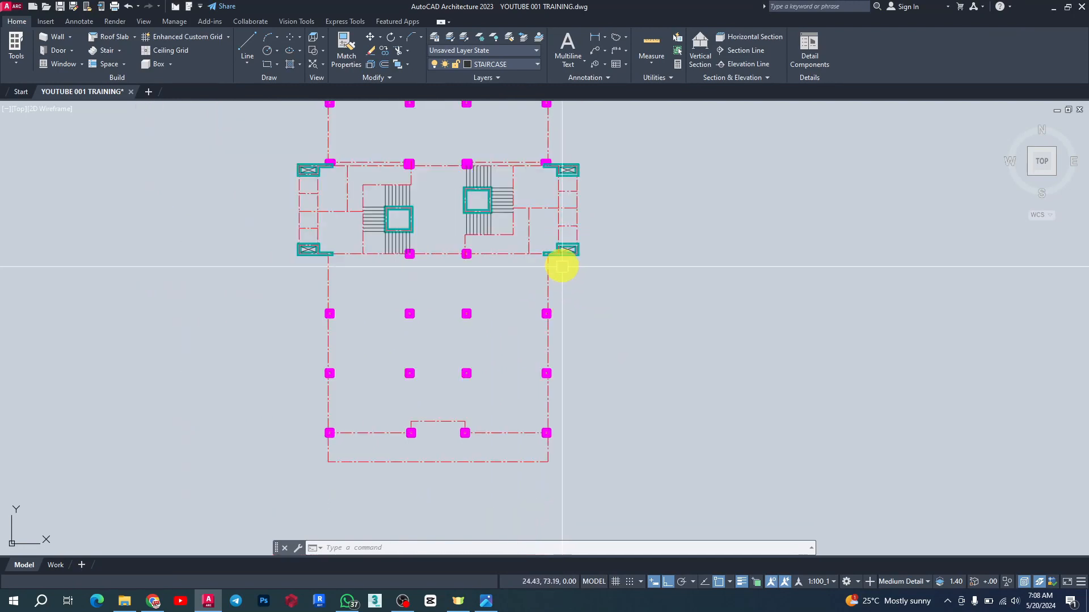
scroll(552, 226, up, 2)
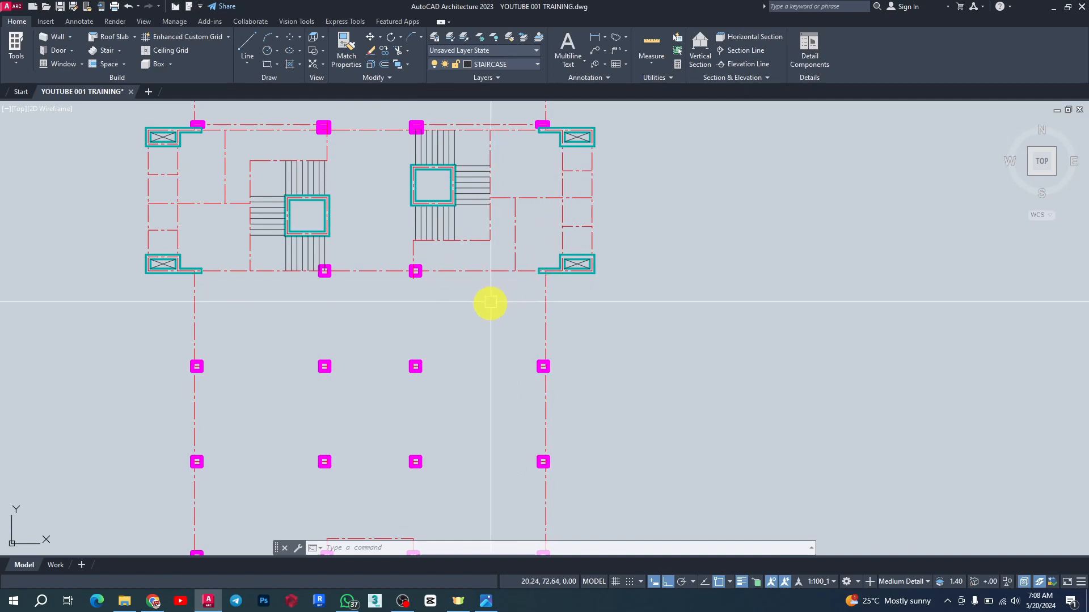
scroll(302, 425, down, 2)
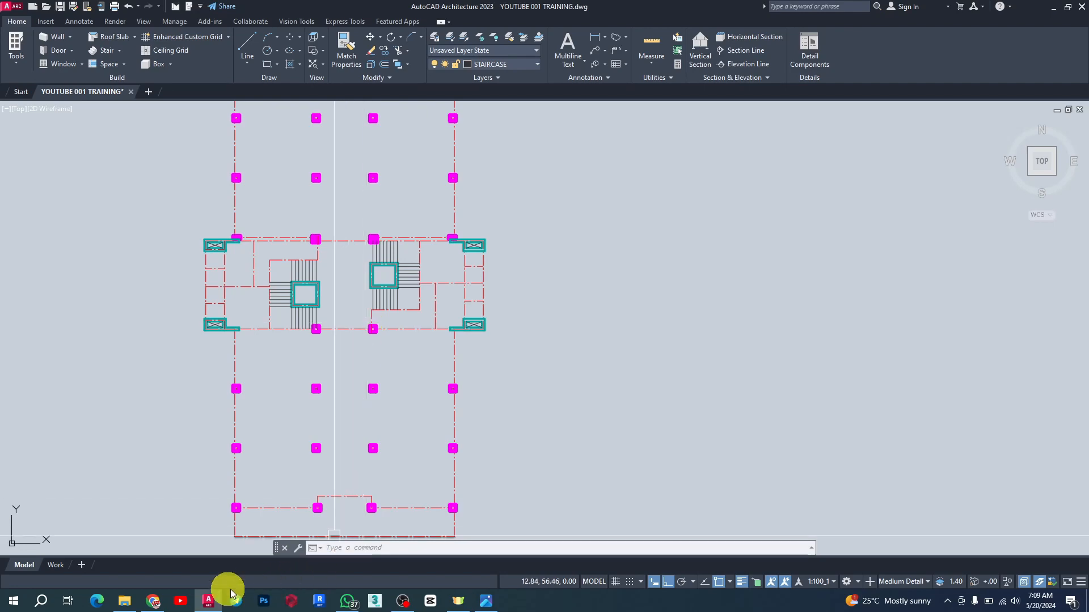
Switch to File Explorer and open the render 001YOU from YOUTUBE CONTENT > SHOOPING CENTER 33 > 3D > YOUTUBE03.
click(126, 602)
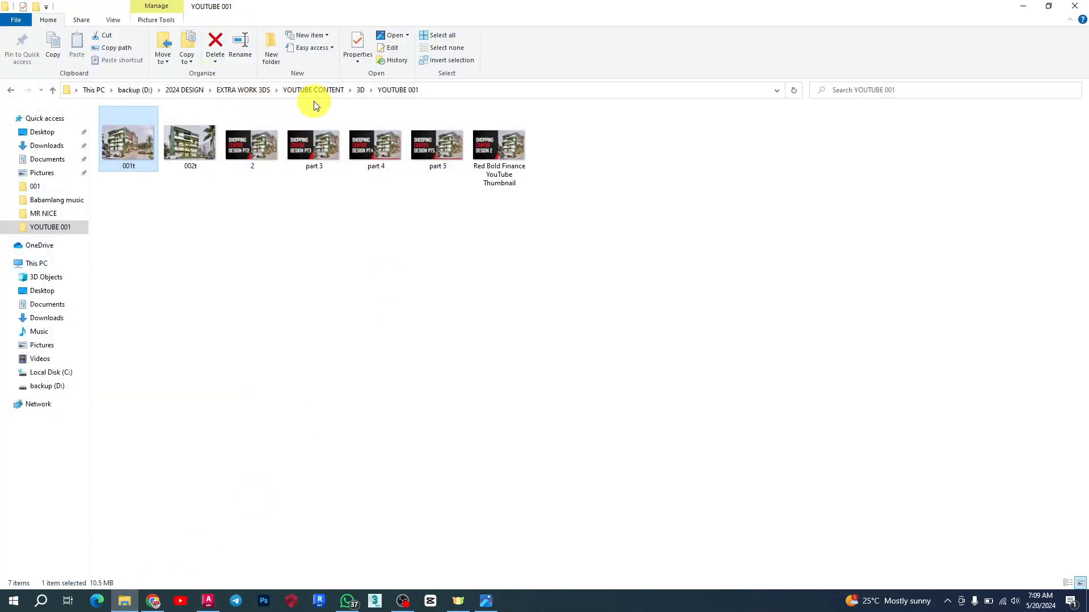
click(299, 93)
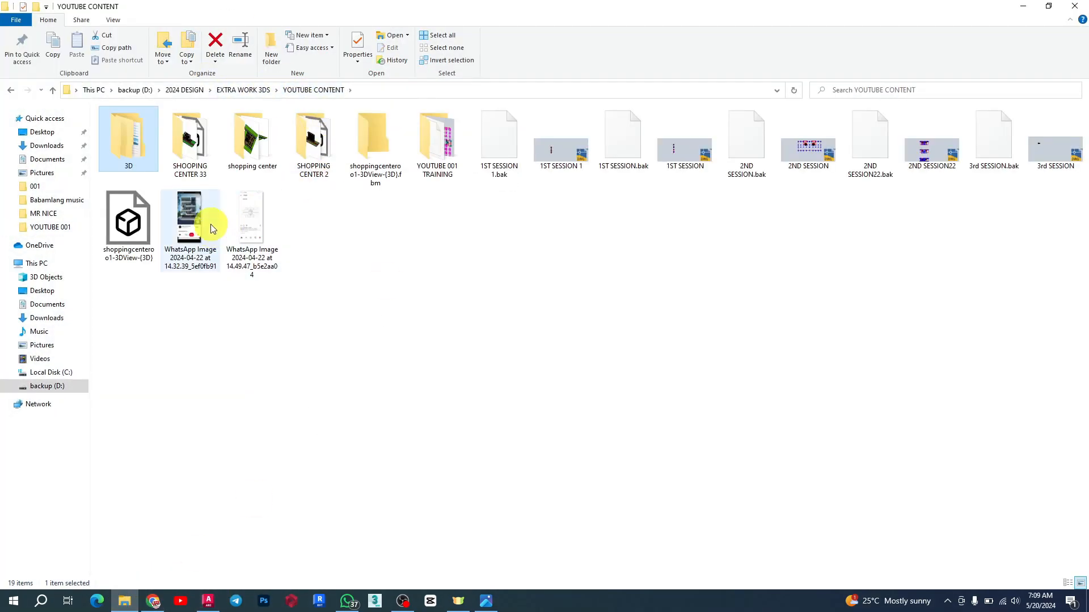
double_click(189, 156)
double_click(129, 127)
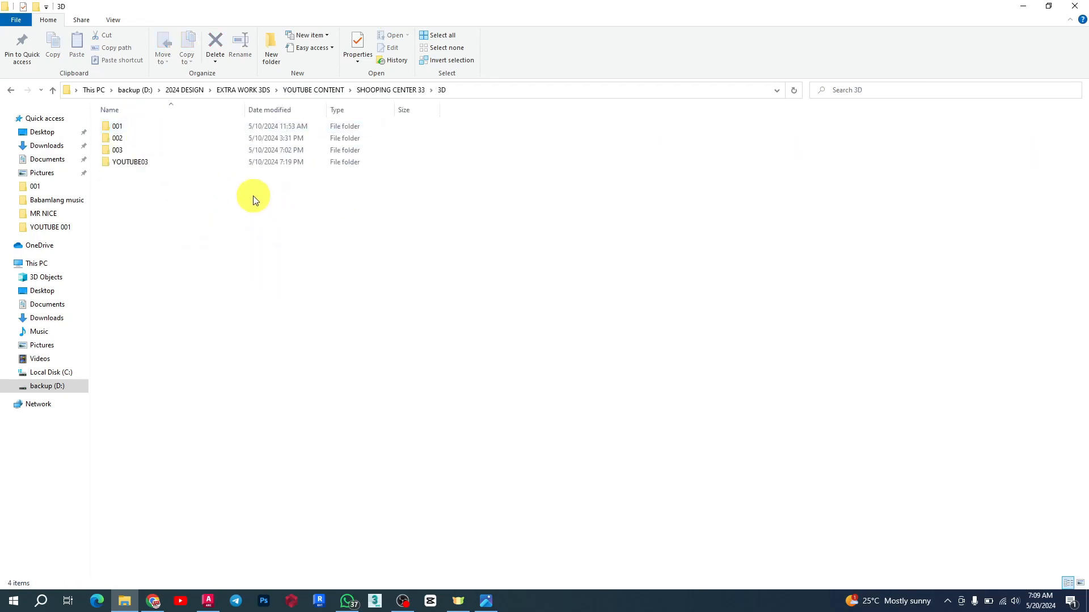
double_click(146, 163)
double_click(140, 143)
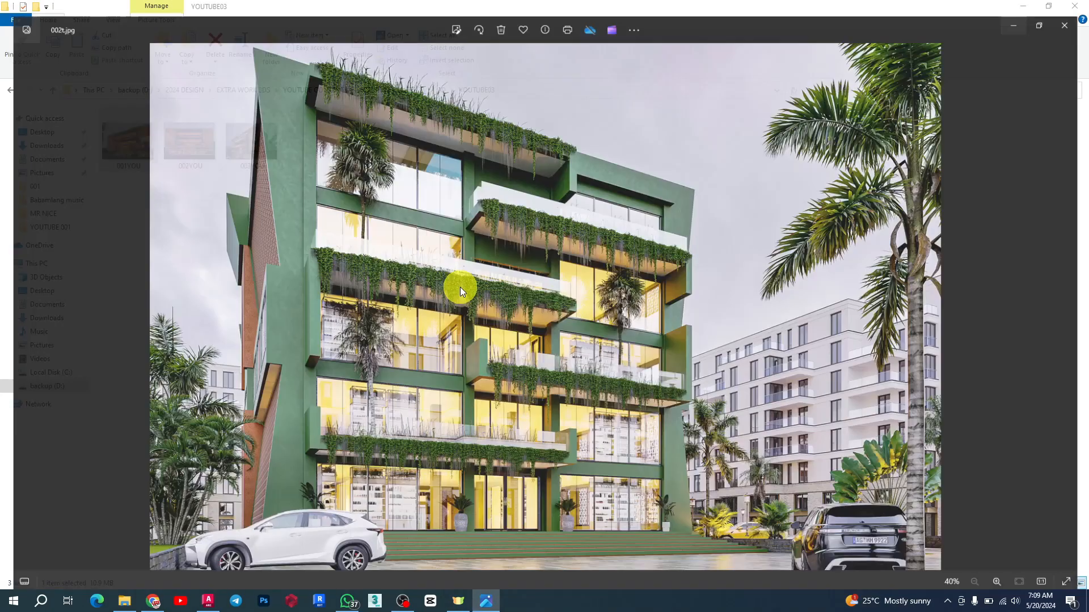
click(691, 46)
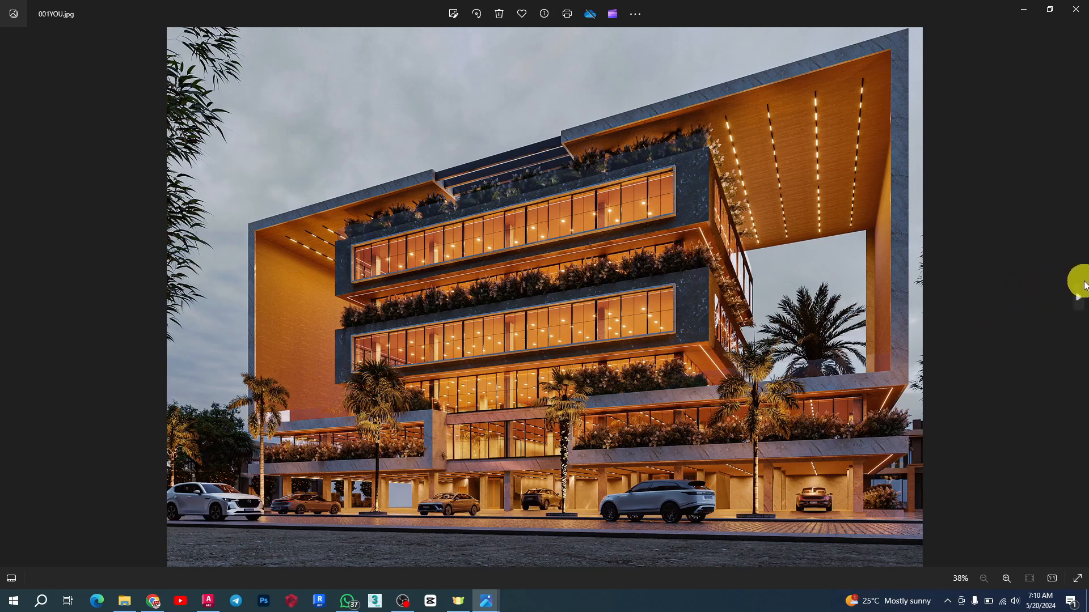
View the renders through 003YOU and the 002t image, and minimize the image viewer.
click(1080, 303)
click(1080, 303)
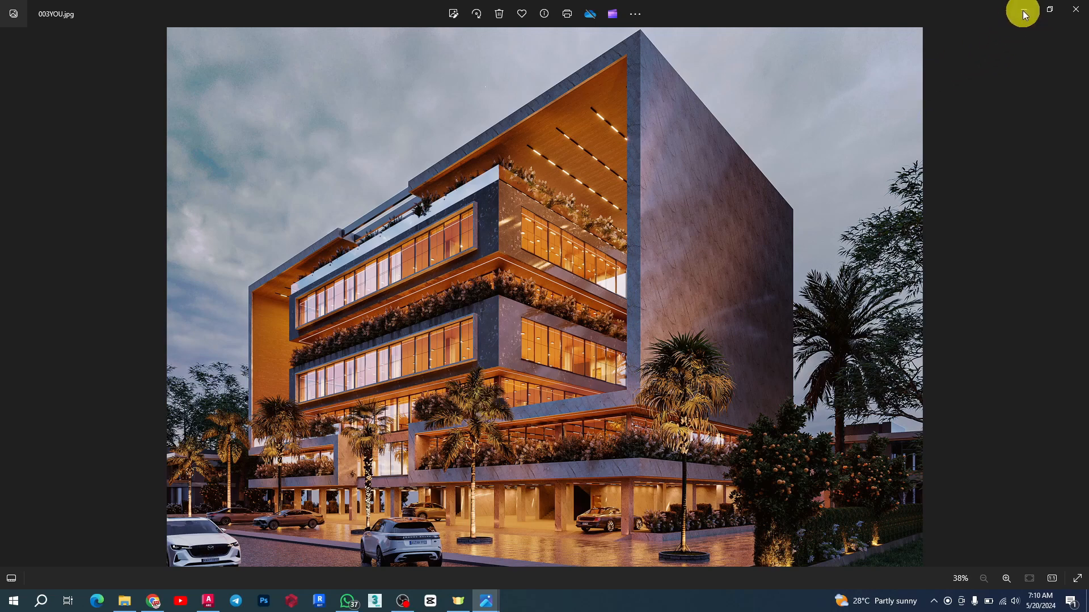
key(Left)
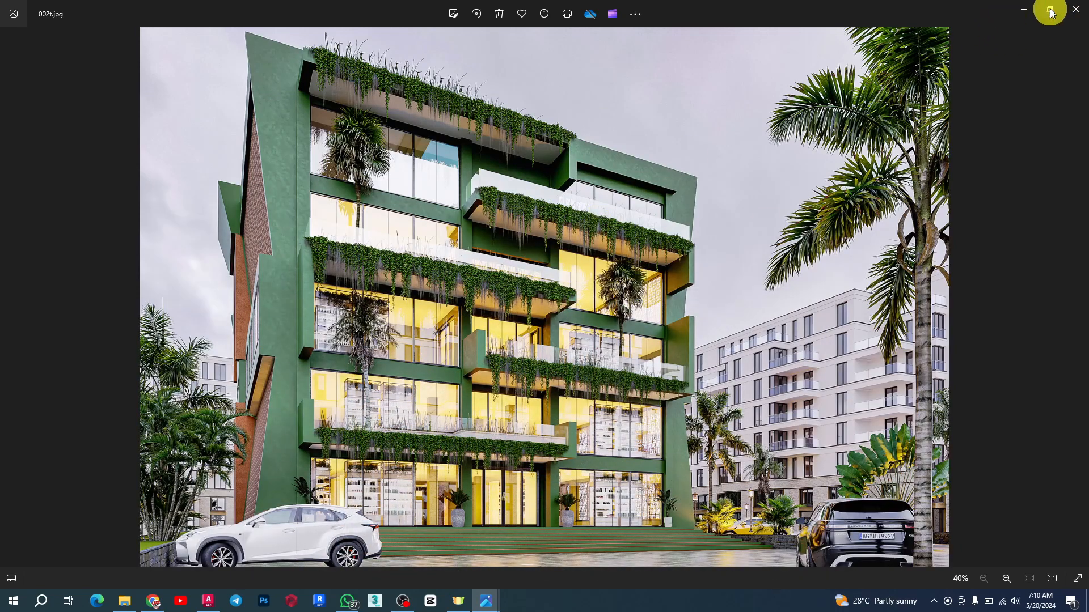
click(1024, 9)
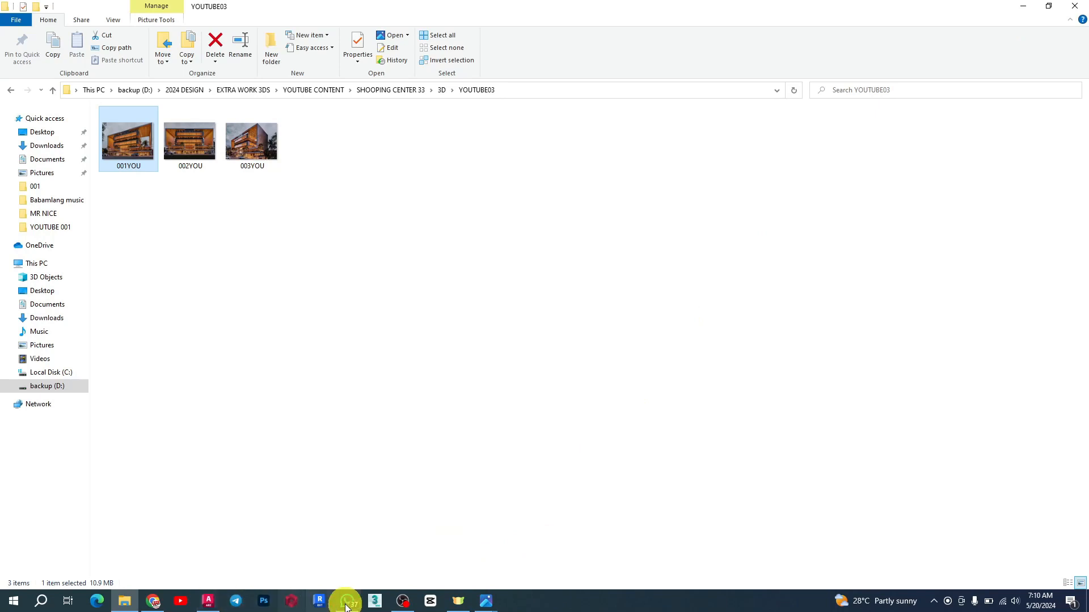
Switch back to AutoCAD and examine the second floor plan from the origin, including its stair cores and column layout.
click(208, 601)
scroll(491, 496, down, 2)
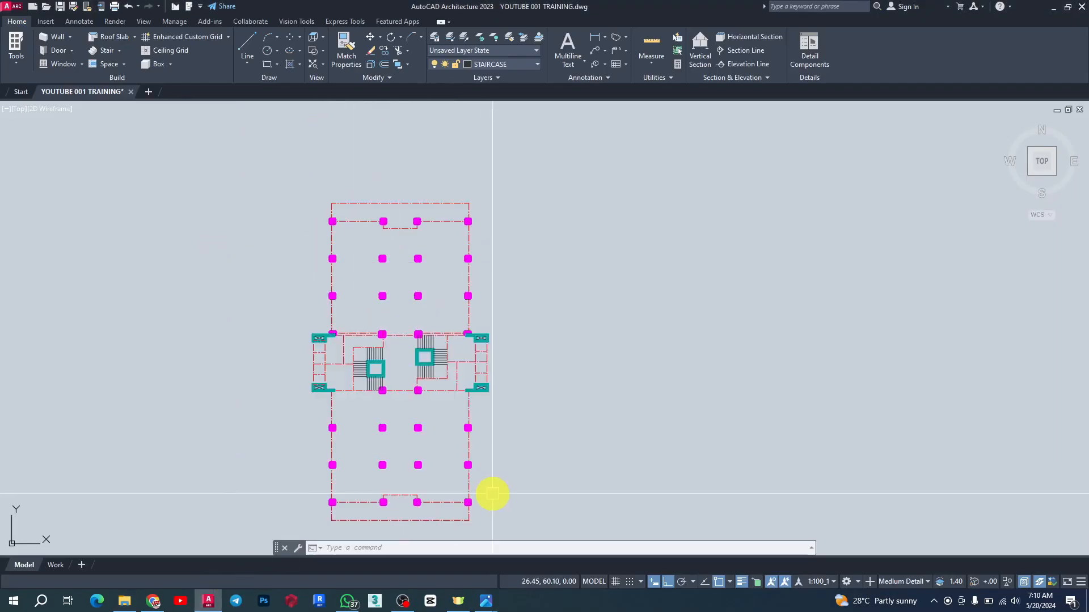
scroll(438, 413, up, 4)
scroll(431, 337, down, 4)
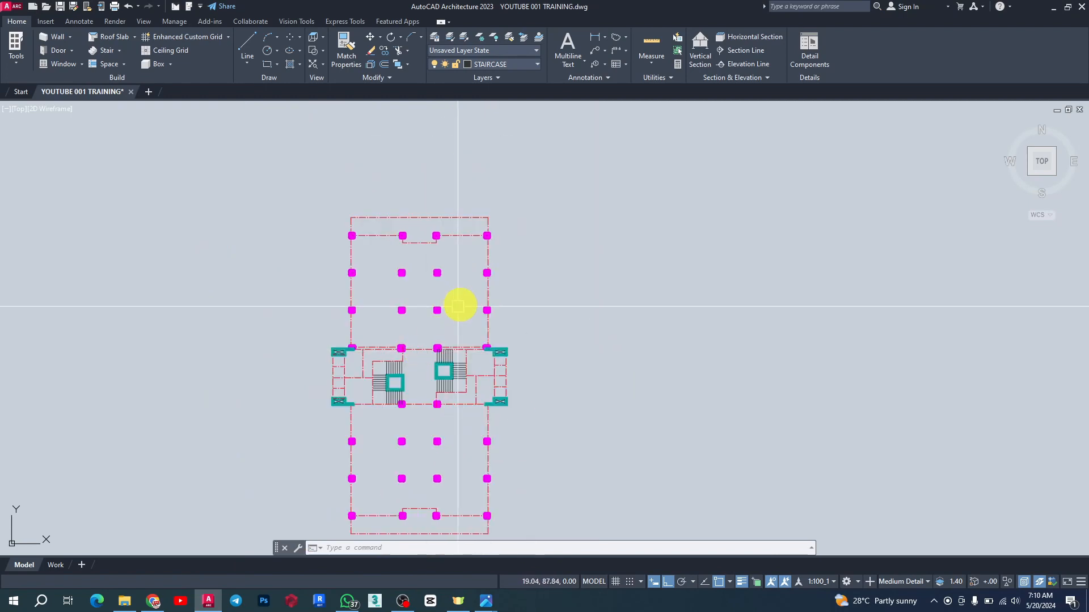
scroll(423, 284, up, 2)
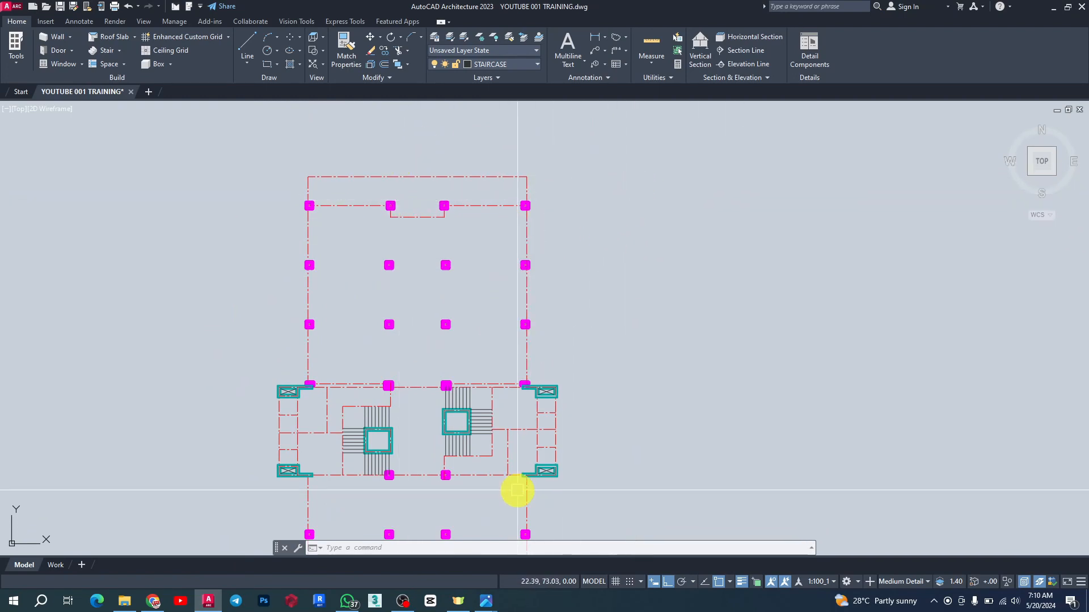
Save the YOUTUBE 001 TRAINING drawing with all five floor plans in view and switch to Revit.
scroll(408, 274, down, 4)
scroll(407, 270, down, 6)
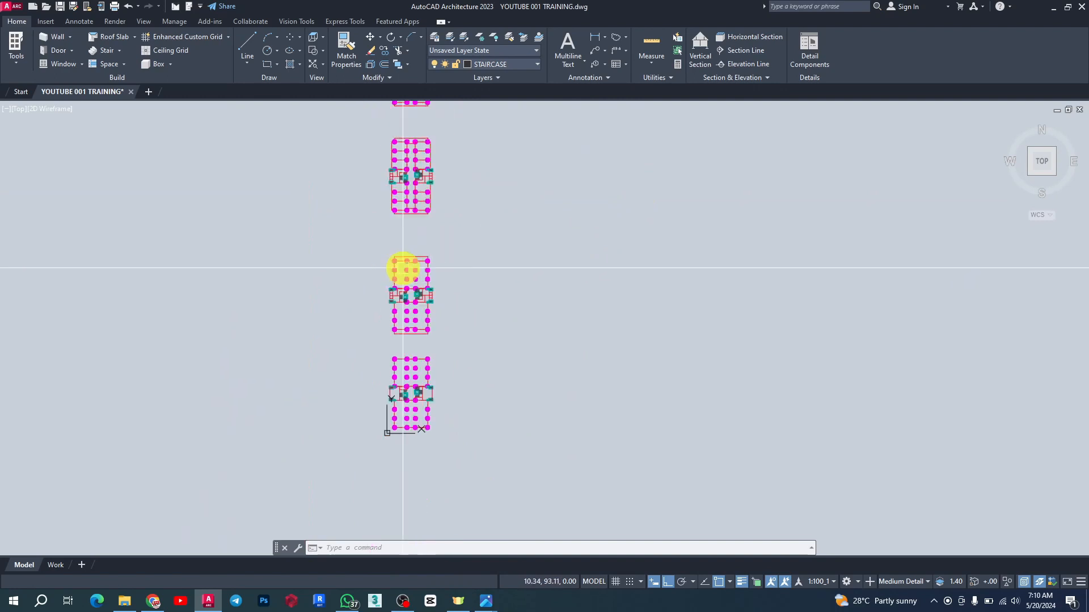
scroll(428, 149, up, 2)
scroll(492, 317, down, 4)
click(59, 6)
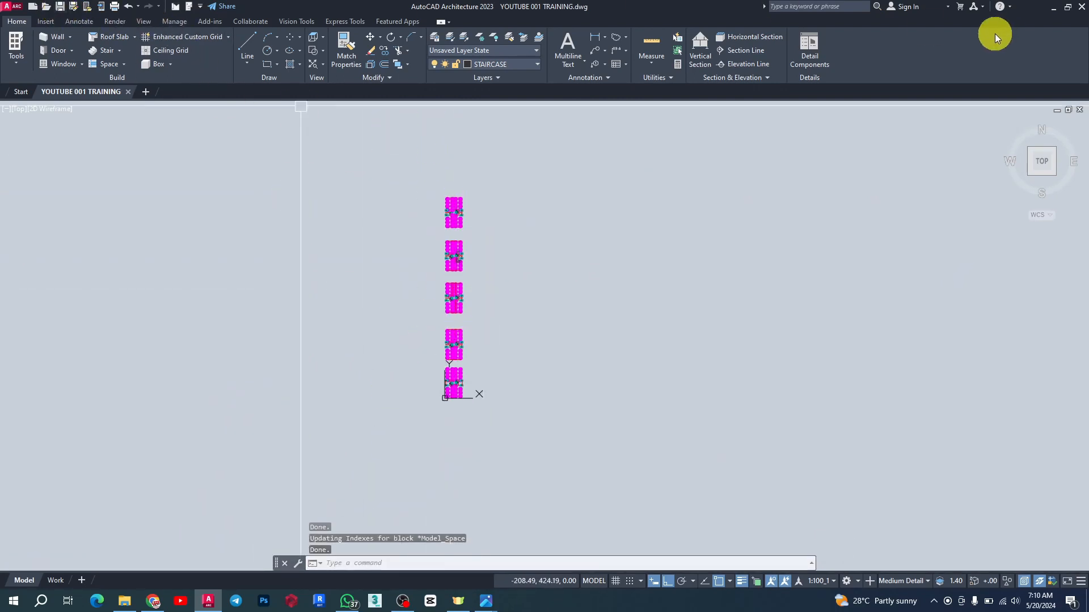
click(317, 603)
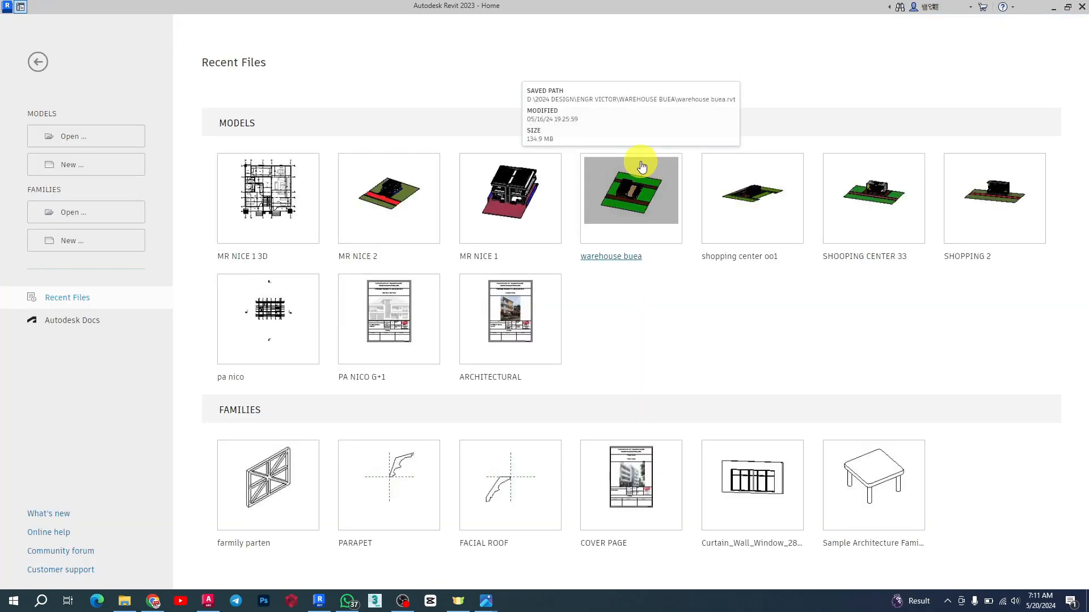
click(72, 168)
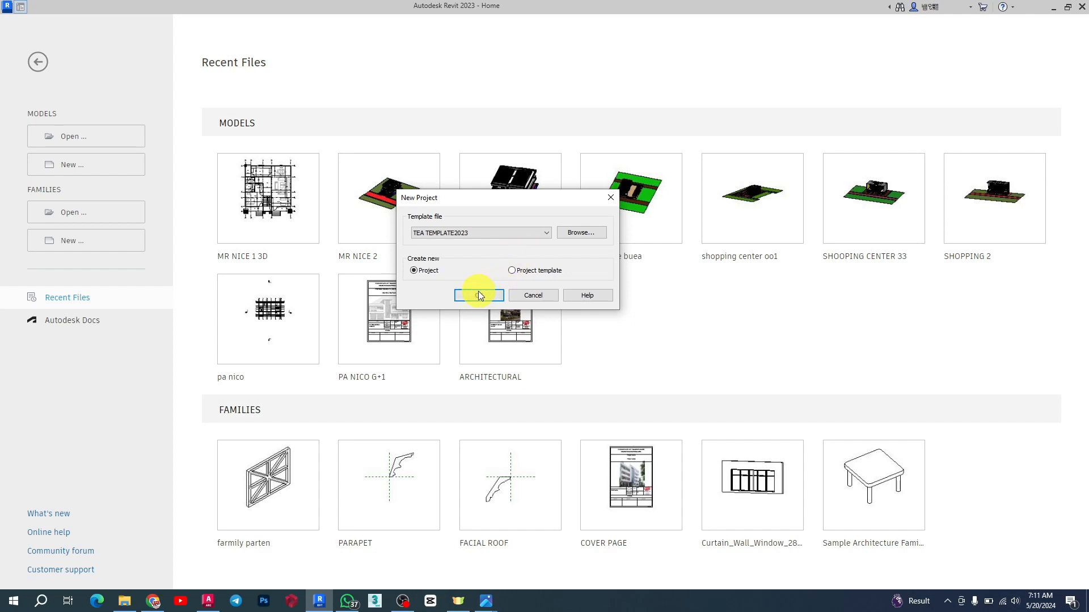
drag(499, 202, 564, 146)
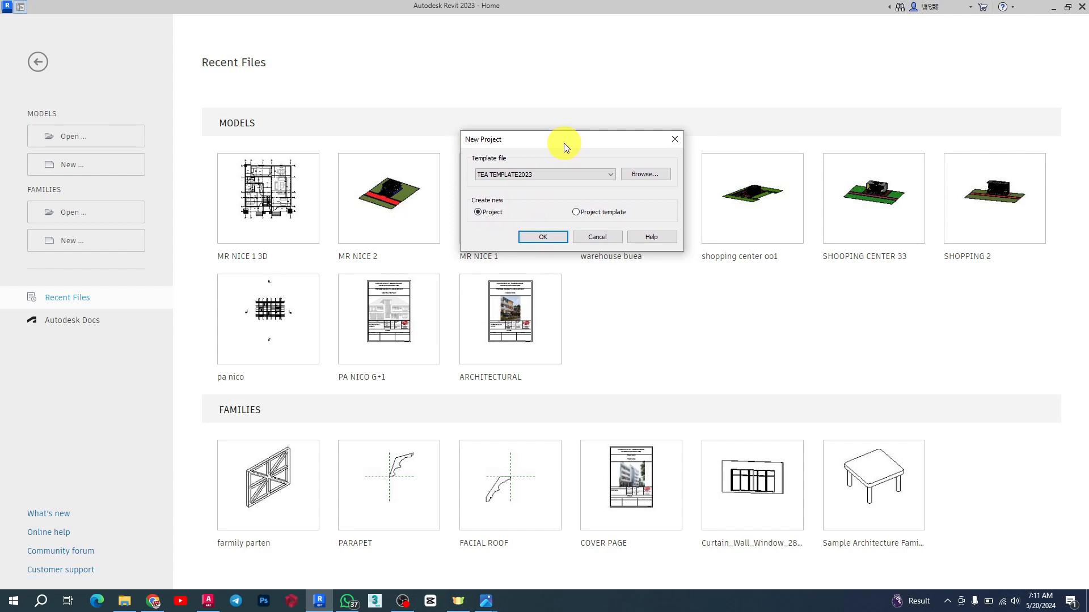
drag(564, 144, 542, 146)
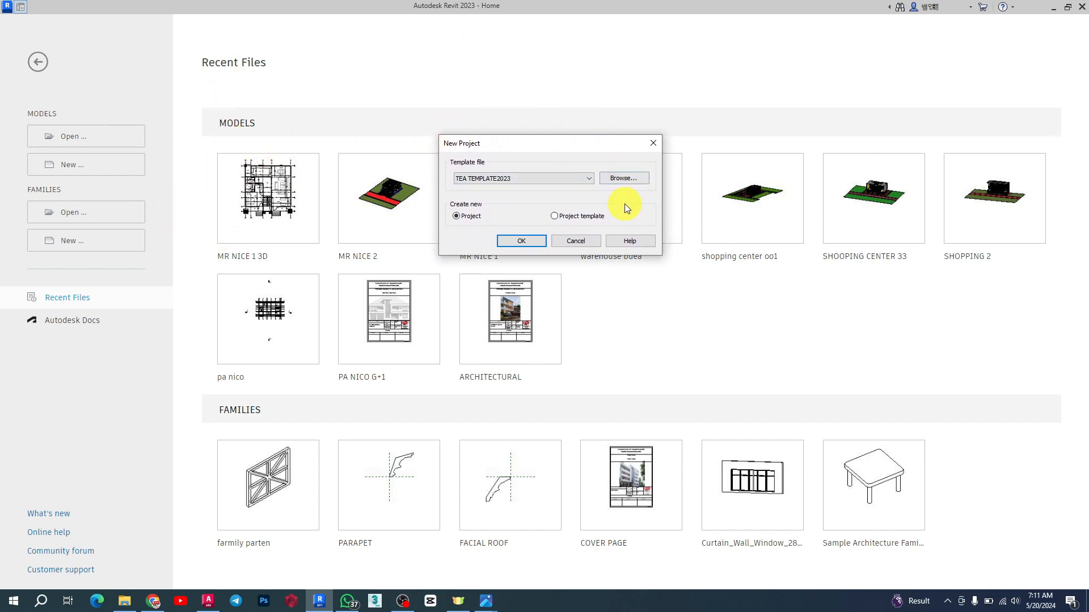
click(652, 144)
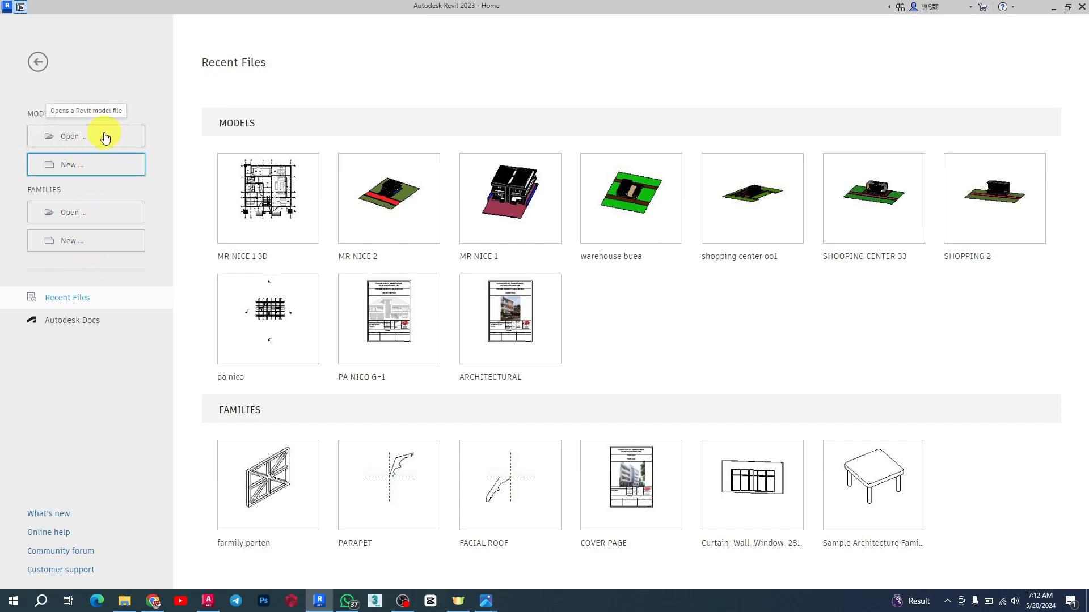
click(92, 170)
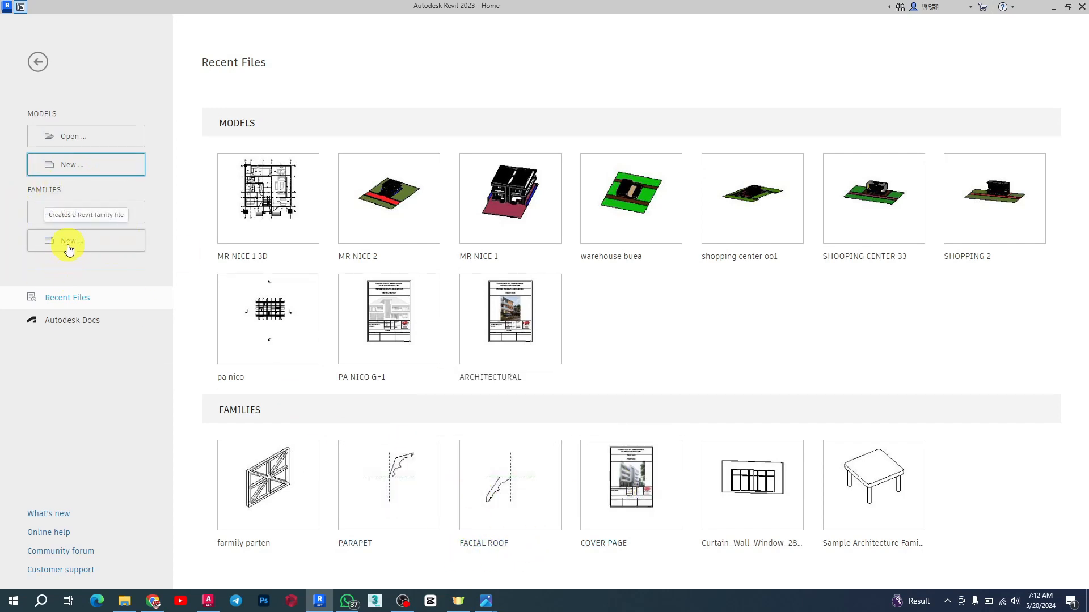
Create a new project from the TEA TEMPLATE2023 template file.
click(74, 171)
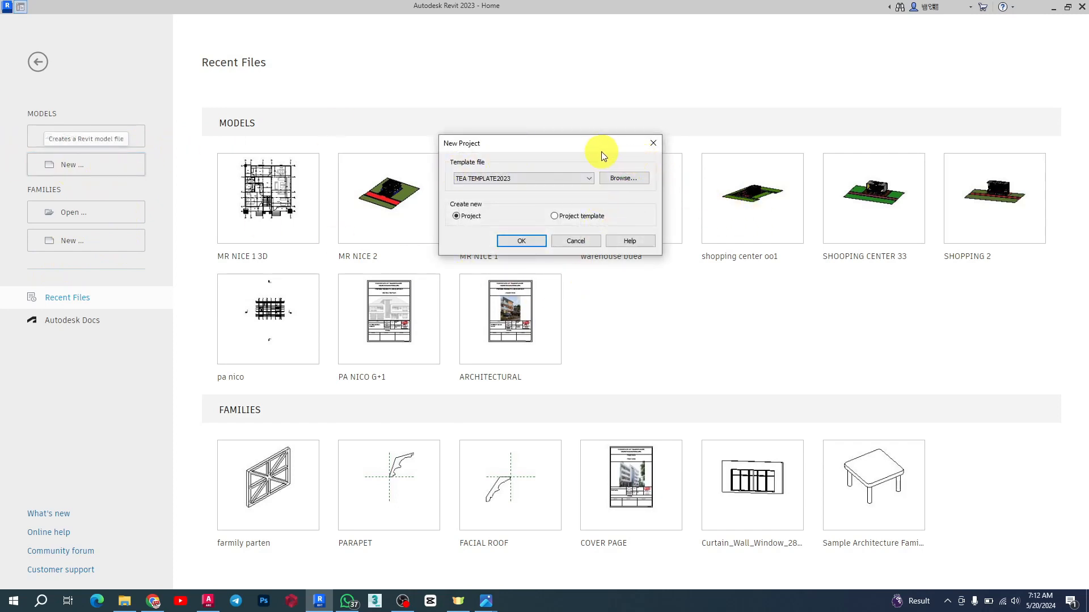
drag(594, 146, 583, 125)
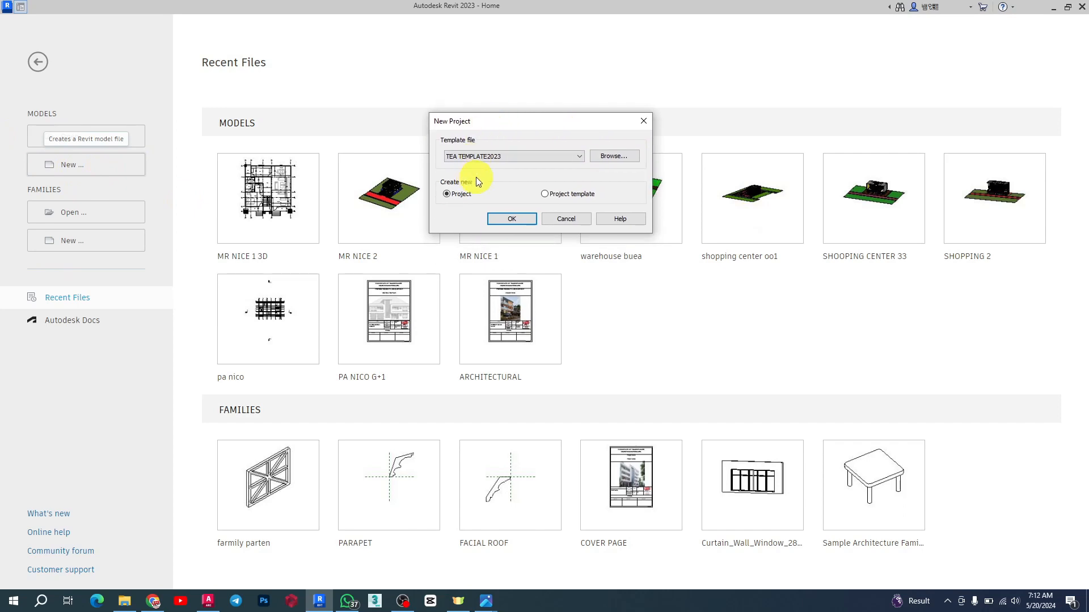
drag(509, 124, 499, 116)
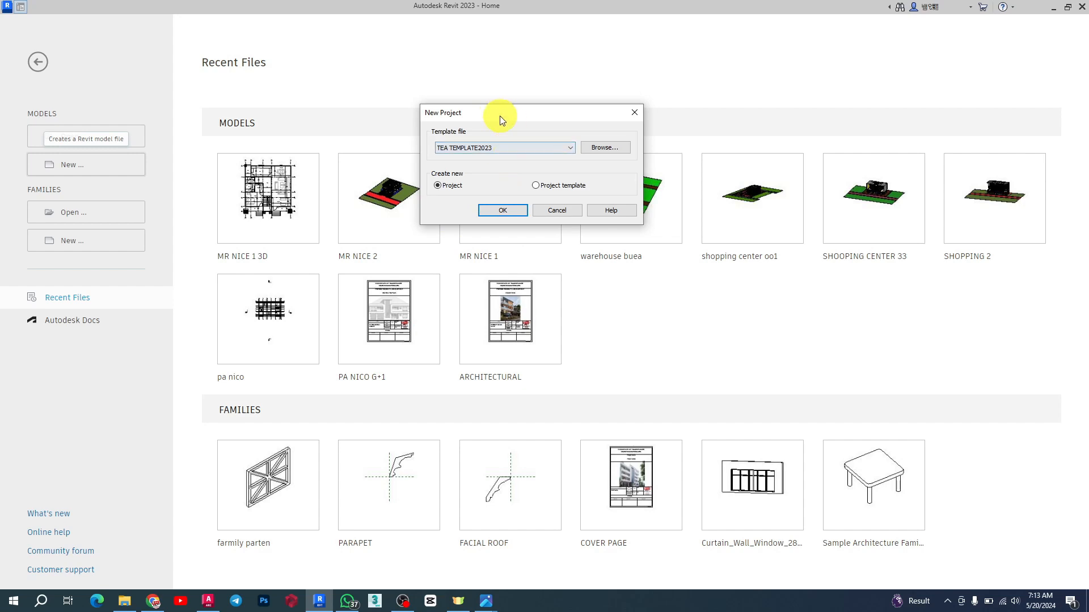
click(484, 148)
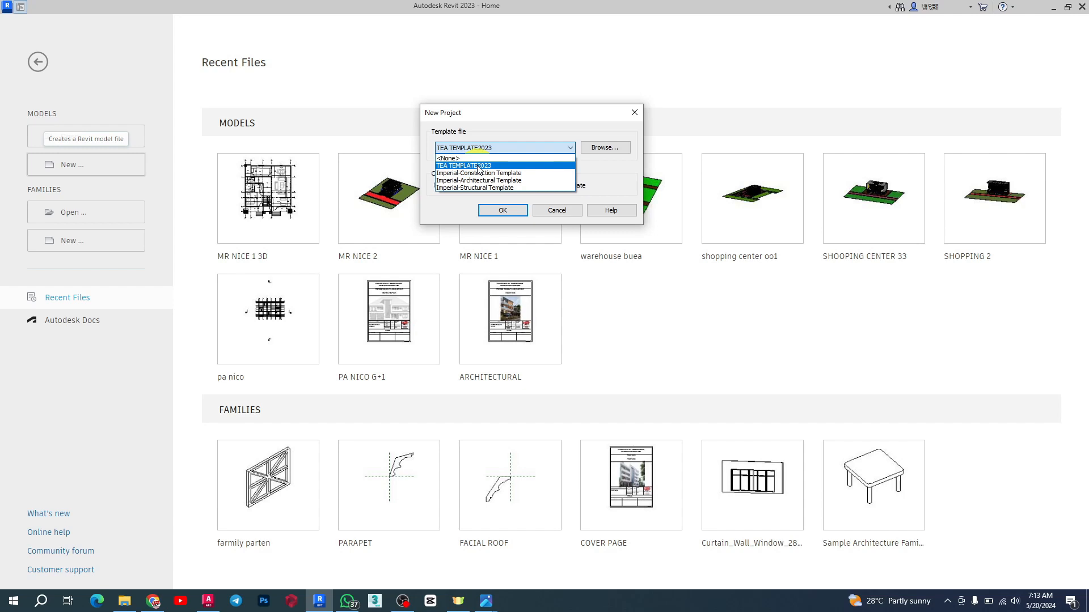
click(495, 148)
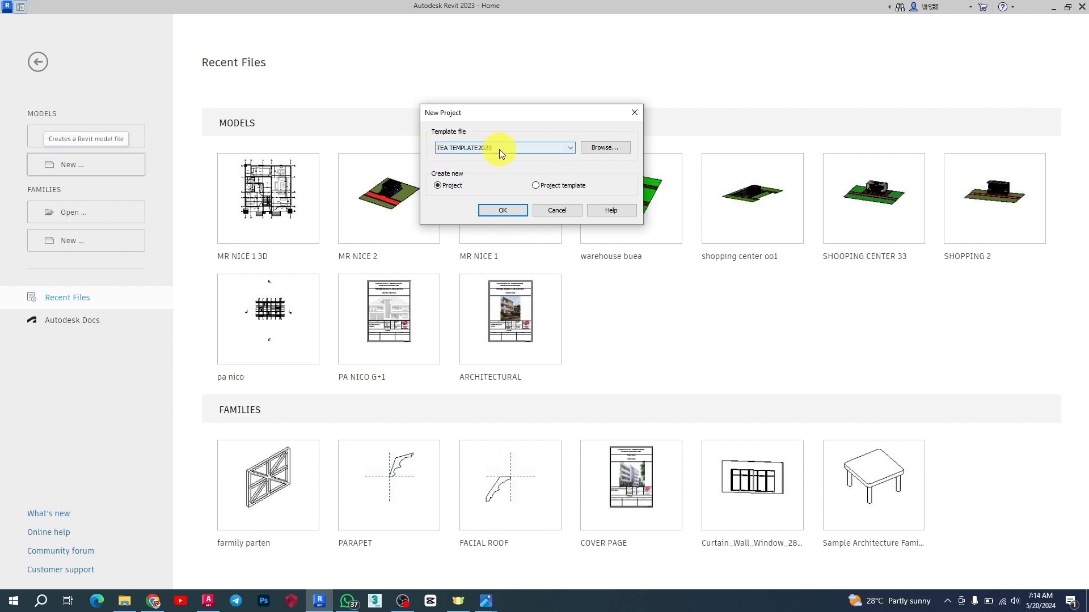
click(507, 212)
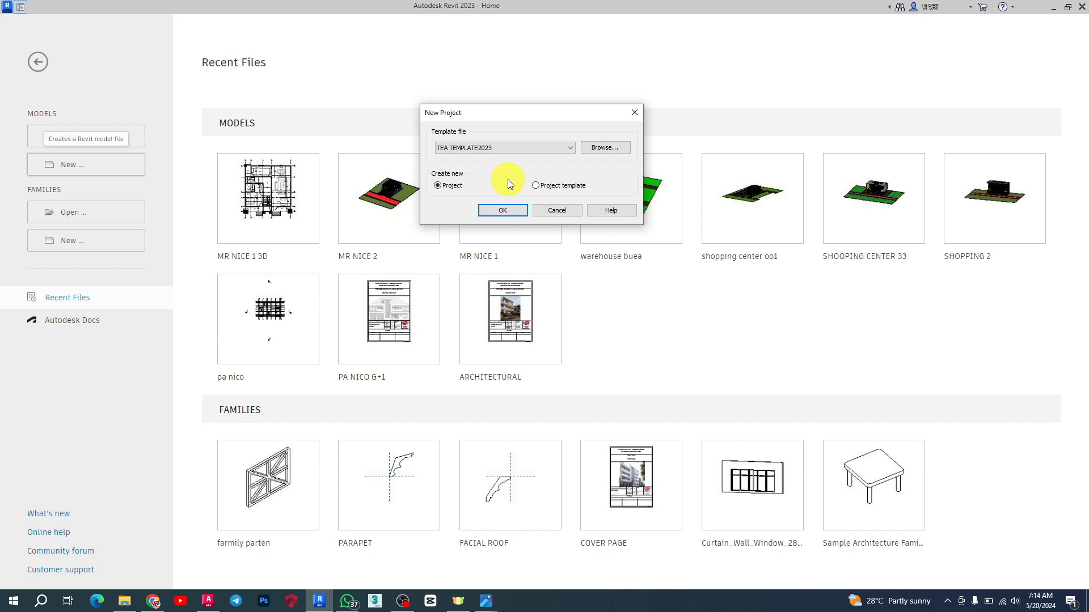
click(508, 209)
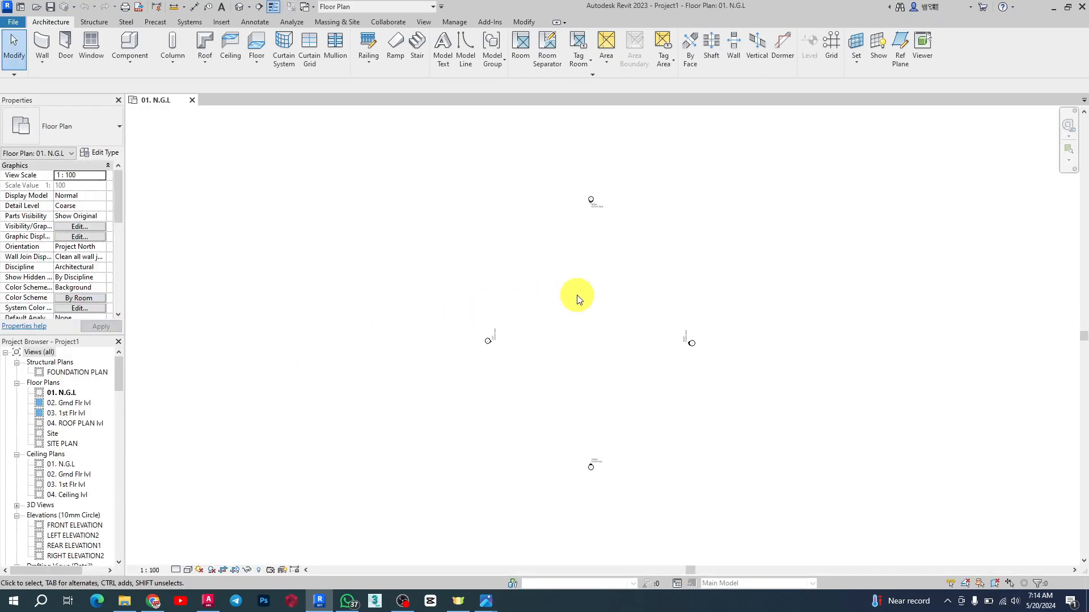
Examine the four elevation markers and the empty drawing area between them in the 01. N.G.L floor plan.
scroll(591, 301, down, 2)
scroll(618, 313, up, 3)
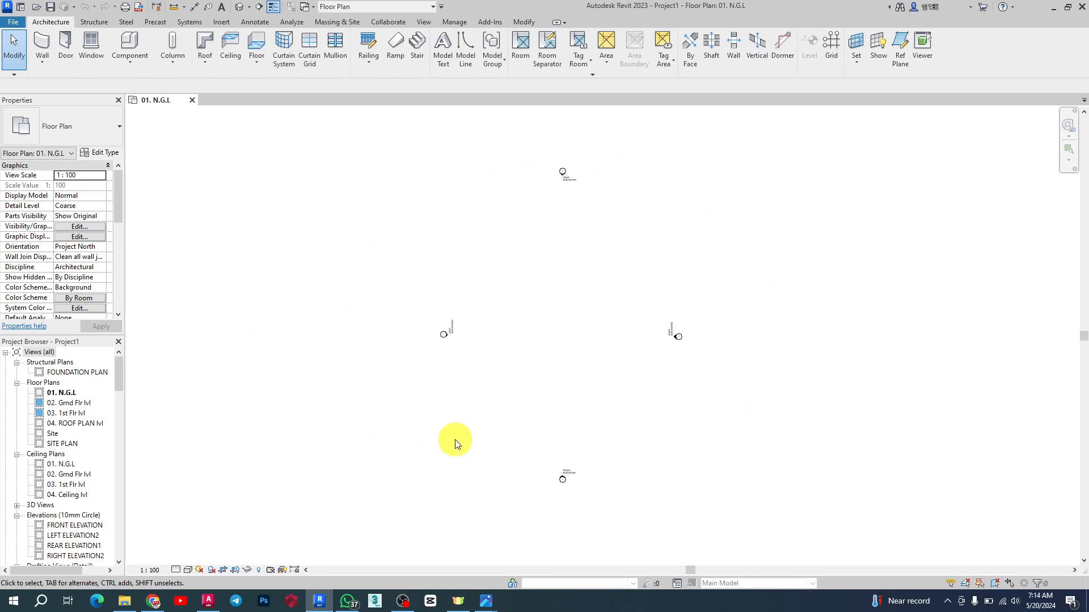
scroll(255, 290, down, 2)
scroll(304, 299, up, 3)
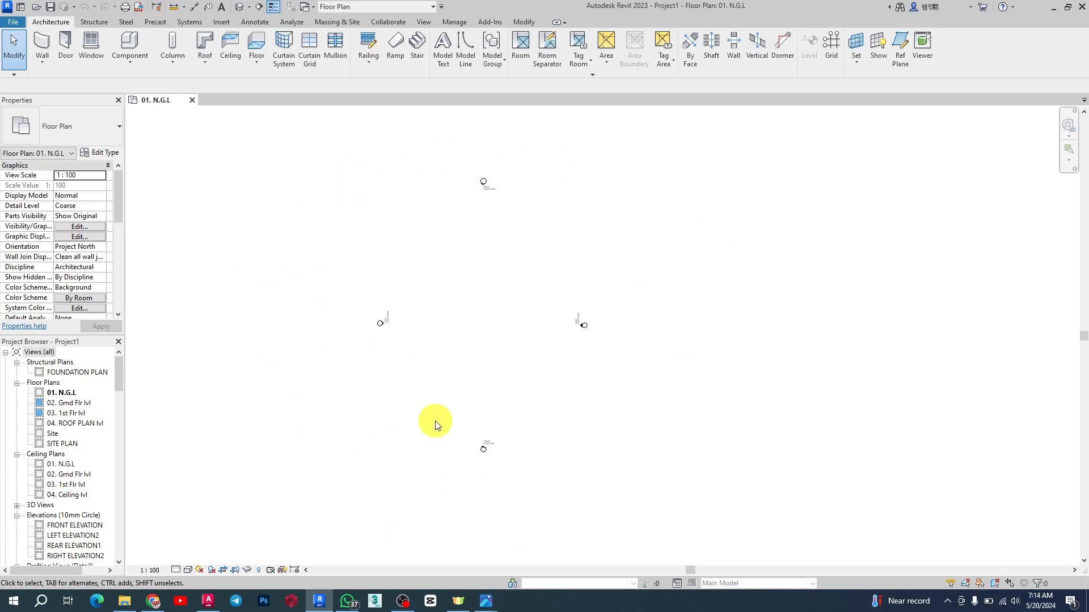
scroll(608, 302, down, 2)
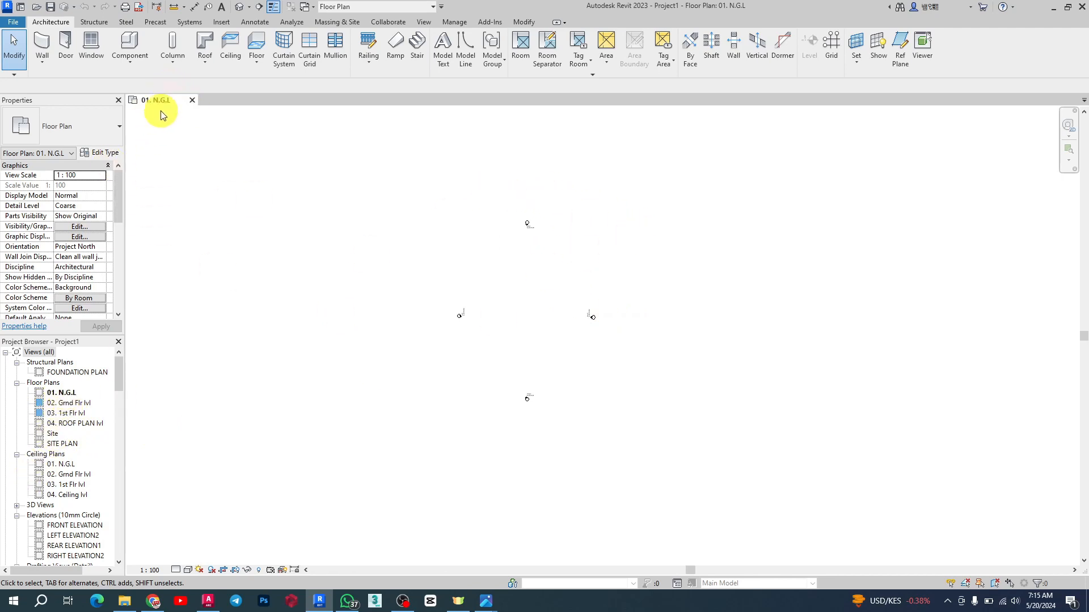
scroll(556, 289, up, 2)
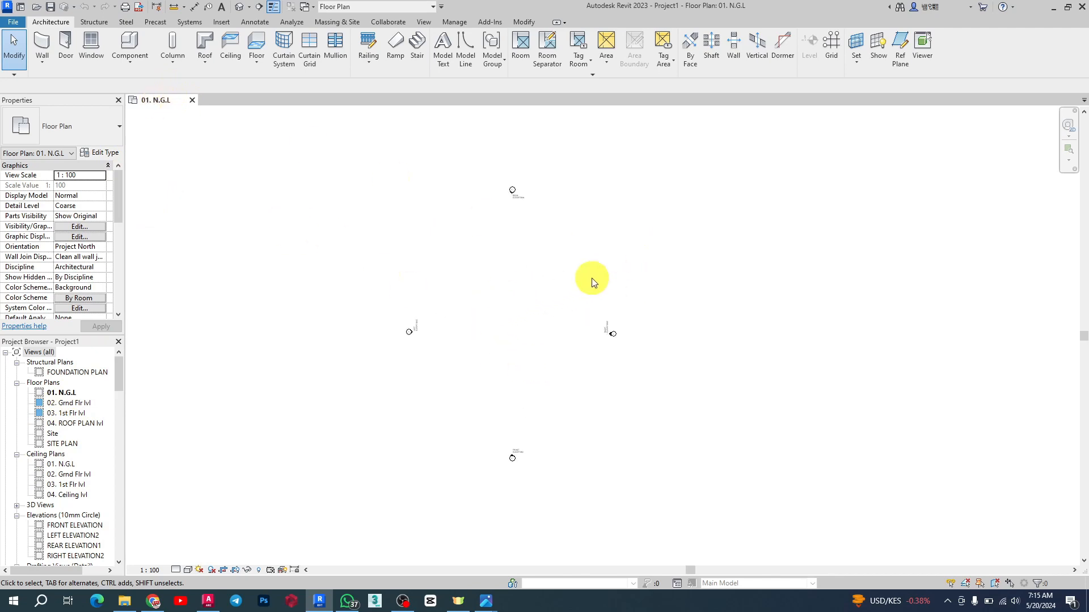
scroll(591, 282, up, 4)
scroll(591, 282, down, 2)
scroll(593, 276, up, 2)
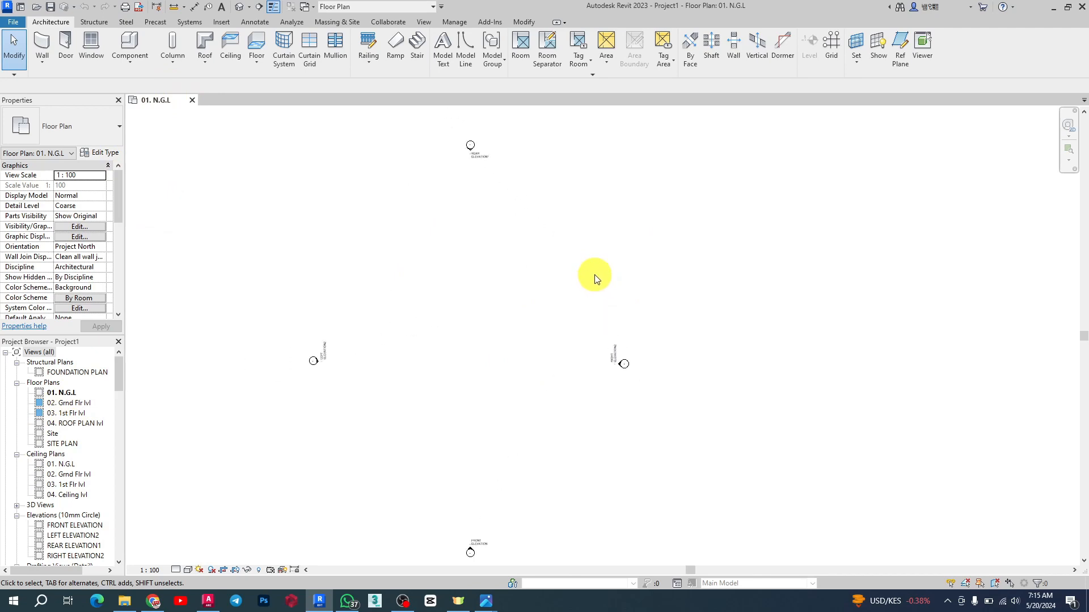
scroll(593, 275, down, 2)
scroll(591, 287, up, 1)
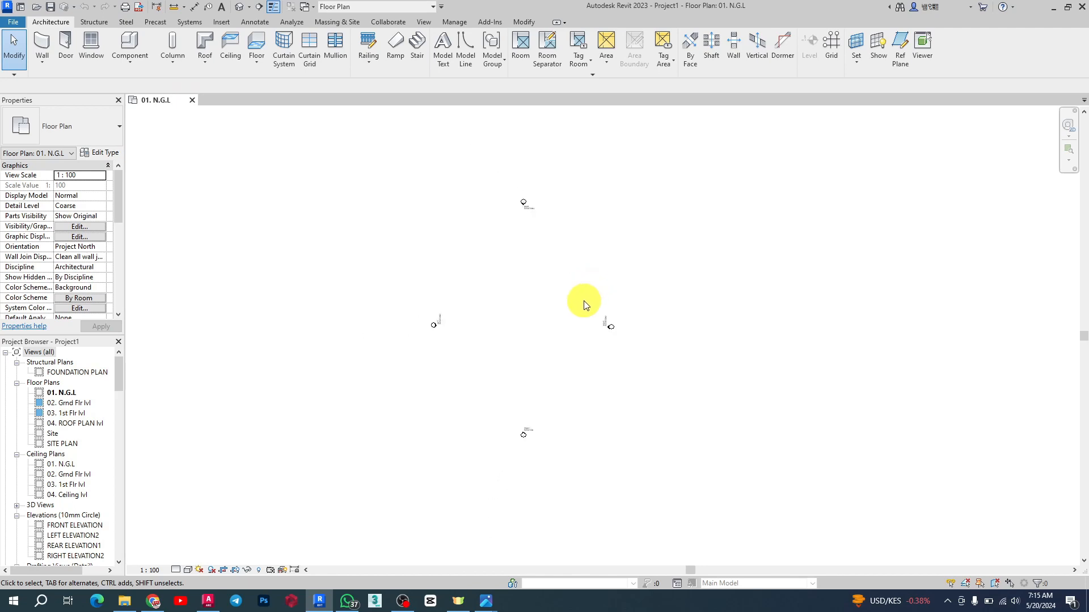
scroll(572, 356, up, 2)
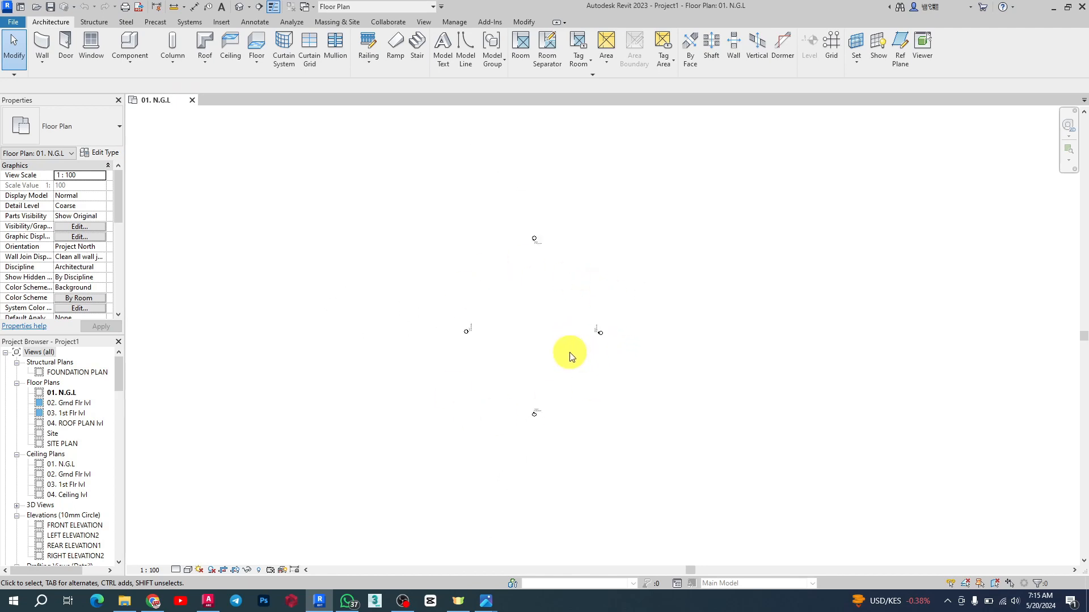
Draw three connected WALL 150 walls between the elevation markers, open on the left, about 9000 mm wide and 7000 mm deep.
click(44, 42)
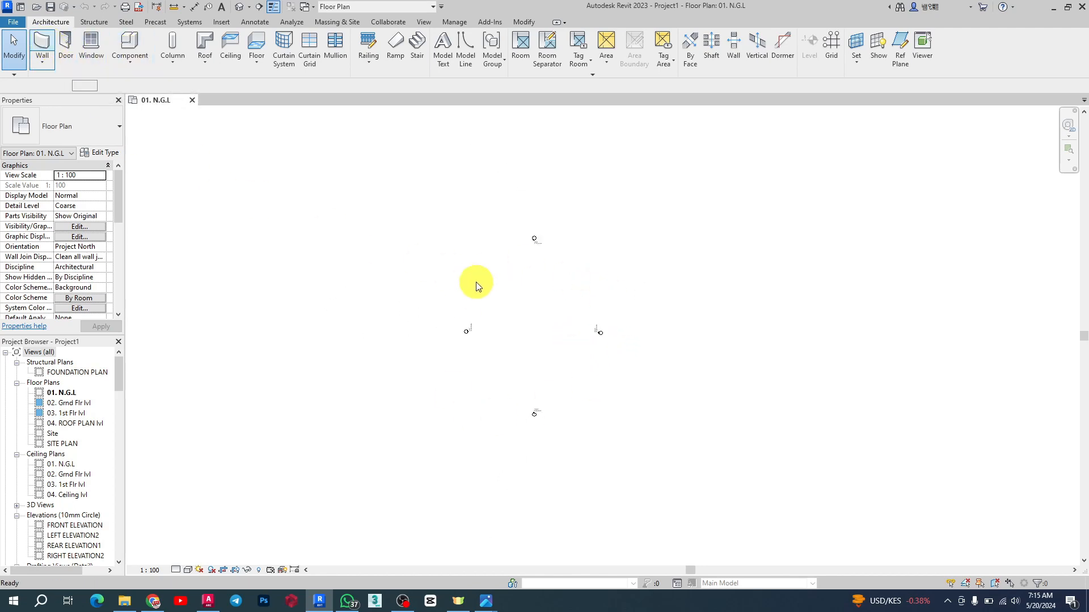
scroll(523, 323, up, 1)
click(494, 291)
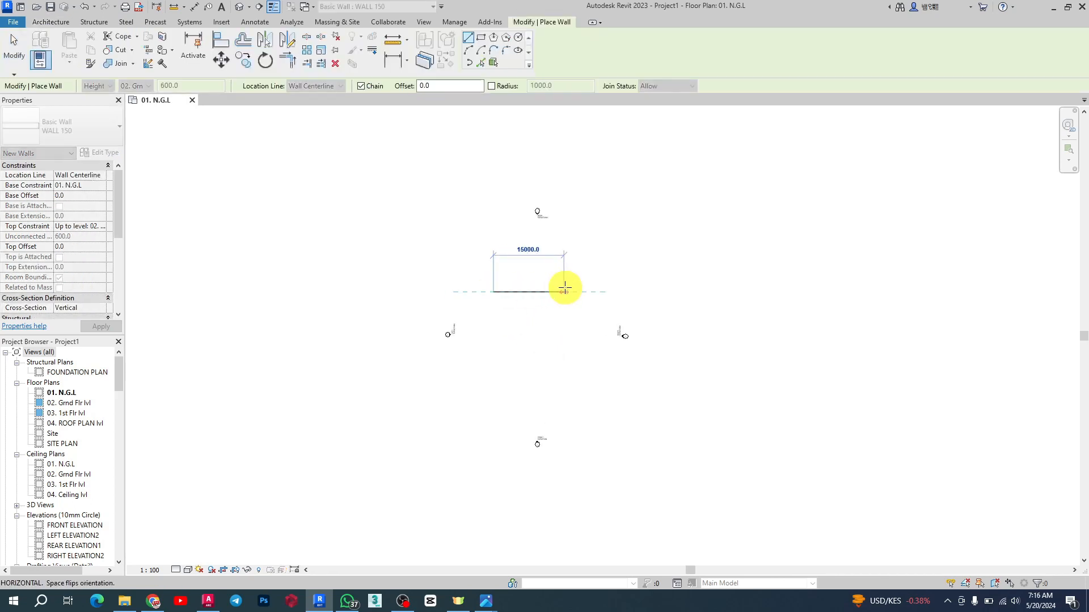
scroll(539, 287, up, 1)
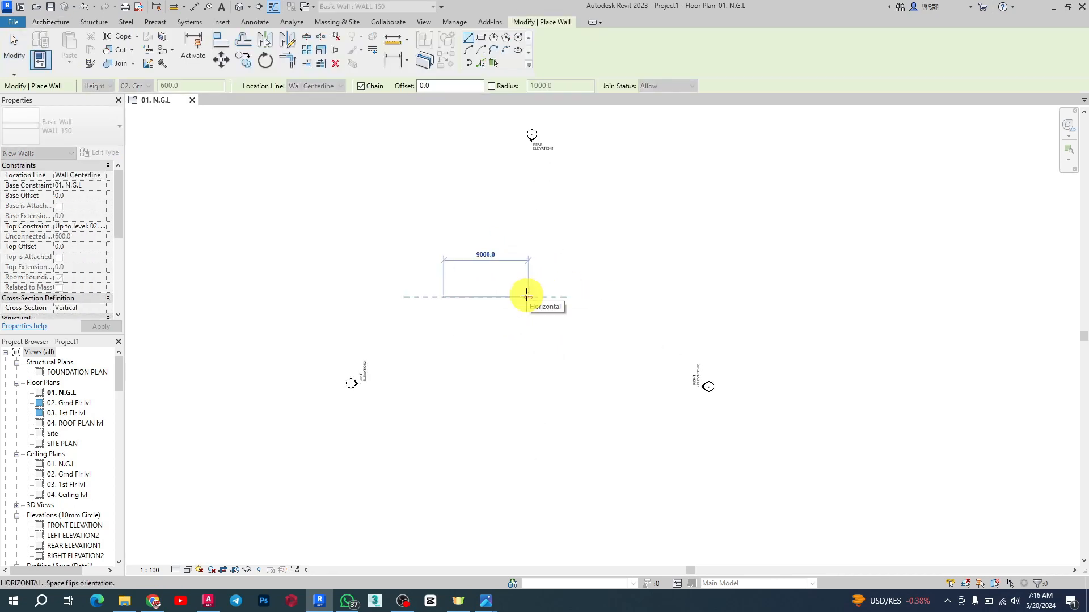
click(524, 295)
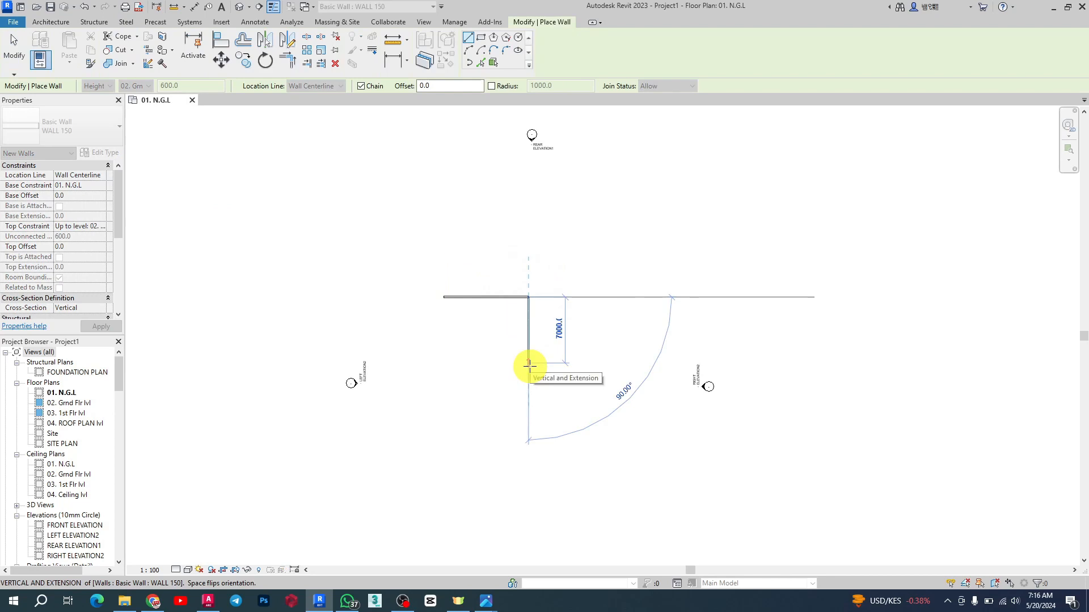
click(528, 363)
click(446, 363)
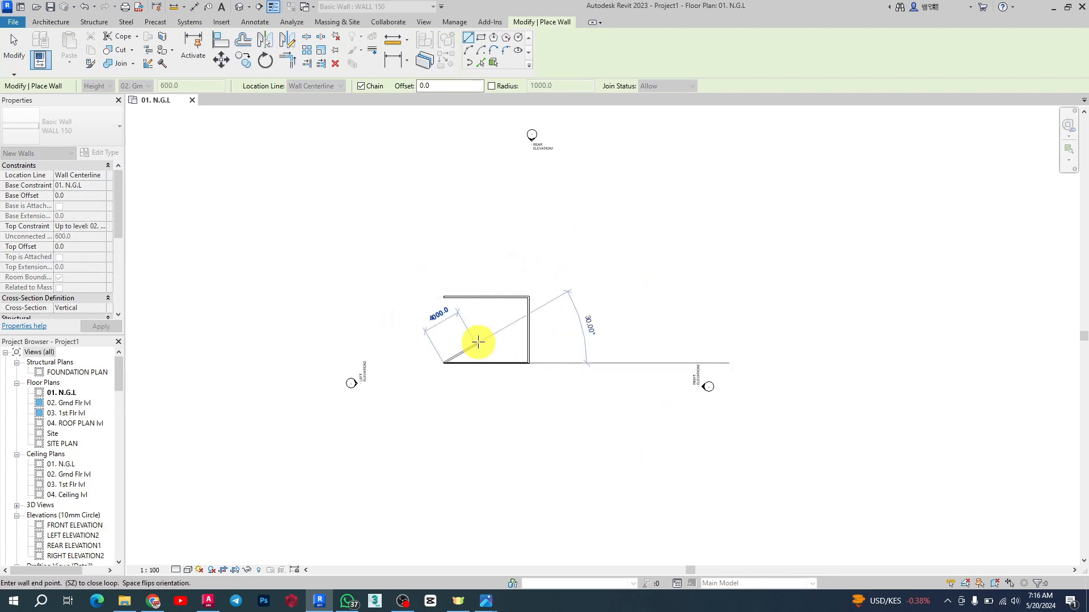
key(Escape)
scroll(547, 325, up, 1)
key(Escape)
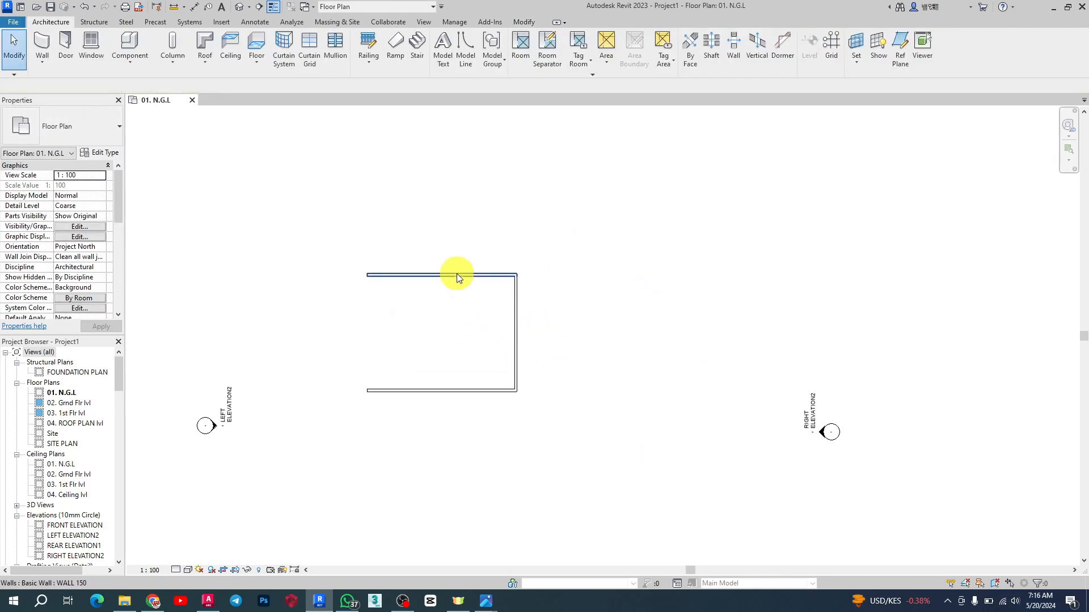
Set the clear distance between the two horizontal walls to 6000 mm by moving the upper wall.
click(457, 274)
scroll(479, 317, up, 1)
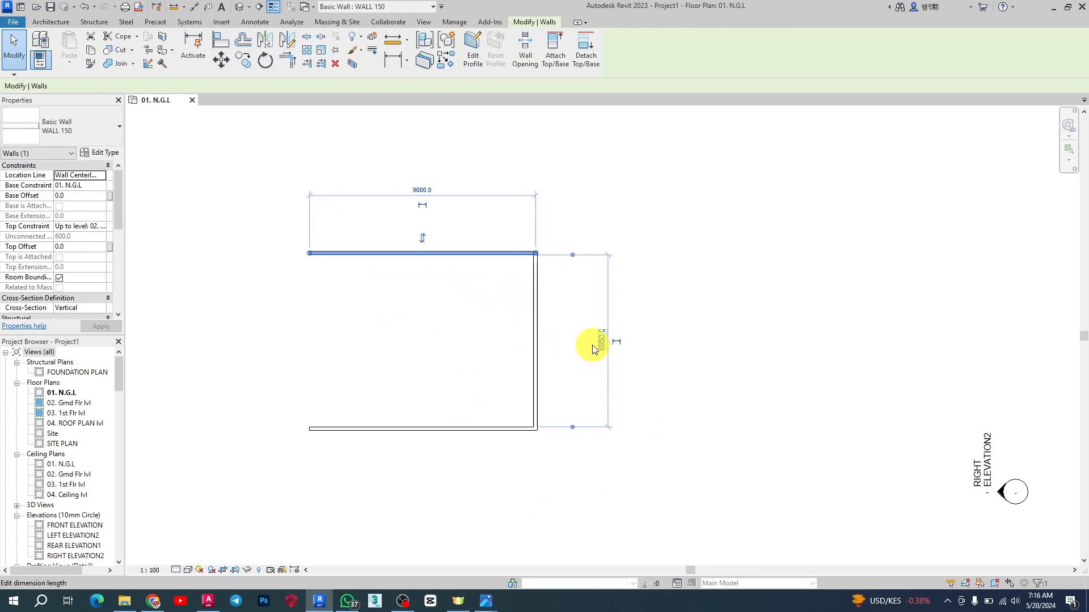
scroll(588, 341, up, 2)
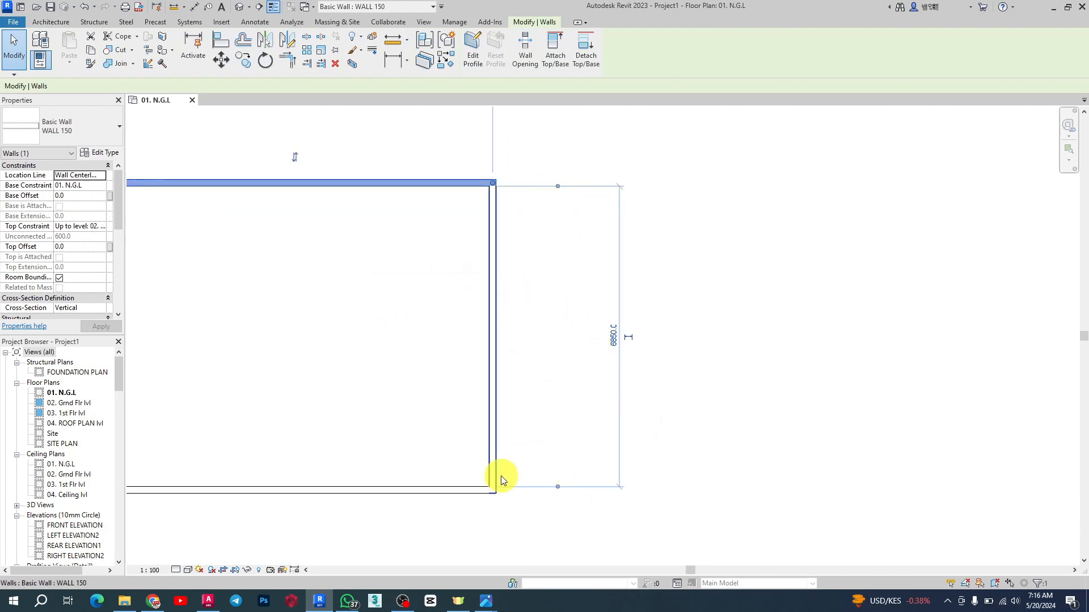
click(613, 338)
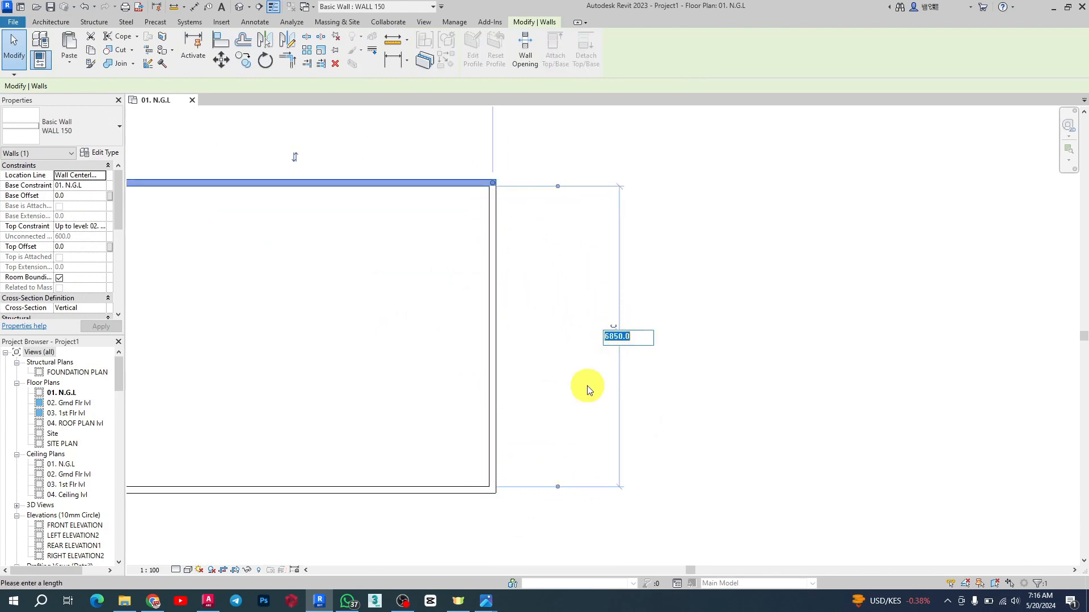
text(6000)
key(Return)
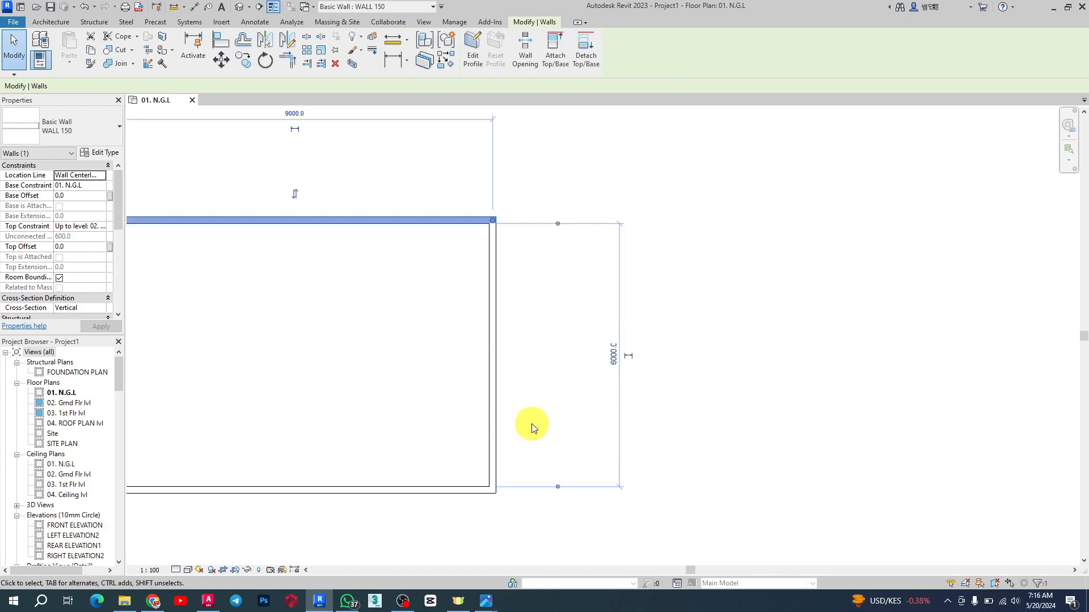
Set the vertical wall's distance from the open ends of the horizontal walls to 6000 mm.
scroll(530, 428, down, 2)
click(514, 316)
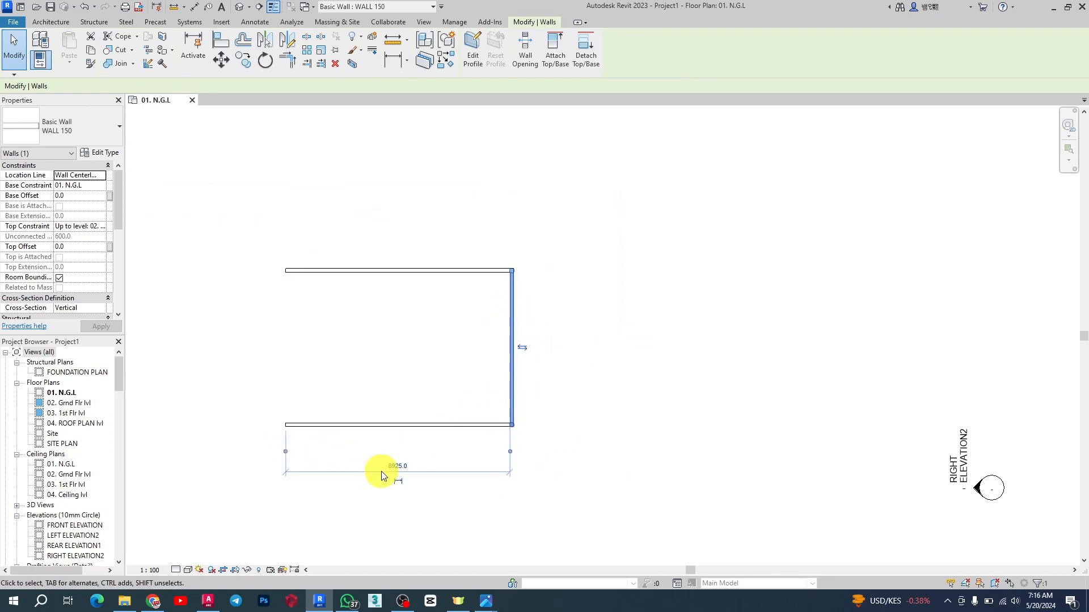
click(391, 468)
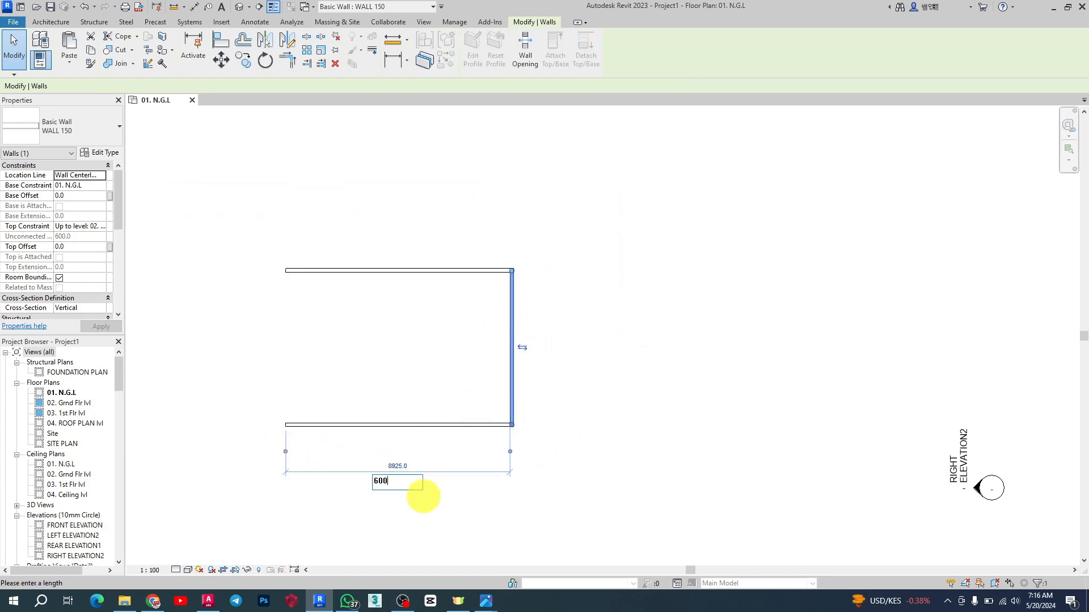
text(6000)
key(Return)
click(452, 482)
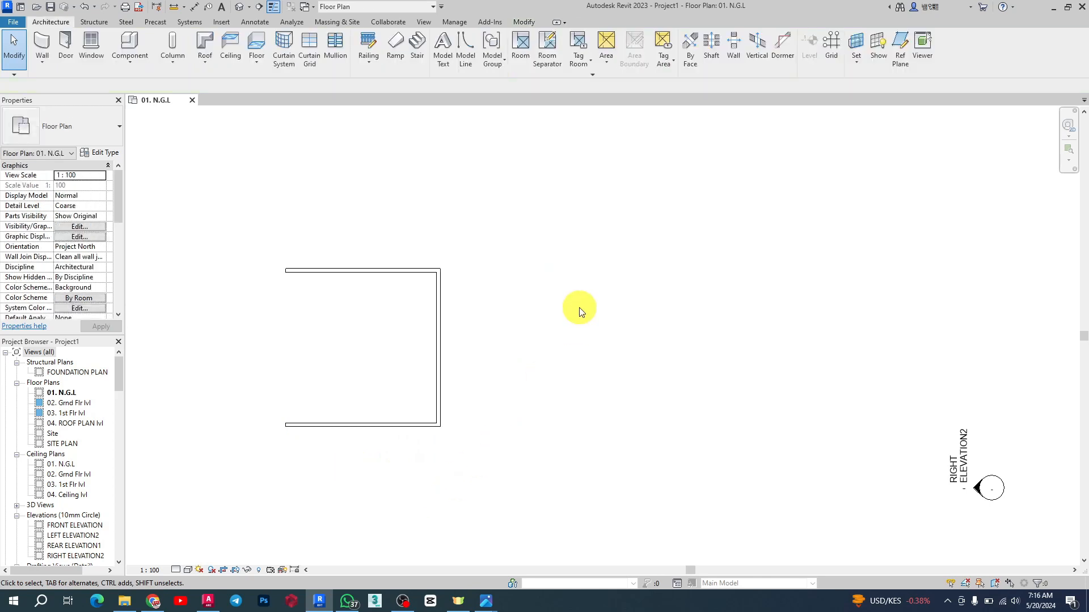
Create parts from the upper horizontal wall.
click(342, 274)
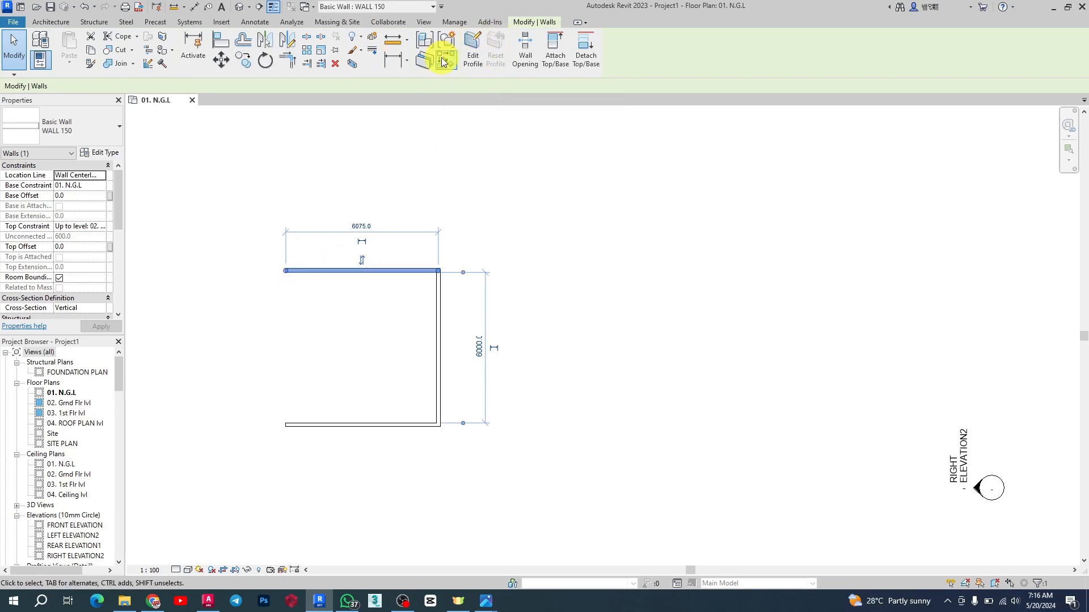
click(423, 58)
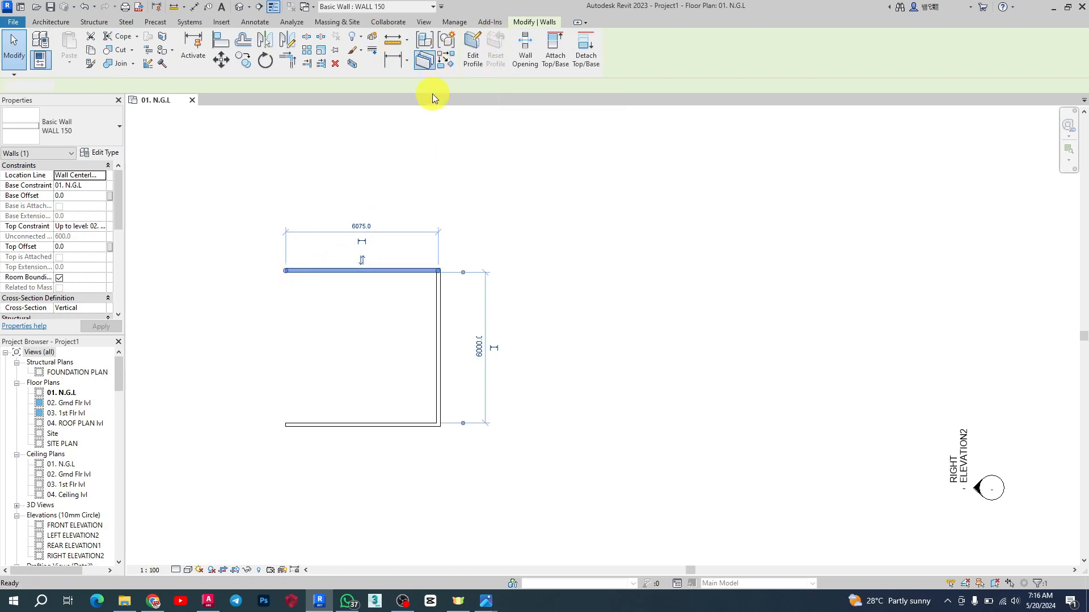
click(418, 272)
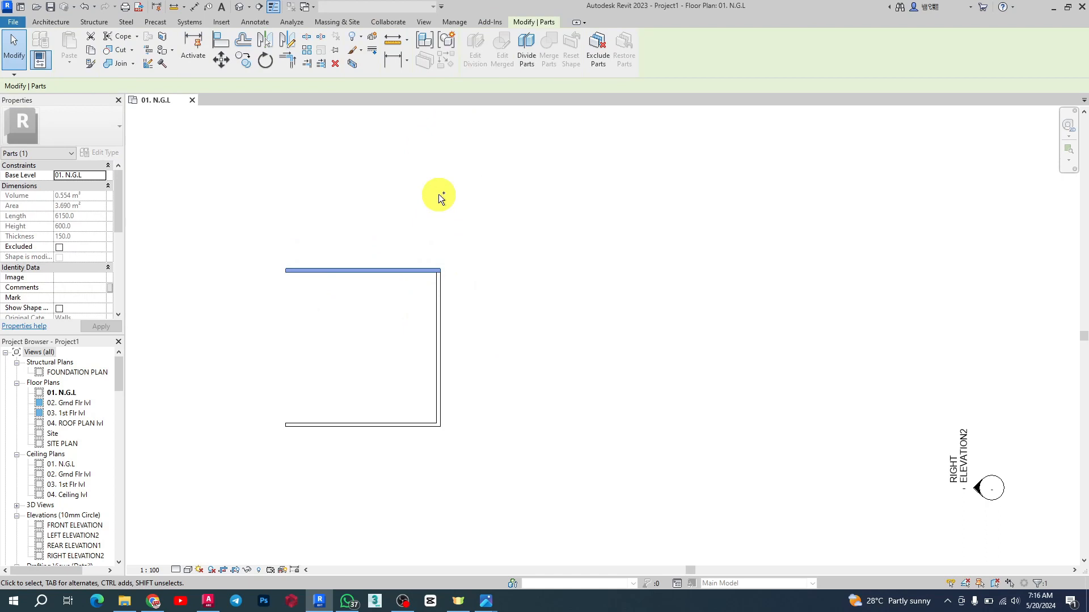
Delete the part created from the upper horizontal wall so the original wall is restored.
scroll(411, 276, up, 2)
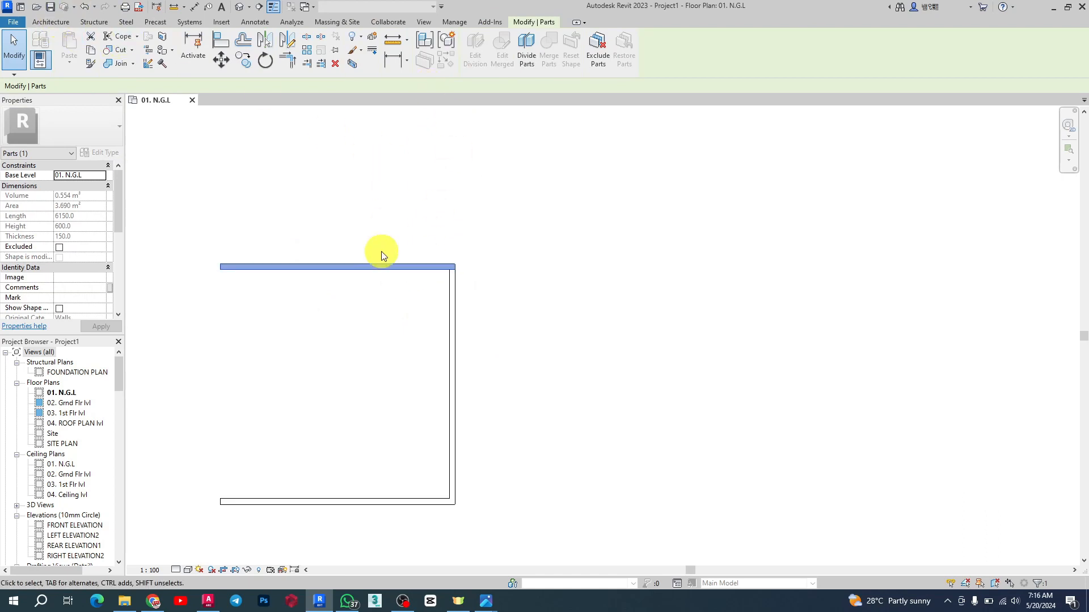
key(Delete)
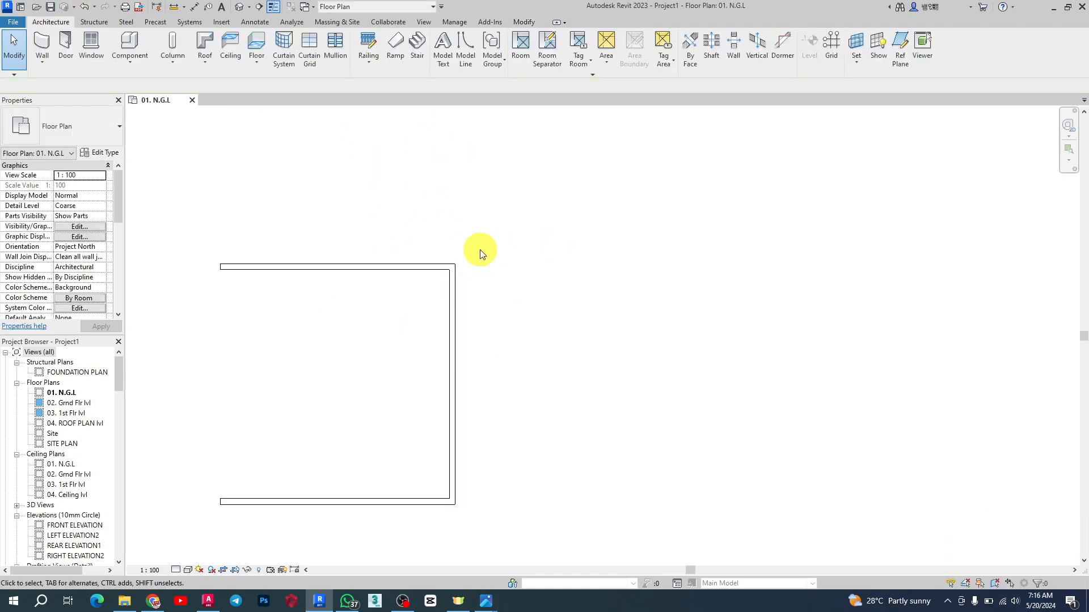
Draw a vertical WALL 150 partition between the two horizontal walls and a cross wall from the right wall to that partition.
click(411, 264)
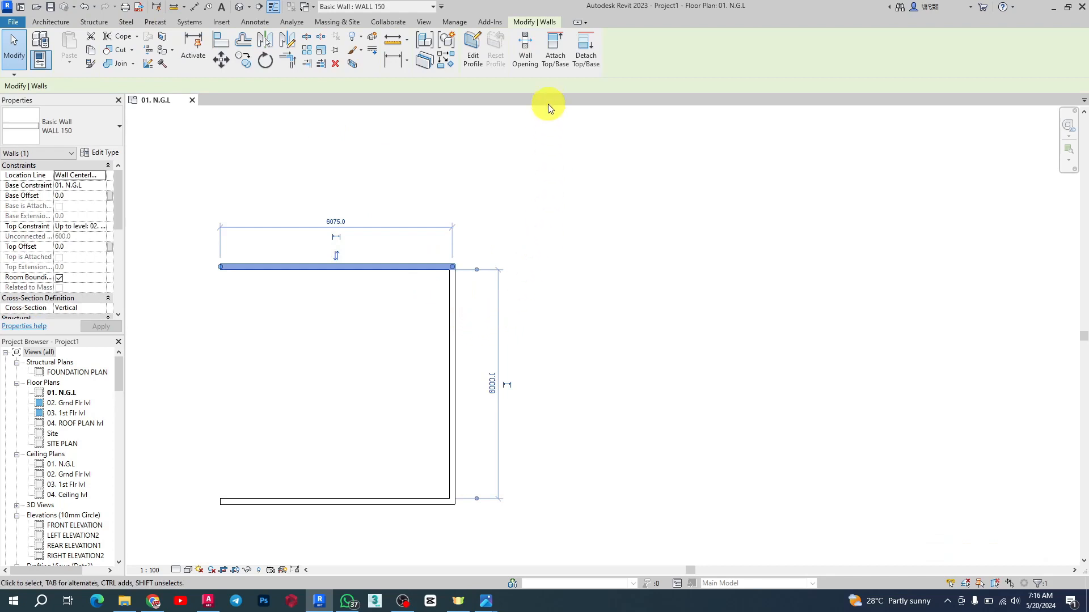
click(446, 60)
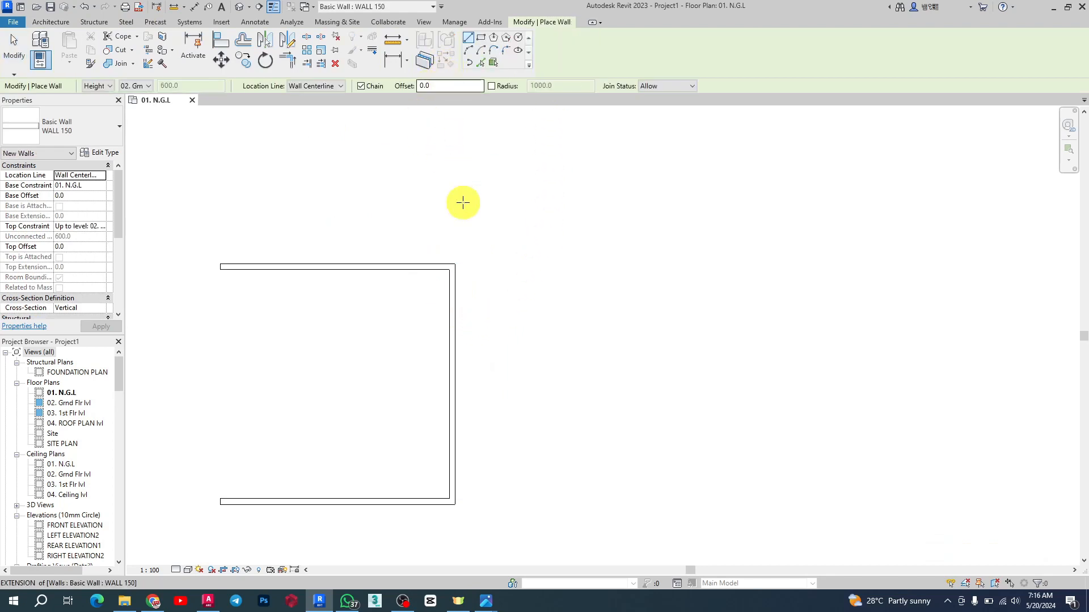
click(327, 267)
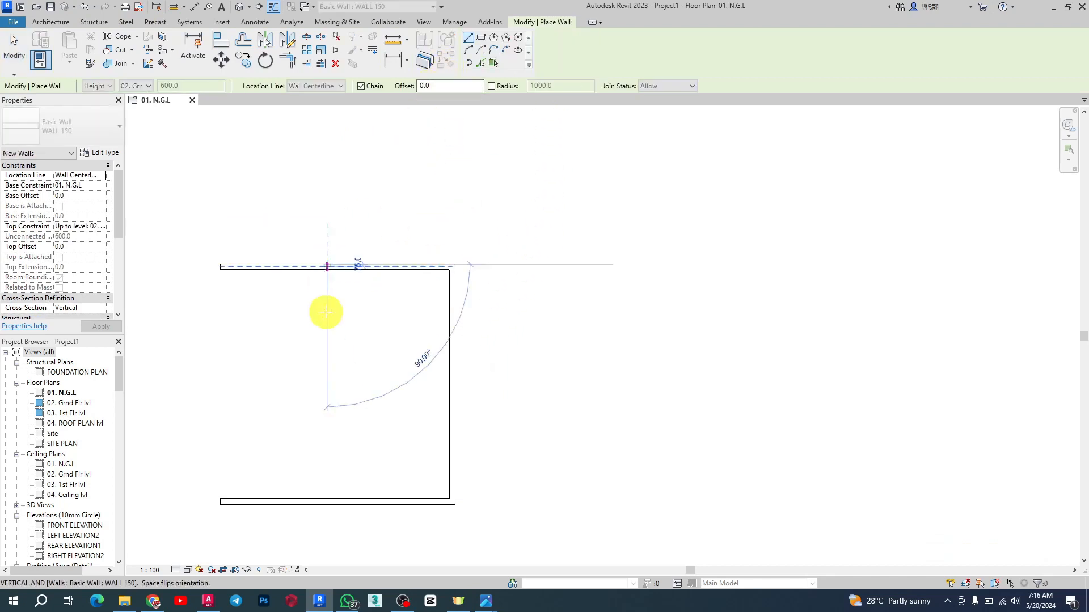
click(328, 502)
key(Escape)
click(452, 391)
click(329, 401)
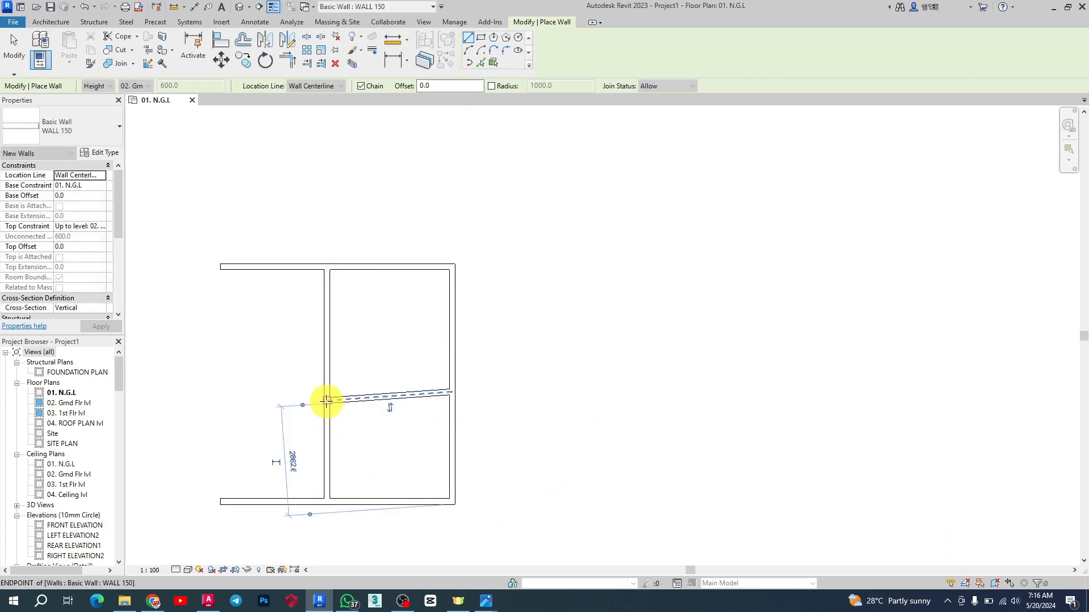
key(Escape)
key(Escape)
Straighten the sloping cross wall to horizontal by moving its end on the partition upward.
scroll(357, 402, up, 2)
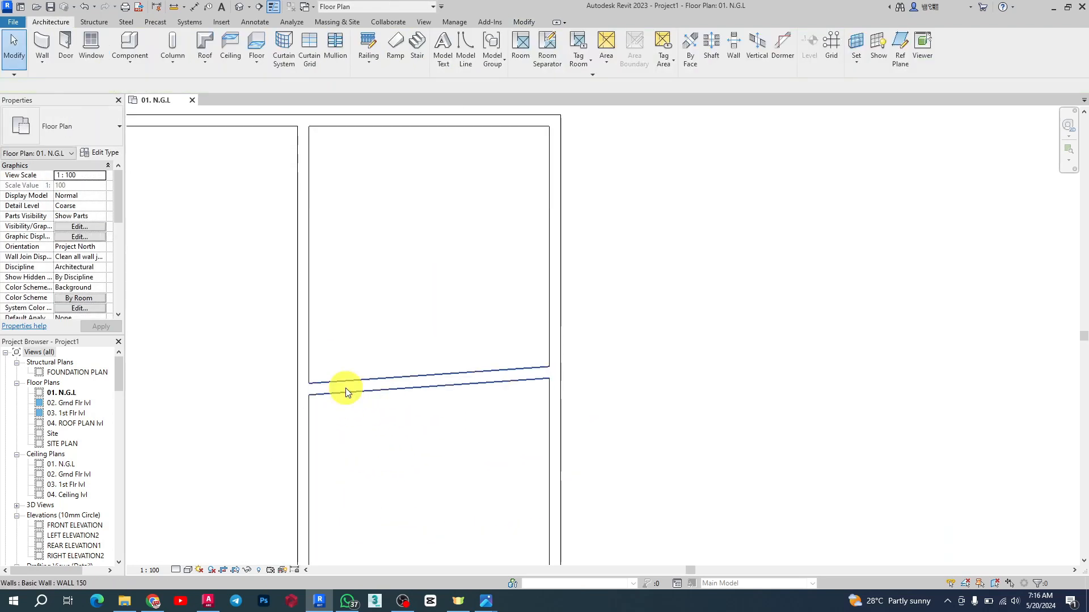
click(346, 387)
scroll(340, 389, up, 2)
drag(291, 387, 292, 356)
scroll(384, 304, down, 3)
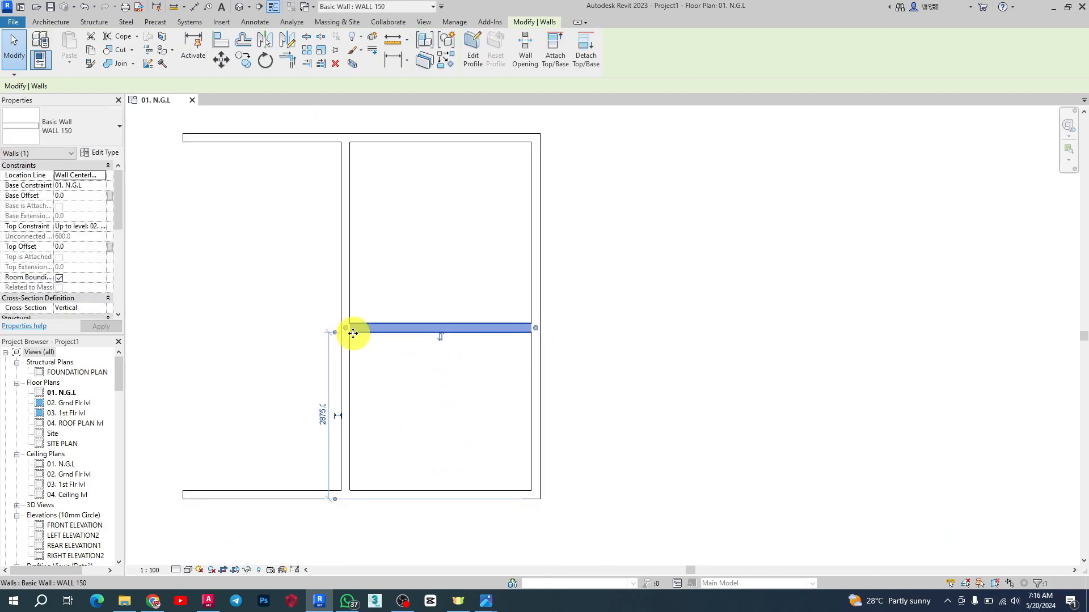
scroll(529, 347, down, 2)
scroll(419, 366, up, 3)
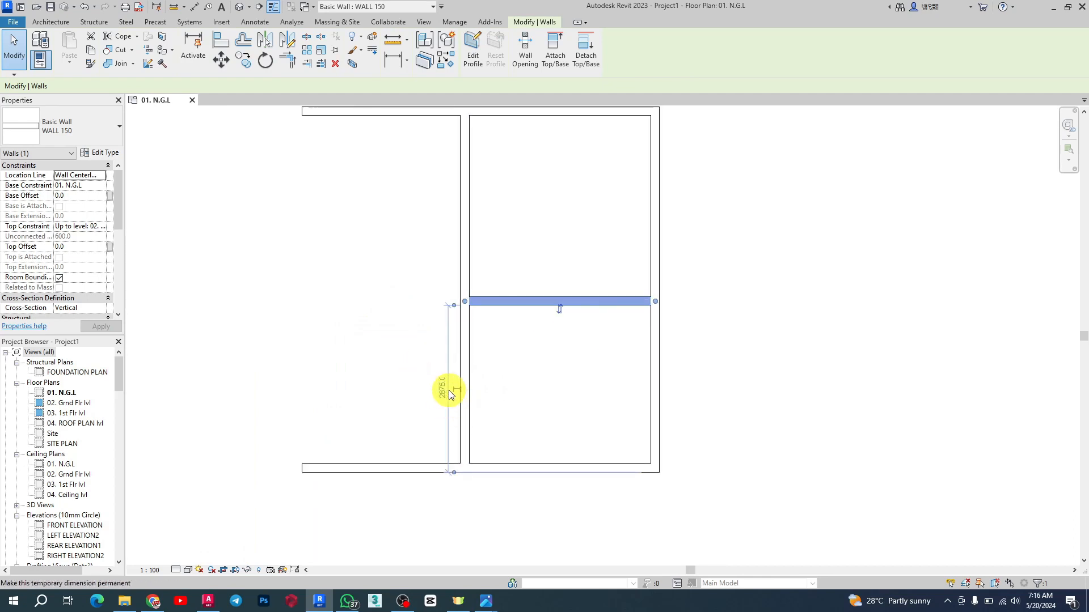
click(444, 394)
click(476, 425)
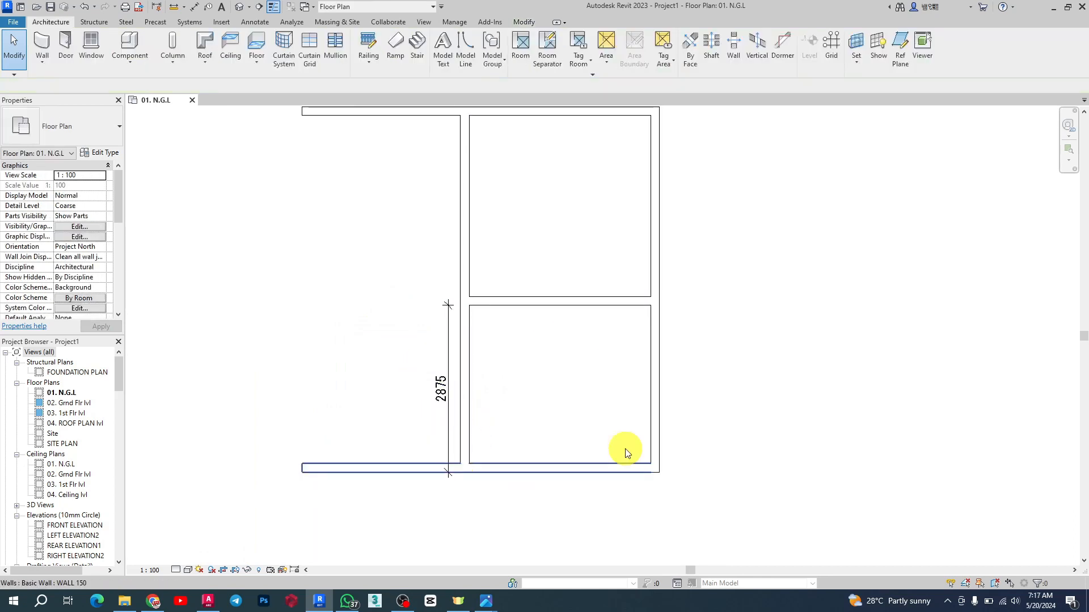
scroll(402, 346, up, 3)
click(476, 447)
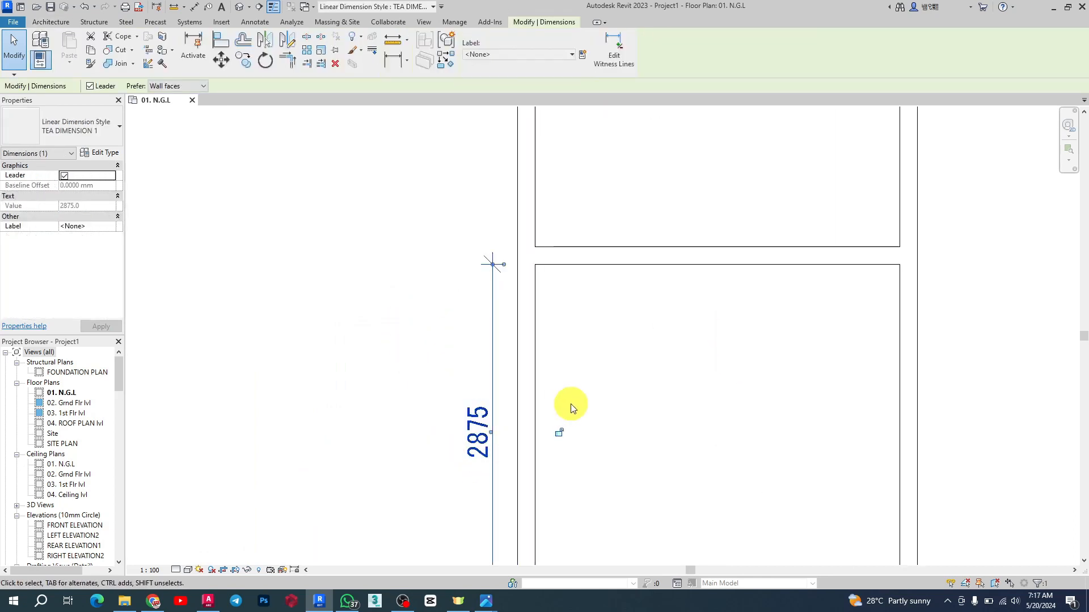
click(591, 261)
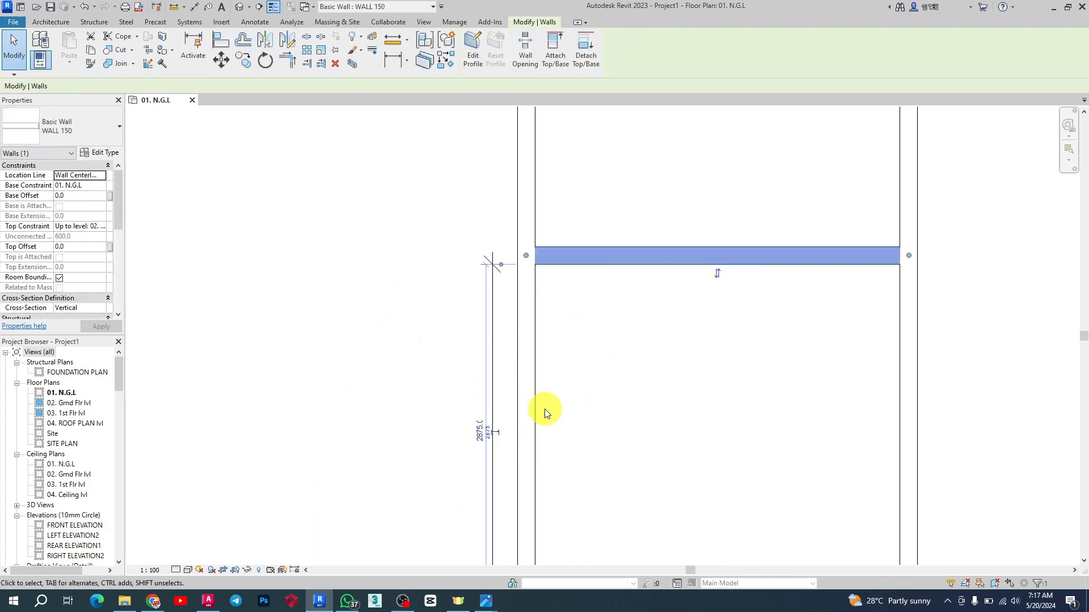
scroll(483, 442, up, 2)
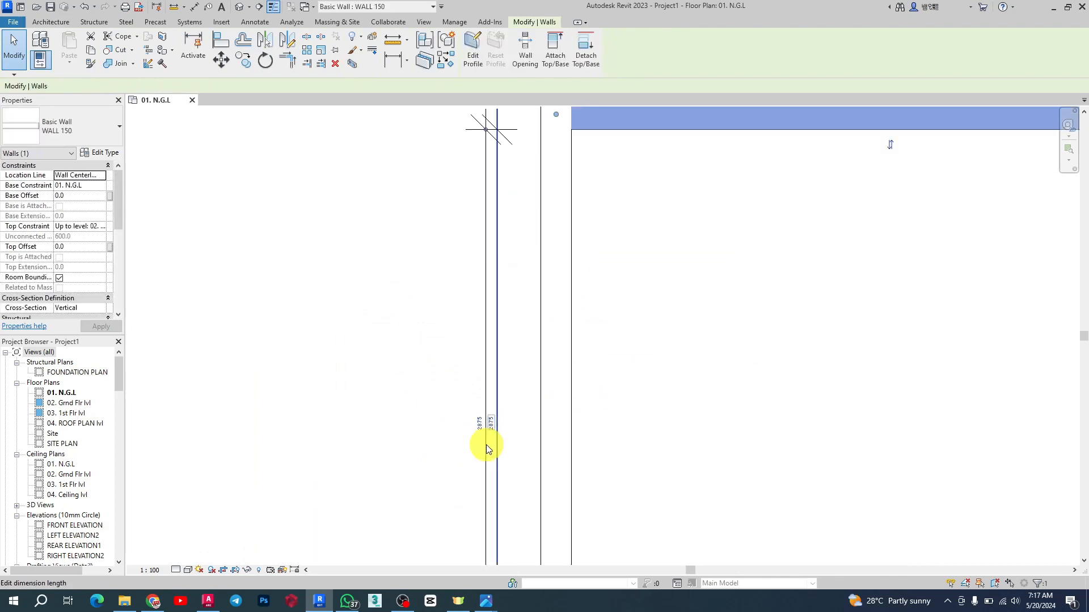
key(Escape)
click(498, 309)
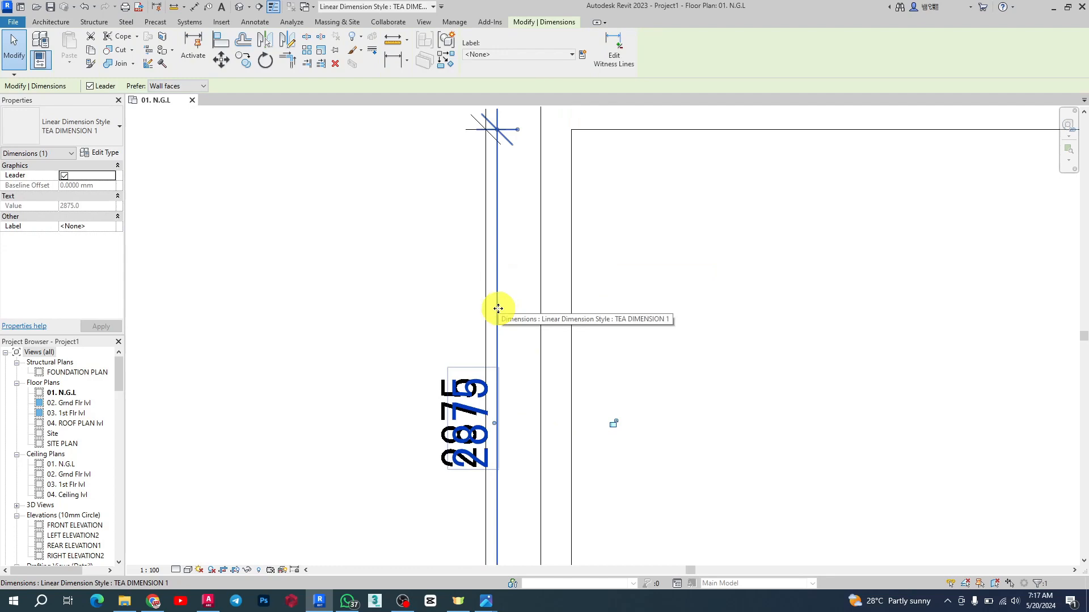
key(Delete)
scroll(304, 250, down, 3)
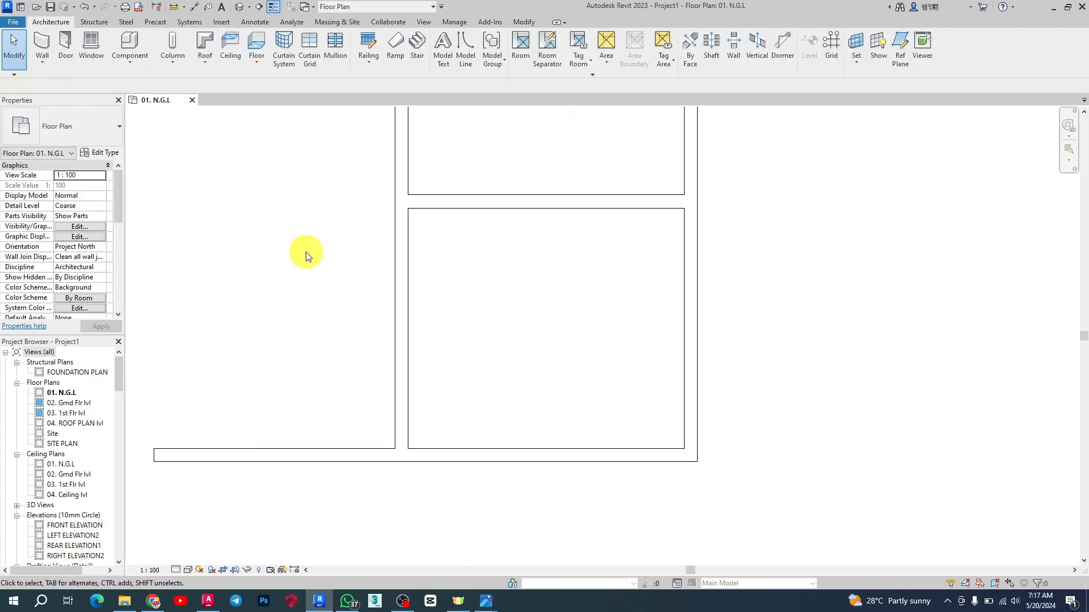
Set the clear distance between the cross wall and the lower horizontal wall to 2500 mm.
click(481, 210)
scroll(348, 336, up, 1)
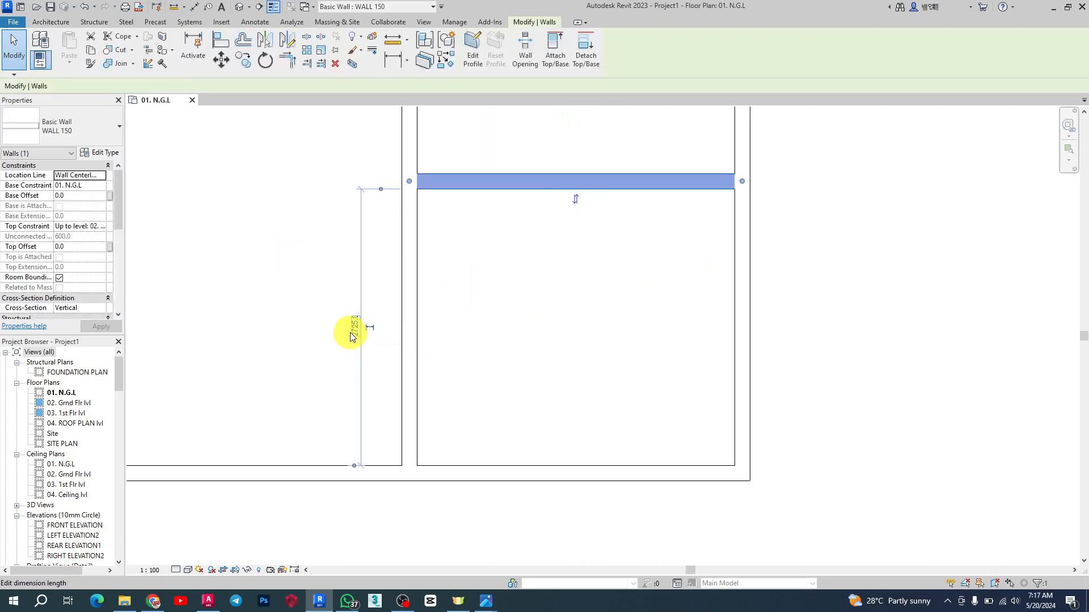
click(352, 328)
text(250)
key(Return)
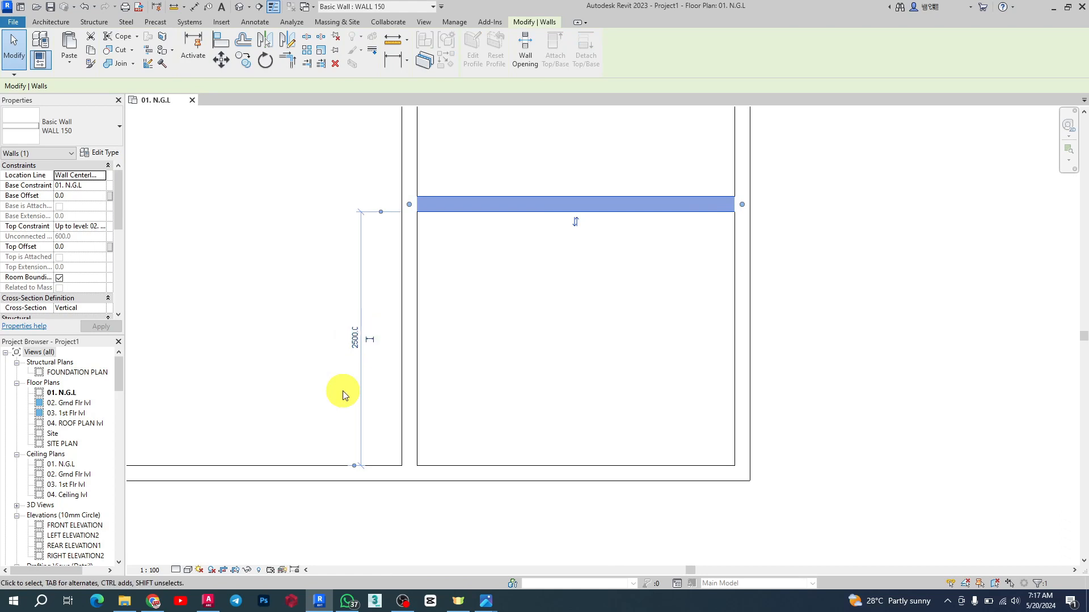
click(345, 393)
scroll(603, 287, down, 3)
scroll(411, 345, down, 2)
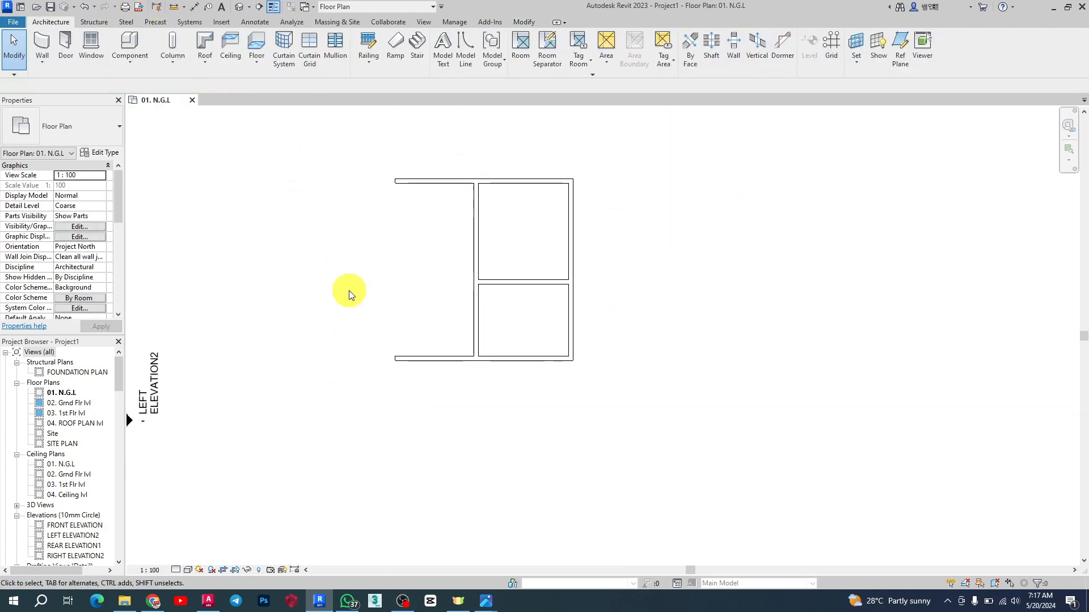
Open the default 3D view and examine the wall layout from several sides and from above.
click(237, 9)
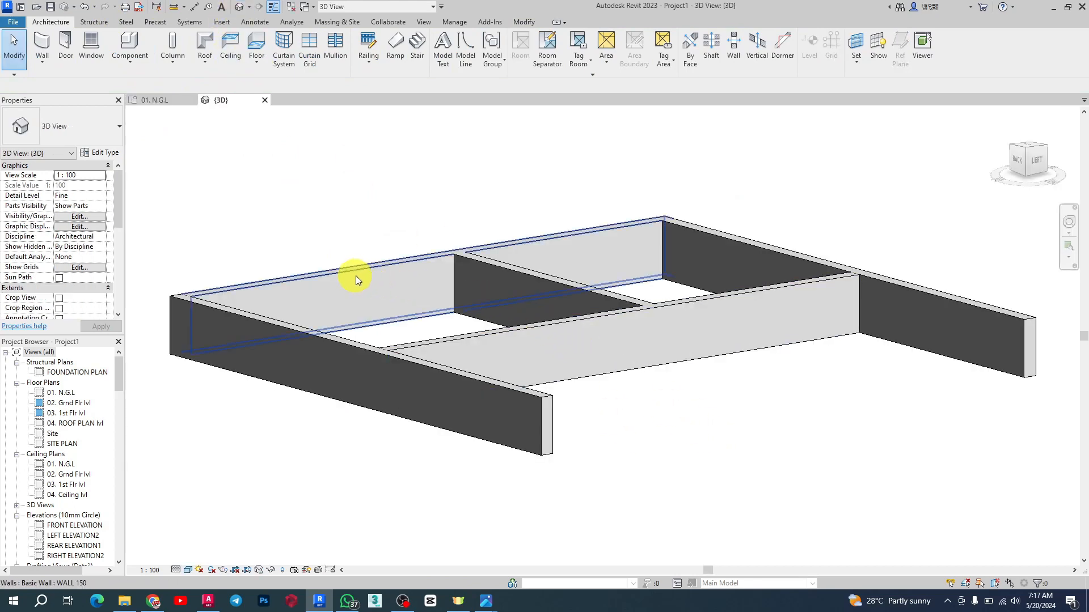
click(495, 269)
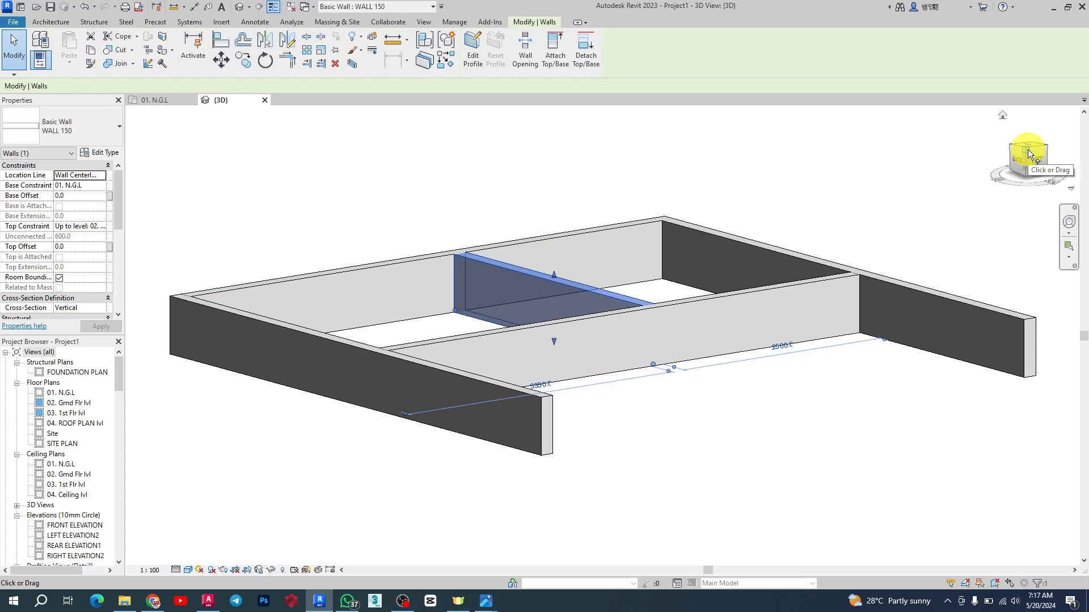
mouse_move(1027, 153)
mouse_down()
mouse_move(1025, 175)
mouse_move(991, 201)
mouse_move(1031, 191)
mouse_move(1025, 154)
mouse_up()
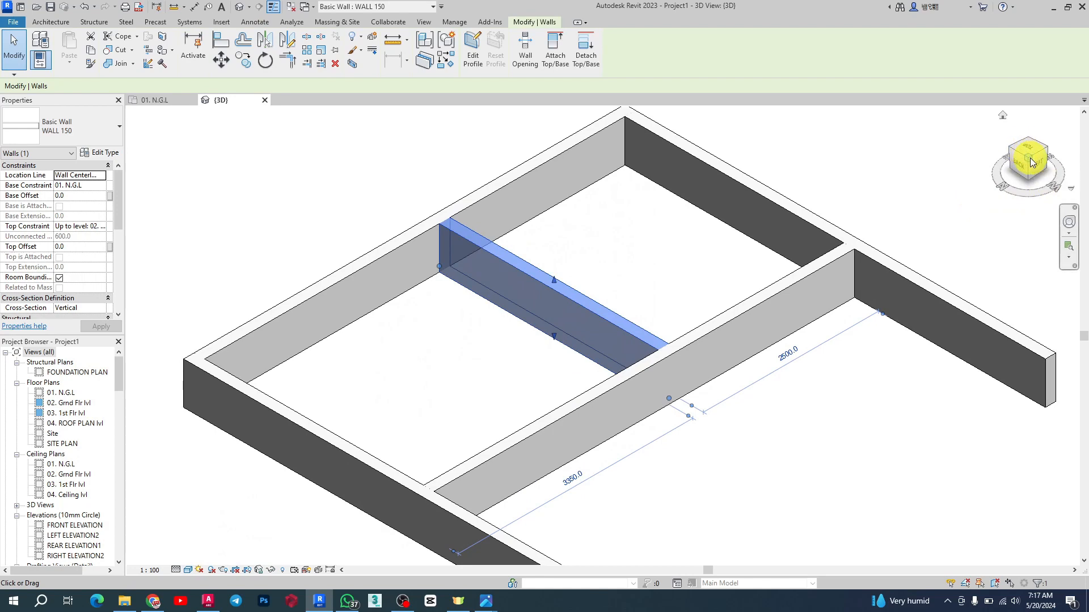
drag(1030, 158, 1059, 170)
scroll(584, 221, down, 3)
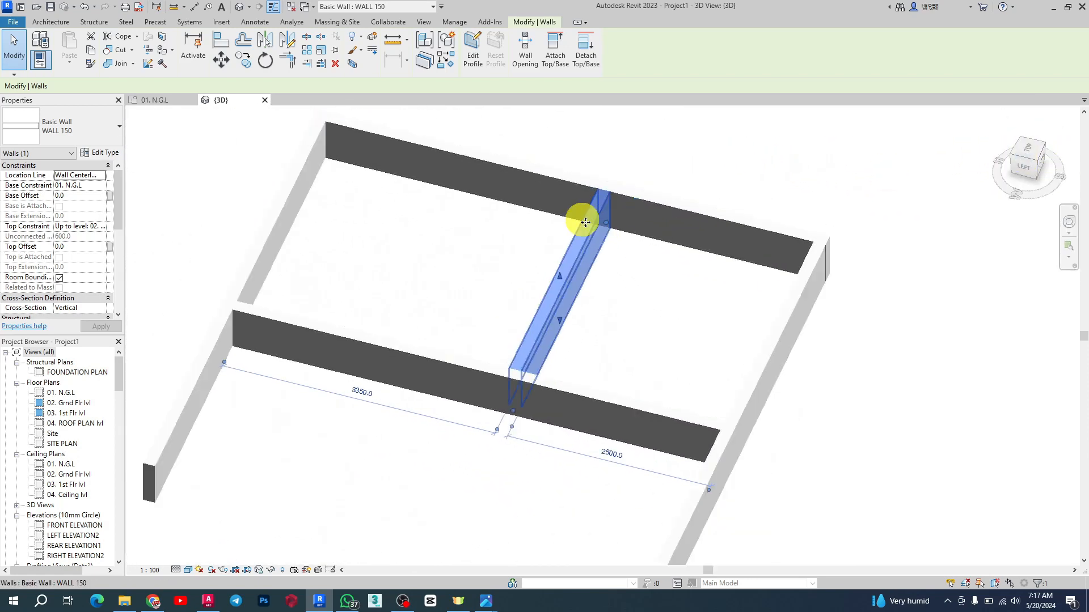
click(602, 262)
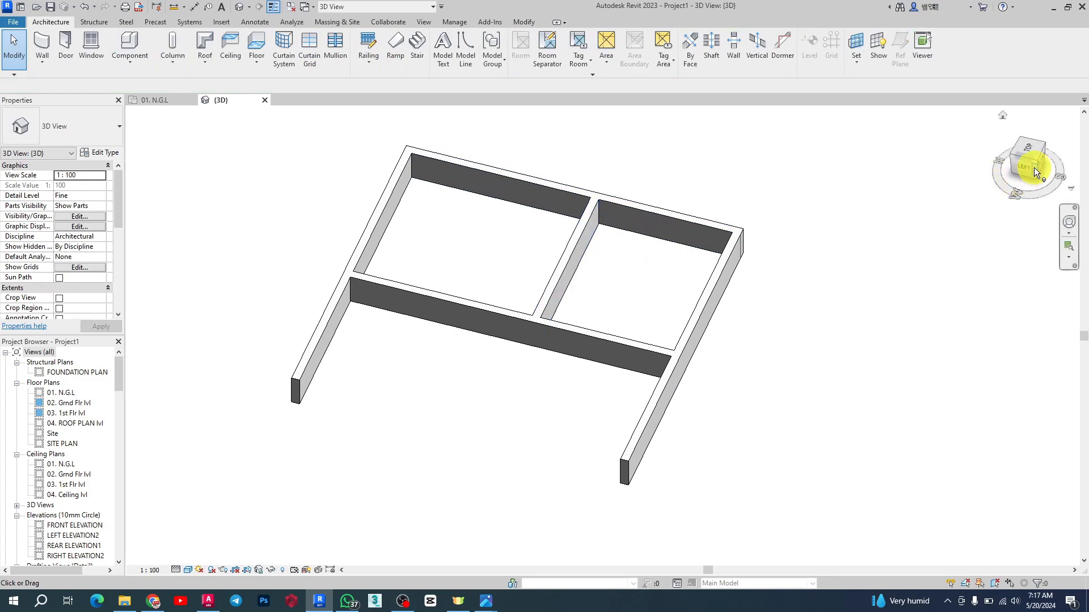
drag(1038, 160, 780, 145)
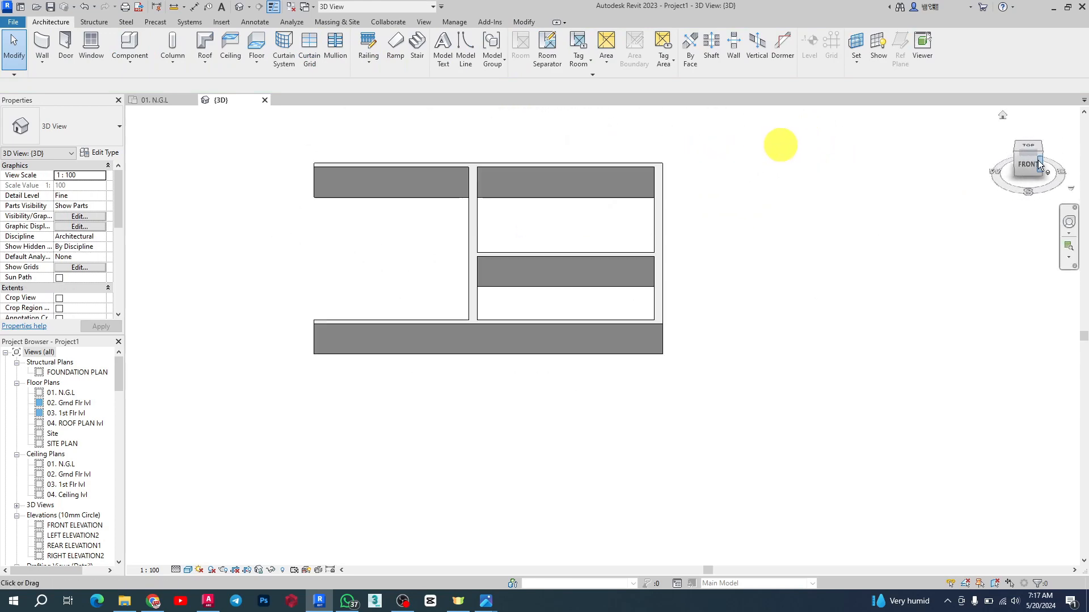
click(498, 254)
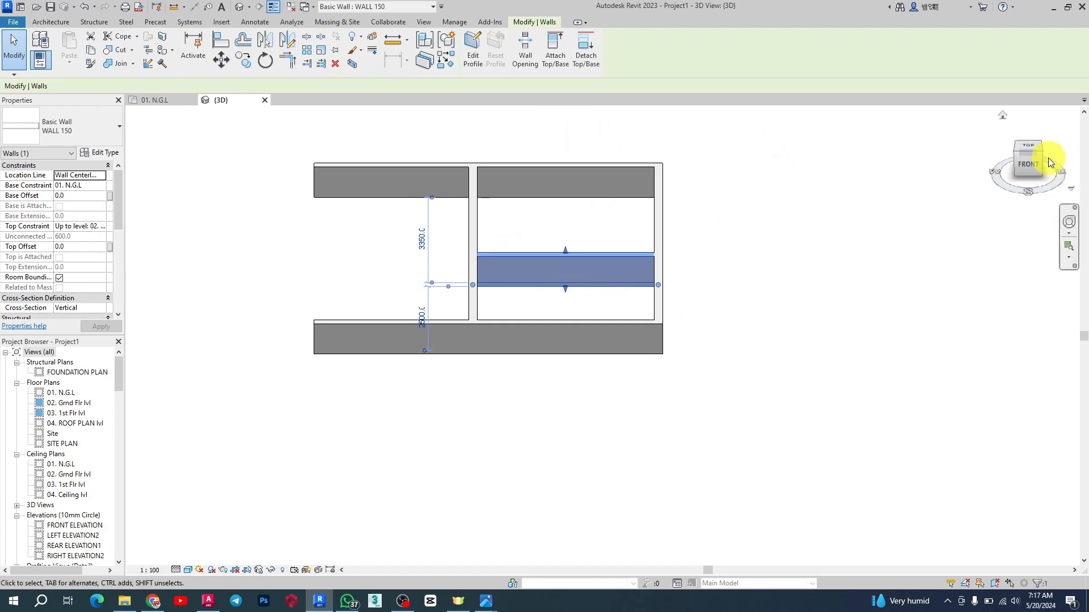
click(1015, 156)
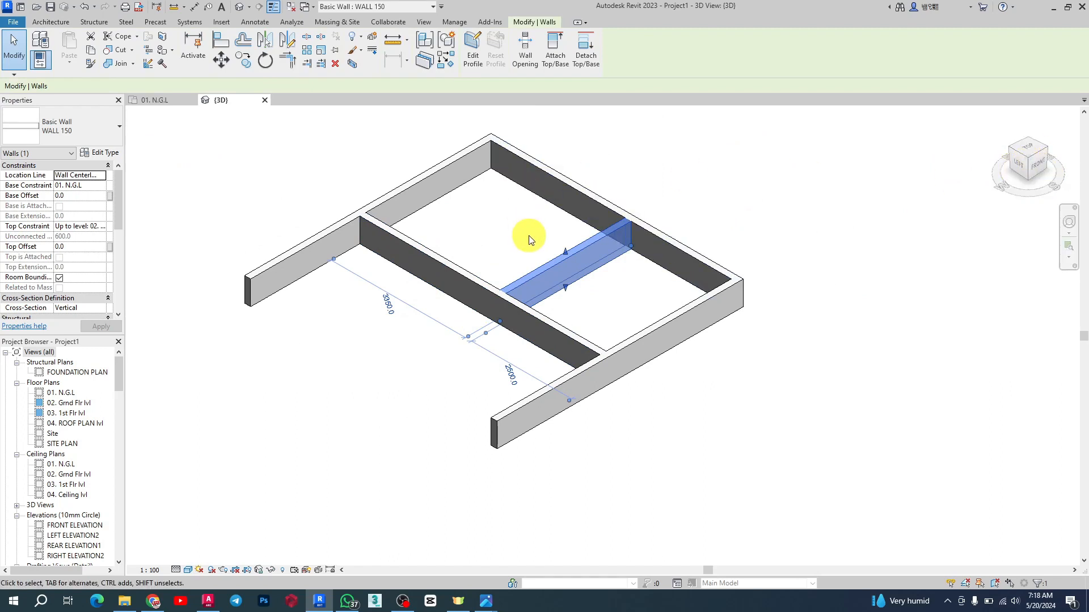
shift+middle_drag(719, 355, 848, 395)
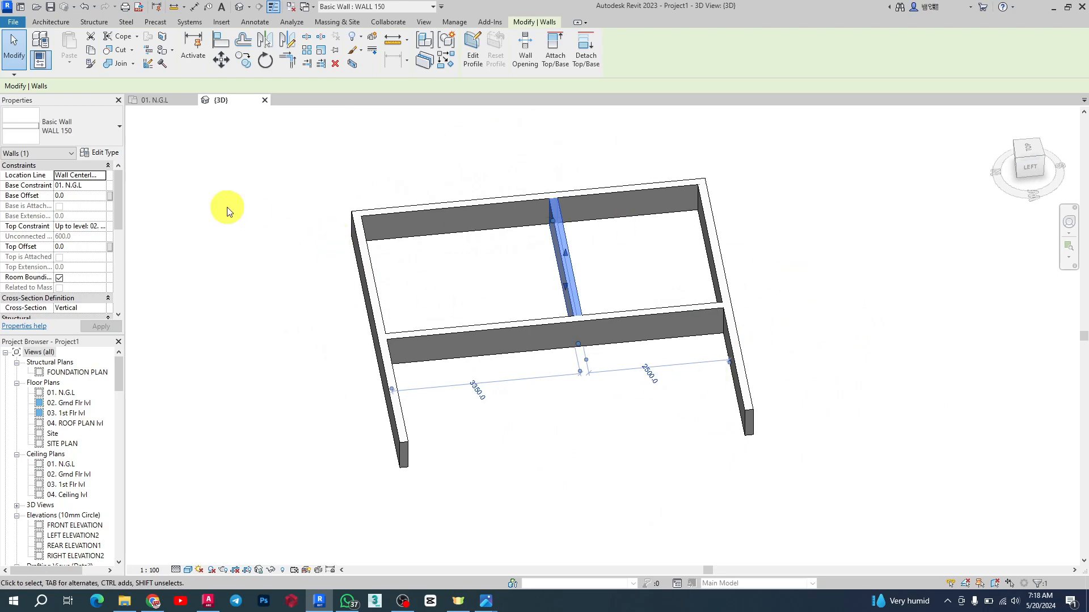
scroll(425, 368, up, 3)
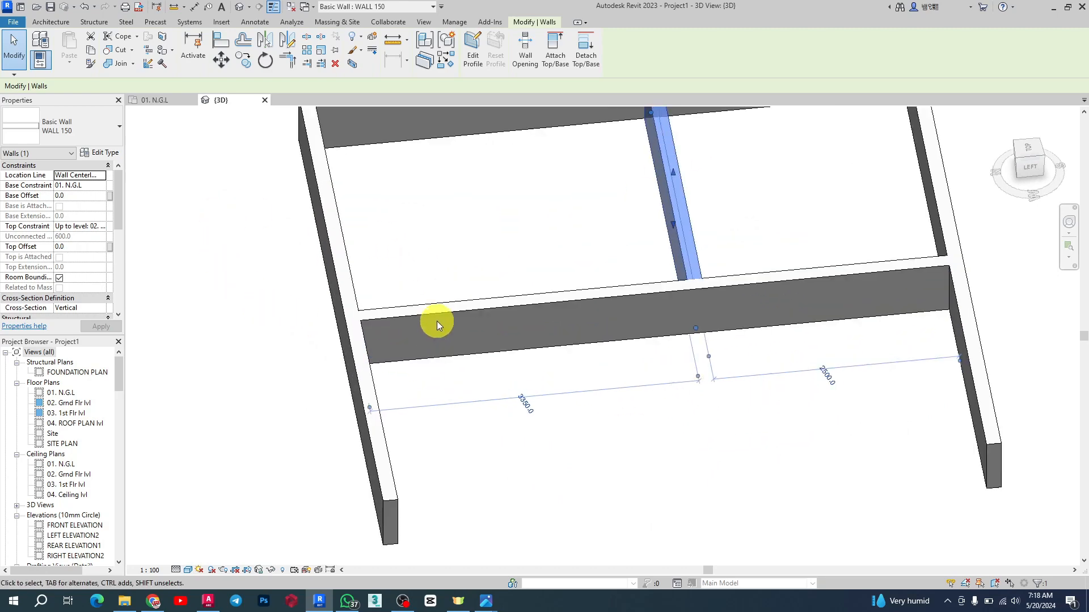
click(437, 319)
scroll(417, 352, down, 2)
scroll(417, 351, down, 2)
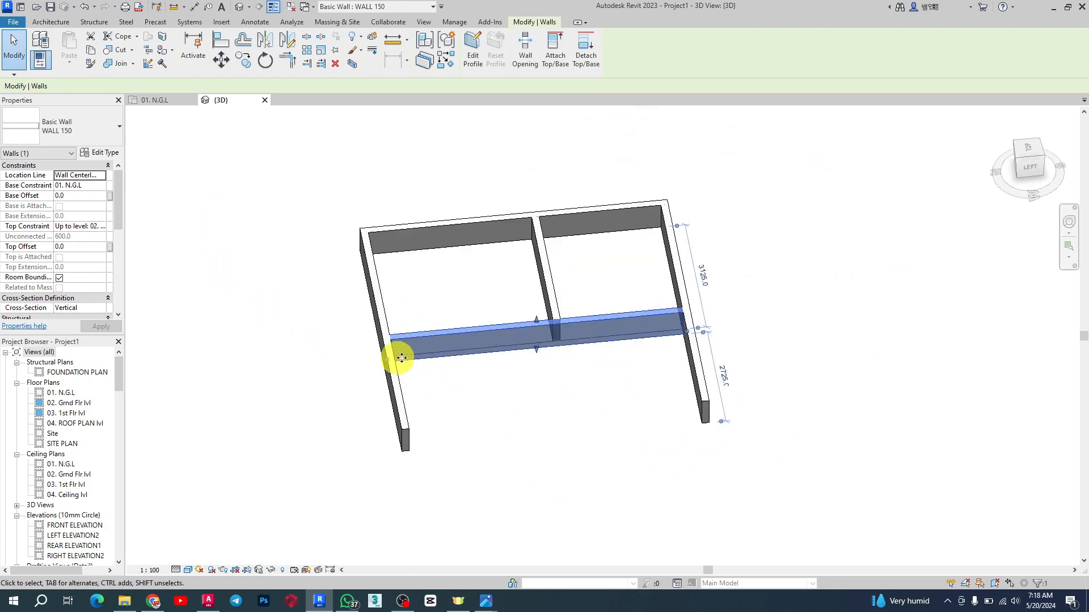
Cycle the 3D view's visual style through Wireframe, Hidden Line and Shaded, ending on Consistent Colors.
click(186, 570)
click(206, 513)
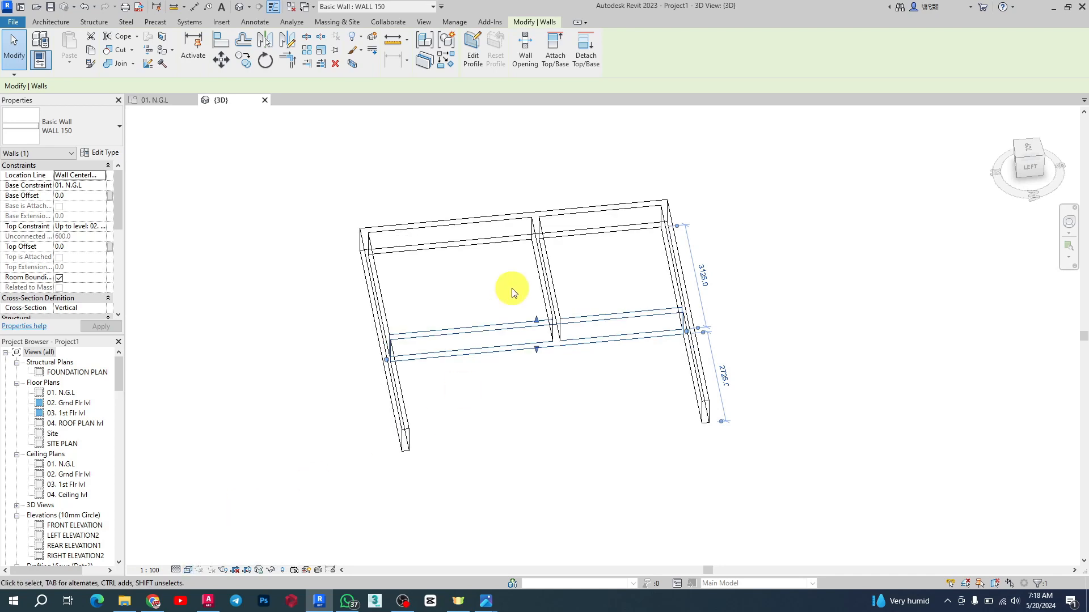
click(187, 570)
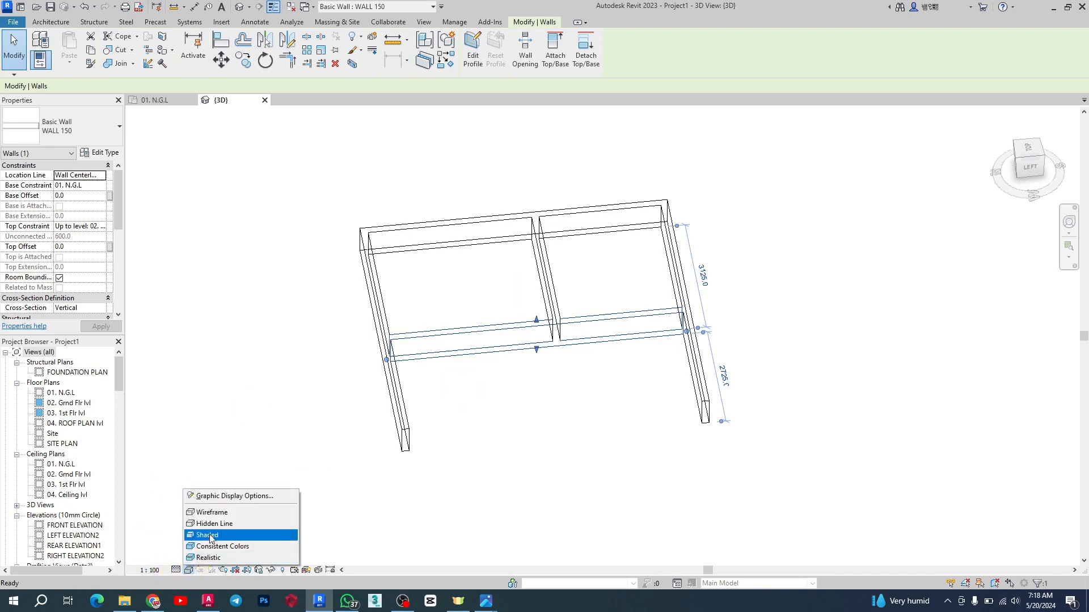
click(238, 523)
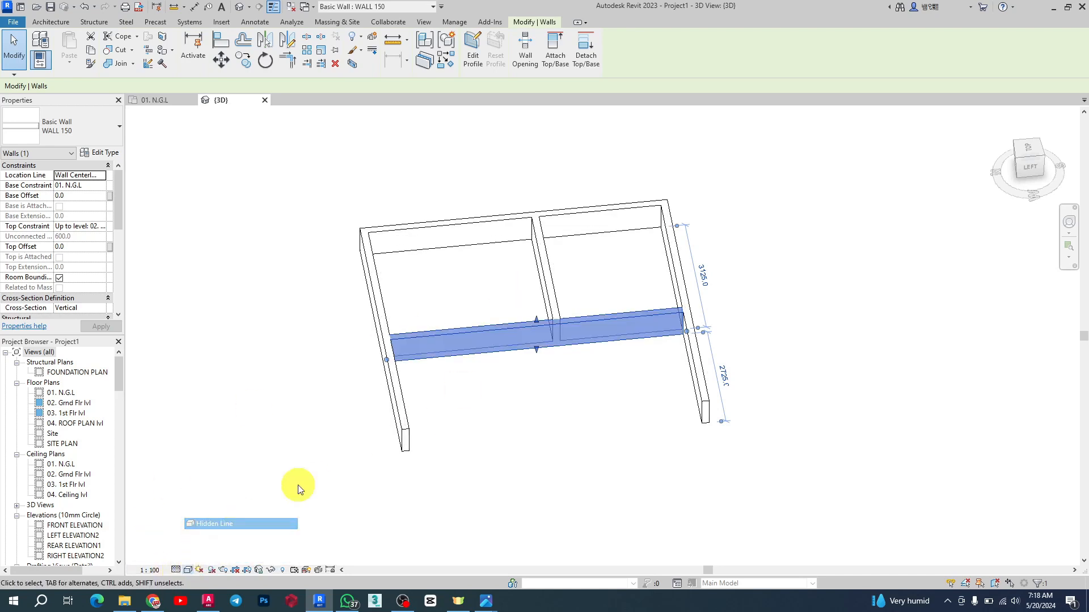
click(186, 570)
click(213, 535)
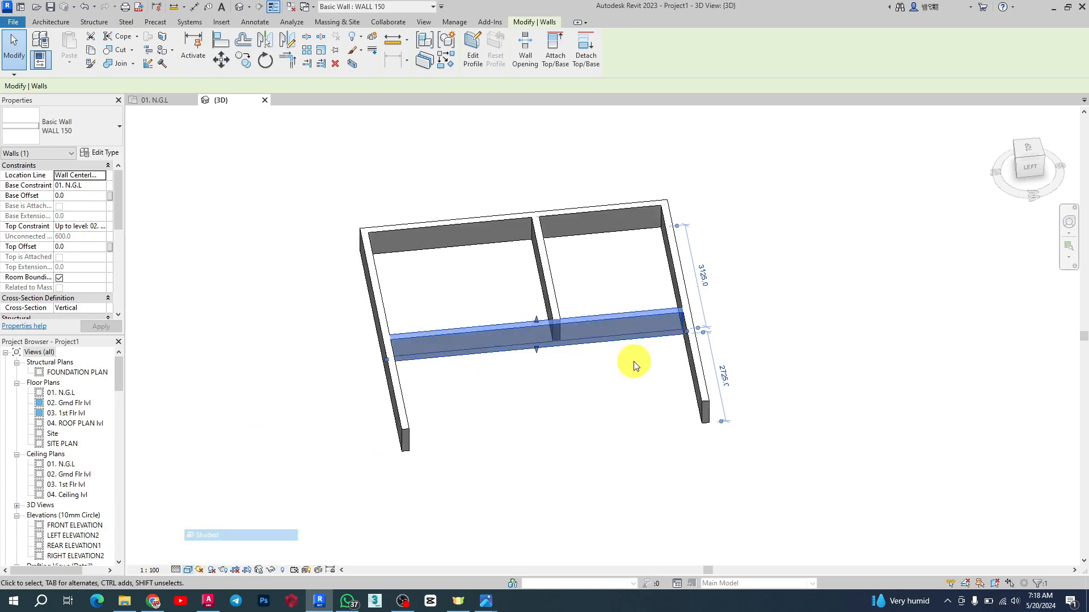
click(190, 570)
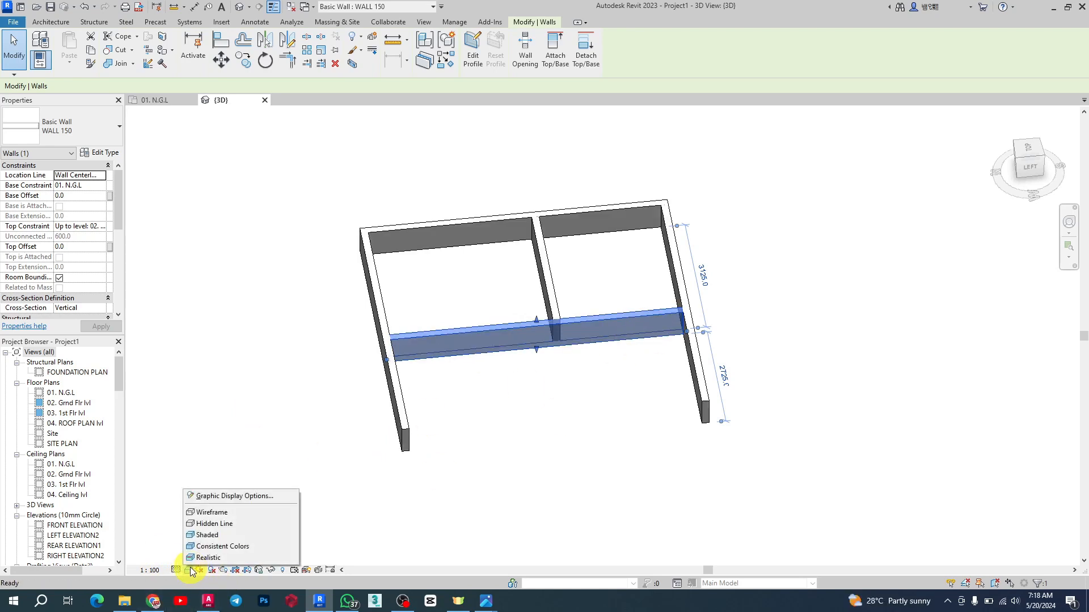
click(214, 547)
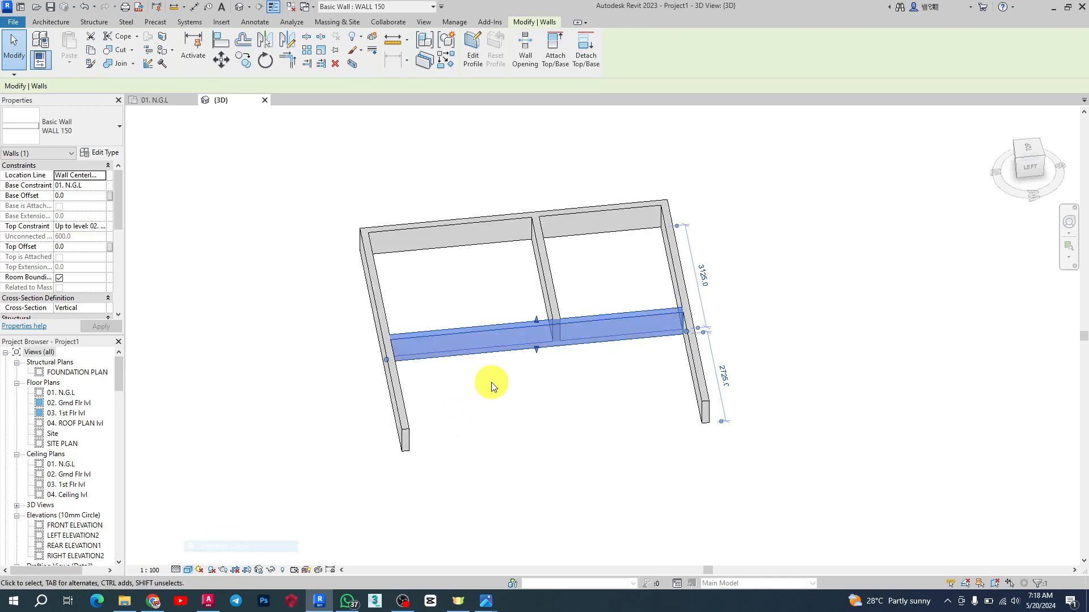
Set the 3D view's visual style to Realistic and examine the wall surface up close.
click(187, 560)
click(188, 570)
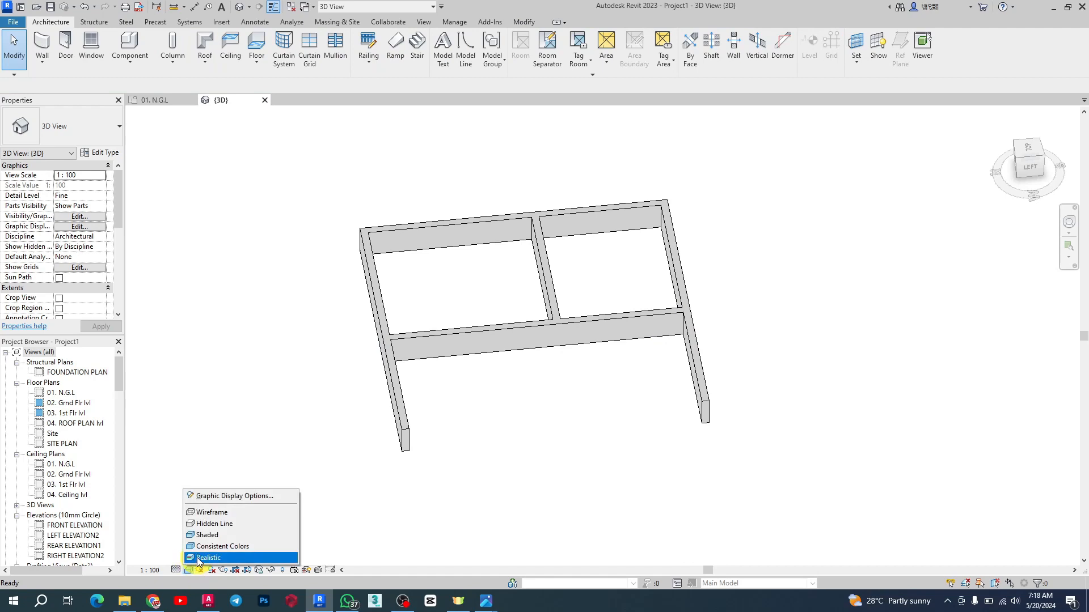
click(214, 547)
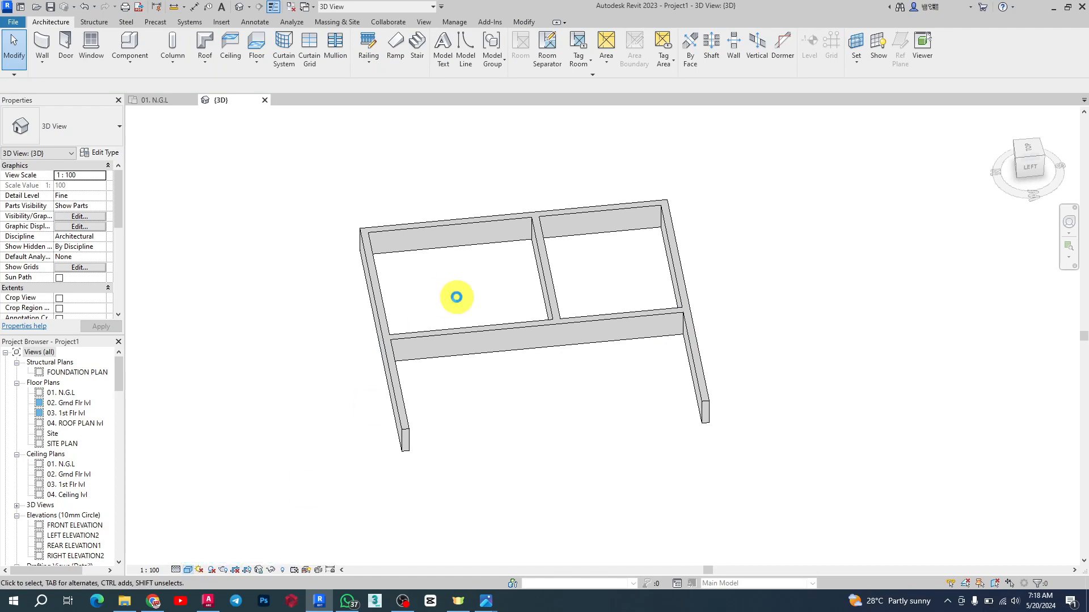
scroll(457, 297, up, 2)
scroll(348, 372, up, 4)
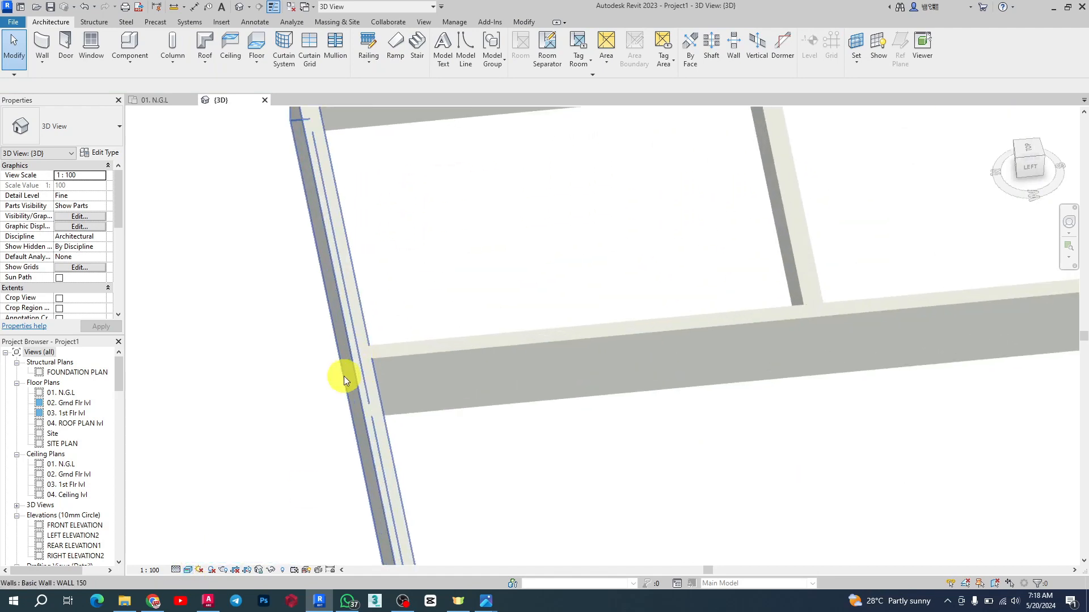
scroll(576, 332, up, 2)
scroll(279, 349, down, 2)
scroll(526, 380, up, 2)
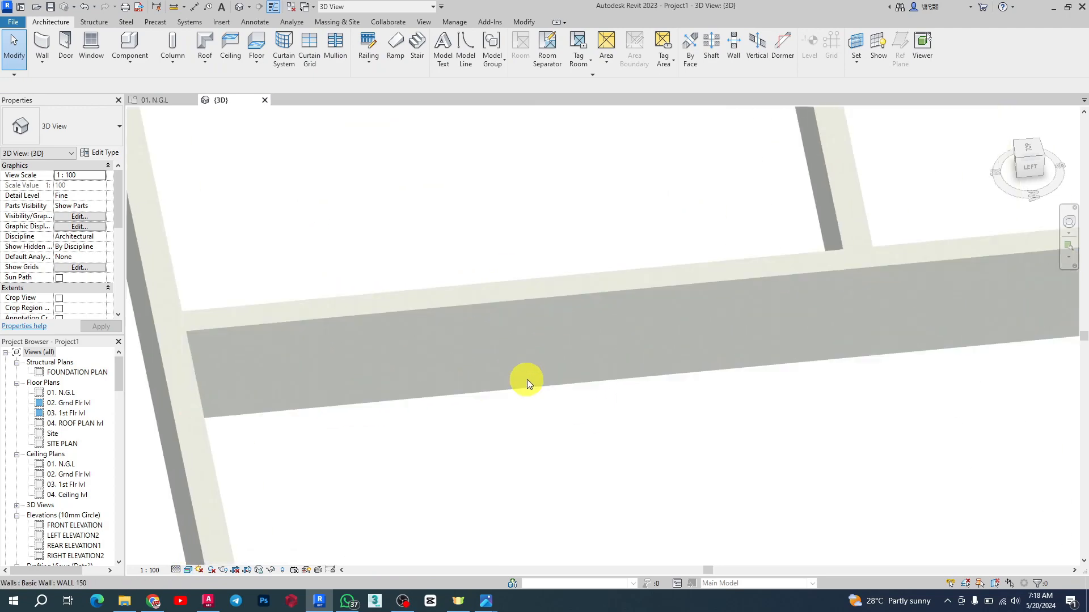
scroll(499, 343, up, 4)
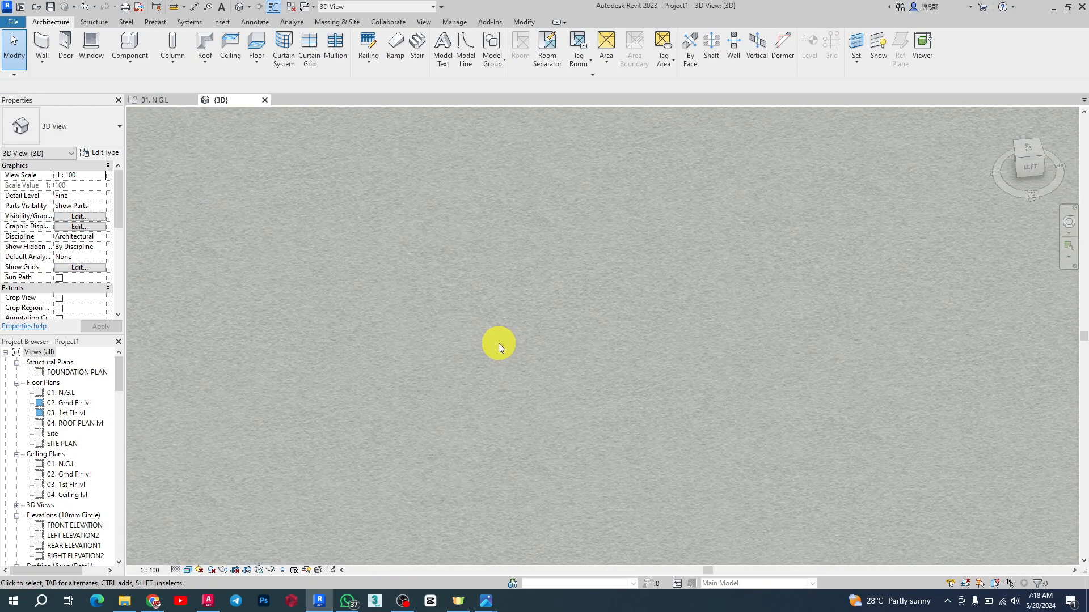
scroll(492, 352, down, 6)
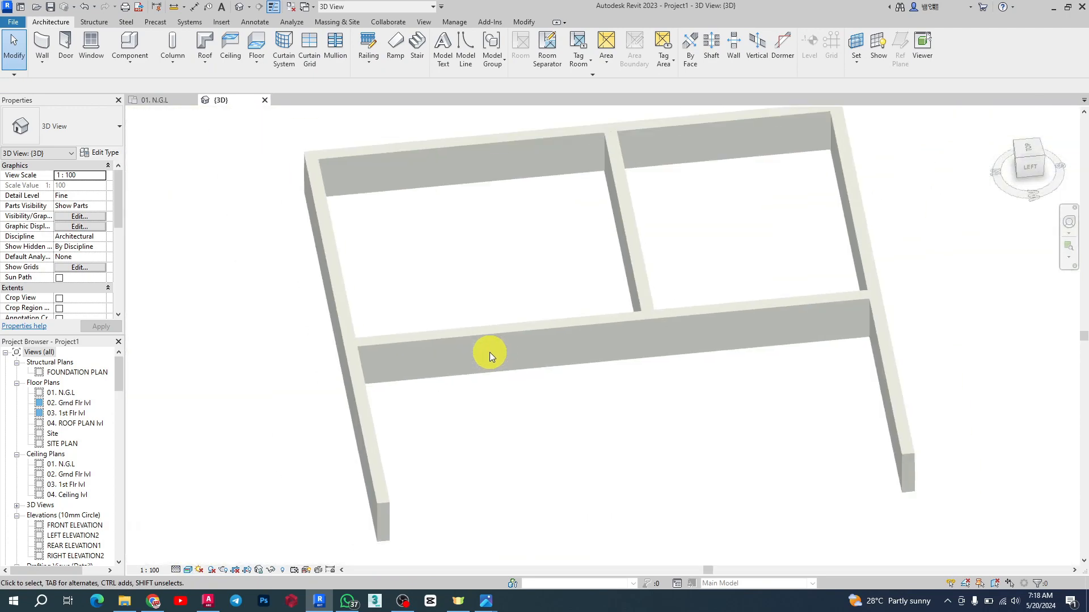
Set the 3D view's visual style to Shaded.
click(187, 570)
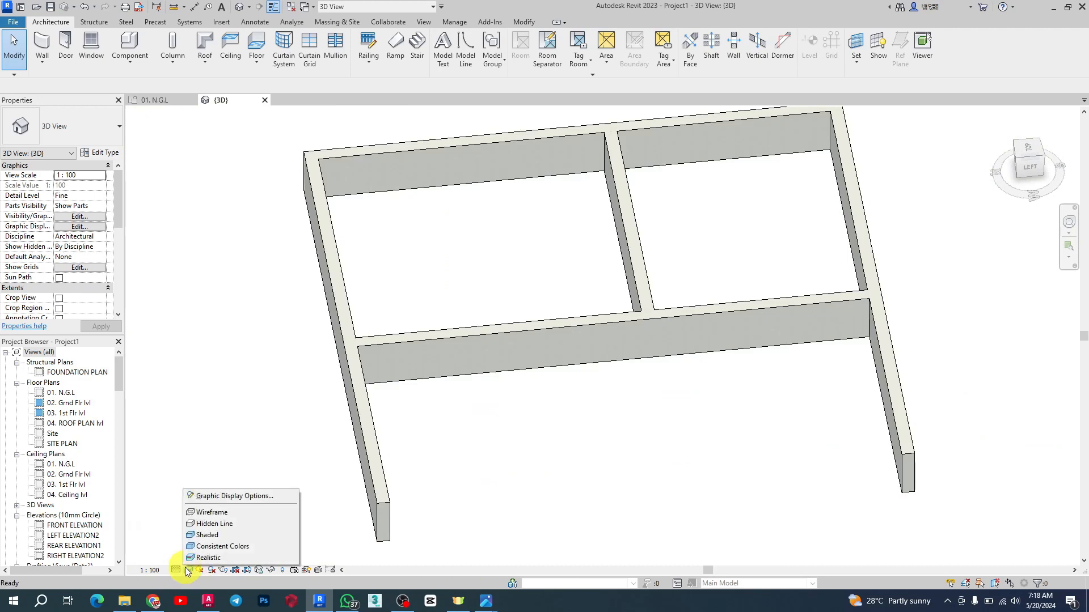
click(218, 535)
scroll(584, 391, down, 4)
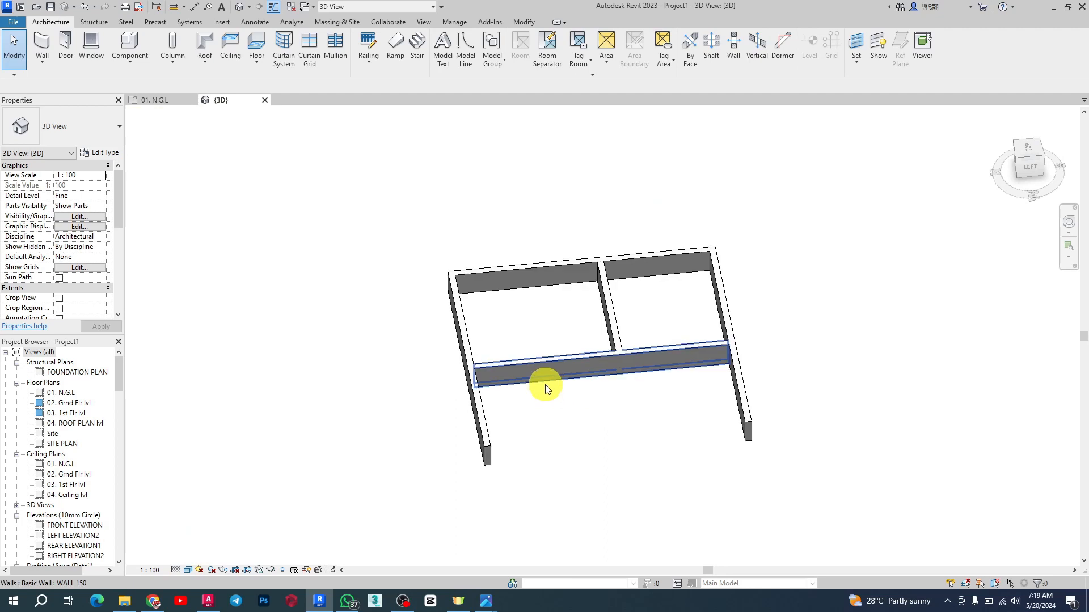
Examine the shaded walls from the back and right sides, looking closely at the outer corner joint.
key(alt)
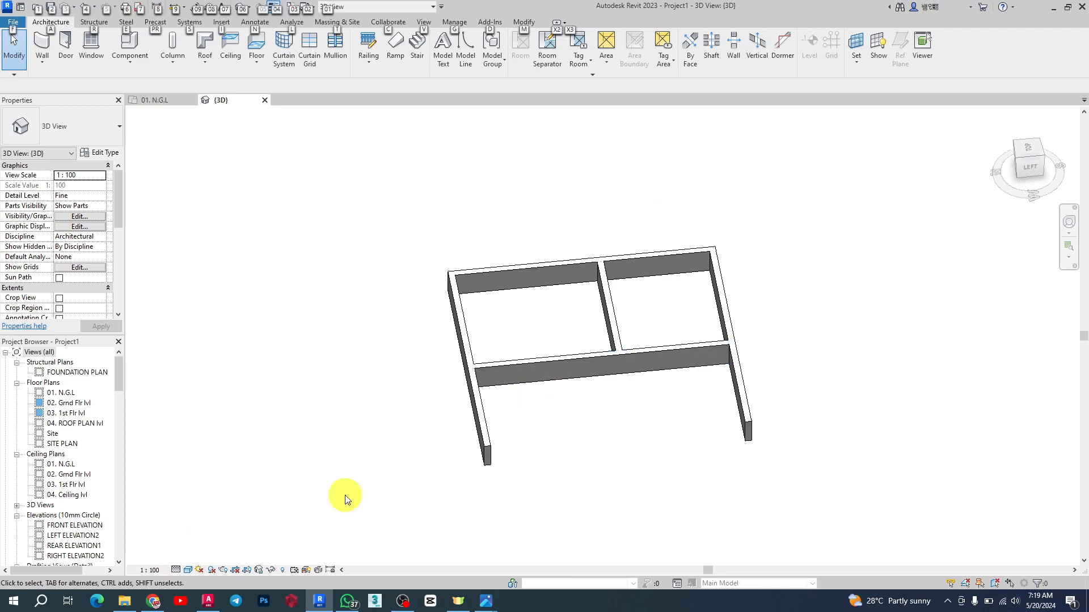
shift+middle_drag(574, 442, 746, 389)
scroll(697, 390, up, 3)
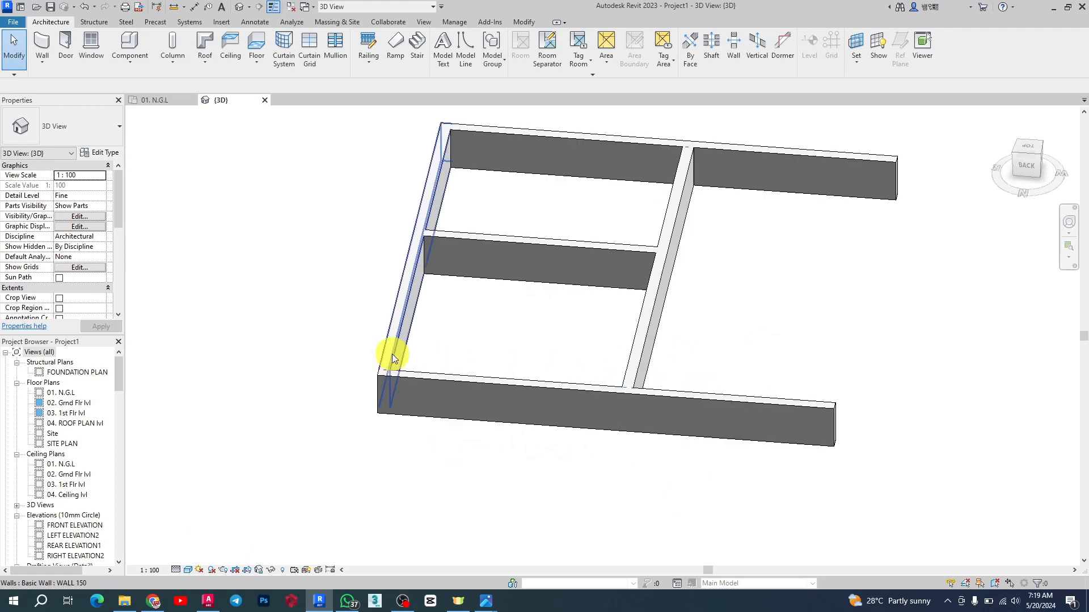
shift+middle_drag(731, 444, 509, 430)
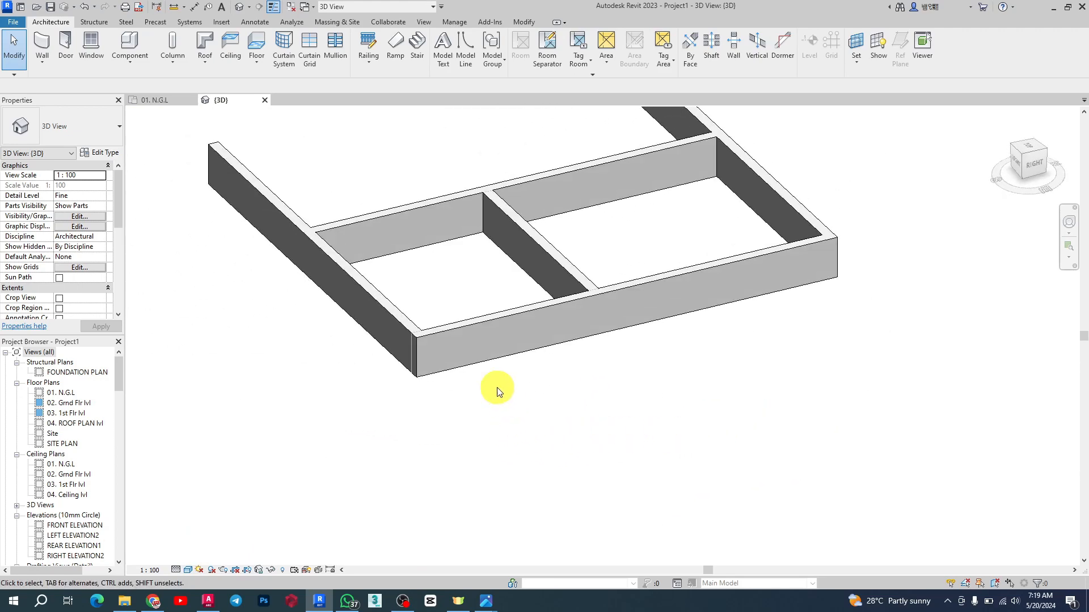
scroll(407, 330, up, 4)
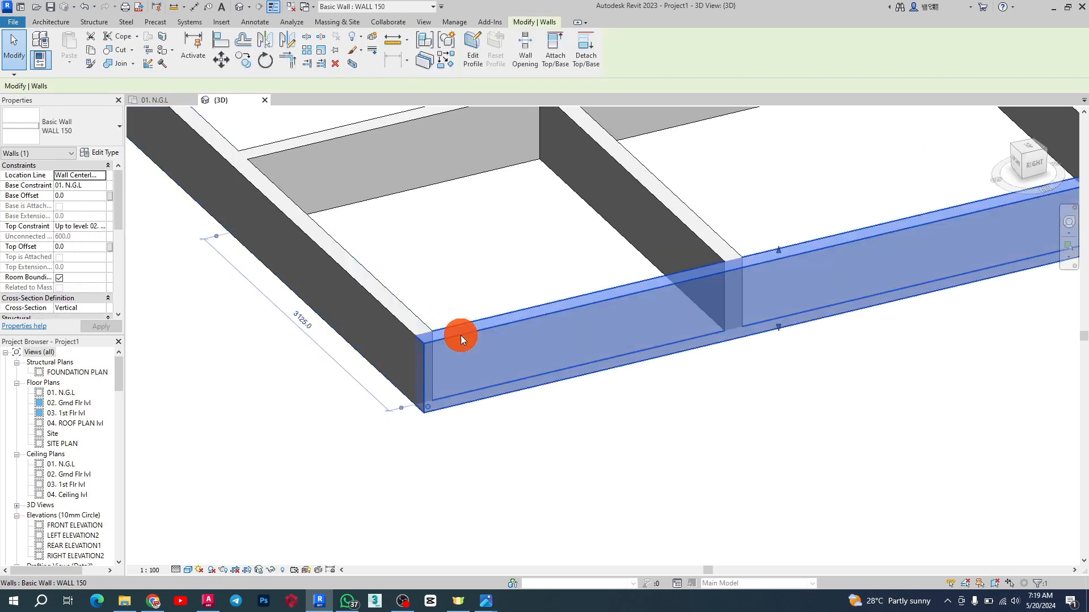
scroll(545, 492, down, 5)
shift+middle_drag(868, 383, 654, 389)
scroll(672, 482, up, 3)
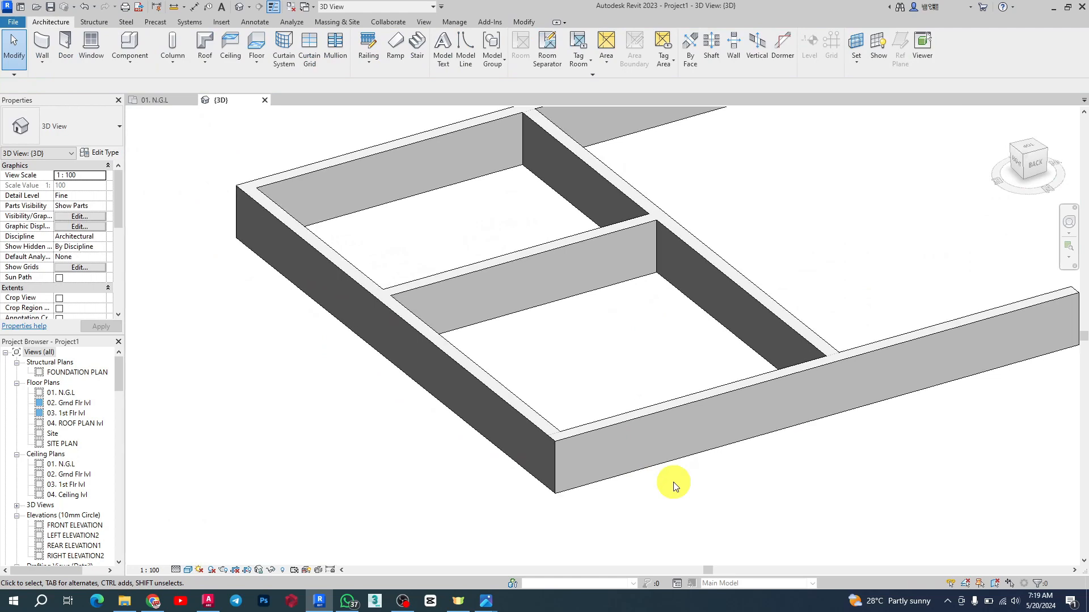
scroll(431, 420, down, 3)
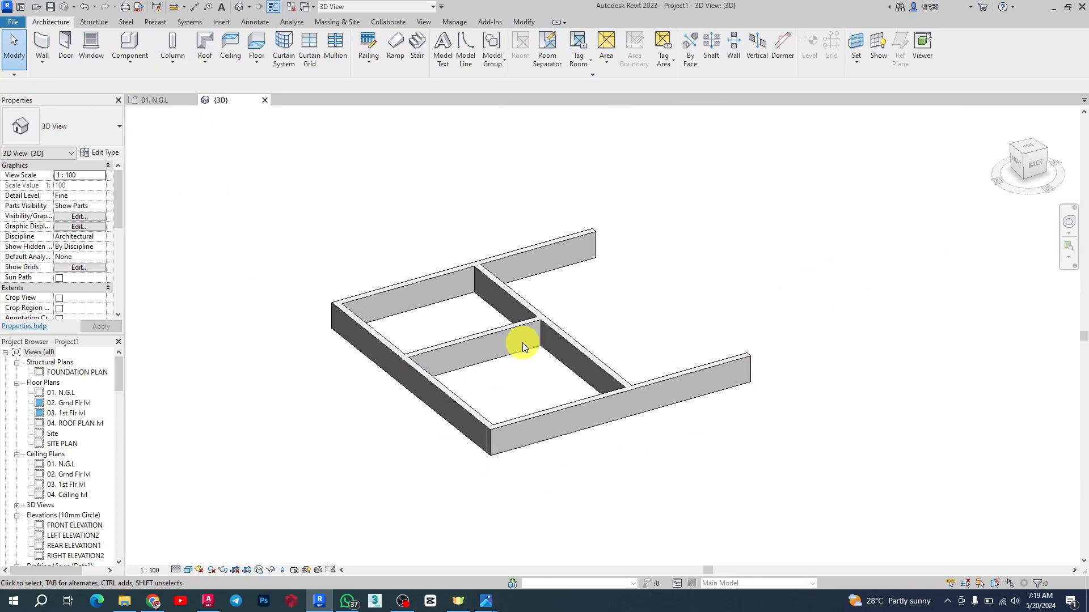
Inspect the short cross wall and the long partition individually in the 3D view, leaving neither selected.
scroll(523, 342, up, 2)
click(517, 325)
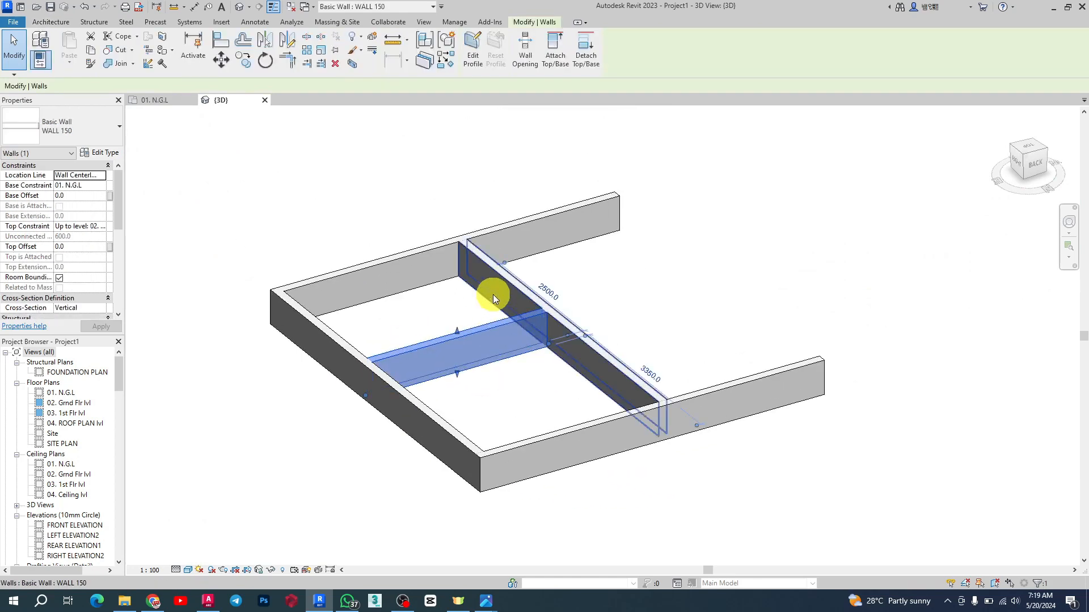
key(Escape)
click(492, 270)
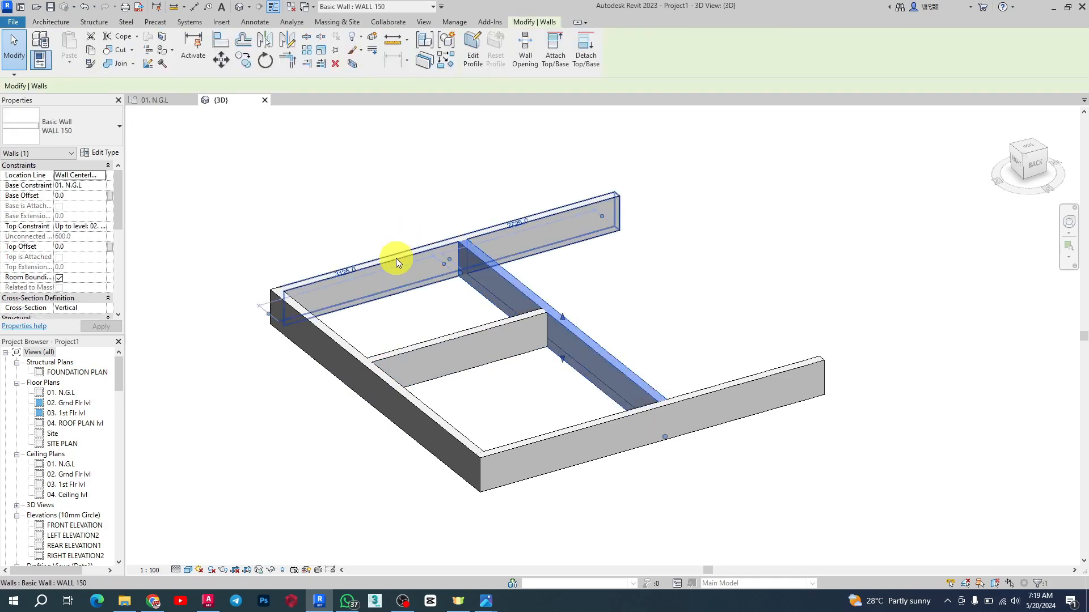
key(Escape)
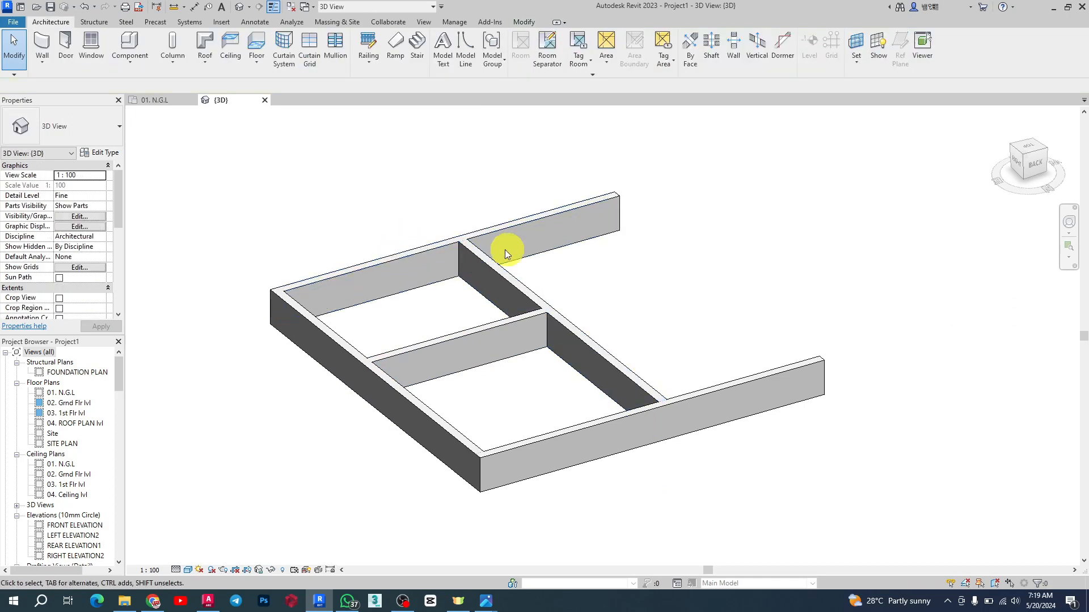
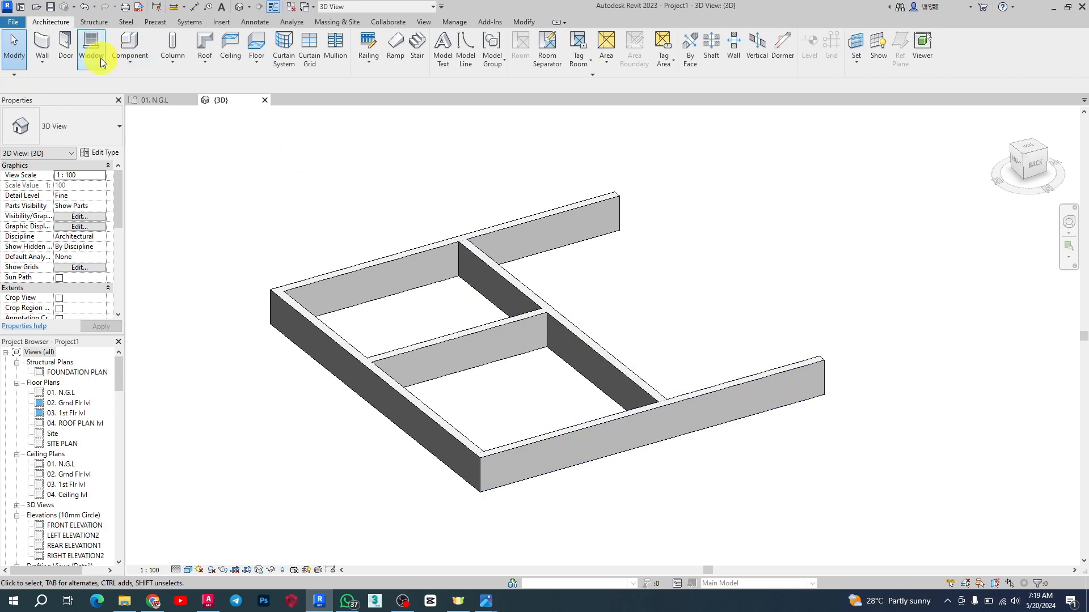
Return to the 01. N.G.L floor plan and practise selecting all walls together and the vertical partition alone, clearing each selection.
click(158, 99)
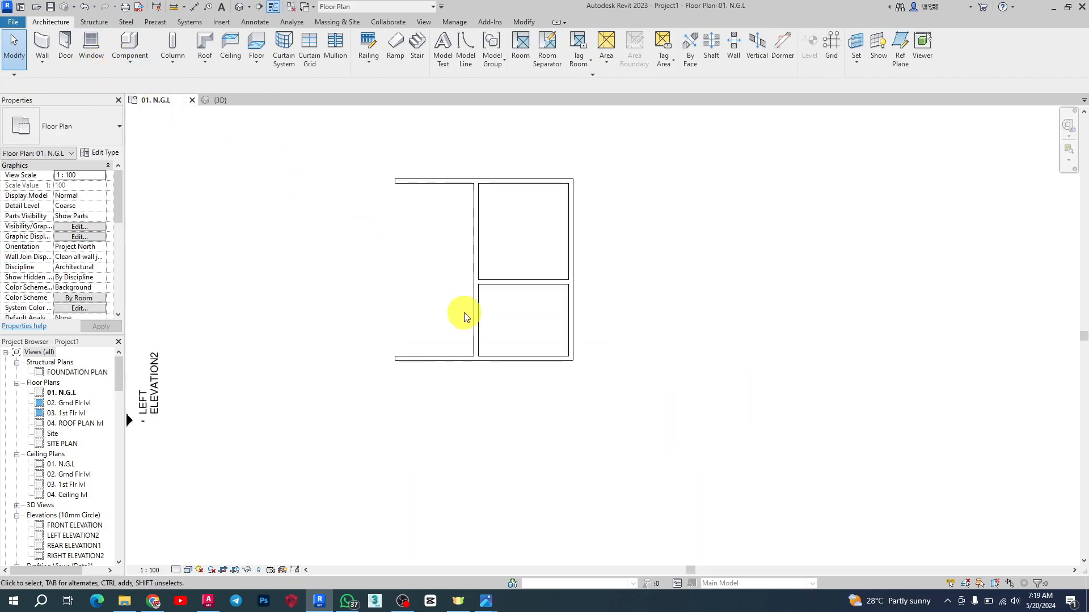
drag(358, 156, 612, 503)
click(14, 49)
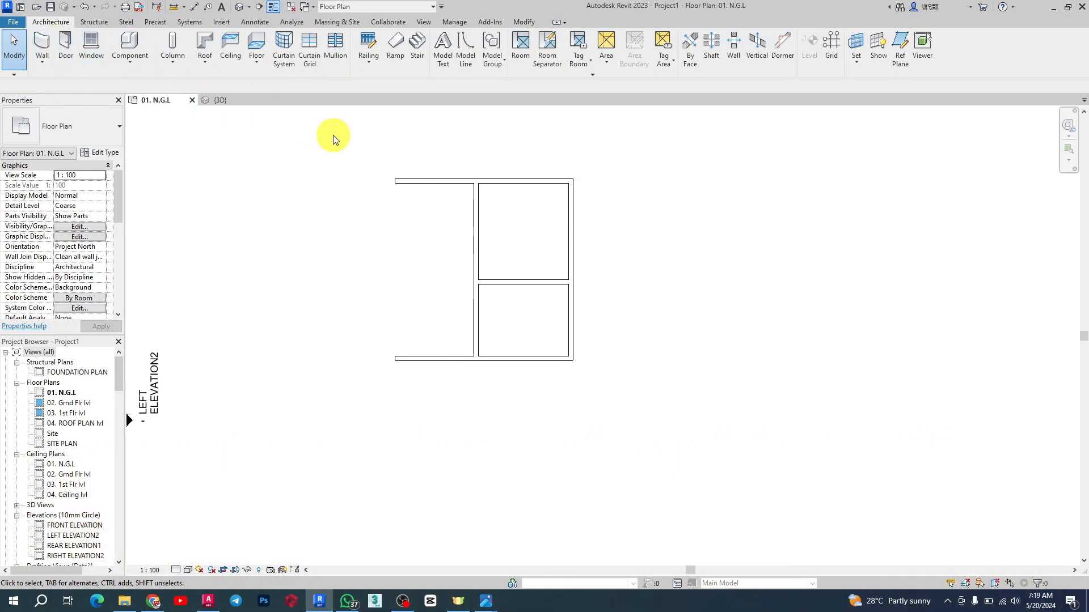
drag(337, 143, 596, 387)
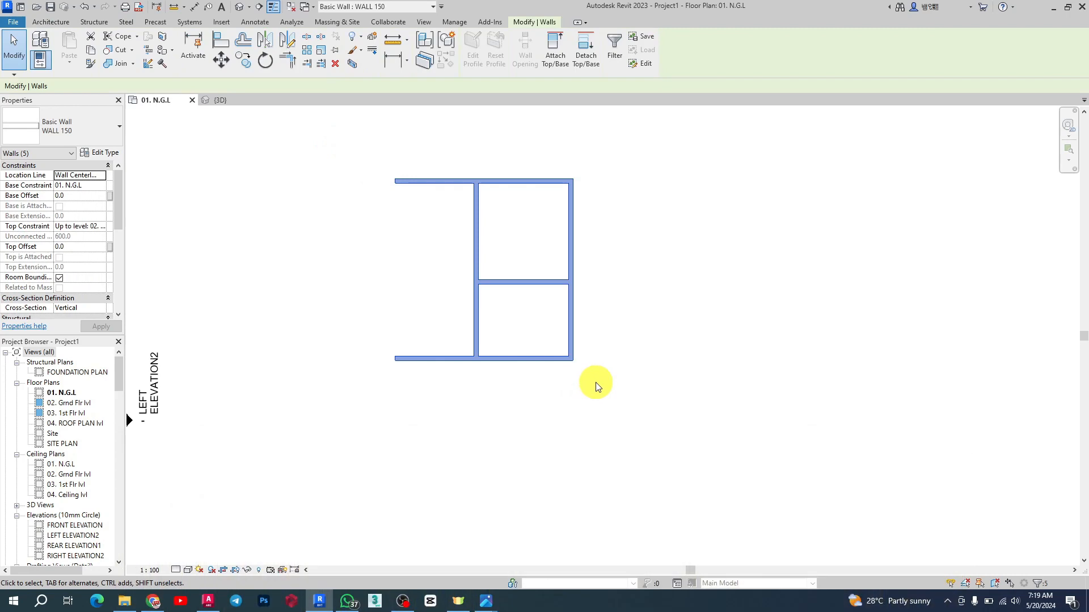
click(595, 387)
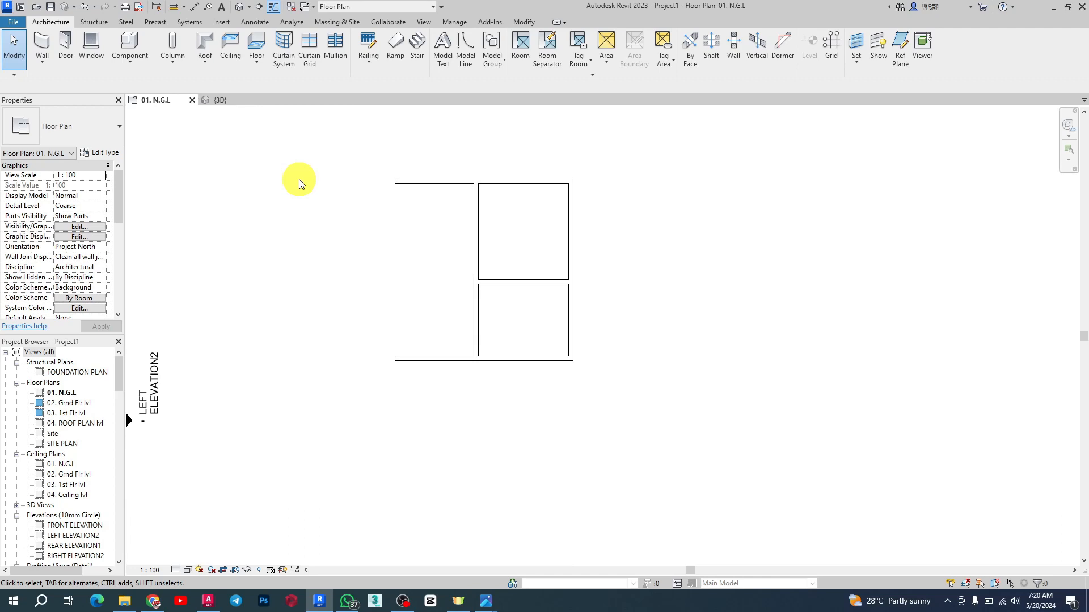
drag(339, 142, 621, 408)
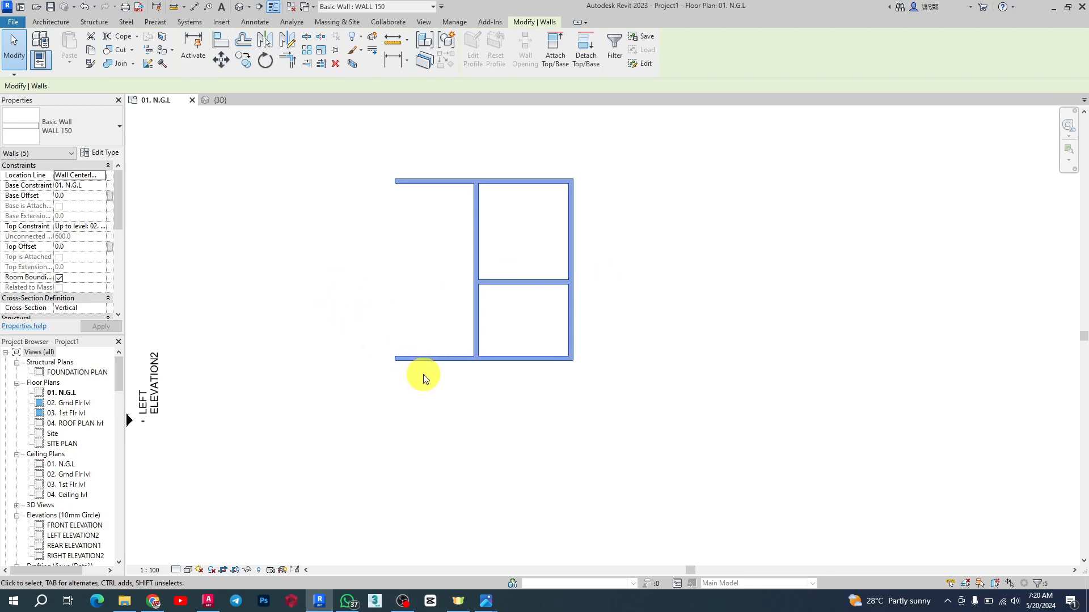
click(676, 206)
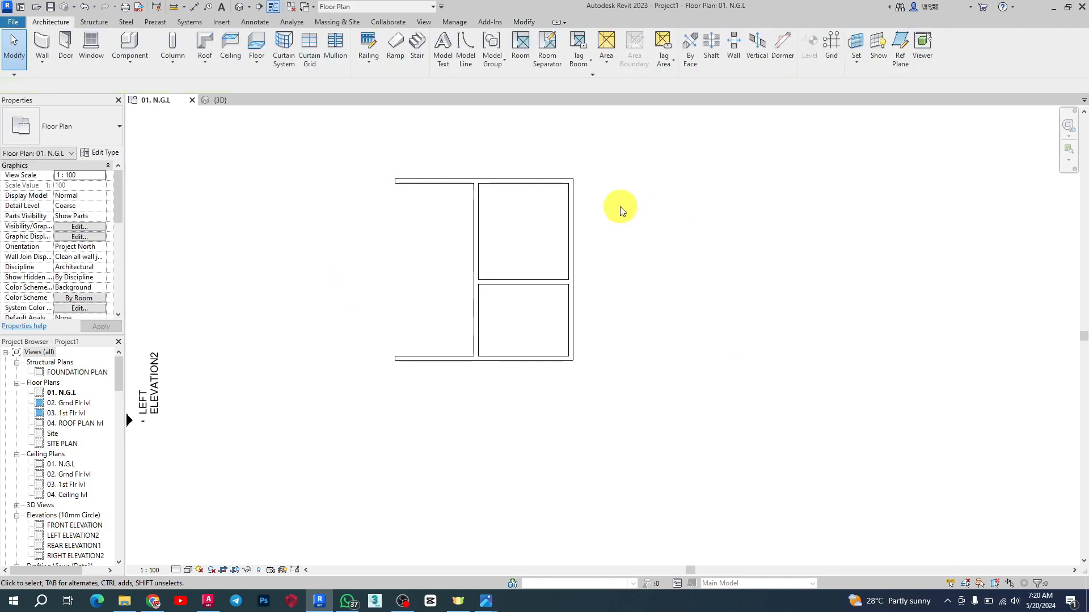
click(472, 212)
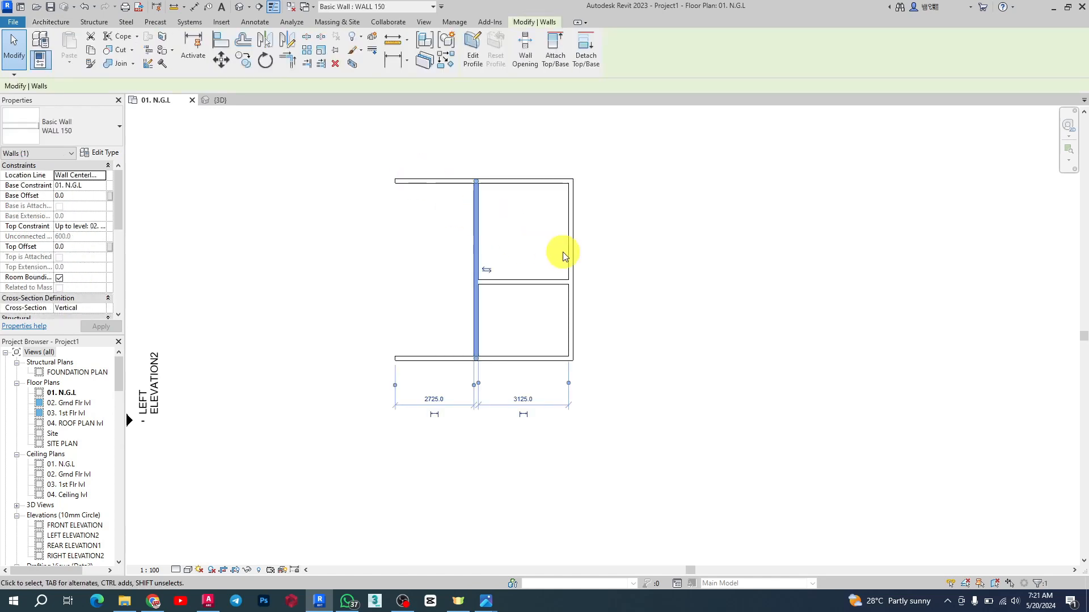
click(610, 257)
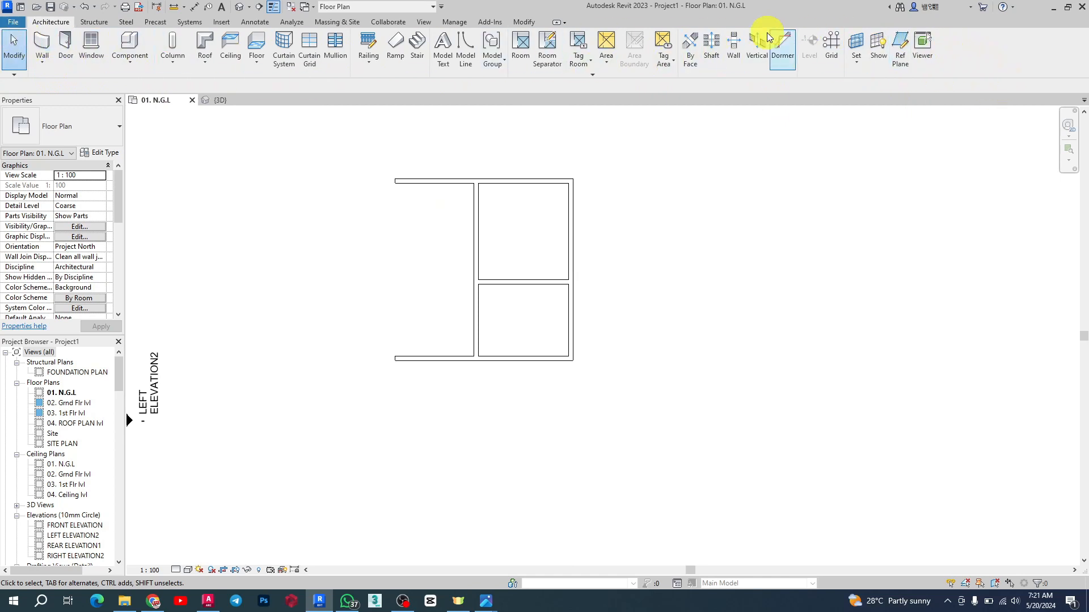
Place an aligned dimension across the upper room, from the top wall's inner face to the cross wall's upper face.
click(90, 23)
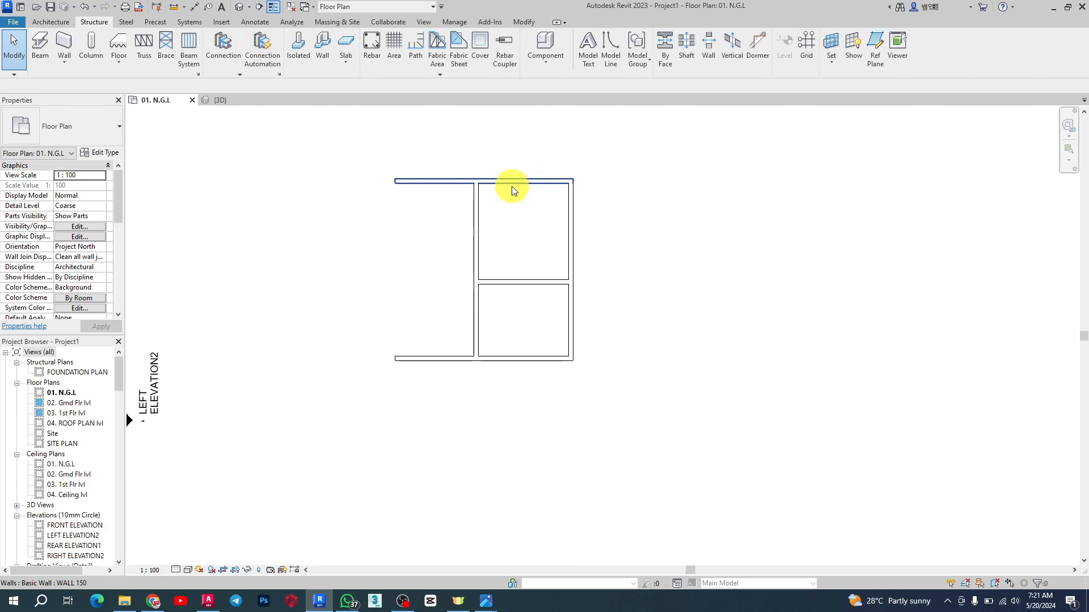
click(193, 7)
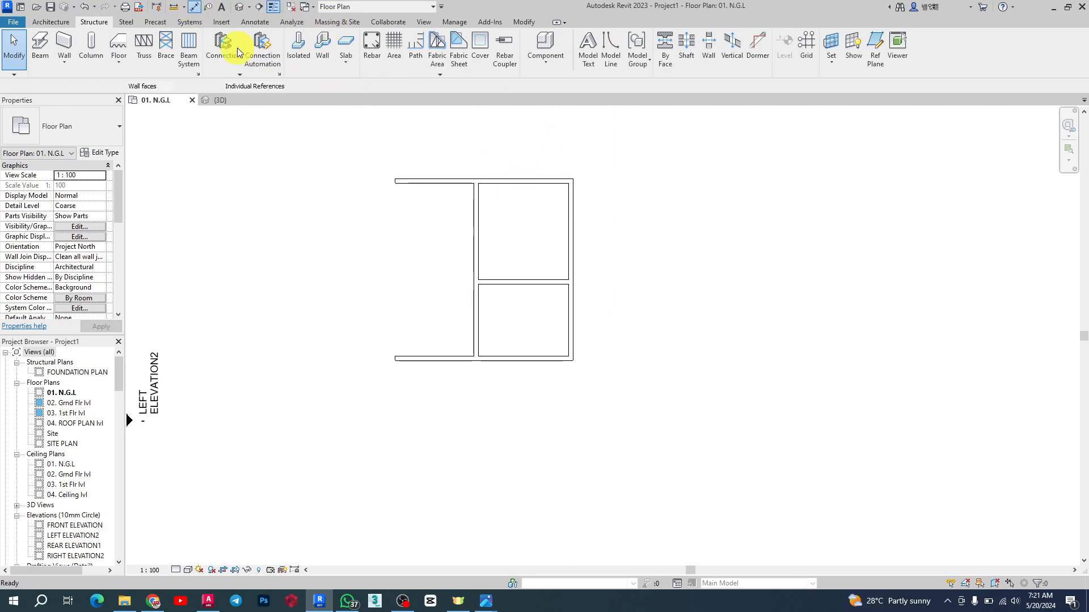
click(516, 185)
scroll(520, 250, up, 2)
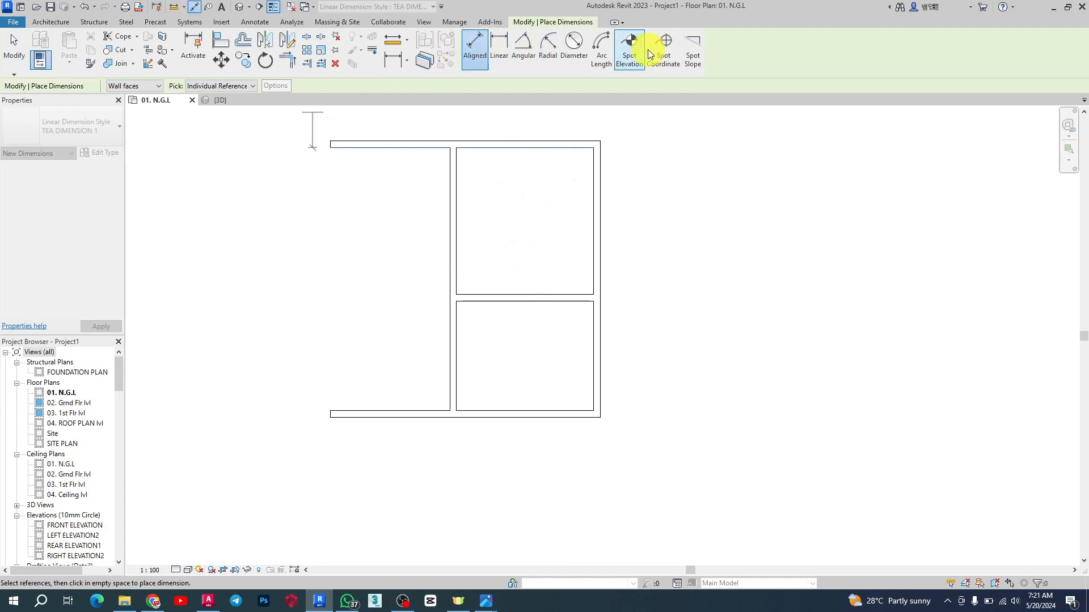
click(529, 291)
scroll(505, 243, up, 2)
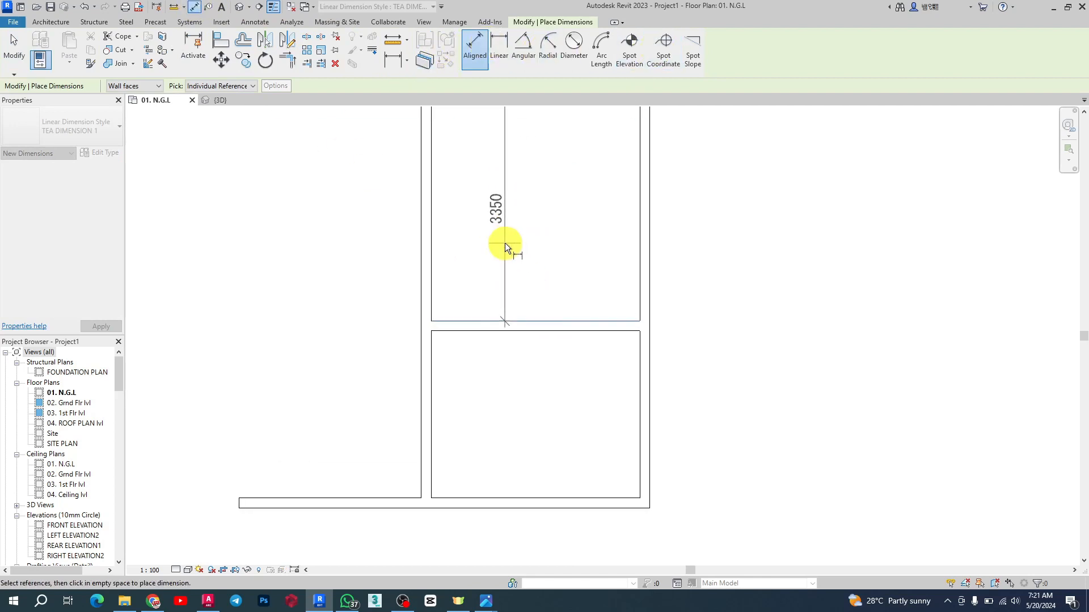
Add aligned dimensions for the lower room's clear height and clear width between the inner wall faces.
click(599, 332)
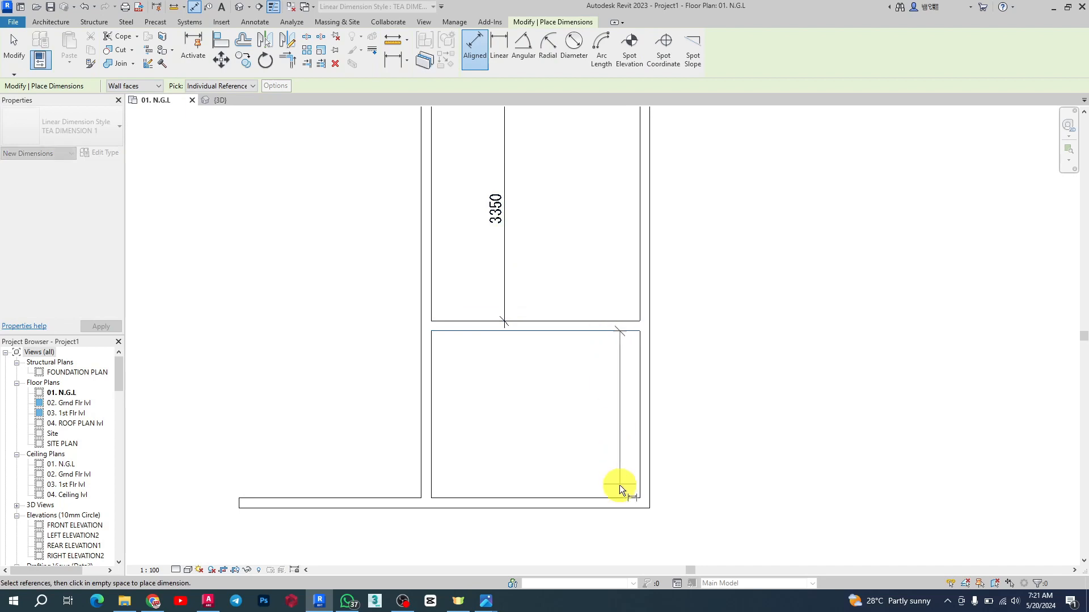
click(618, 498)
click(508, 421)
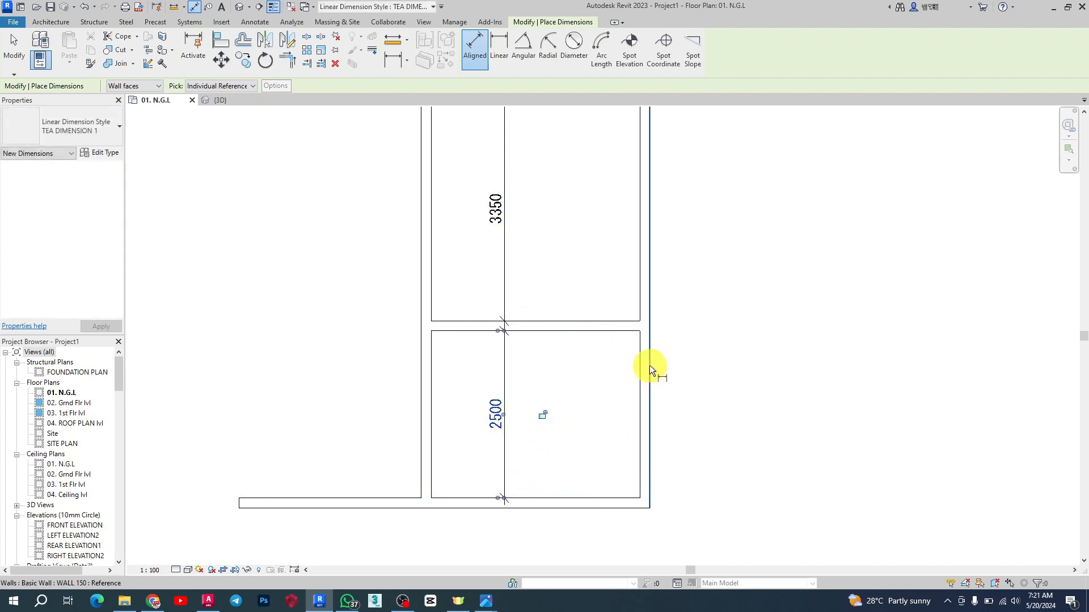
click(446, 362)
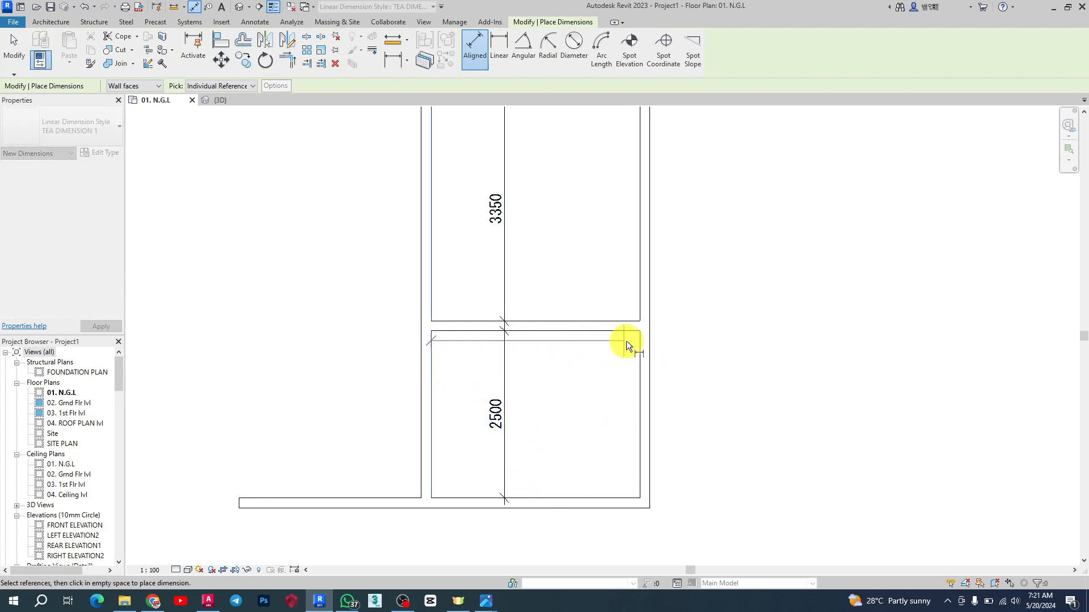
click(638, 349)
click(560, 368)
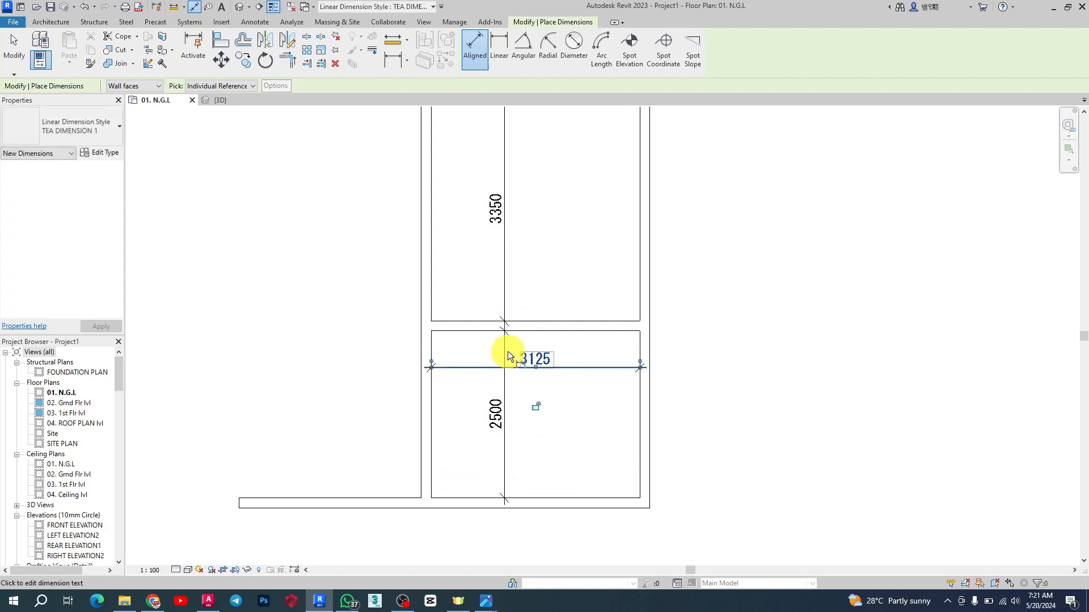
scroll(508, 352, down, 2)
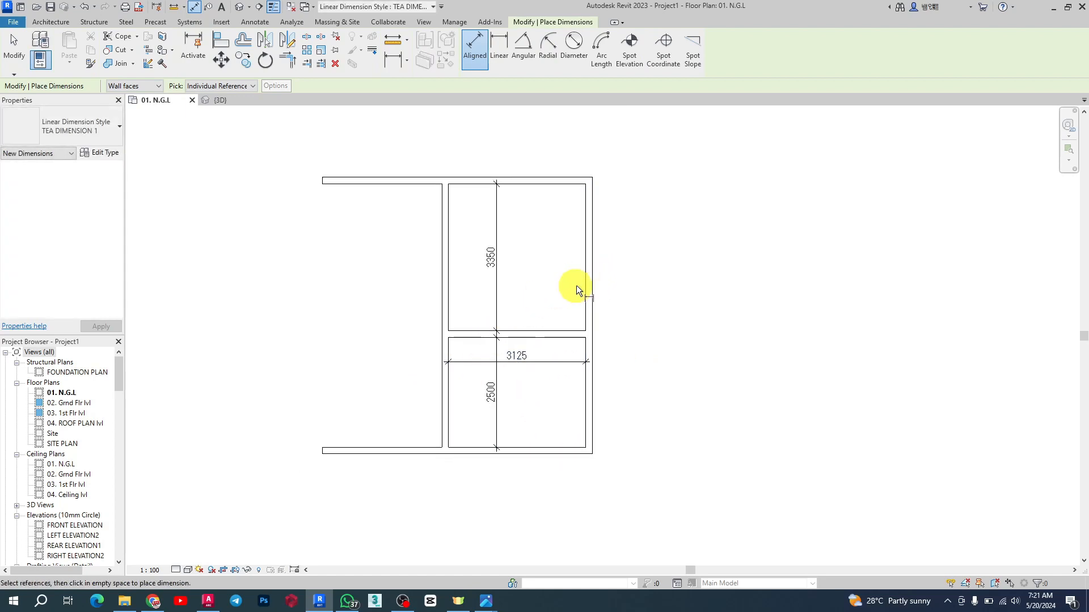
Move the long vertical partition by setting its temporary dimension from the bottom wall's open end to 2500 mm.
key(Escape)
key(Escape)
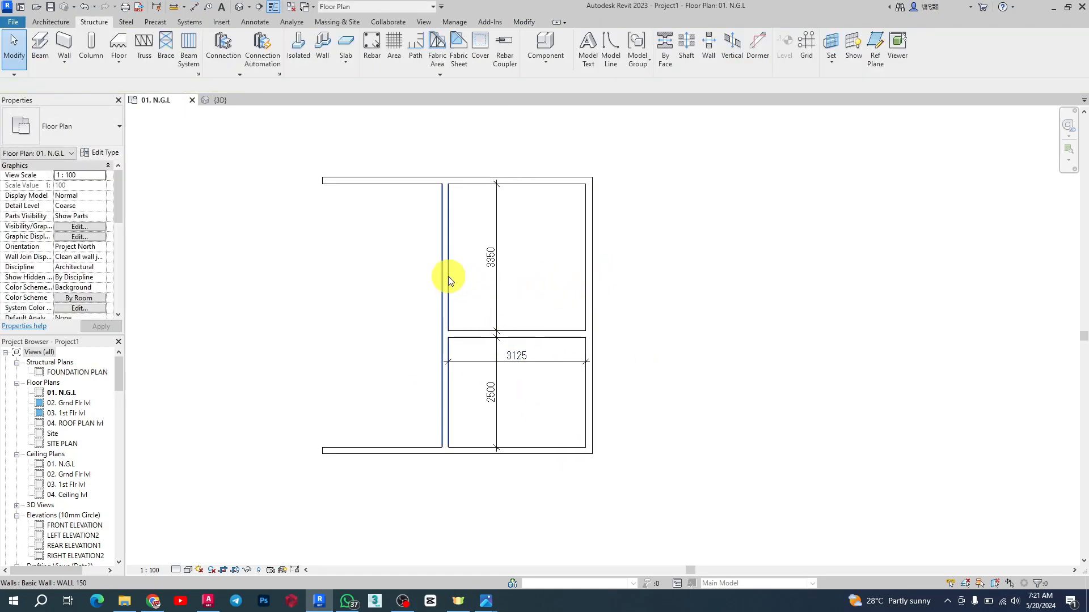
click(444, 260)
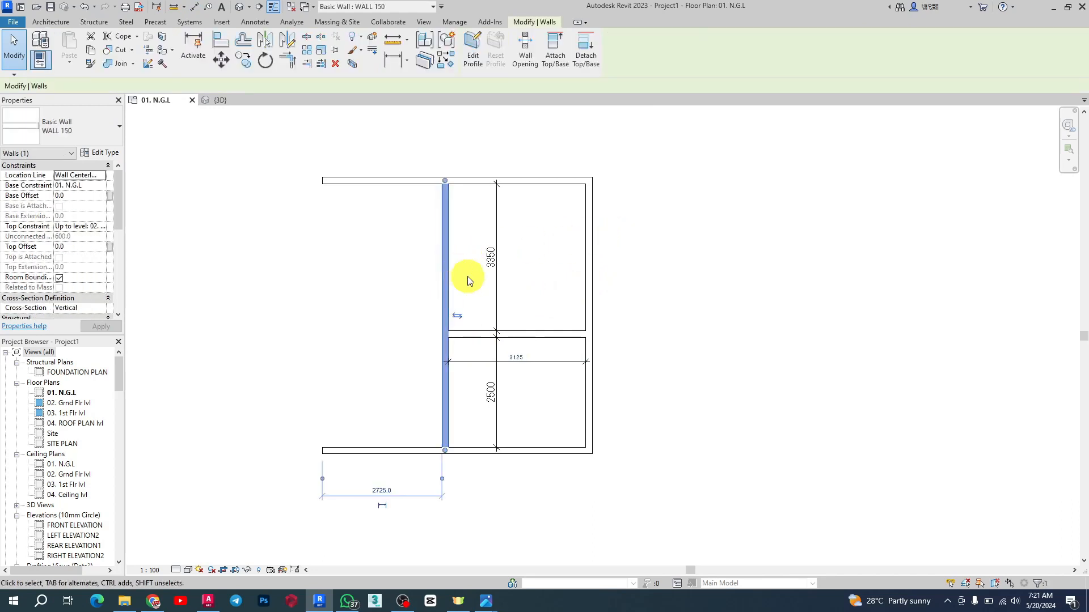
scroll(518, 356, up, 2)
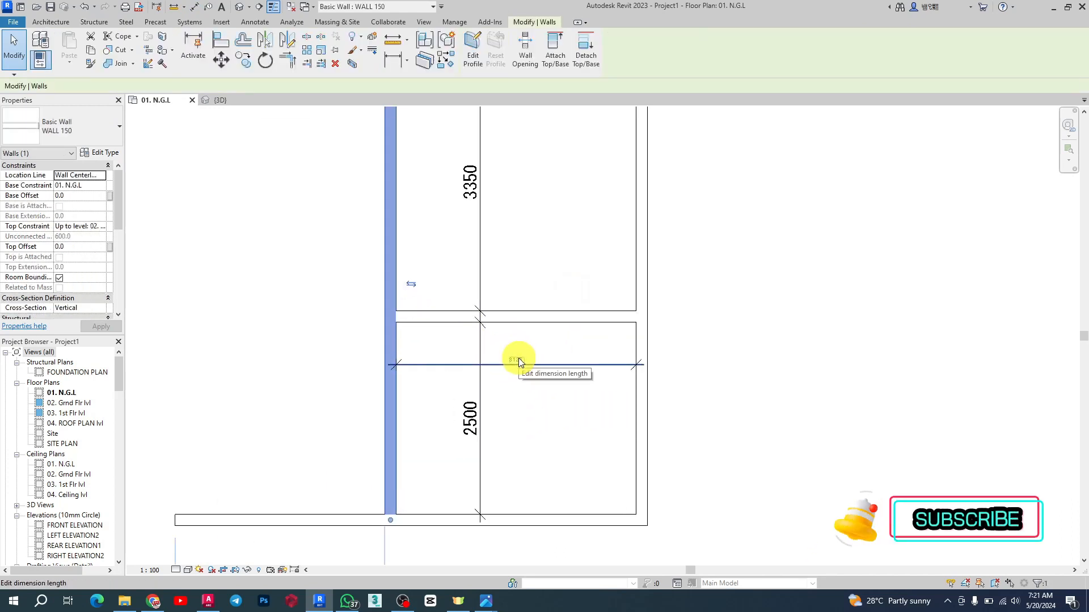
scroll(501, 359, down, 2)
click(373, 484)
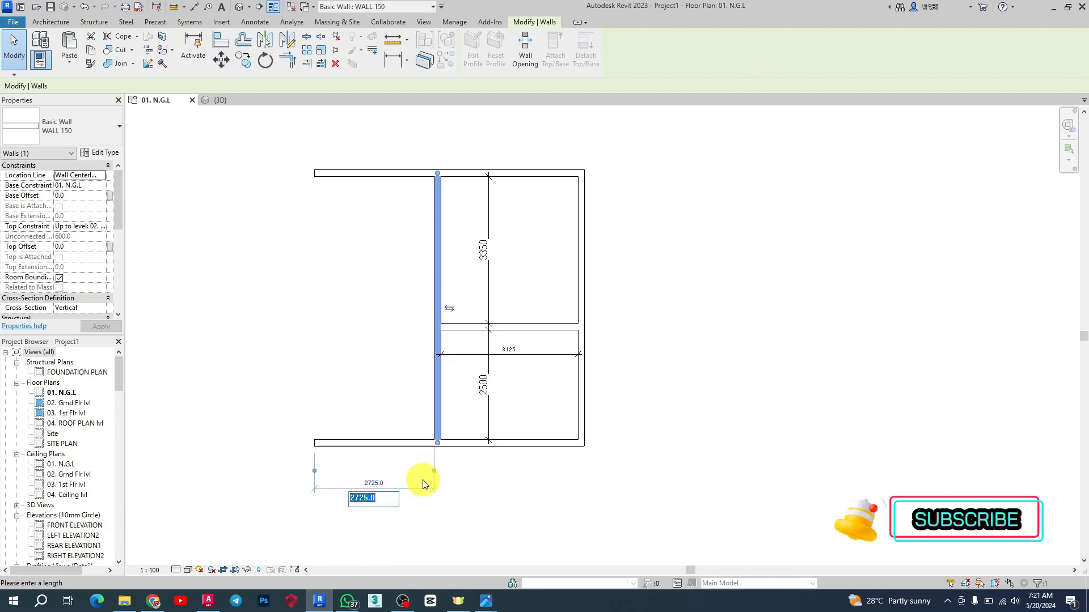
text(2500)
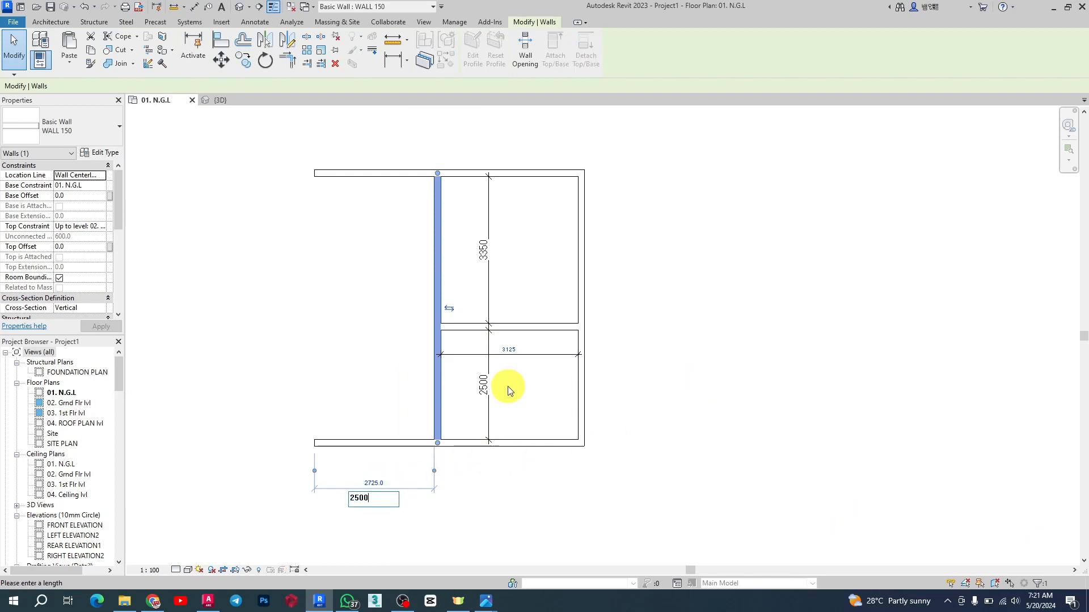
key(Return)
scroll(461, 242, up, 2)
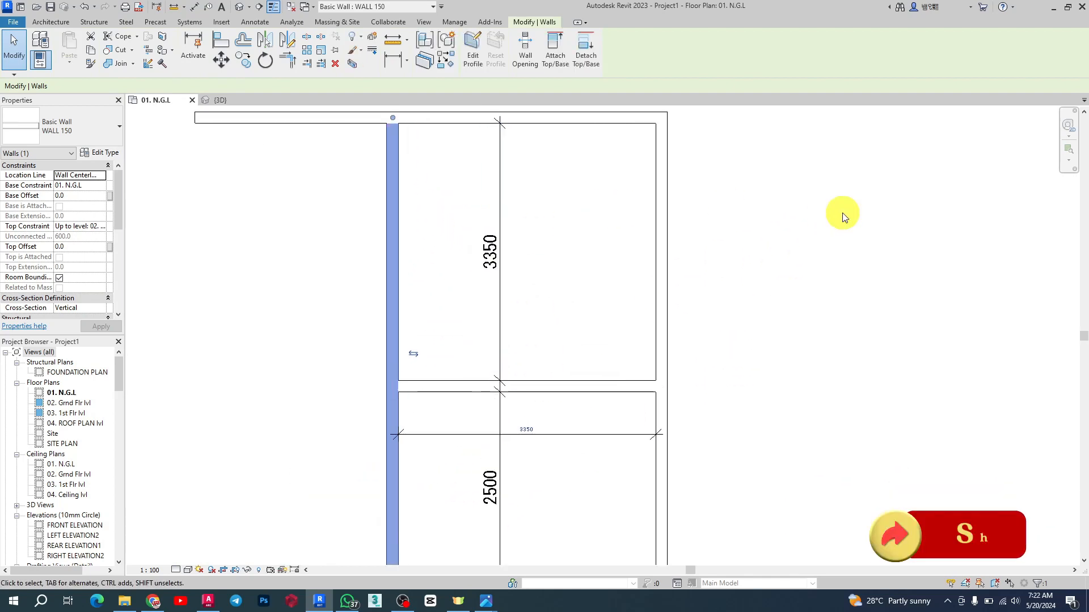
key(Escape)
scroll(539, 316, down, 3)
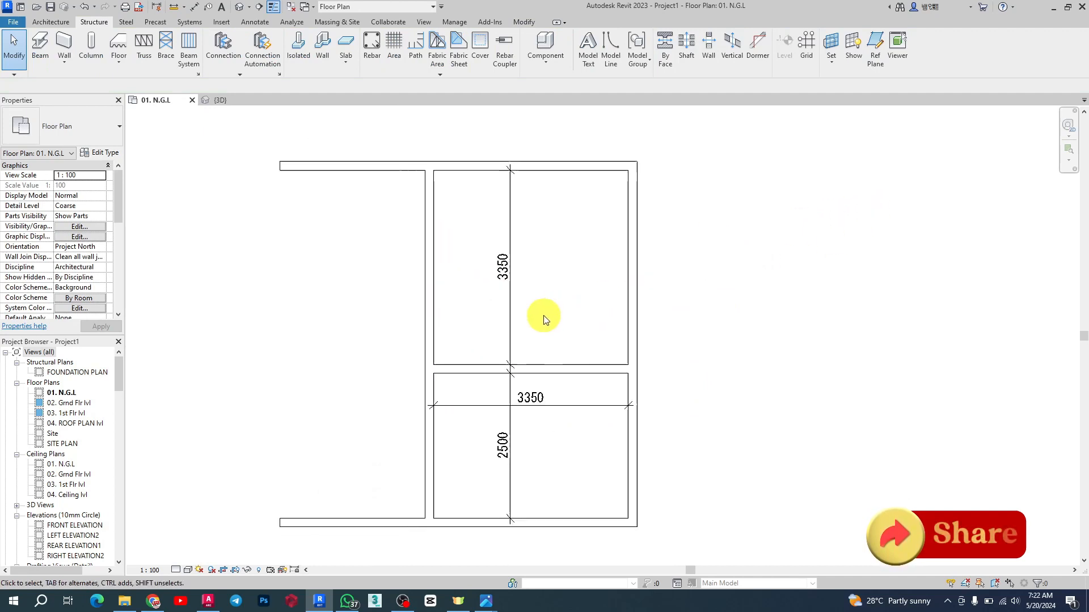
Delete the lower room's width dimension and the height dimensions of both the upper and lower rooms.
click(553, 393)
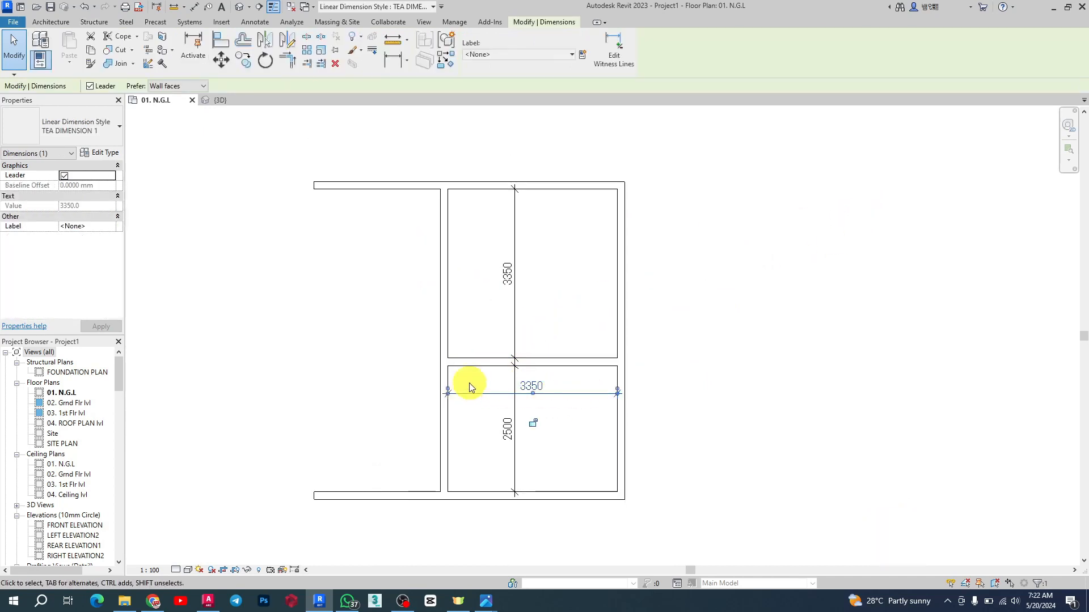
click(514, 244)
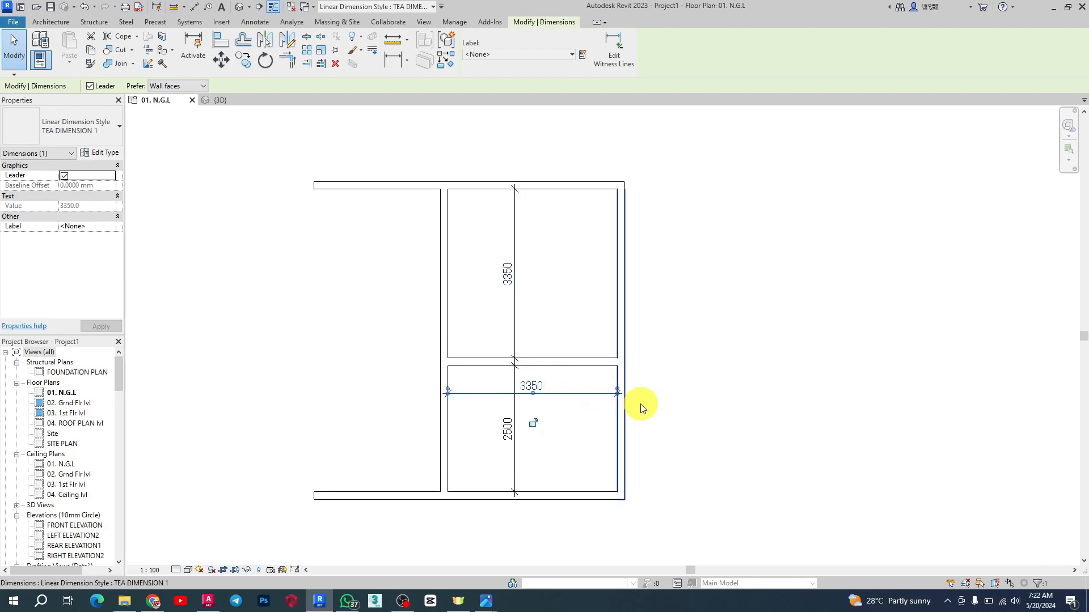
key(Delete)
click(517, 304)
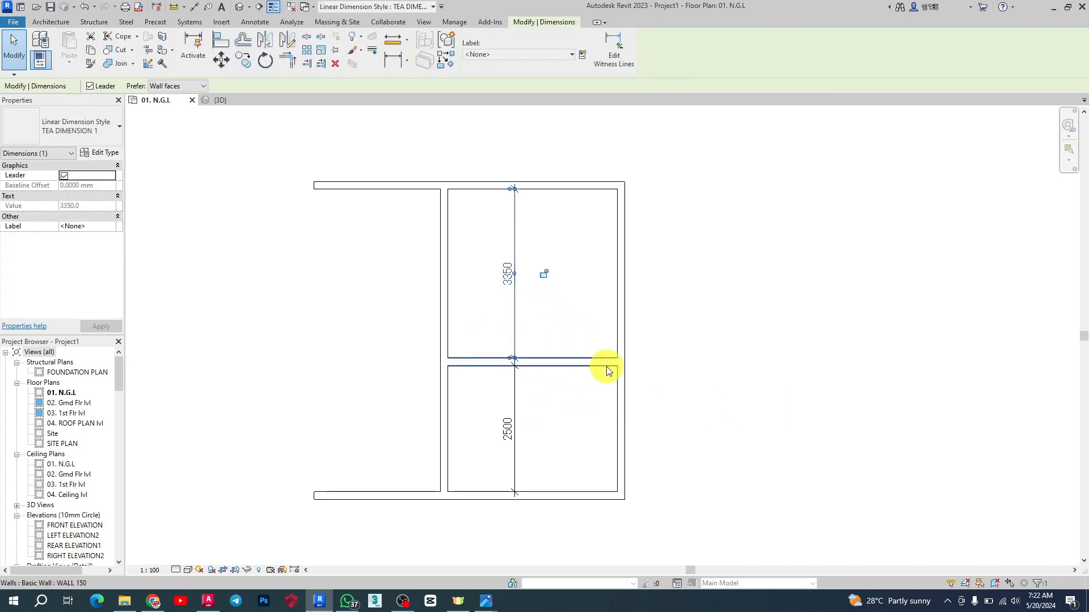
key(Delete)
click(516, 385)
key(Delete)
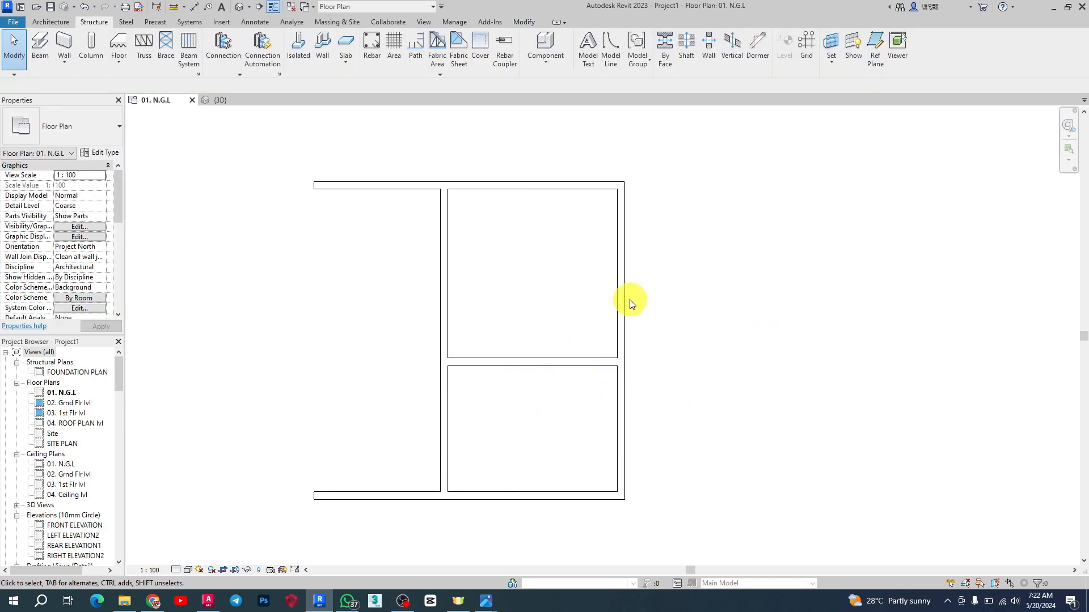